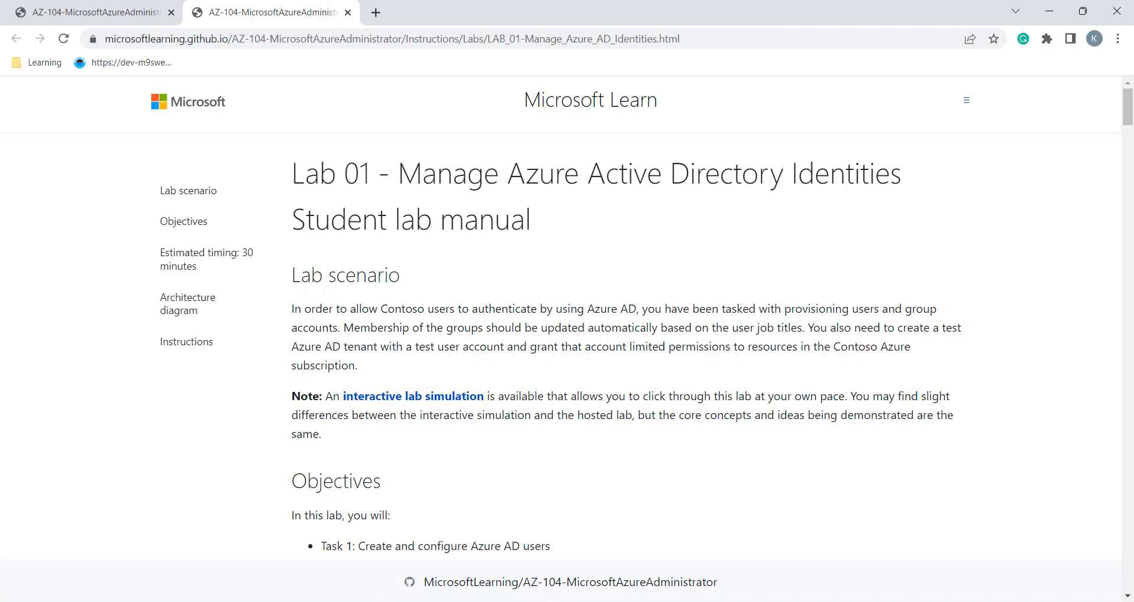
Scroll the AZ-104 lab manual to Exercise 1 Task 1 and select 'Azure' in its heading
{"action": "scroll", "coordinate": [636, 324], "scroll_direction": "down", "scroll_amount": 3}
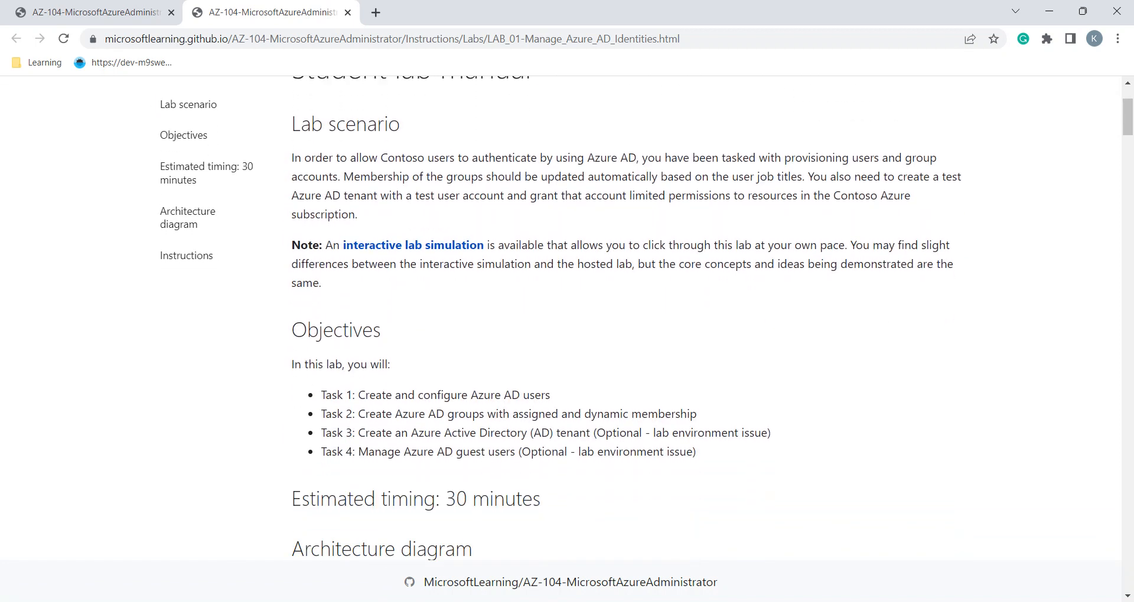
{"action": "scroll", "coordinate": [636, 325], "scroll_direction": "down", "scroll_amount": 6}
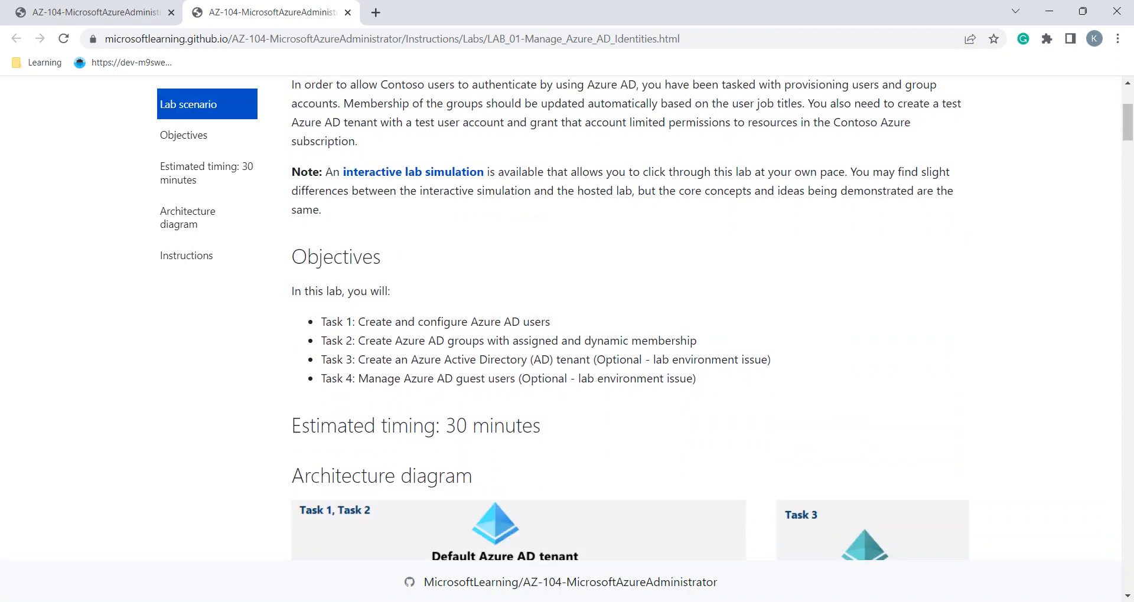
{"action": "scroll", "coordinate": [636, 324], "scroll_direction": "up", "scroll_amount": 1}
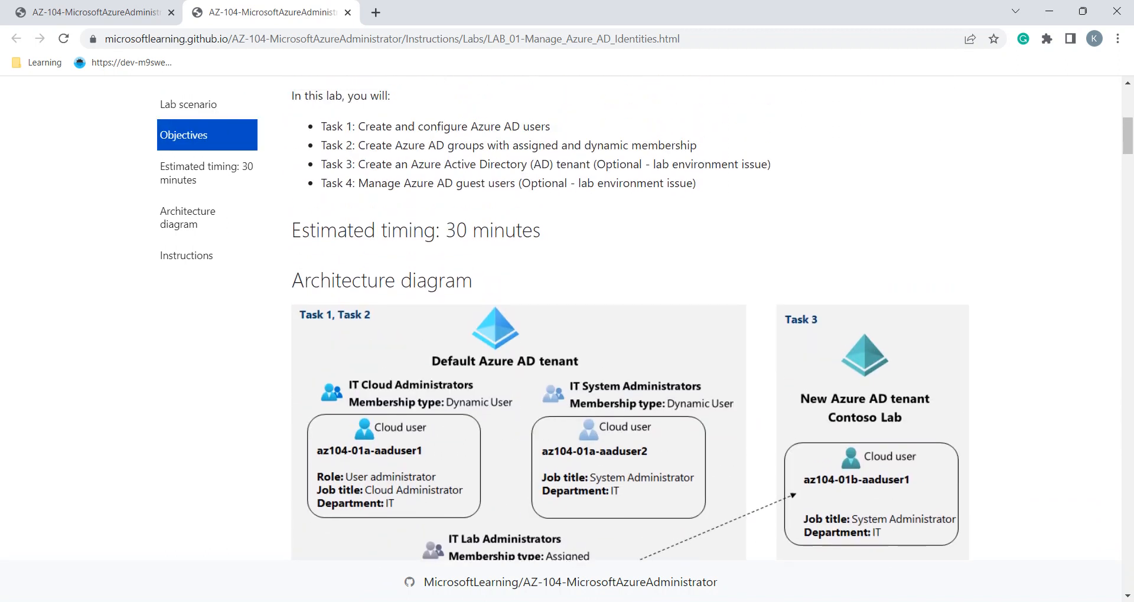
{"action": "scroll", "coordinate": [636, 324], "scroll_direction": "down", "scroll_amount": 2}
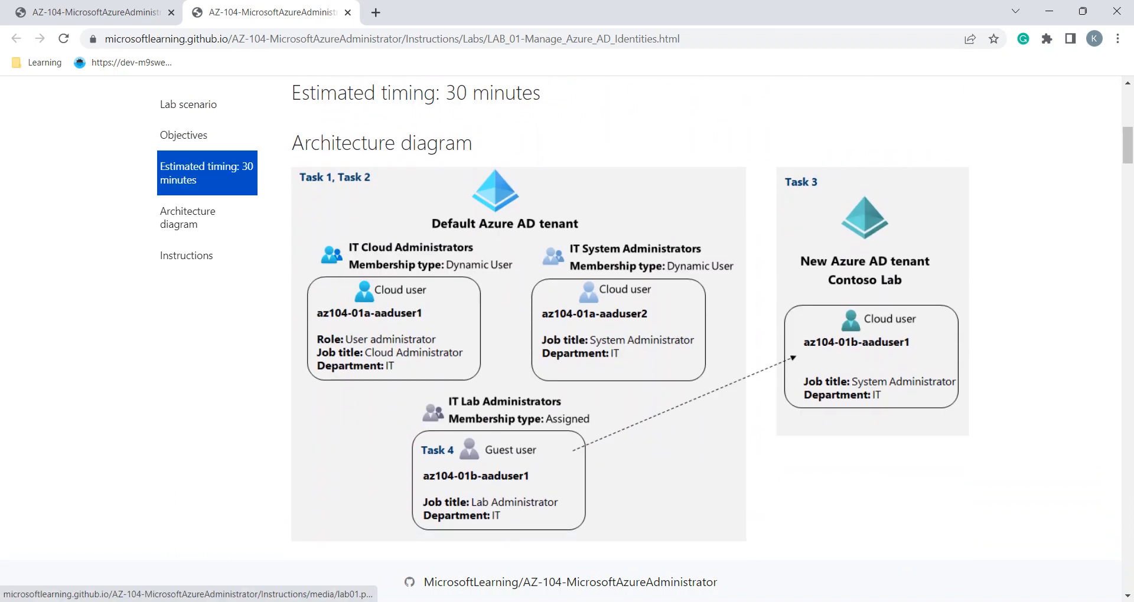
{"action": "scroll", "coordinate": [636, 324], "scroll_direction": "down", "scroll_amount": 3}
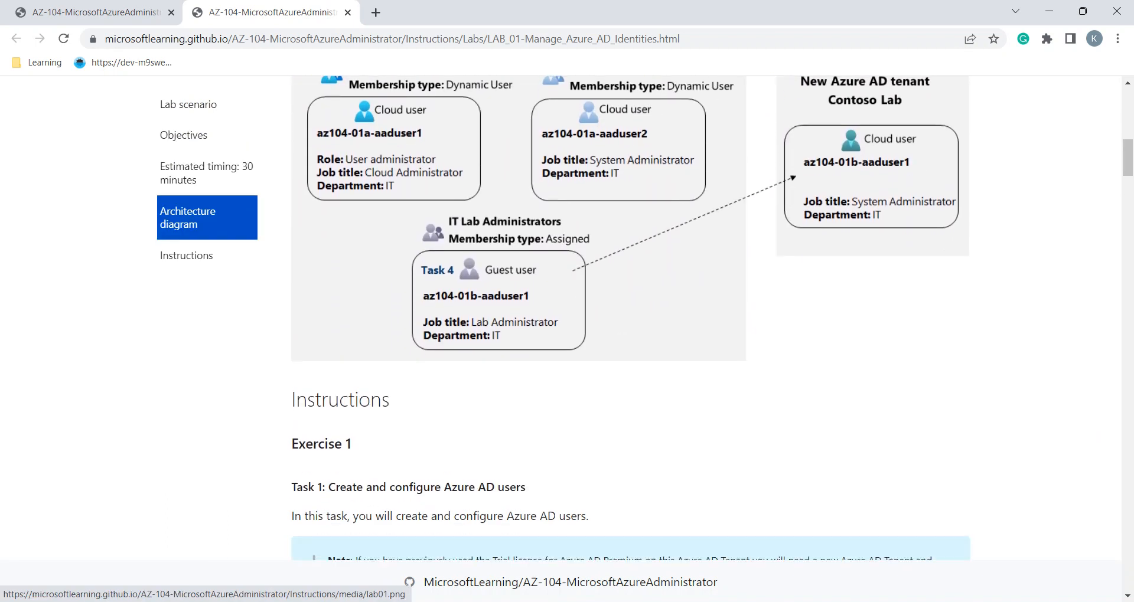
{"action": "scroll", "coordinate": [636, 324], "scroll_direction": "down", "scroll_amount": 4}
{"action": "scroll", "coordinate": [636, 324], "scroll_direction": "down", "scroll_amount": 3}
{"action": "scroll", "coordinate": [636, 324], "scroll_direction": "up", "scroll_amount": 1}
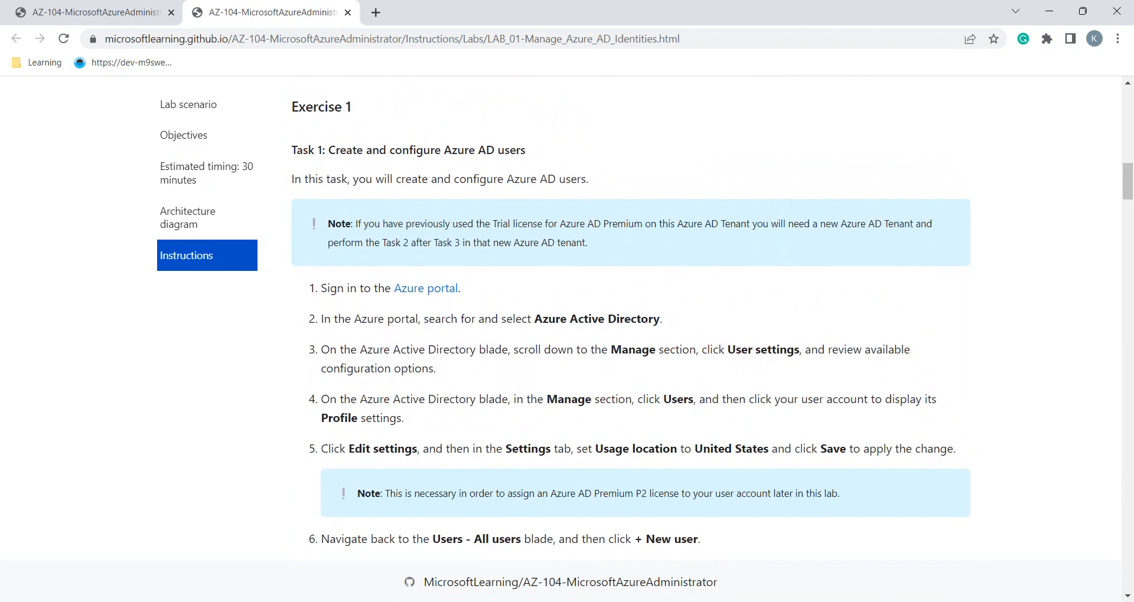
{"action": "double_click", "coordinate": [388, 150]}
{"action": "double_click", "coordinate": [460, 150]}
{"action": "scroll", "coordinate": [708, 313], "scroll_direction": "down", "scroll_amount": 1}
Check the lab steps, then start creating a new user via New user > Create new user
{"action": "key", "text": "alt+Tab"}
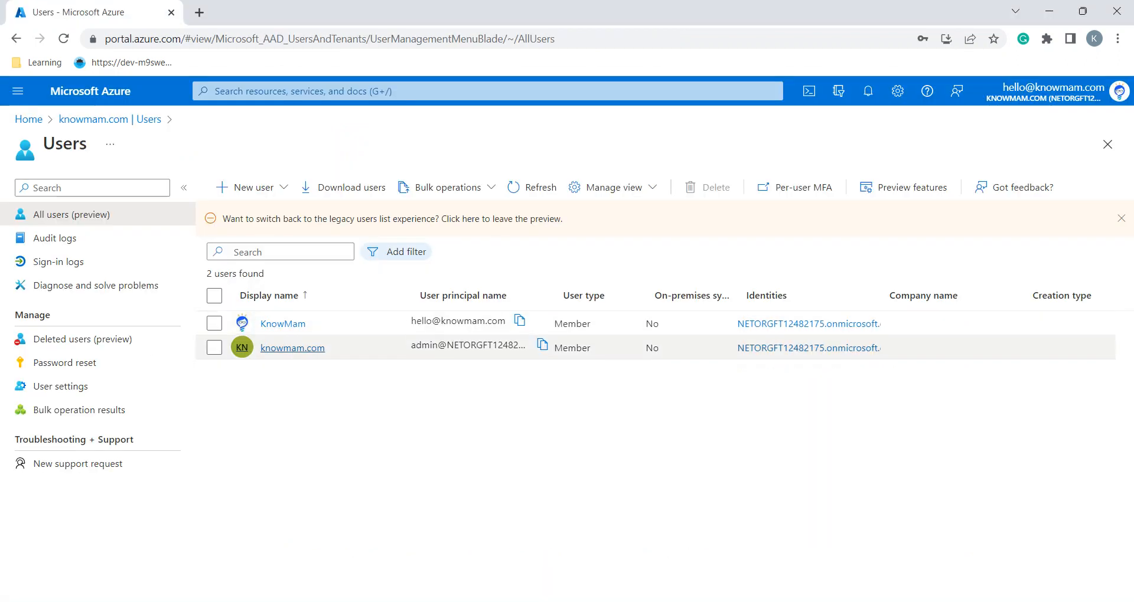
{"action": "key", "text": "alt+Tab"}
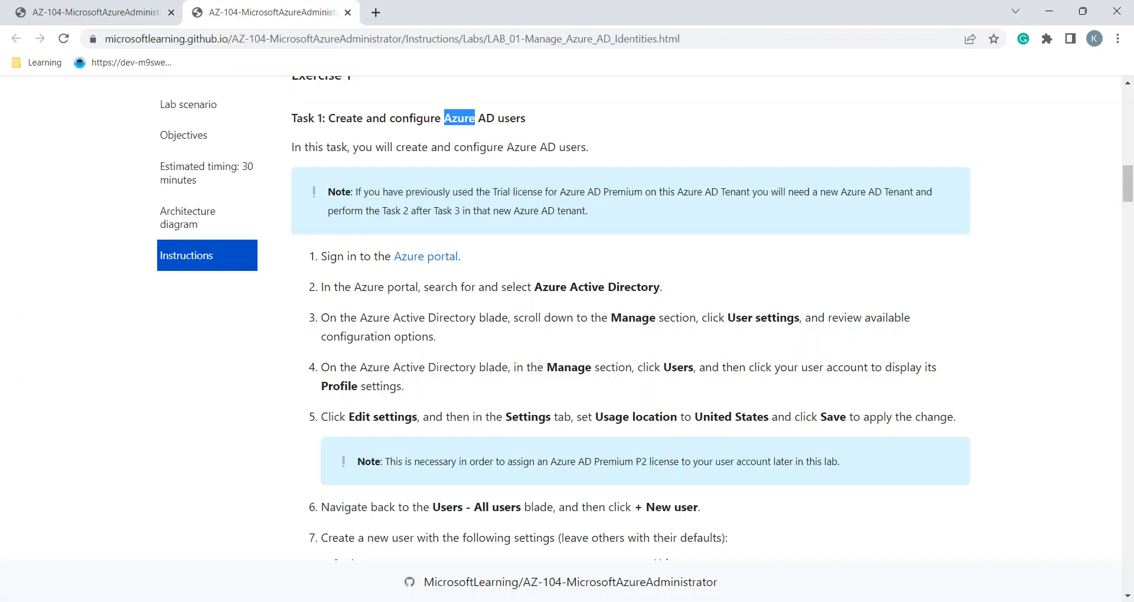
{"action": "scroll", "coordinate": [631, 315], "scroll_direction": "down", "scroll_amount": 1}
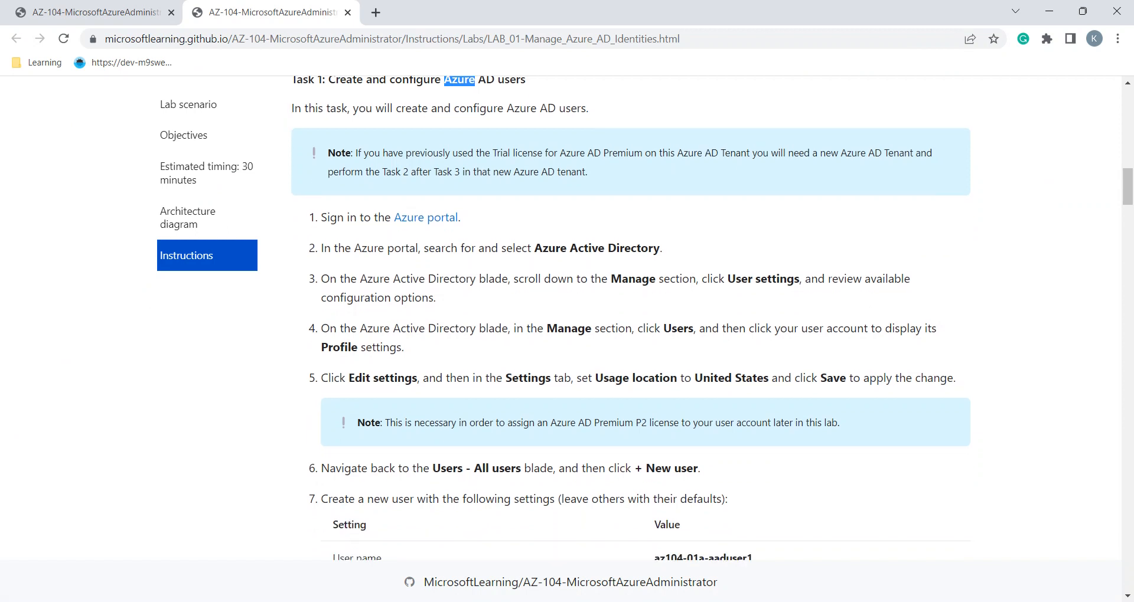
{"action": "scroll", "coordinate": [630, 316], "scroll_direction": "down", "scroll_amount": 2}
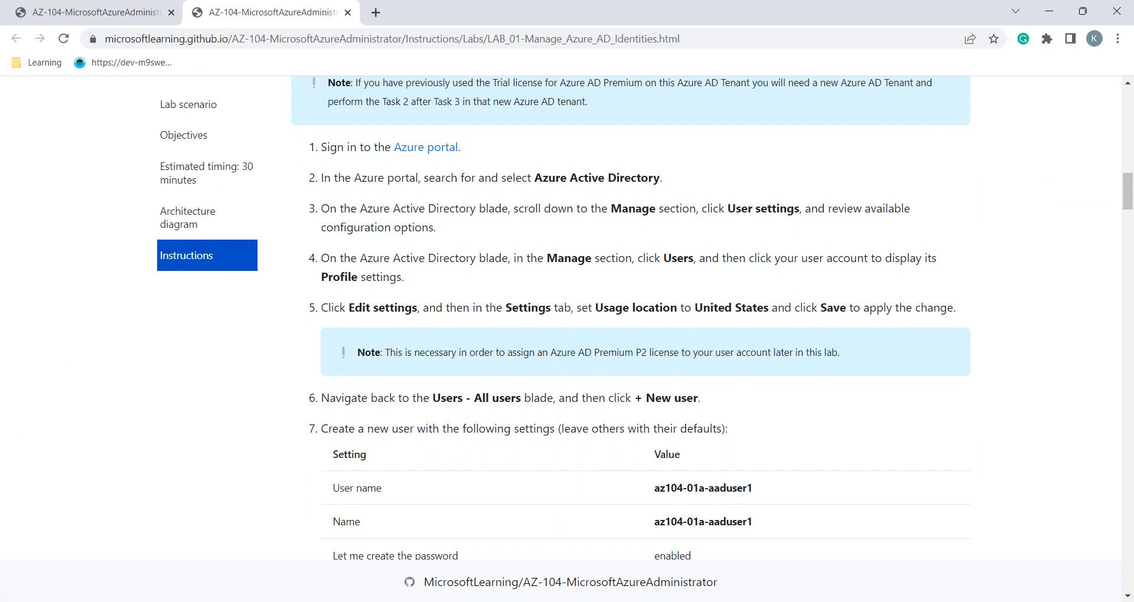
{"action": "scroll", "coordinate": [631, 318], "scroll_direction": "down", "scroll_amount": 1}
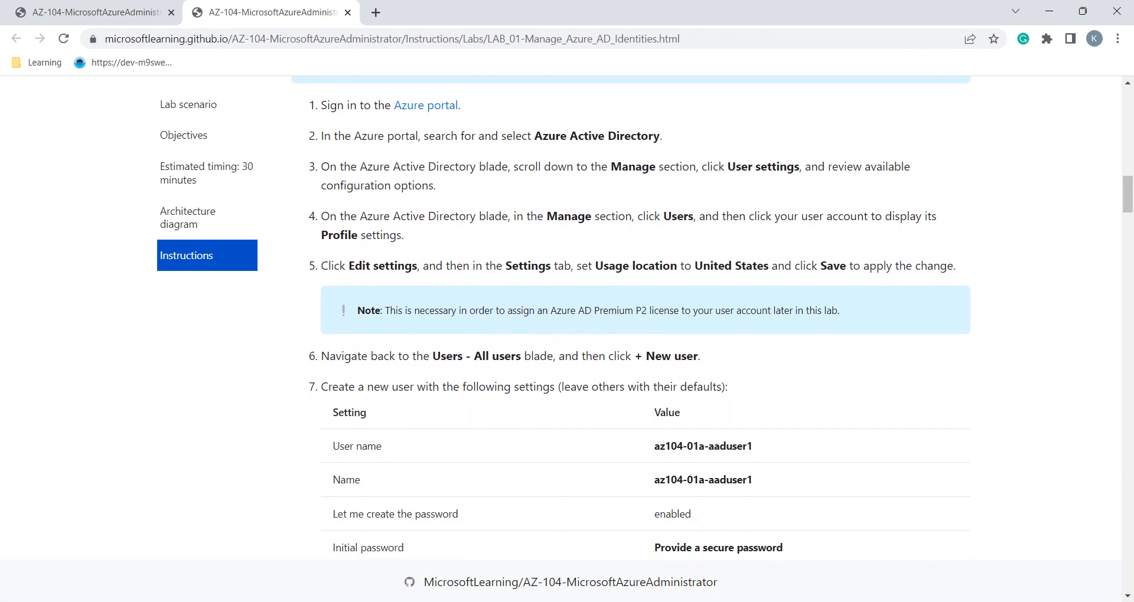
{"action": "key", "text": "alt+Tab"}
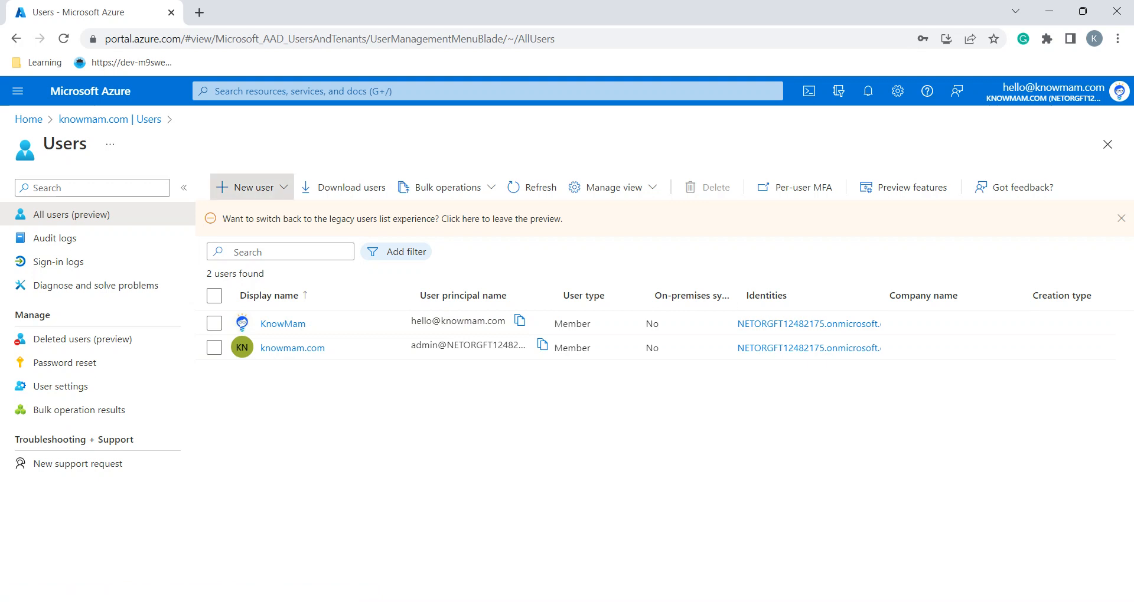
{"action": "left_click", "coordinate": [242, 187]}
{"action": "left_click", "coordinate": [246, 223]}
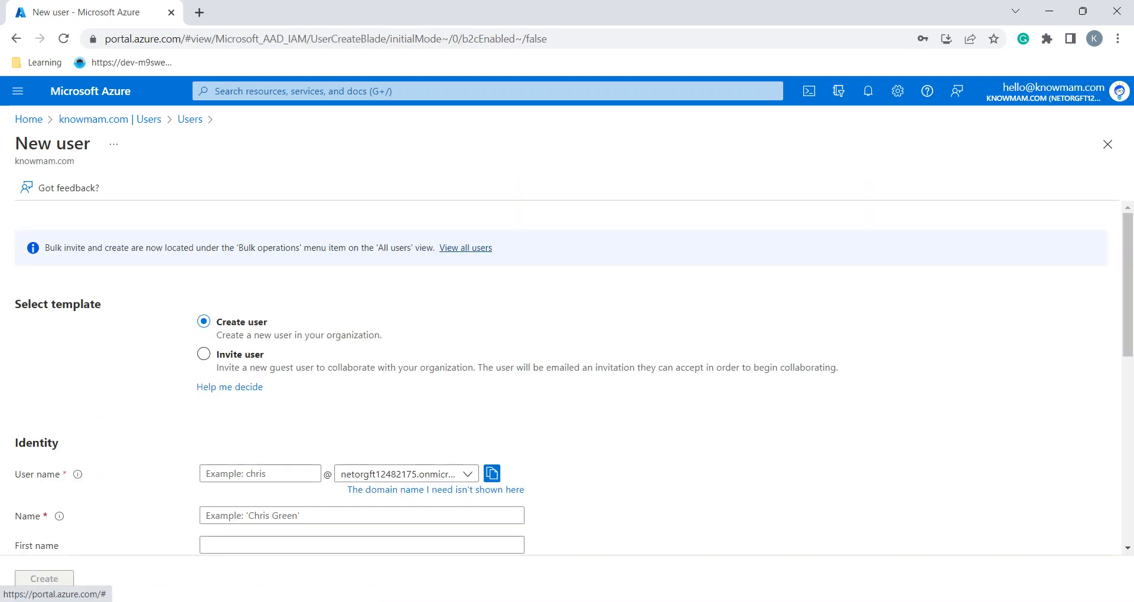
Copy az104-01a-aaduser1 from the lab and paste it as both User name and Name
{"action": "scroll", "coordinate": [567, 378], "scroll_direction": "down", "scroll_amount": 3}
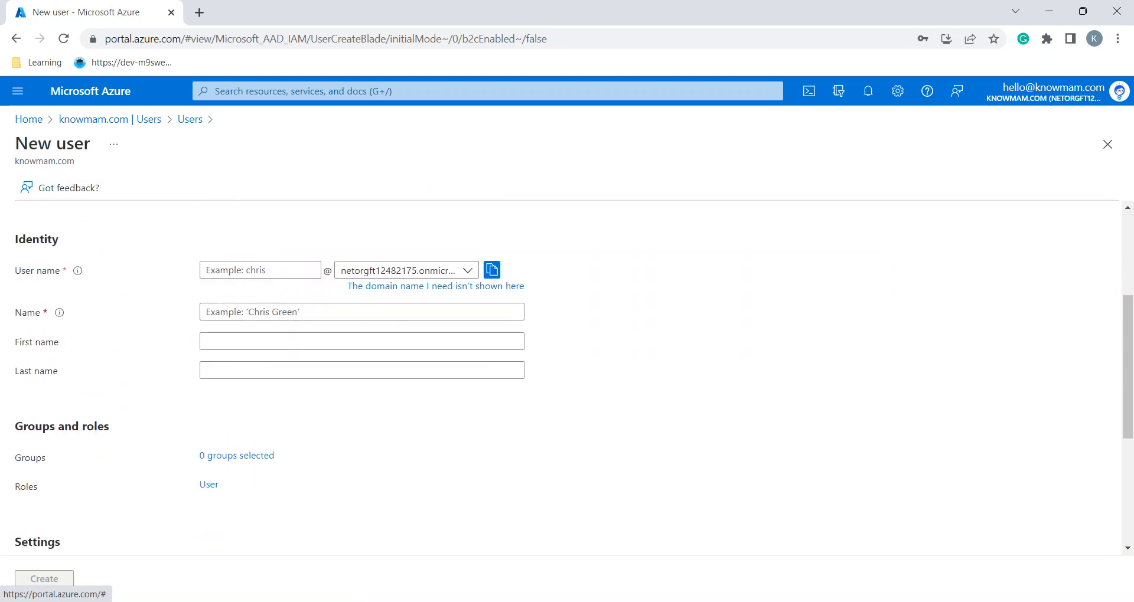
{"action": "key", "text": "alt+Tab"}
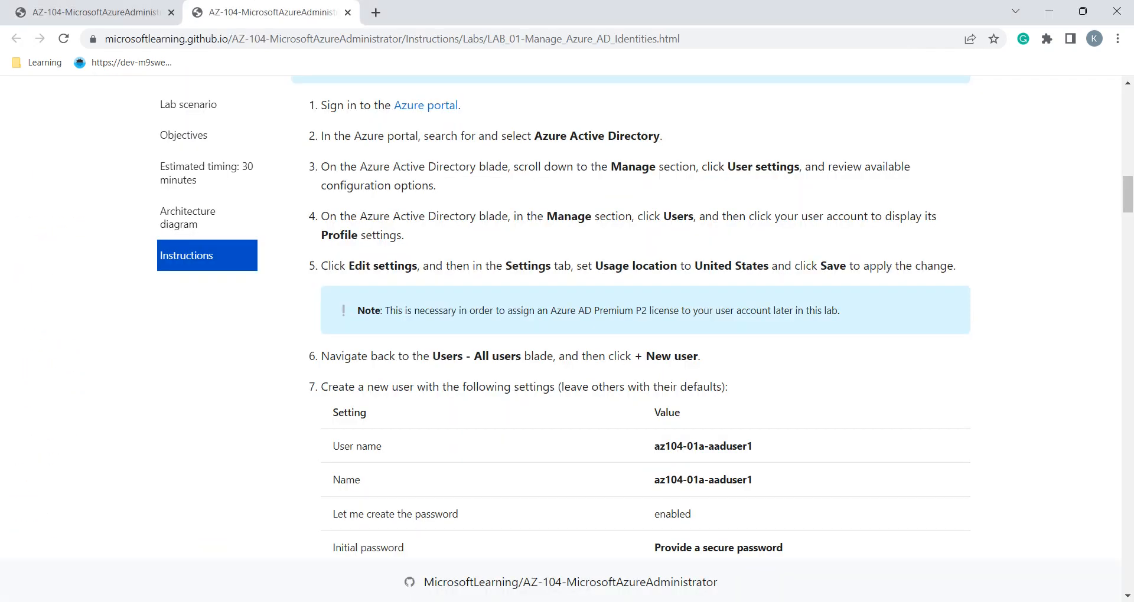
{"action": "triple_click", "coordinate": [706, 447]}
{"action": "key", "text": "ctrl+c"}
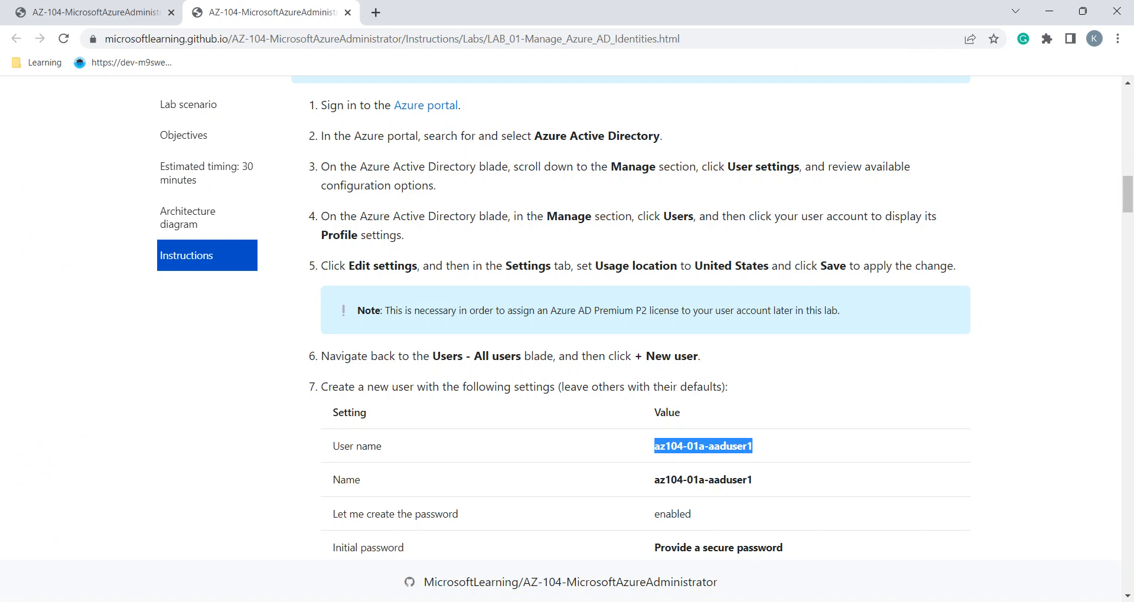
{"action": "key", "text": "alt+Tab"}
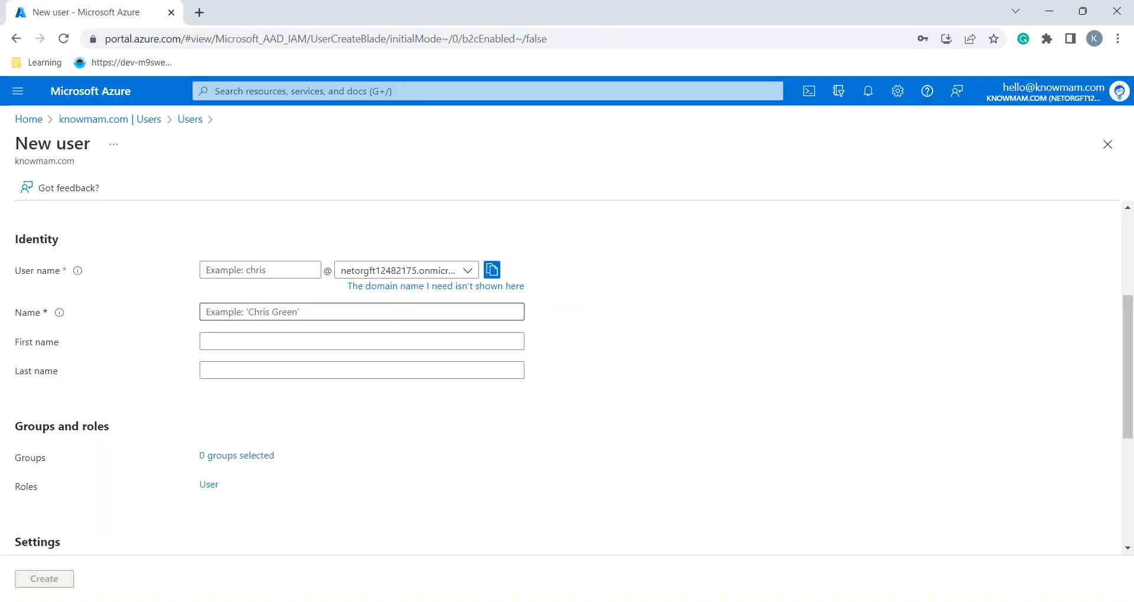
{"action": "left_click", "coordinate": [260, 270]}
{"action": "key", "text": "ctrl+v"}
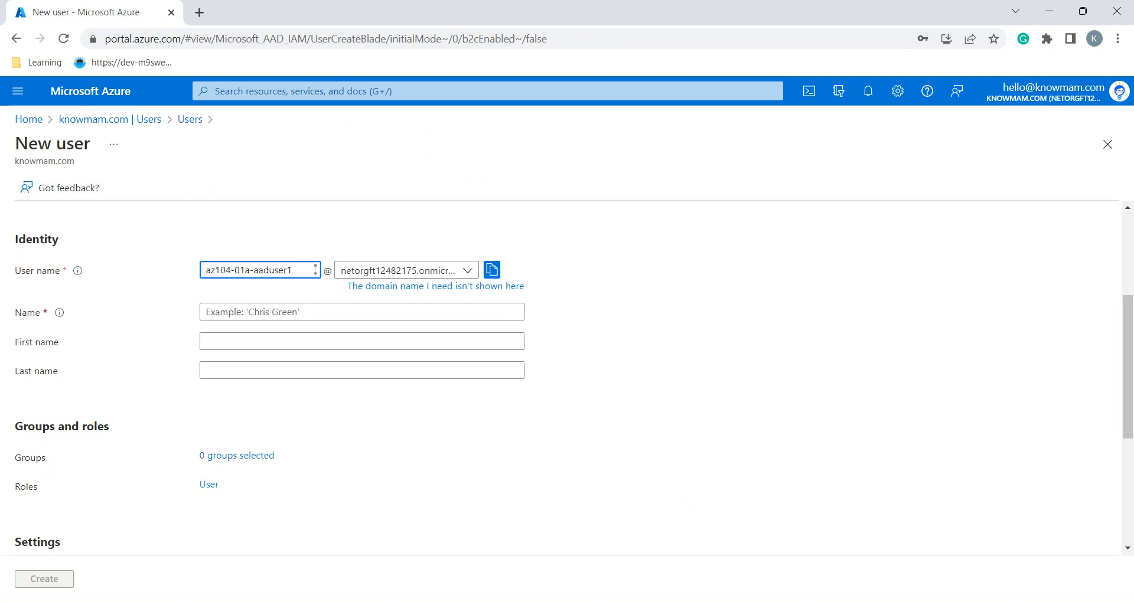
{"action": "left_click", "coordinate": [260, 312]}
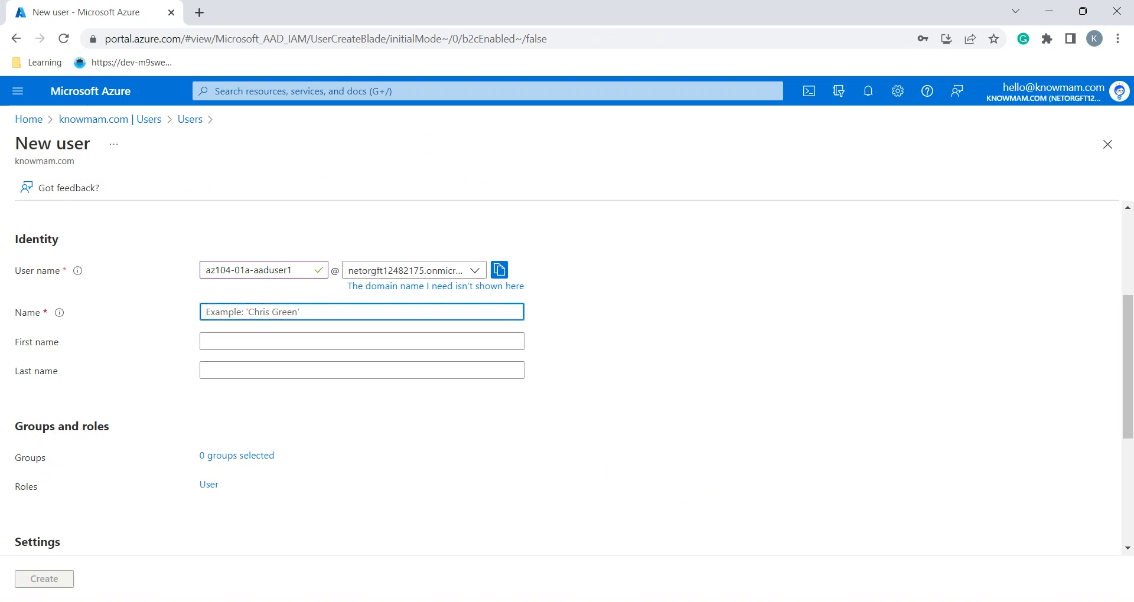
{"action": "key", "text": "ctrl+v"}
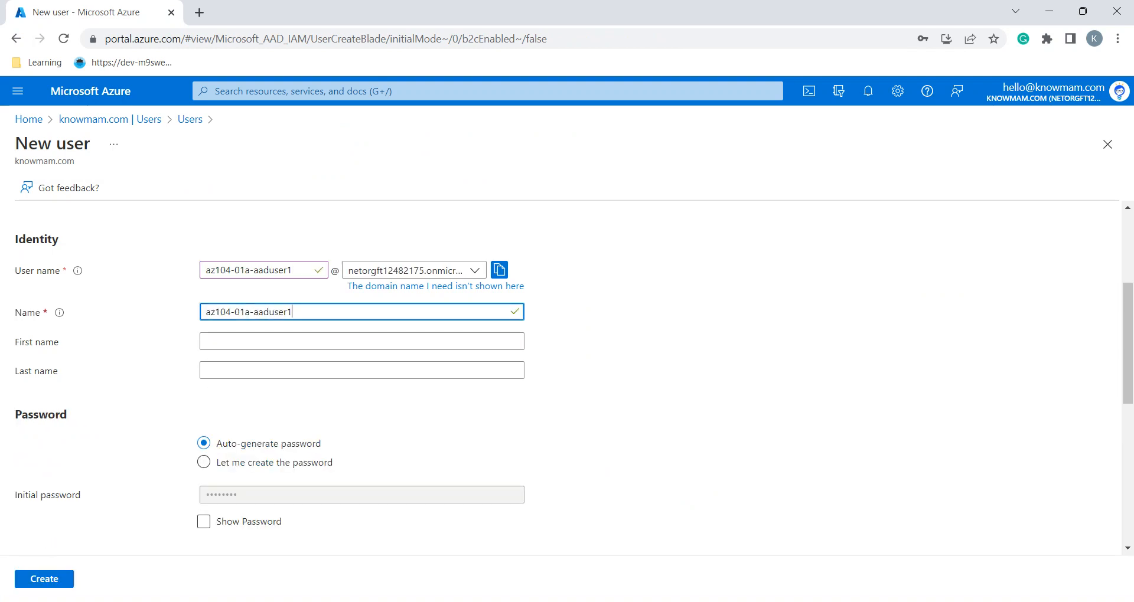
Review the next lab settings and scroll the form down to the password section
{"action": "key", "text": "alt+Tab"}
{"action": "scroll", "coordinate": [632, 316], "scroll_direction": "down", "scroll_amount": 1}
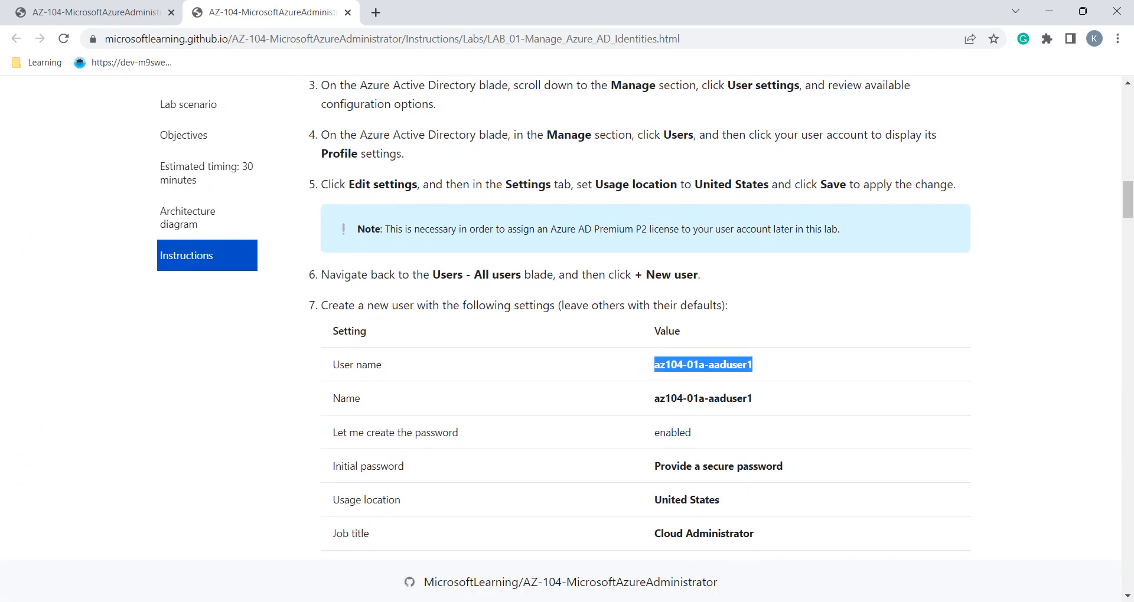
{"action": "scroll", "coordinate": [646, 316], "scroll_direction": "down", "scroll_amount": 3}
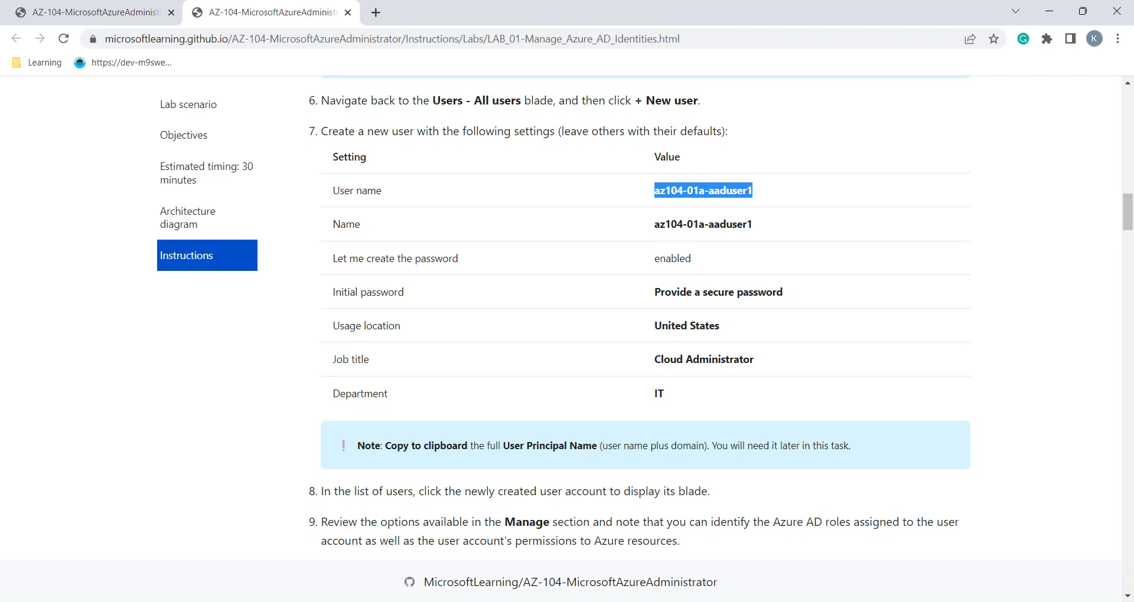
{"action": "key", "text": "alt+Tab"}
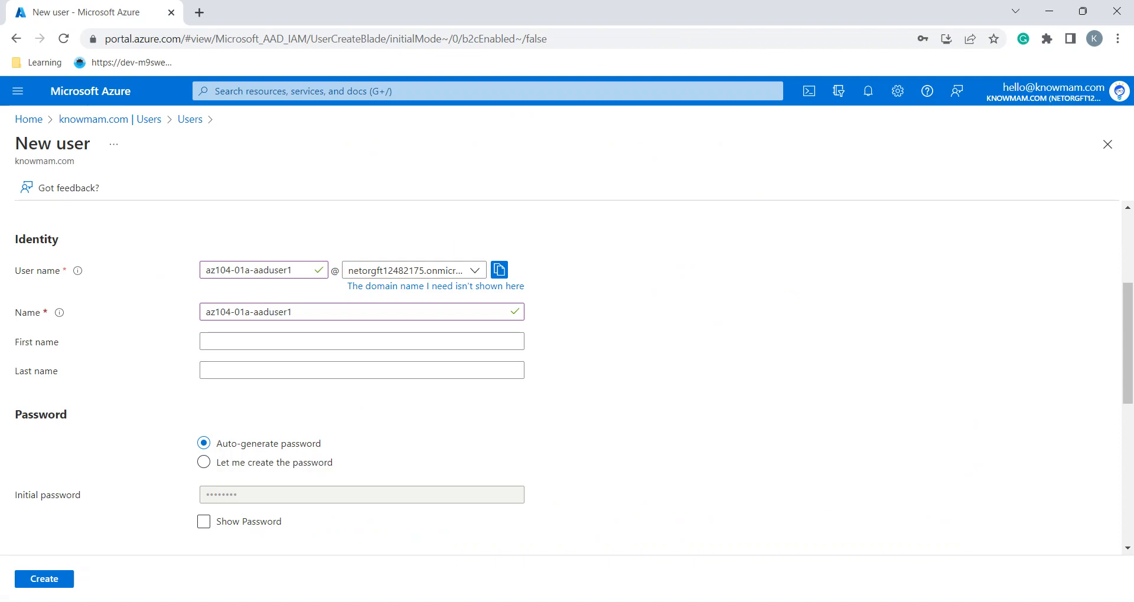
{"action": "scroll", "coordinate": [567, 378], "scroll_direction": "down", "scroll_amount": 2}
Choose to set the initial password manually and enter the lab's temporary password
{"action": "left_click", "coordinate": [204, 361]}
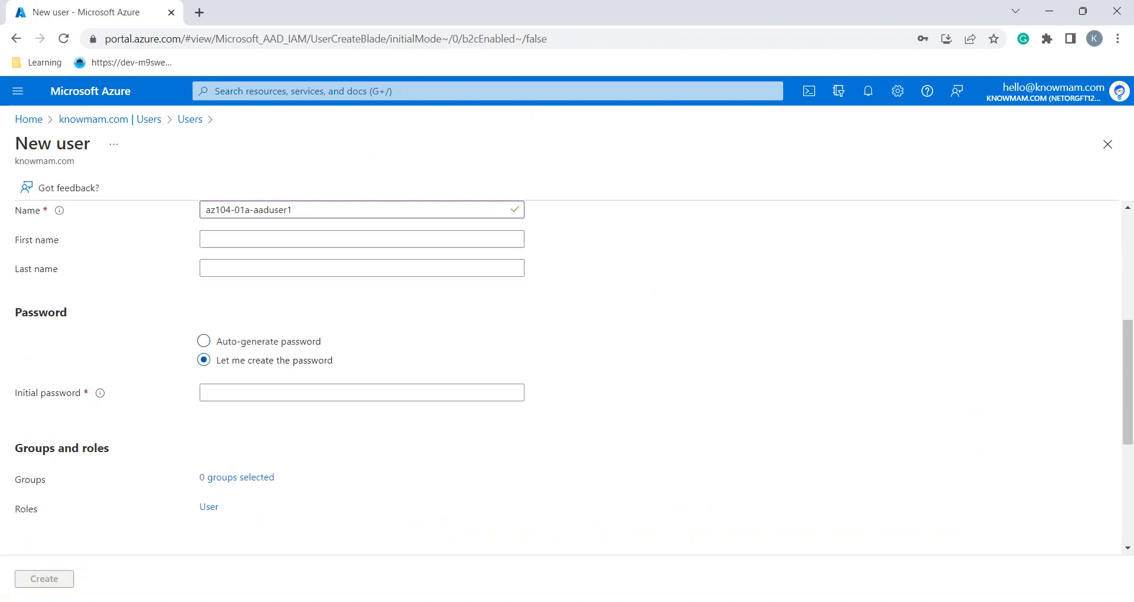
{"action": "left_click", "coordinate": [361, 393]}
{"action": "type", "text": "Pa5"}
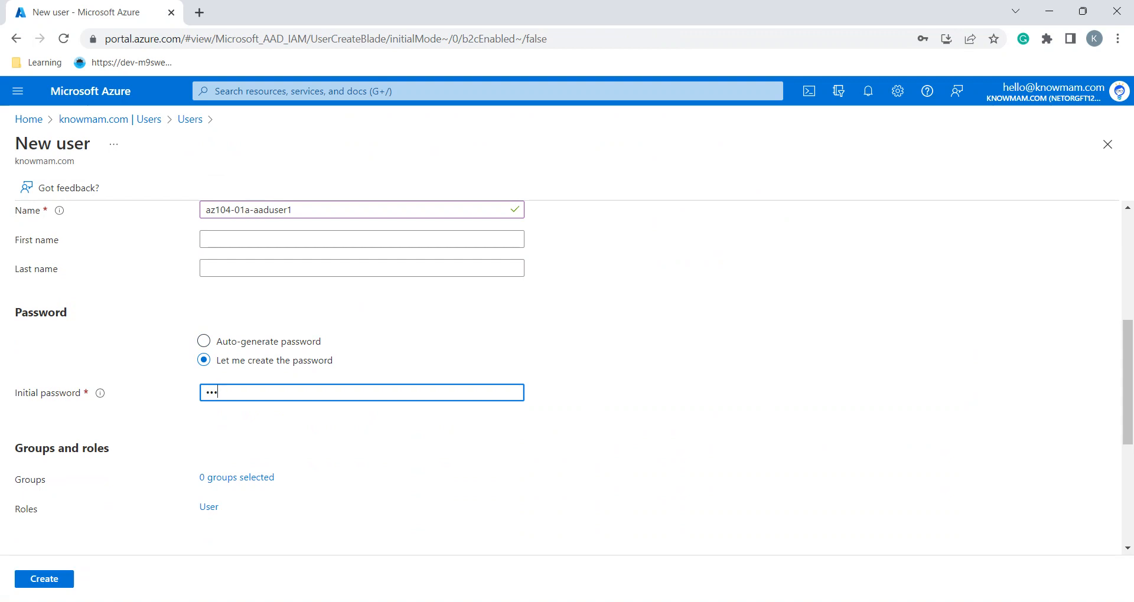
{"action": "type", "text": "5w."}
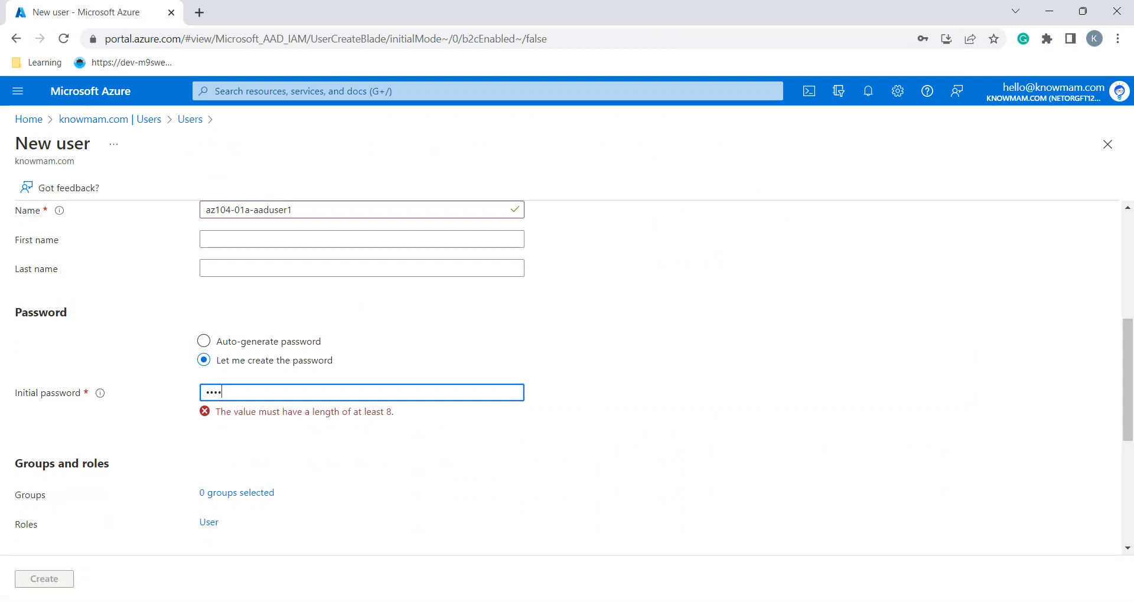
{"action": "key", "text": "ctrl+a"}
{"action": "type", "text": "•••••••••••"}
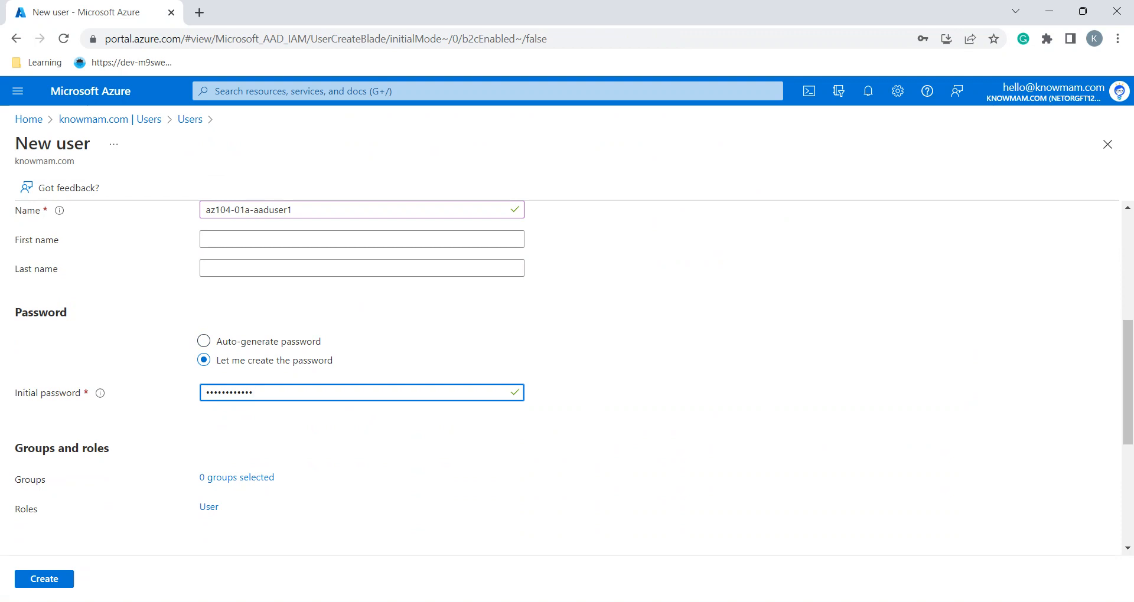
{"action": "scroll", "coordinate": [362, 461], "scroll_direction": "down", "scroll_amount": 5}
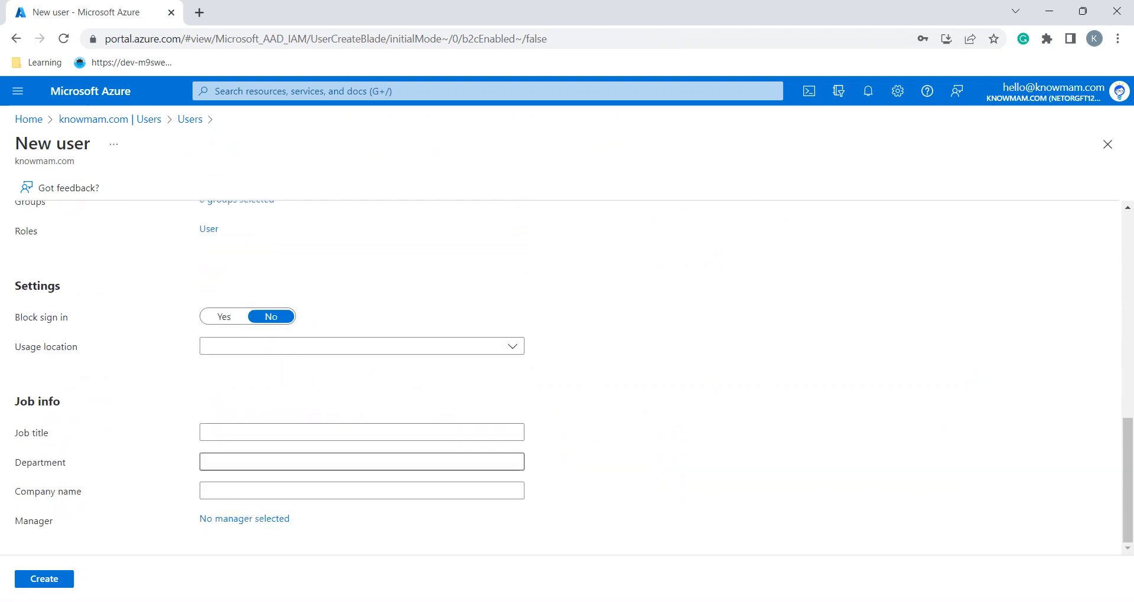
Set the new user's usage location to United States
{"action": "key", "text": "alt+Tab"}
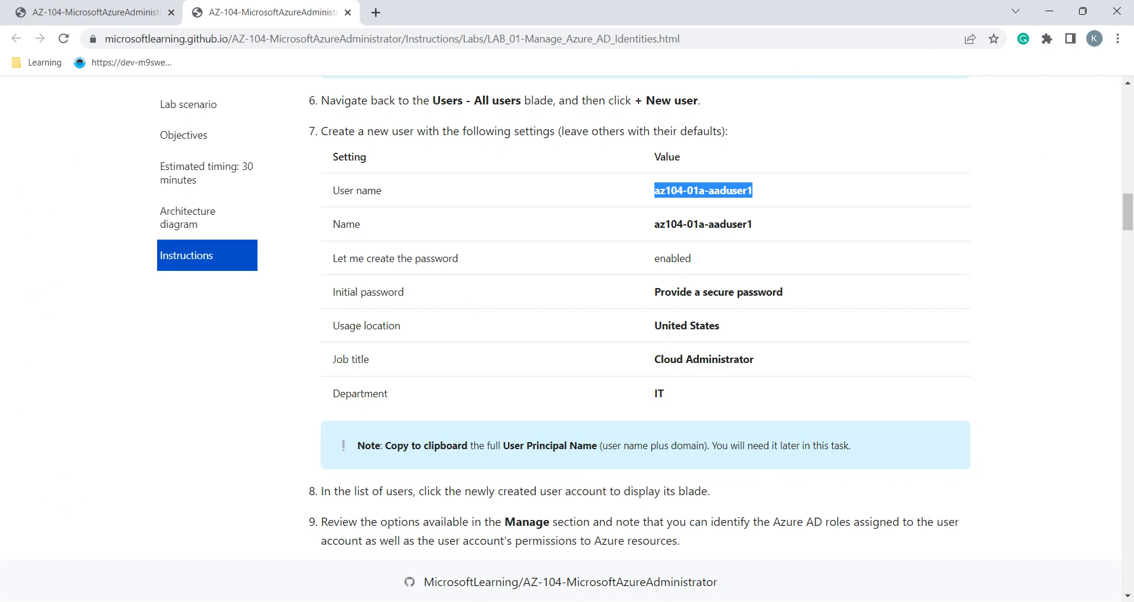
{"action": "key", "text": "alt+Tab"}
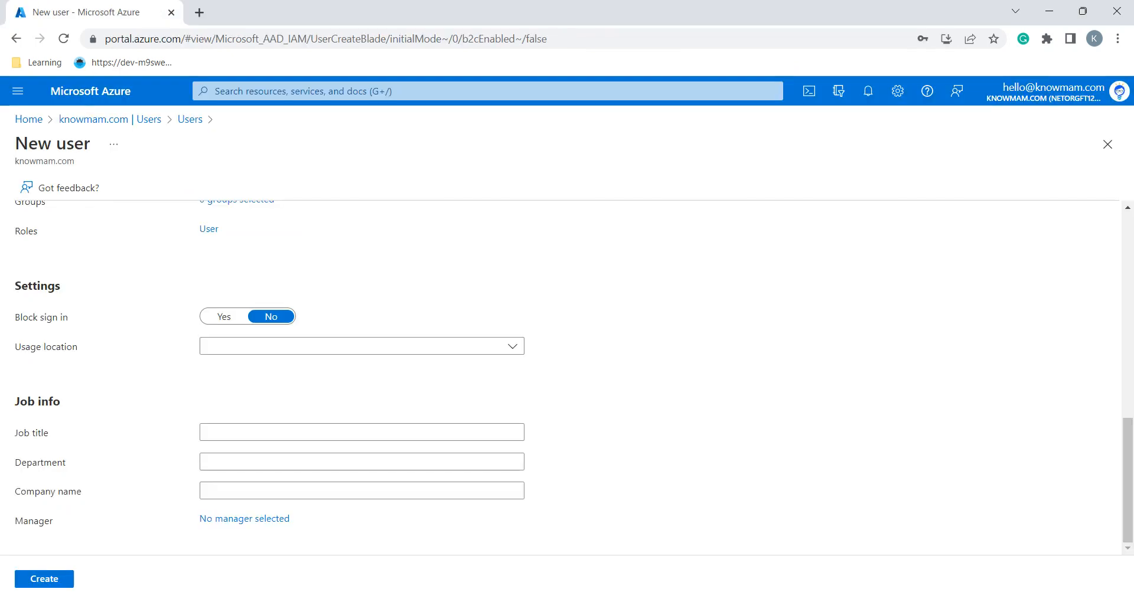
{"action": "left_click", "coordinate": [361, 346]}
{"action": "type", "text": "uni"}
{"action": "key", "text": "Down"}
{"action": "key", "text": "Down"}
{"action": "key", "text": "Down"}
{"action": "key", "text": "Down"}
{"action": "key", "text": "Down"}
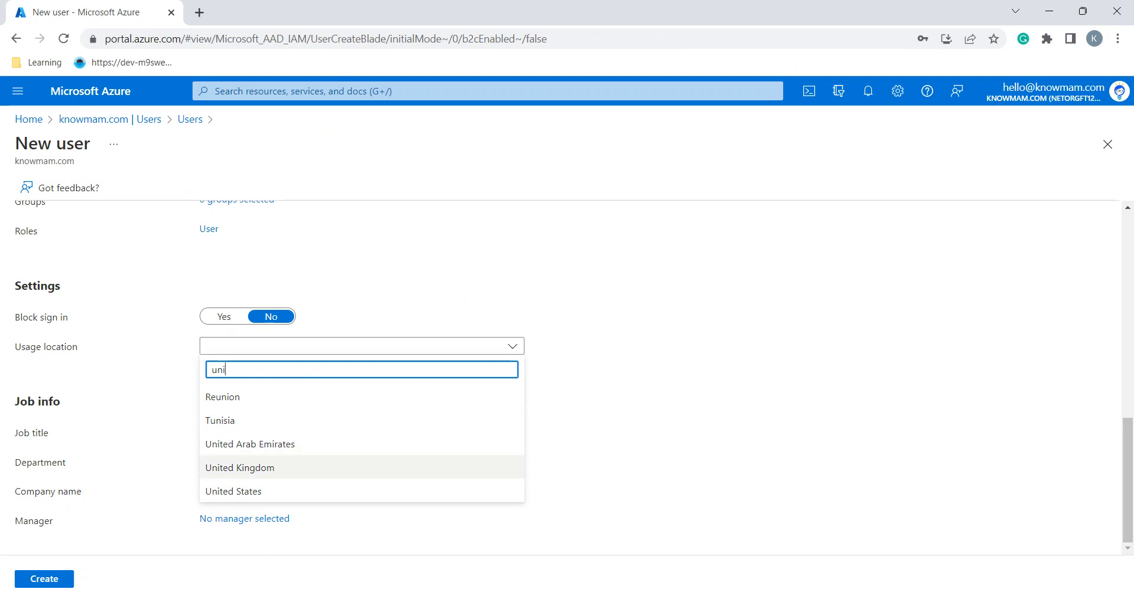
{"action": "key", "text": "Return"}
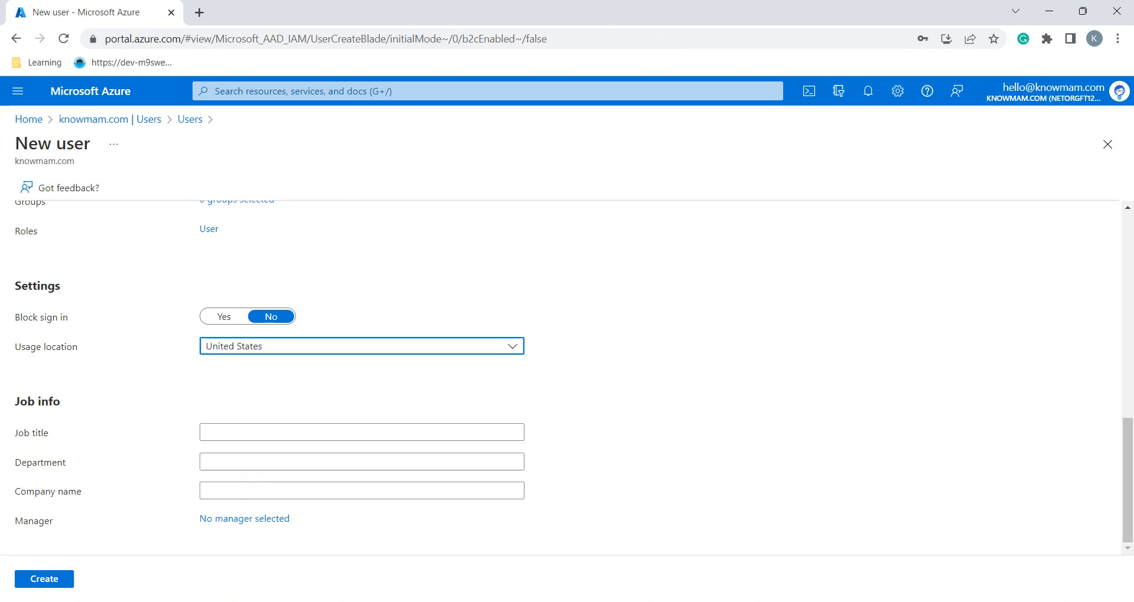
Enter job title Cloud Administrator and department IT, then create the user
{"action": "key", "text": "alt+Tab"}
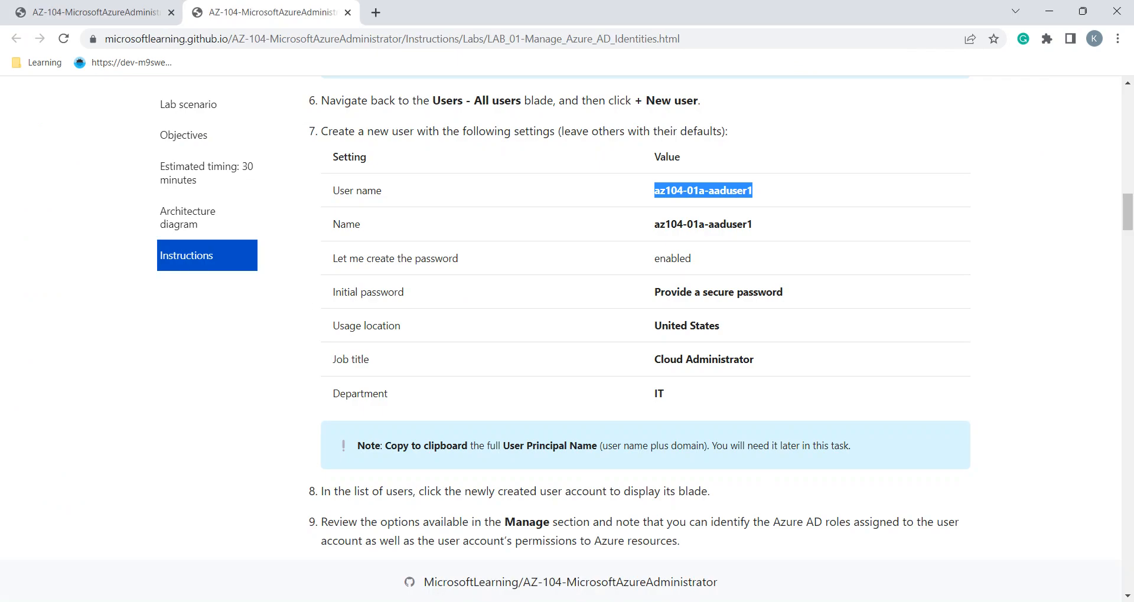
{"action": "scroll", "coordinate": [644, 318], "scroll_direction": "down", "scroll_amount": 1}
{"action": "left_click_drag", "start_coordinate": [754, 291], "coordinate": [653, 291]}
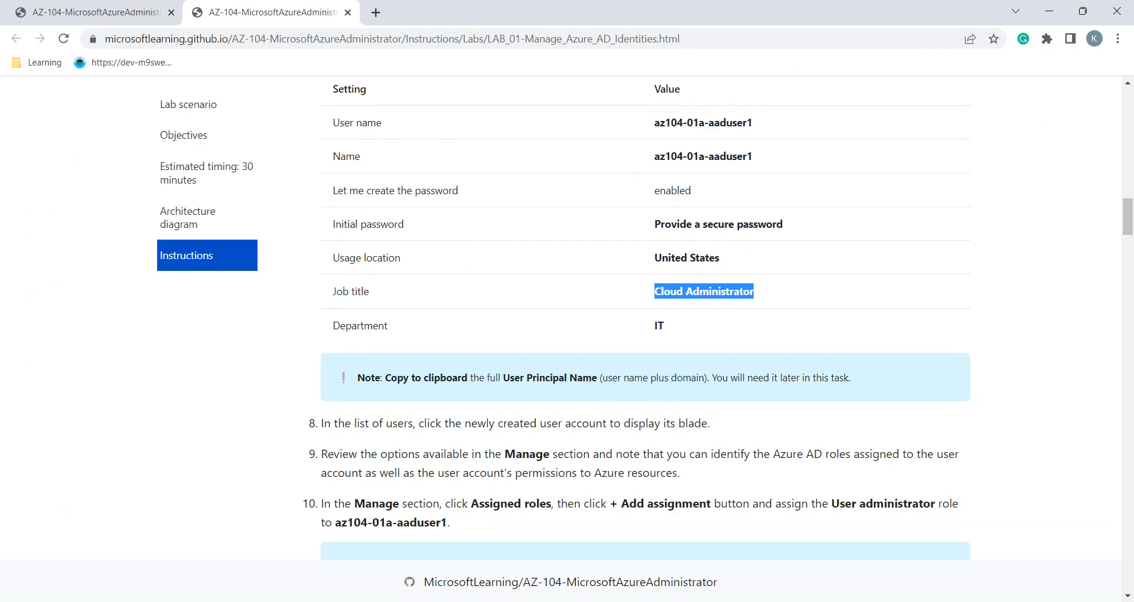
{"action": "key", "text": "ctrl+c"}
{"action": "key", "text": "alt+Tab"}
{"action": "key", "text": "ctrl+v"}
{"action": "key", "text": "Tab"}
{"action": "type", "text": "IT"}
{"action": "key", "text": "alt+Tab"}
{"action": "key", "text": "alt+Tab"}
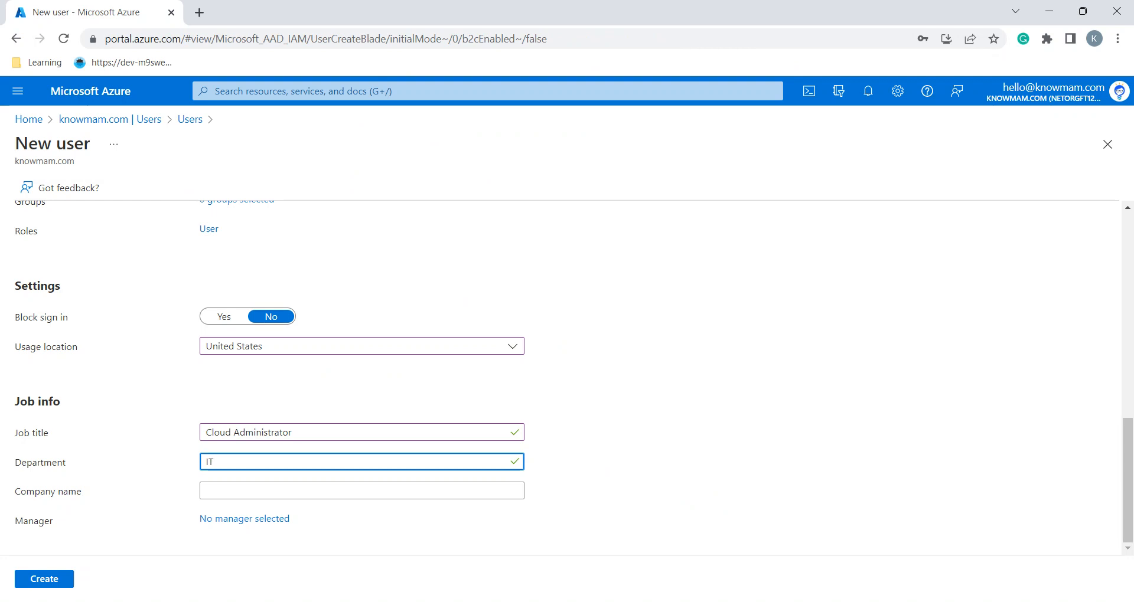
{"action": "left_click", "coordinate": [51, 579]}
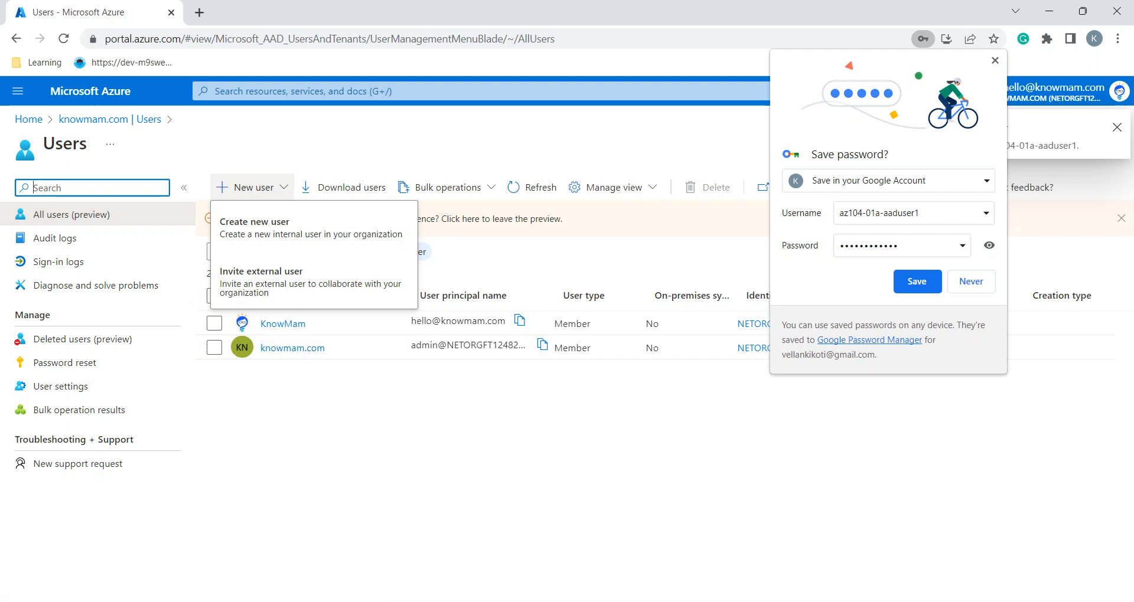
Dismiss the save-password prompt, refresh Users, and open az104-01a-aaduser1's profile
{"action": "left_click", "coordinate": [995, 60]}
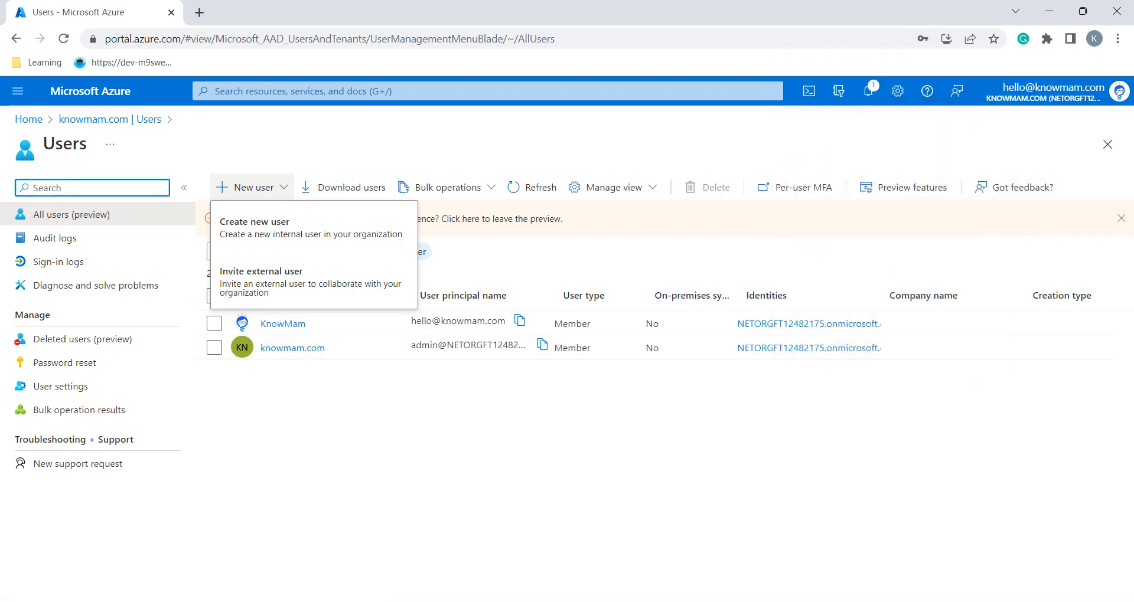
{"action": "left_click", "coordinate": [531, 187]}
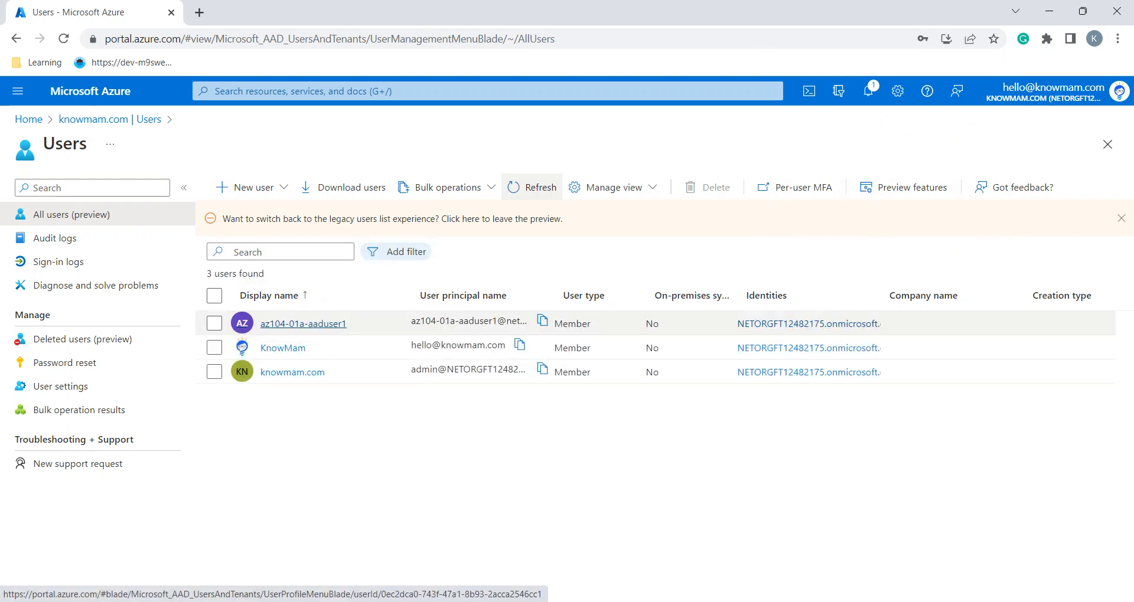
{"action": "left_click", "coordinate": [302, 324]}
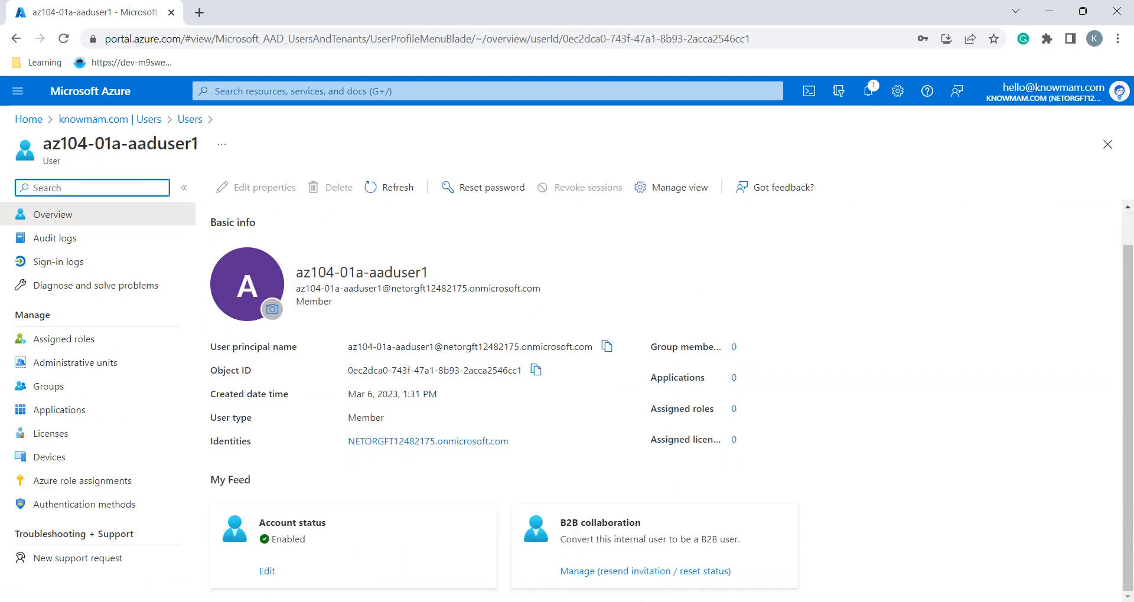
Check the lab's next instruction, then bring up the user's Assigned roles page
{"action": "key", "text": "alt+Tab"}
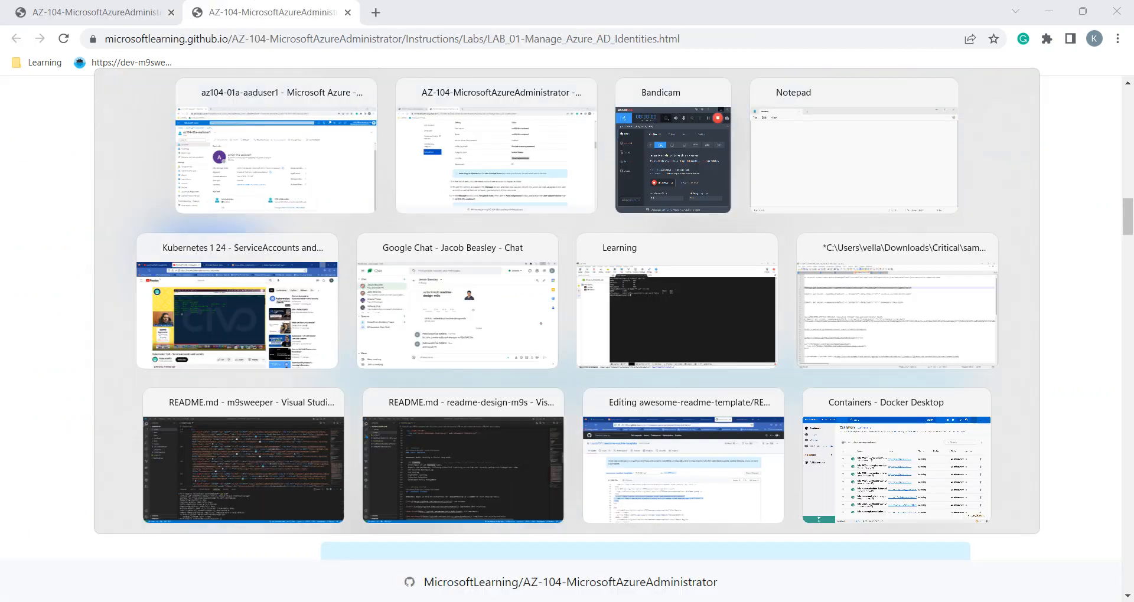
{"action": "scroll", "coordinate": [645, 318], "scroll_direction": "down", "scroll_amount": 3}
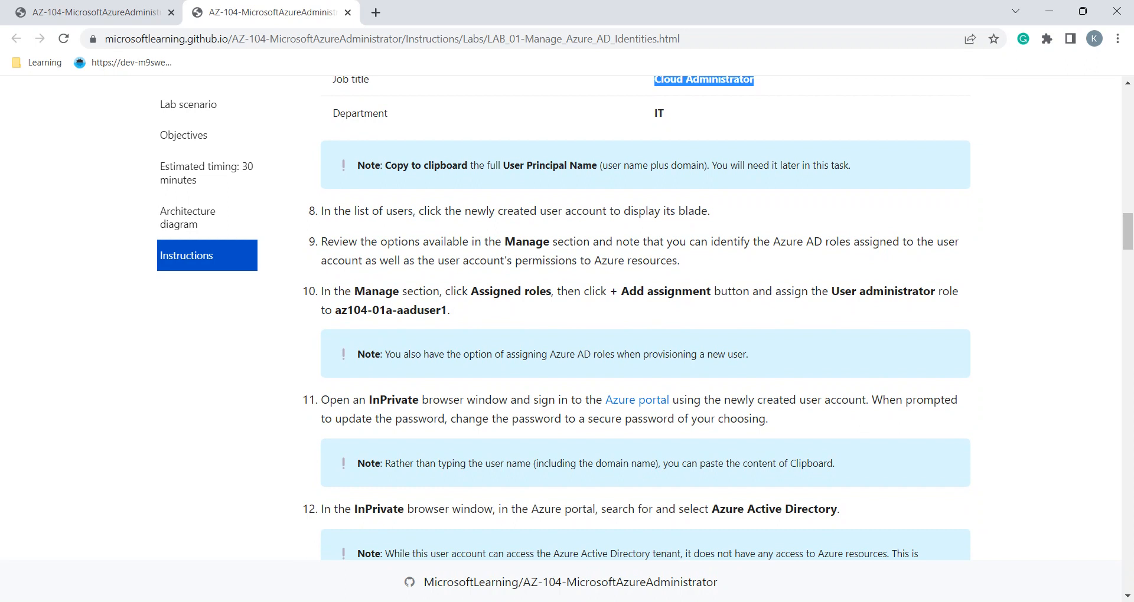
{"action": "triple_click", "coordinate": [897, 291]}
{"action": "key", "text": "alt+Tab"}
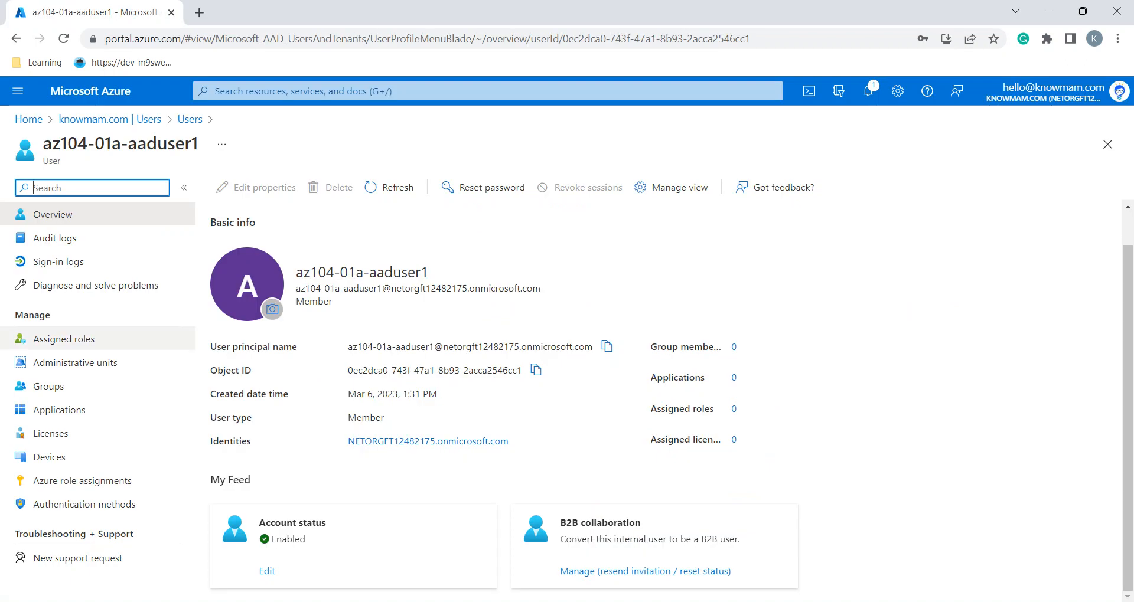
{"action": "left_click", "coordinate": [64, 339]}
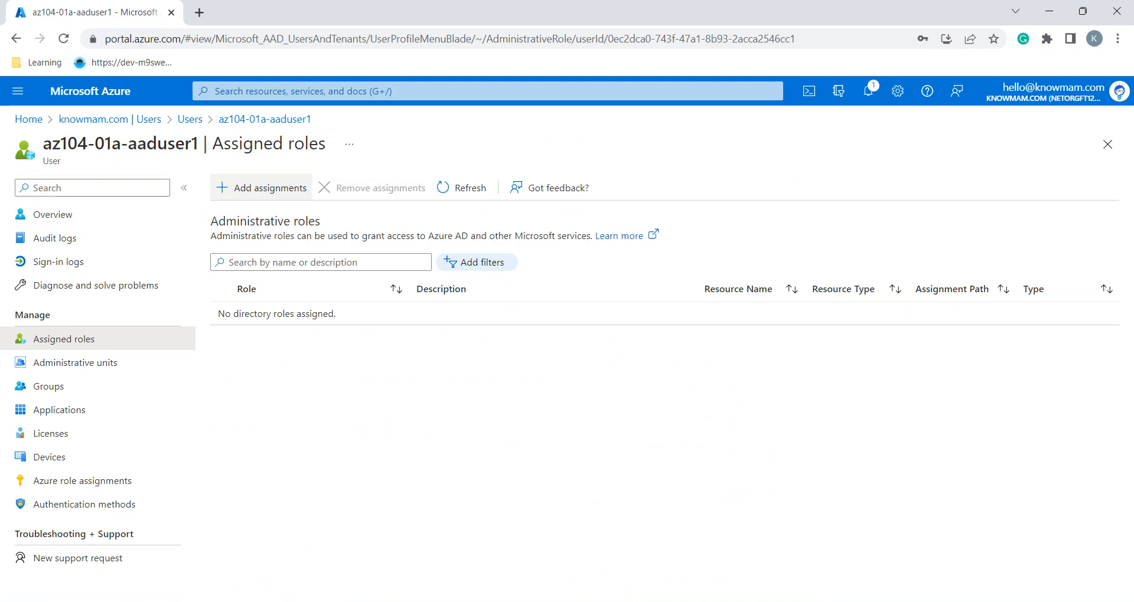
Assign the User Administrator role to az104-01a-aaduser1, refresh, and return to its Overview
{"action": "left_click", "coordinate": [262, 188]}
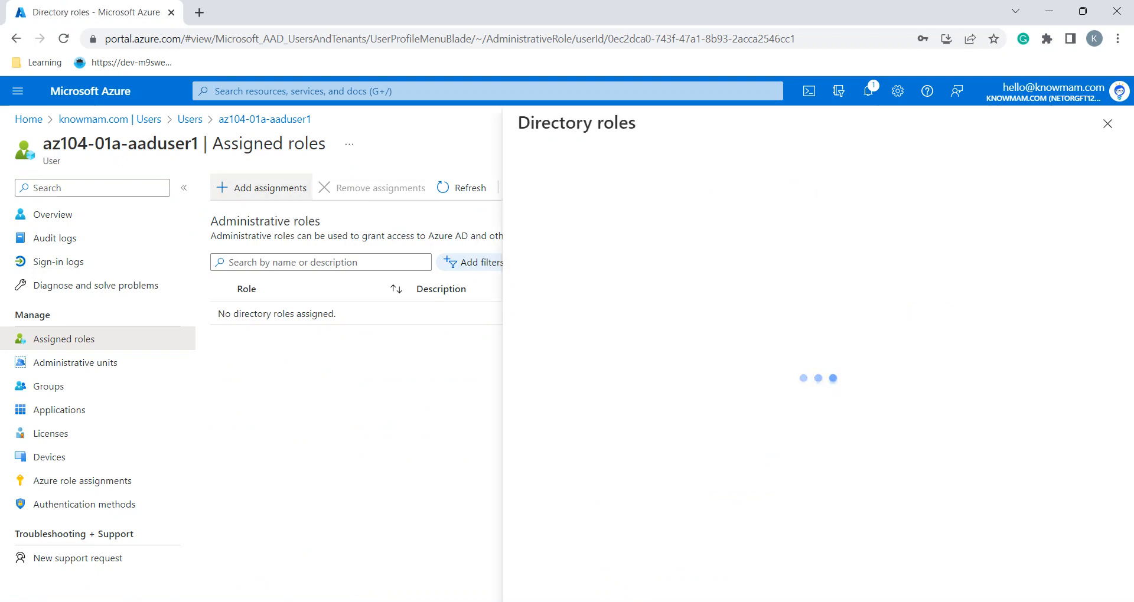
{"action": "left_click", "coordinate": [614, 244]}
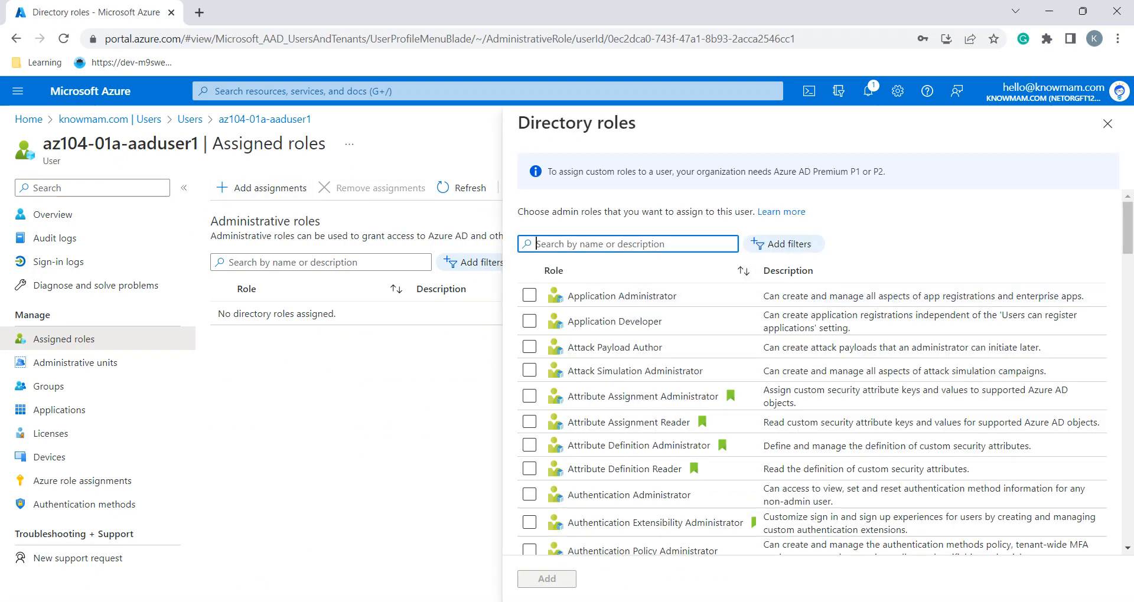
{"action": "type", "text": "user "}
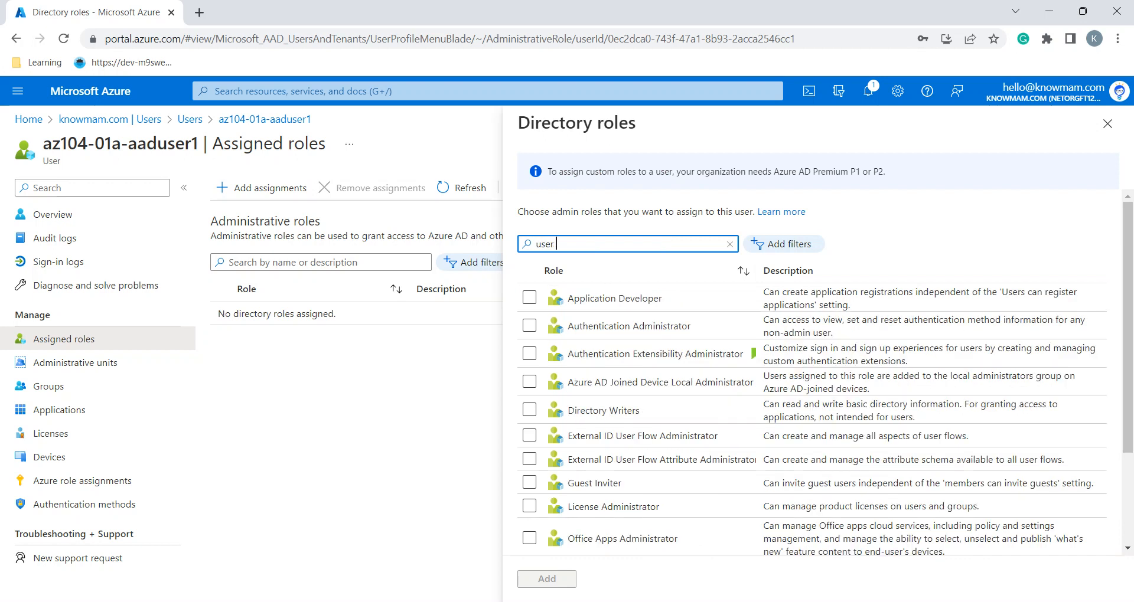
{"action": "type", "text": "admi"}
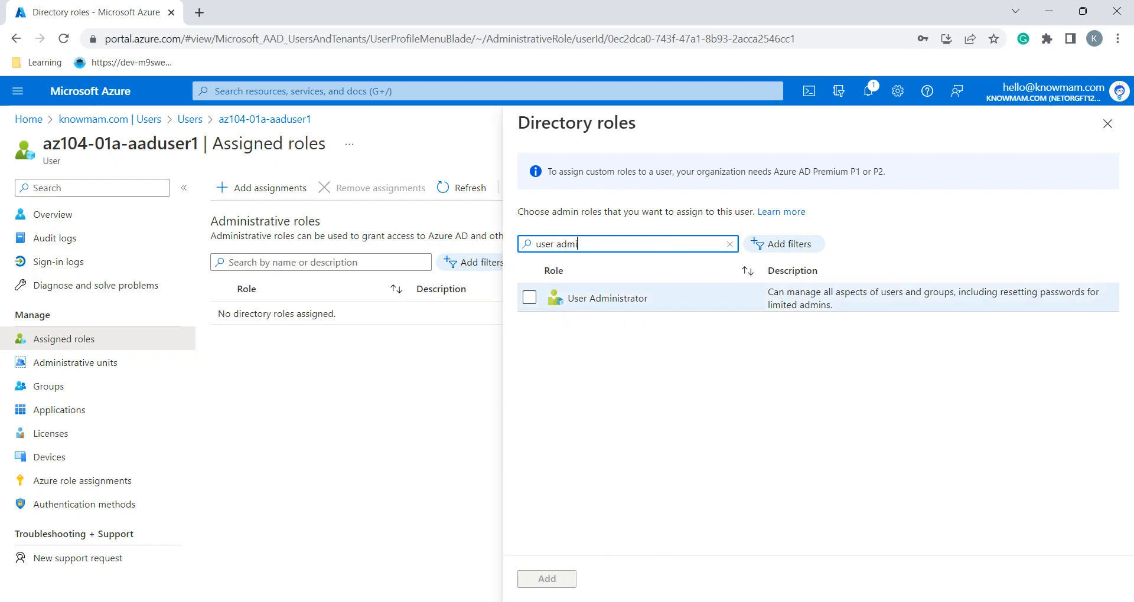
{"action": "left_click", "coordinate": [529, 298]}
{"action": "left_click", "coordinate": [546, 578]}
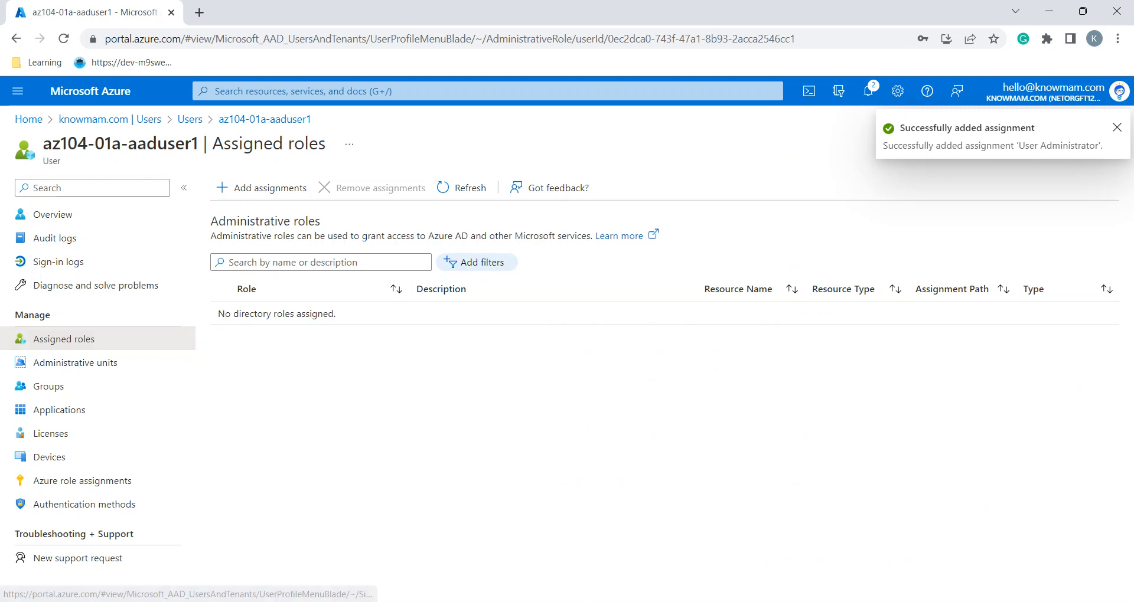
{"action": "left_click", "coordinate": [463, 188]}
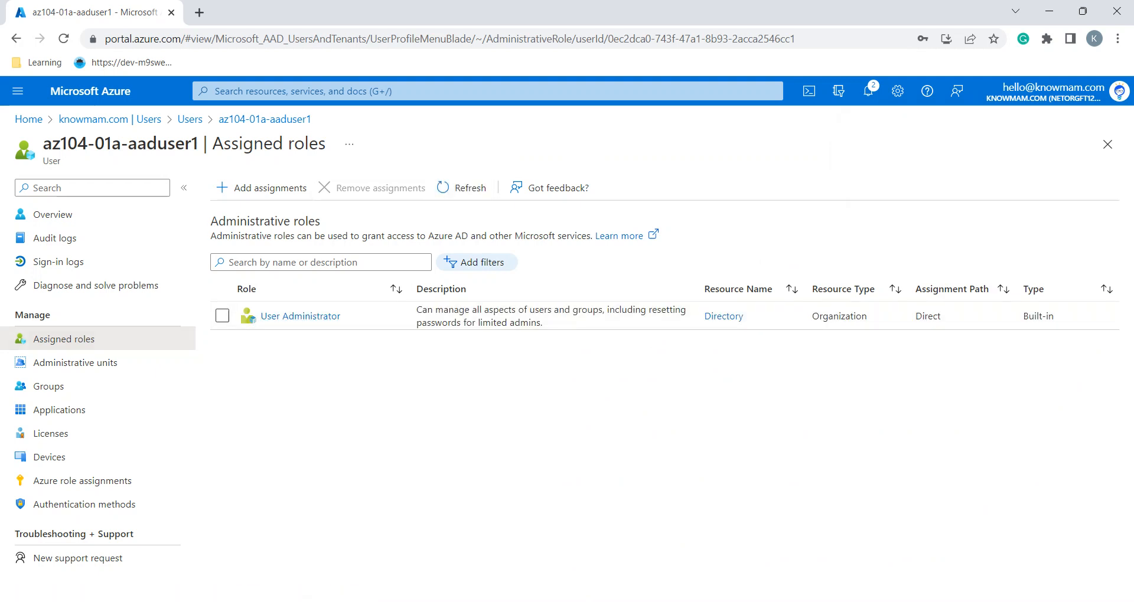
{"action": "left_click", "coordinate": [265, 119]}
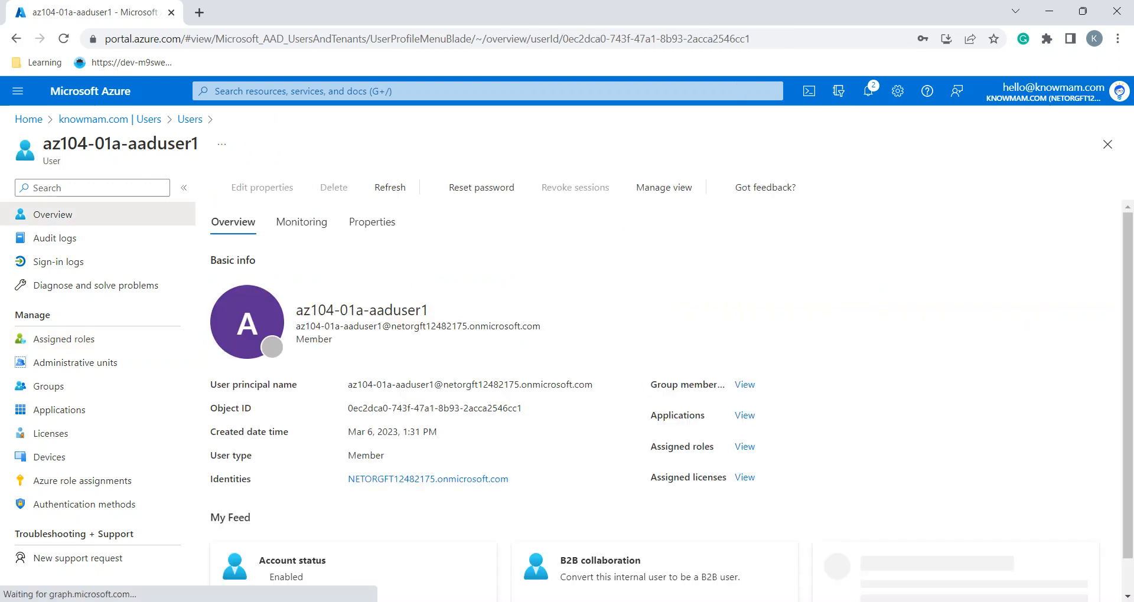
Copy az104-01a-aaduser1's user principal name and open a new Incognito window
{"action": "key", "text": "alt+Tab"}
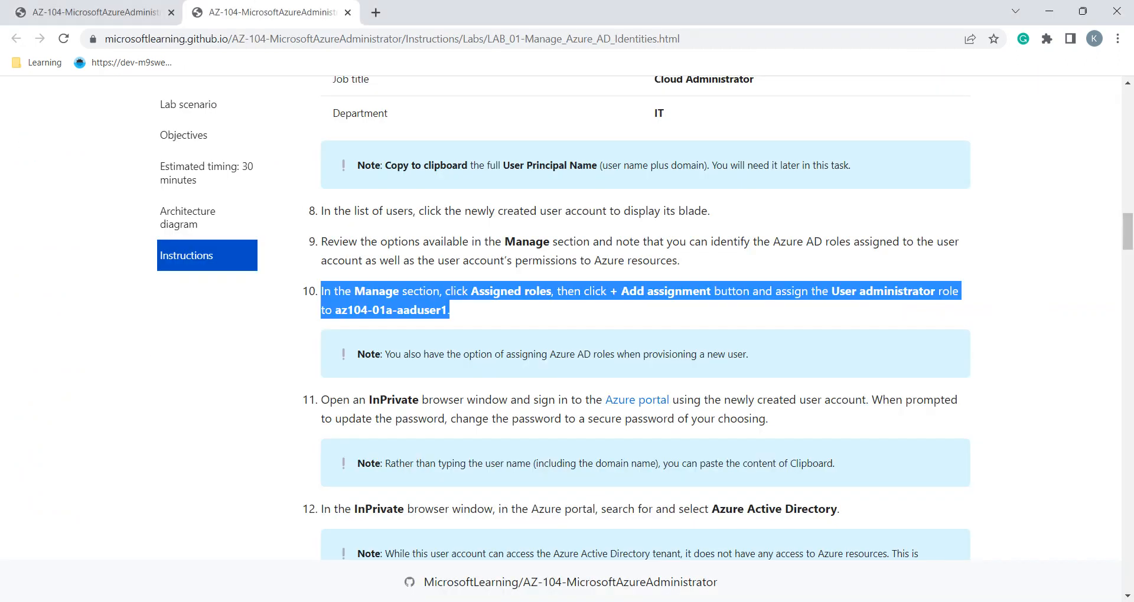
{"action": "scroll", "coordinate": [721, 318], "scroll_direction": "down", "scroll_amount": 1}
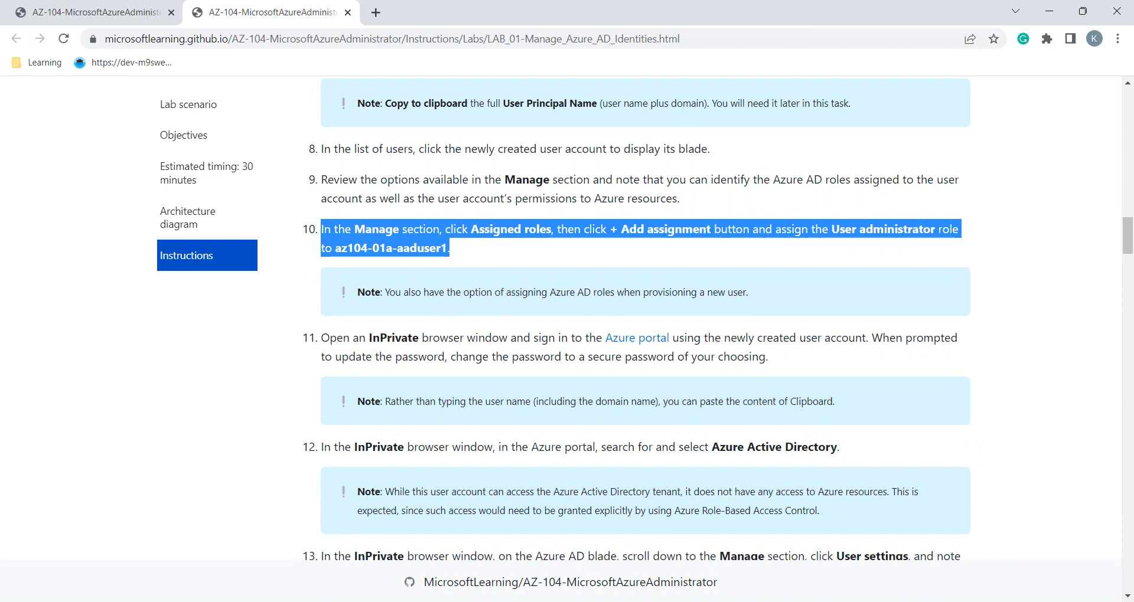
{"action": "scroll", "coordinate": [644, 318], "scroll_direction": "down", "scroll_amount": 1}
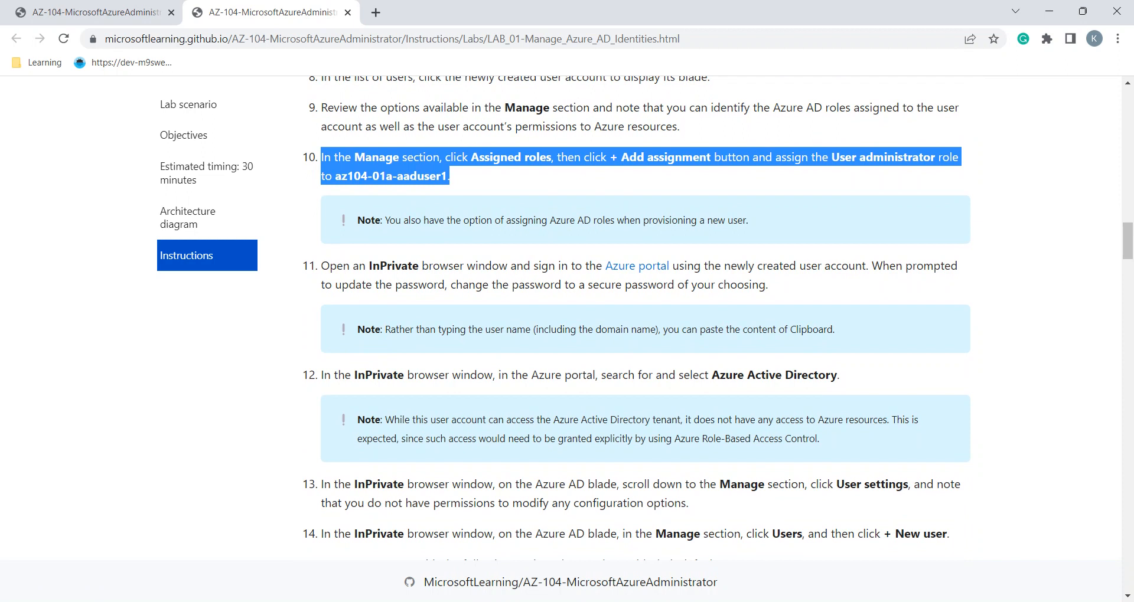
{"action": "key", "text": "alt+Tab"}
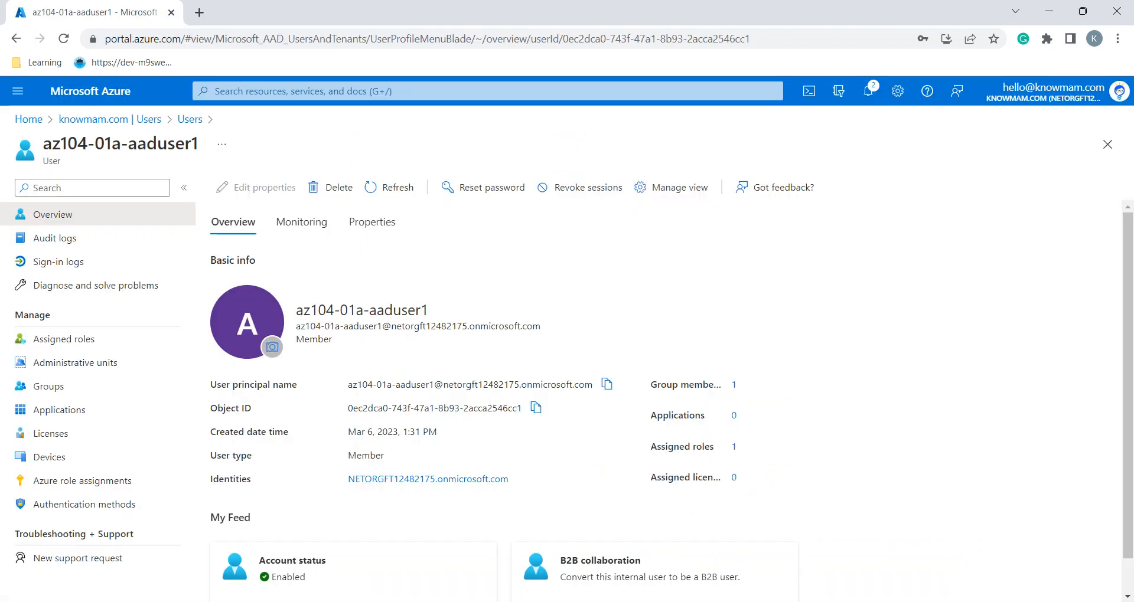
{"action": "left_click", "coordinate": [607, 385]}
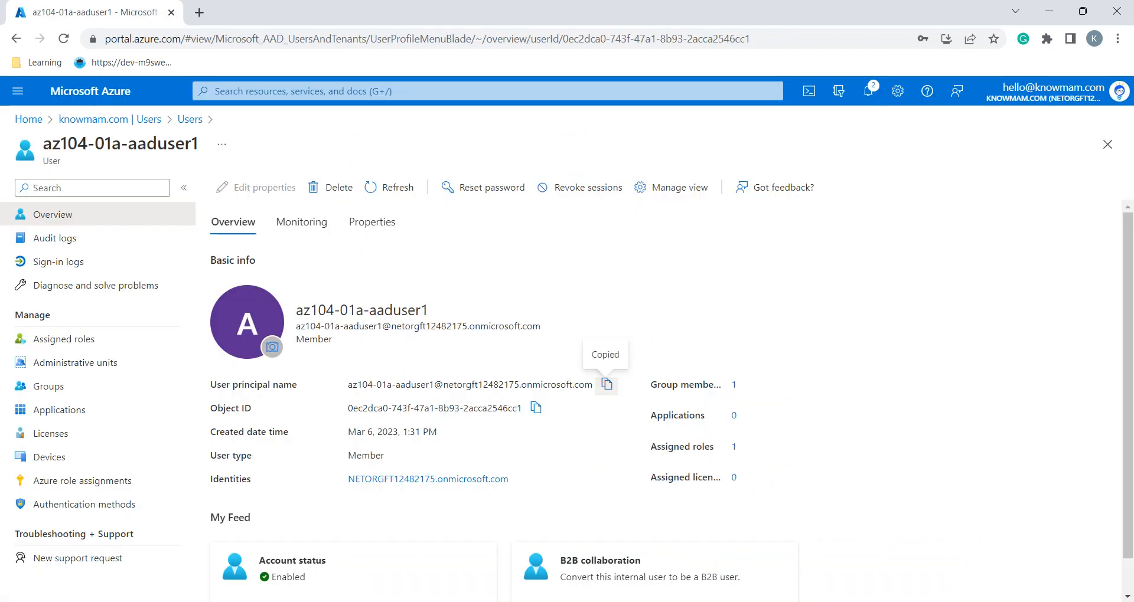
{"action": "key", "text": "ctrl+shift+n"}
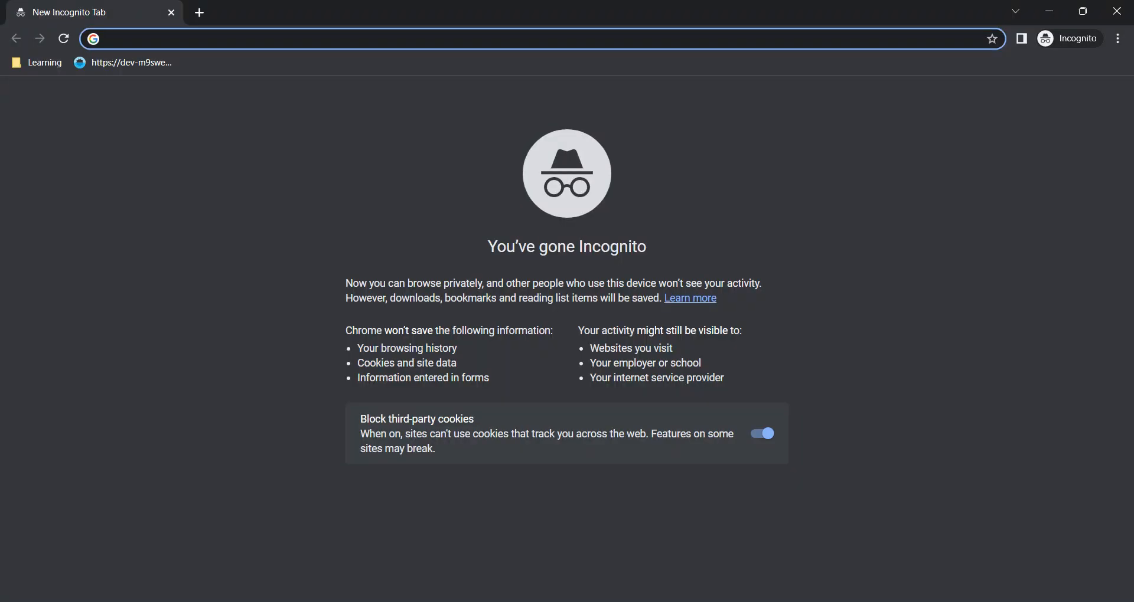
Search Google for 'azure portal' and open the portal.azure.com sign-in page
{"action": "type", "text": "az"}
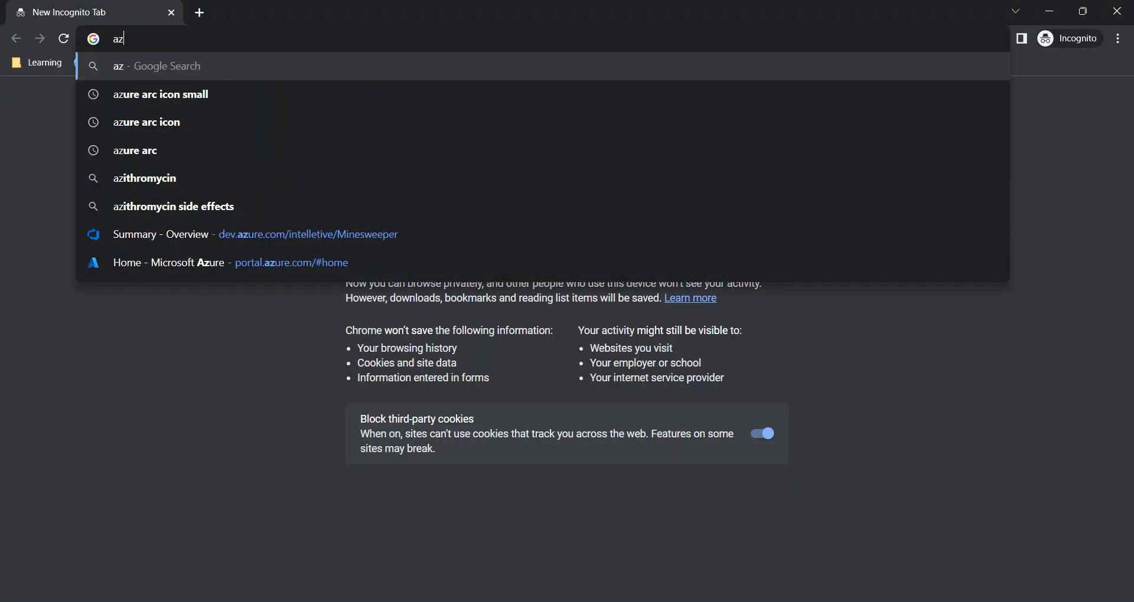
{"action": "type", "text": "ure p"}
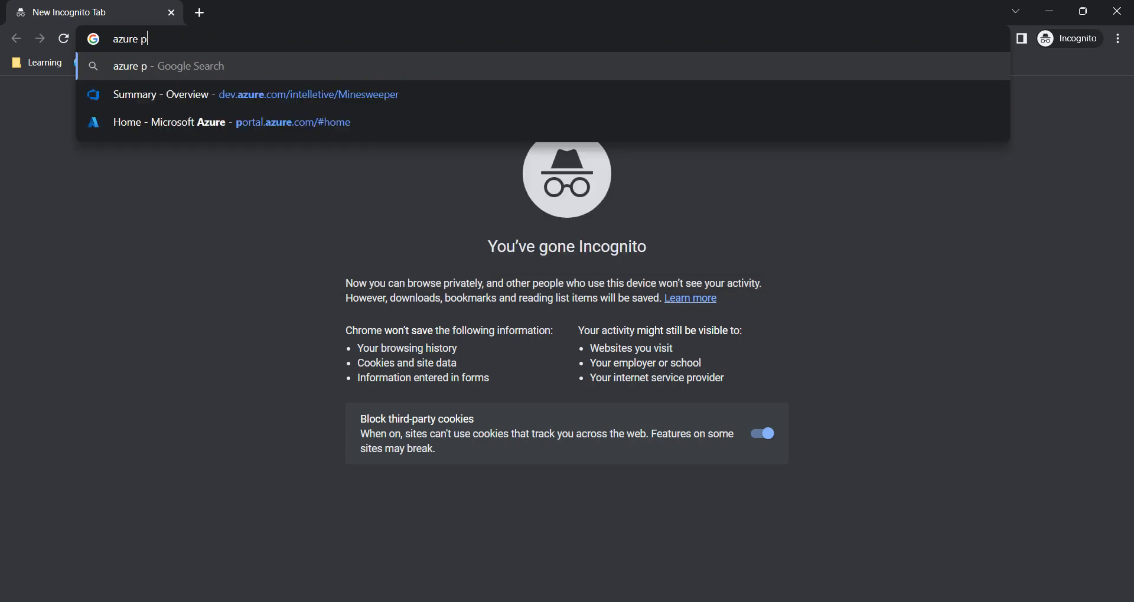
{"action": "type", "text": "ortal"}
{"action": "key", "text": "Return"}
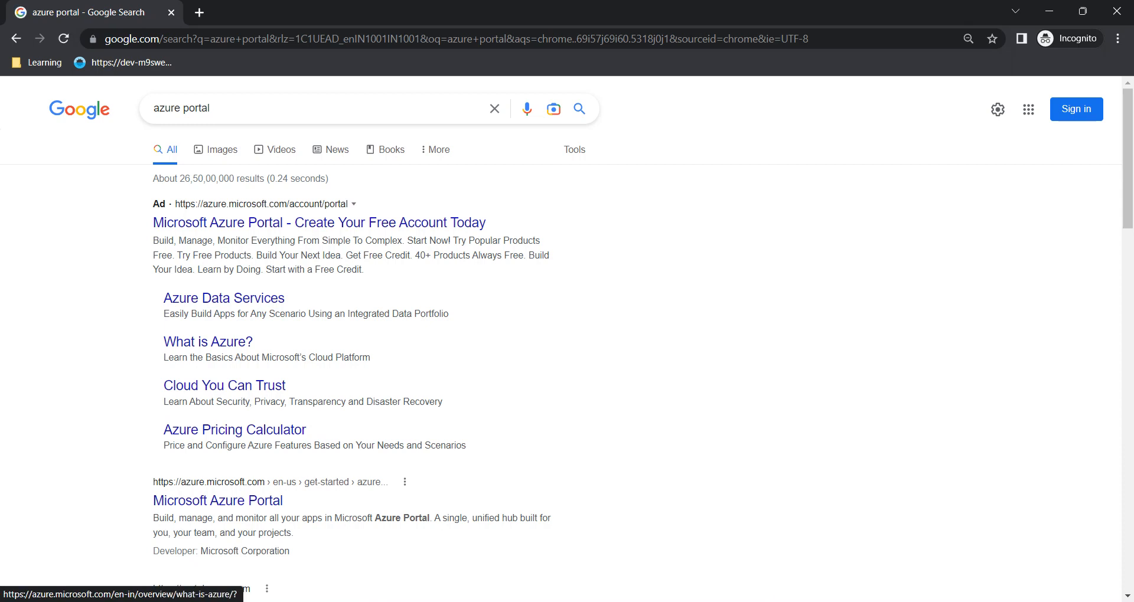
{"action": "scroll", "coordinate": [218, 414], "scroll_direction": "down", "scroll_amount": 3}
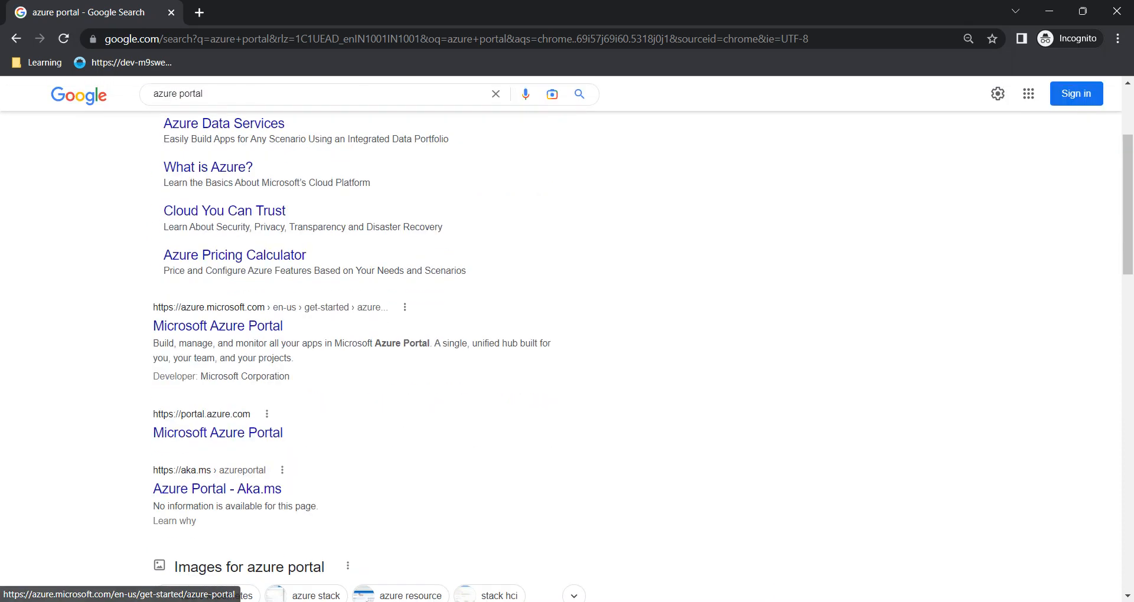
{"action": "left_click", "coordinate": [218, 433]}
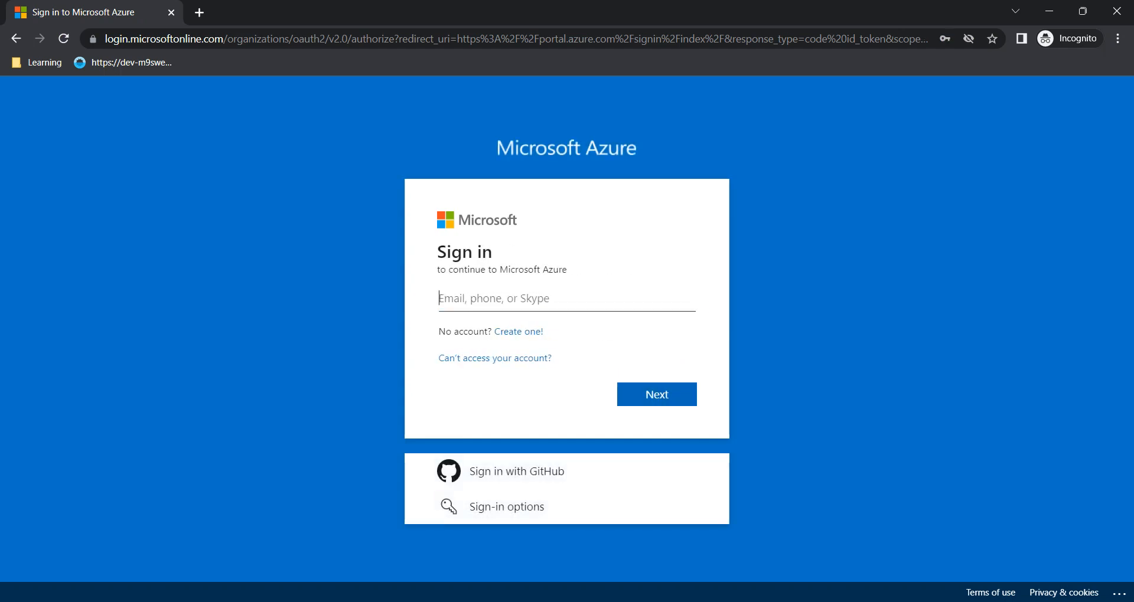
Sign in with the new user's principal name and temporary password
{"action": "key", "text": "ctrl+v"}
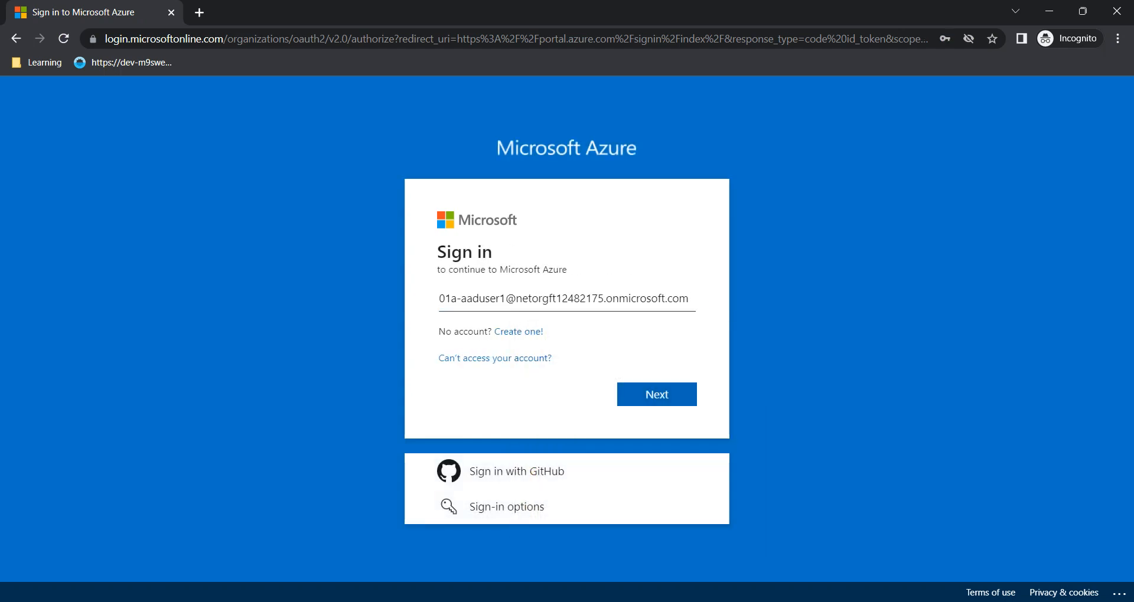
{"action": "key", "text": "Return"}
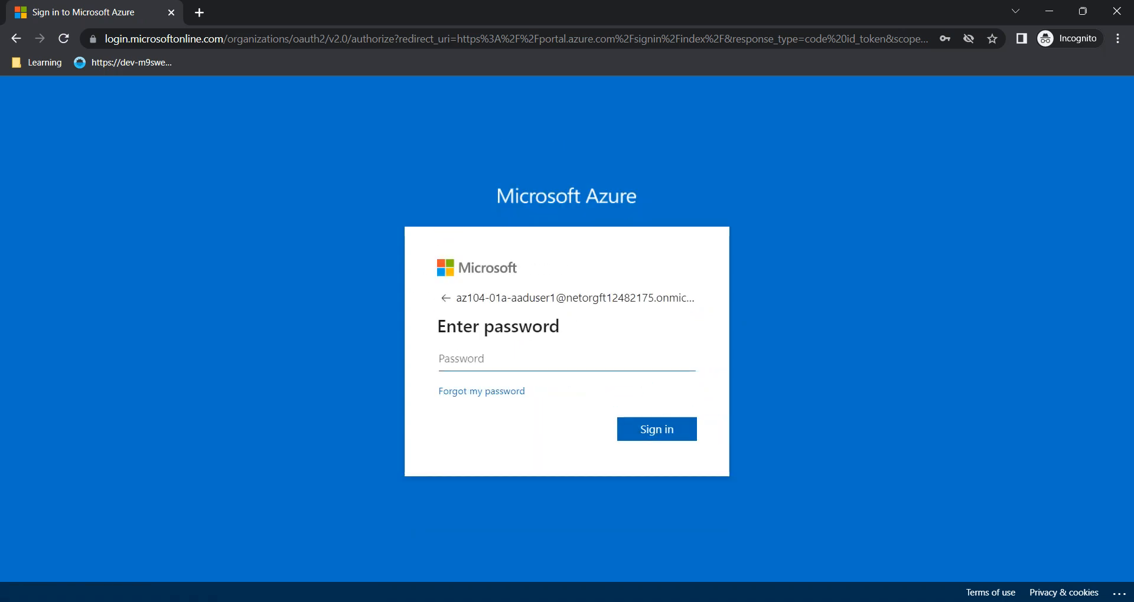
{"action": "type", "text": "•••"}
{"action": "key", "text": "ctrl+a"}
{"action": "type", "text": "•••••••••••"}
{"action": "key", "text": "Return"}
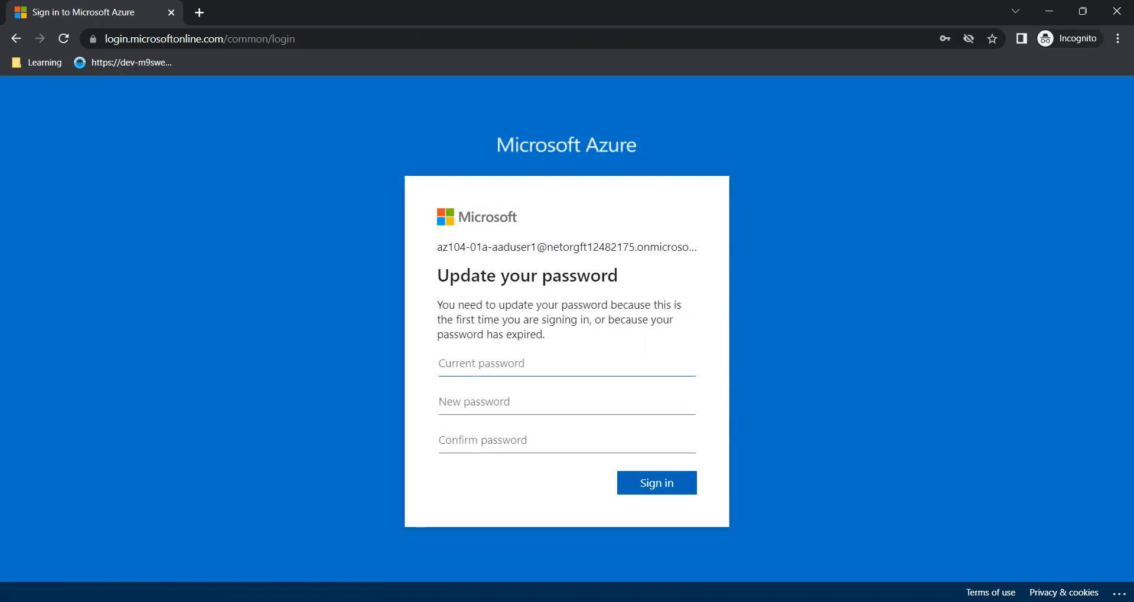
Replace the temporary password with a new one and choose to stay signed in
{"action": "type", "text": "•••••••••"}
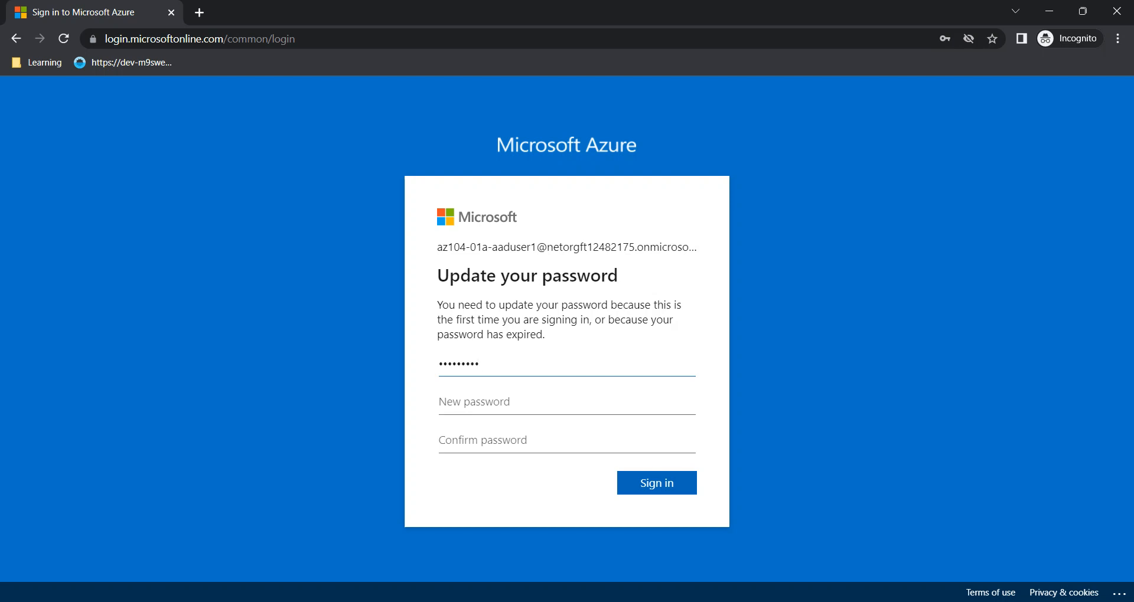
{"action": "type", "text": "•••"}
{"action": "left_click", "coordinate": [467, 401]}
{"action": "type", "text": "•••••"}
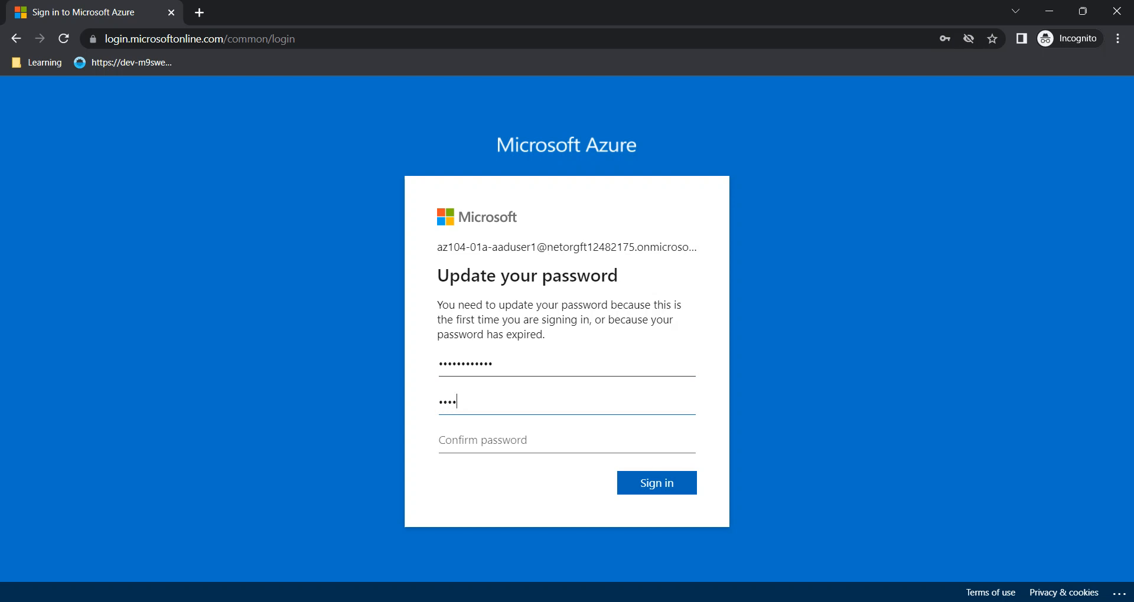
{"action": "type", "text": "••••••••"}
{"action": "key", "text": "Tab"}
{"action": "type", "text": "•••••"}
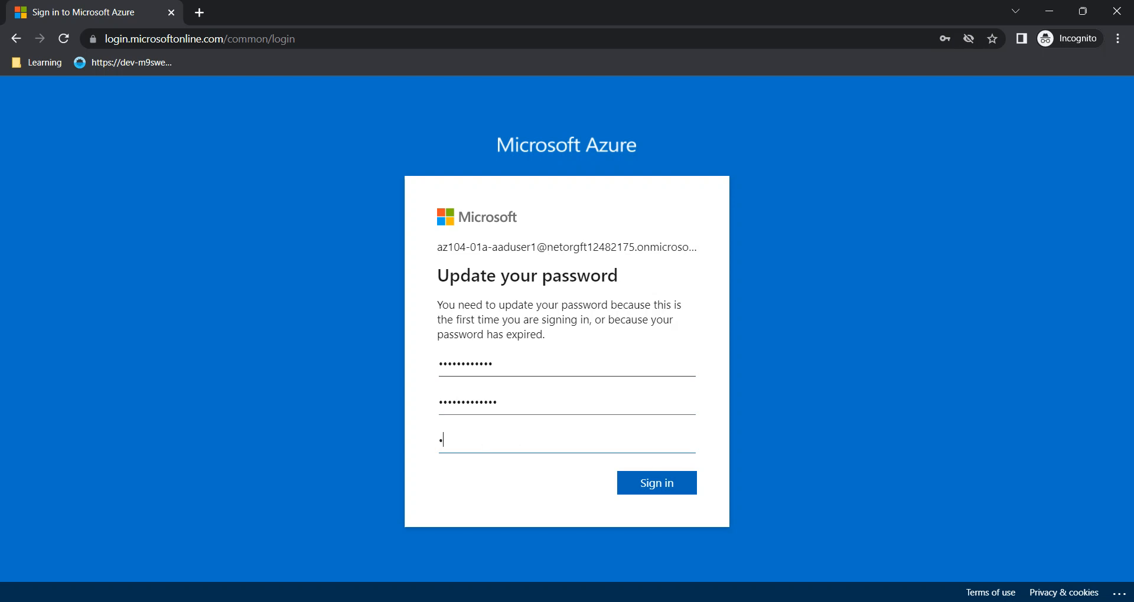
{"action": "type", "text": "••••••••"}
{"action": "key", "text": "Return"}
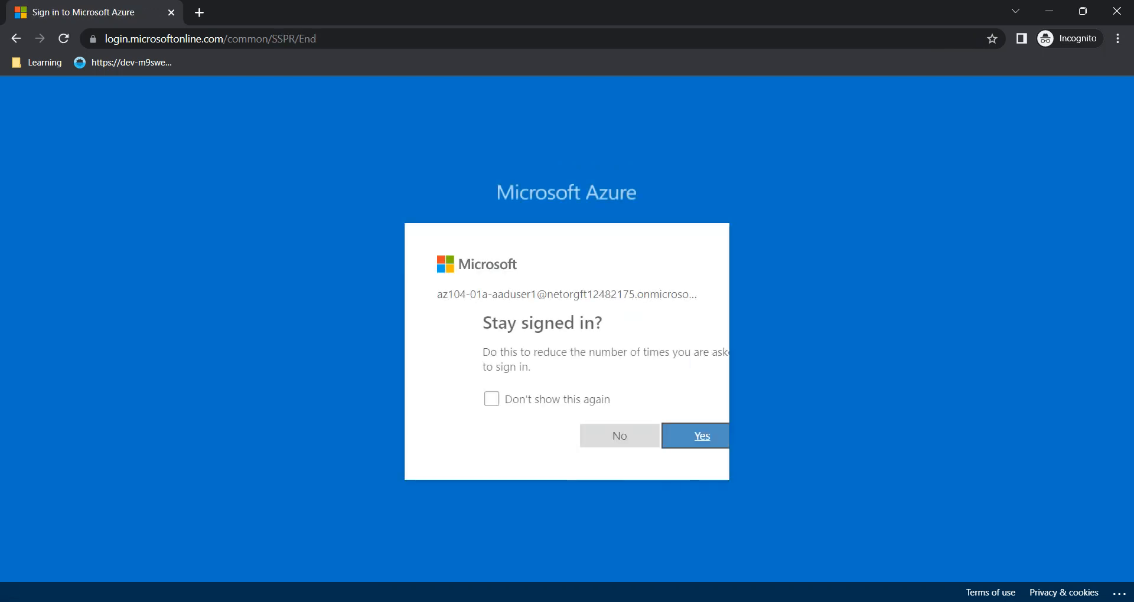
{"action": "key", "text": "Return"}
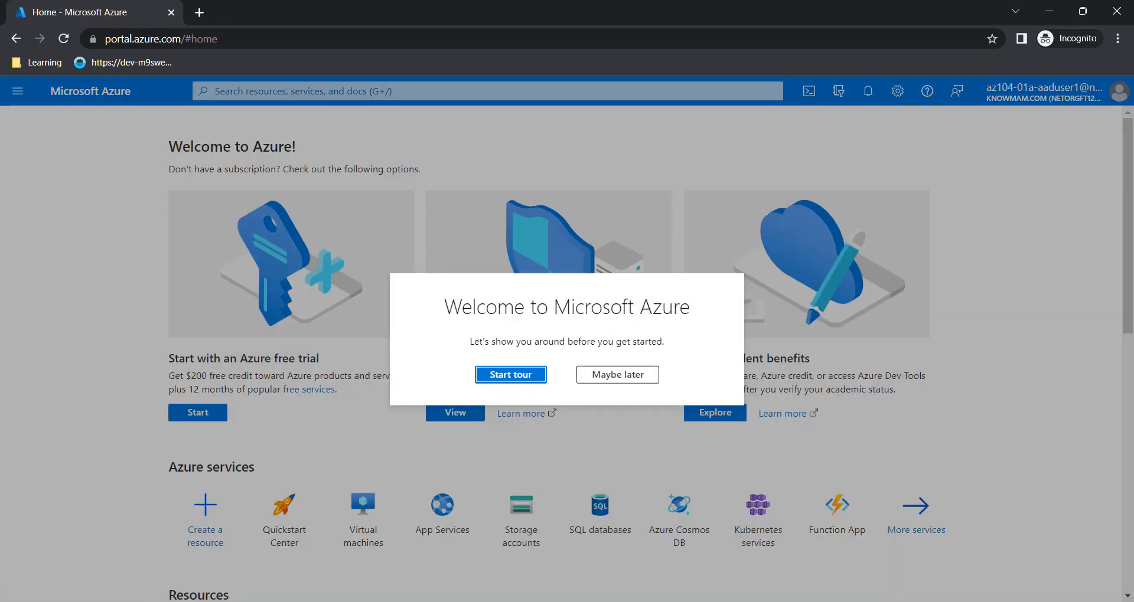
Dismiss the welcome dialog and search 'active dir' to open Azure Active Directory
{"action": "left_click", "coordinate": [618, 376]}
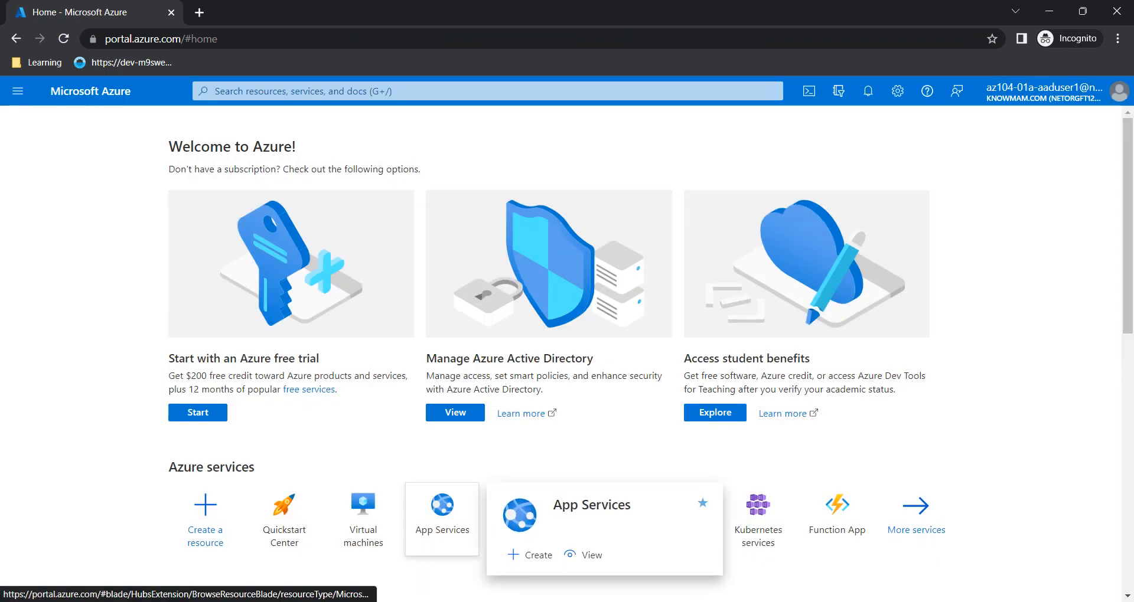
{"action": "left_click", "coordinate": [307, 91]}
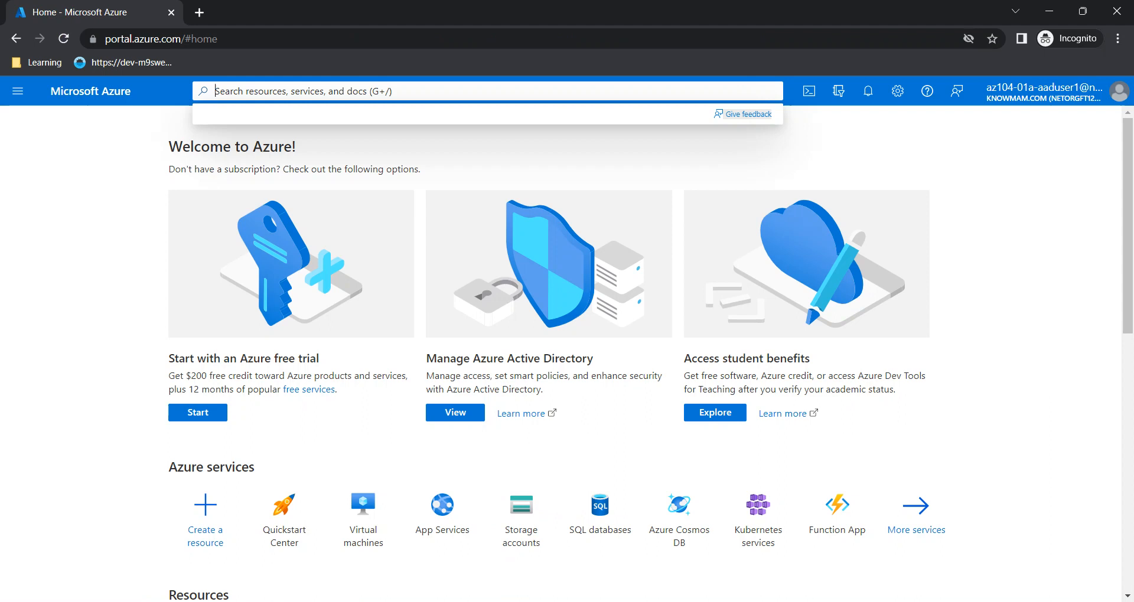
{"action": "type", "text": "a"}
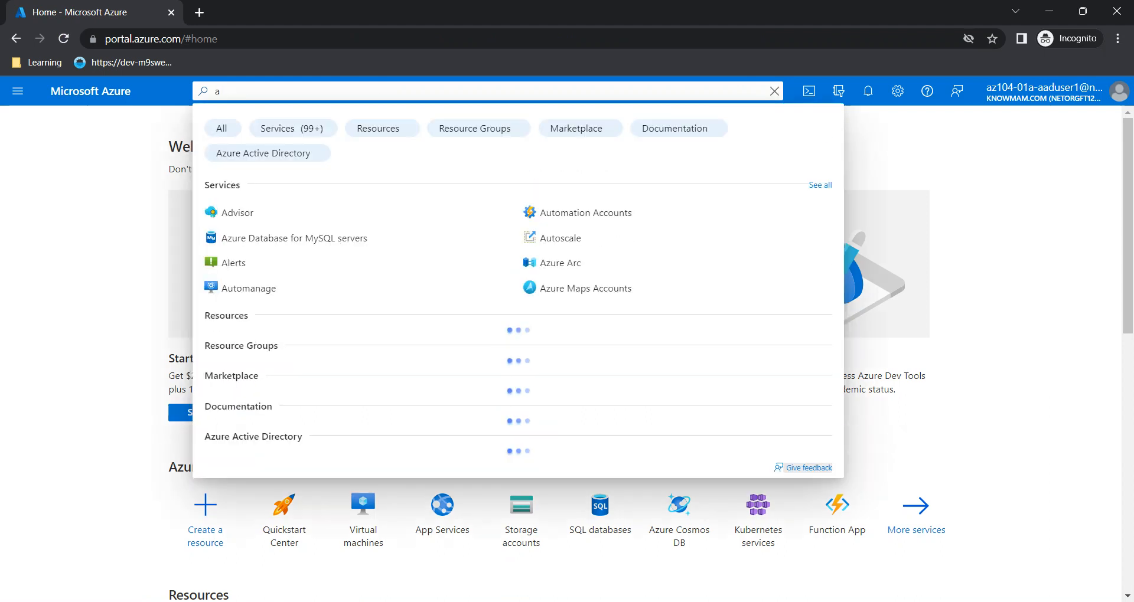
{"action": "type", "text": "cti"}
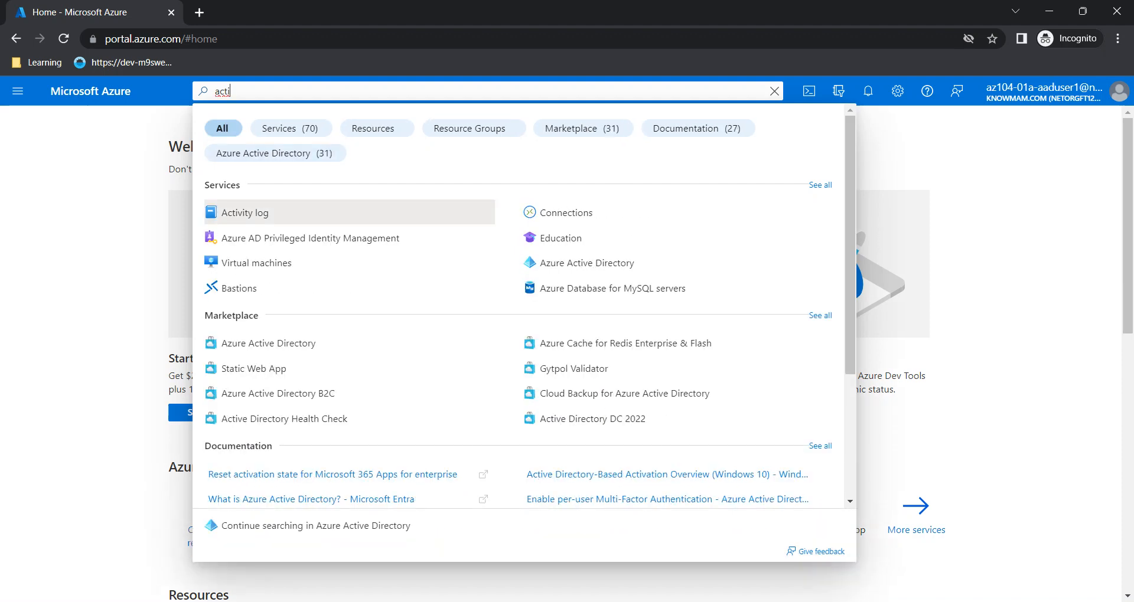
{"action": "type", "text": "ve dire"}
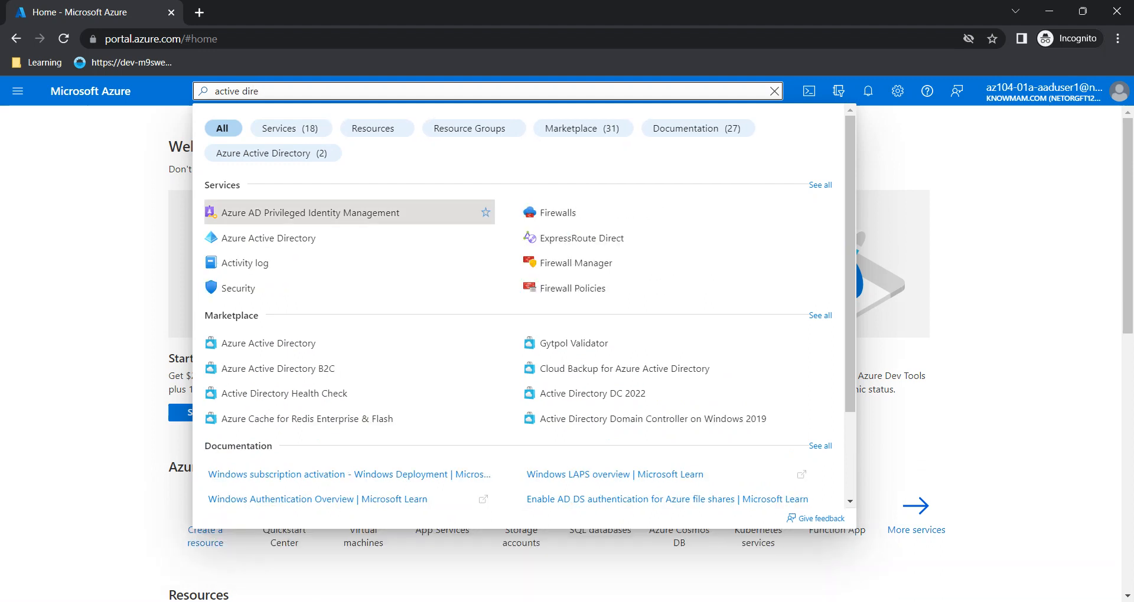
{"action": "key", "text": "Down"}
{"action": "key", "text": "Return"}
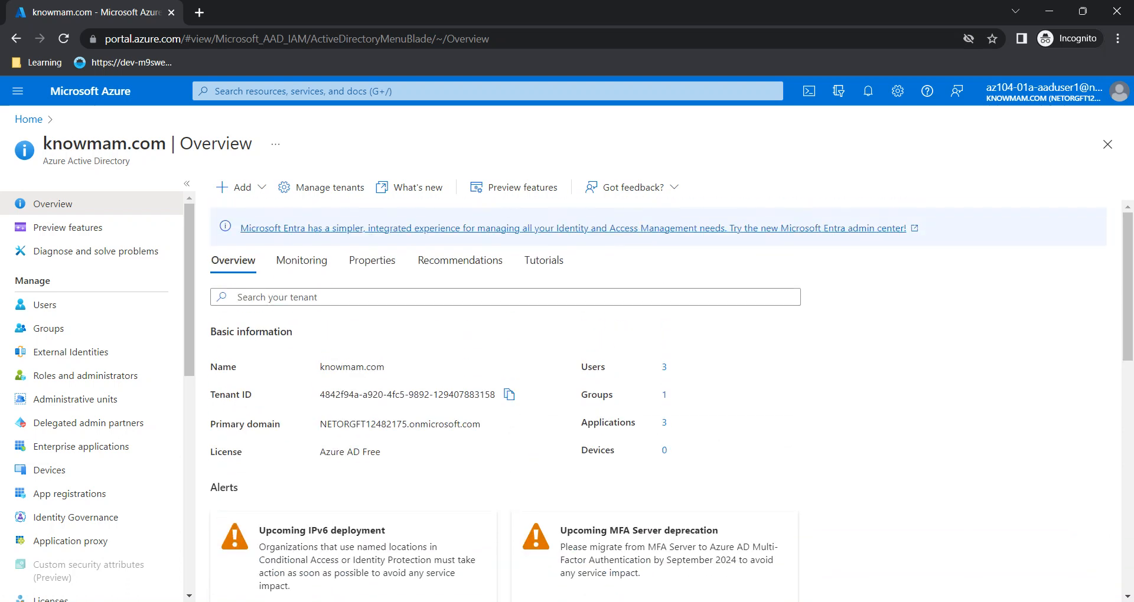
Open Users to list the tenant's three accounts, including az104-01a-aaduser1
{"action": "left_click", "coordinate": [44, 305]}
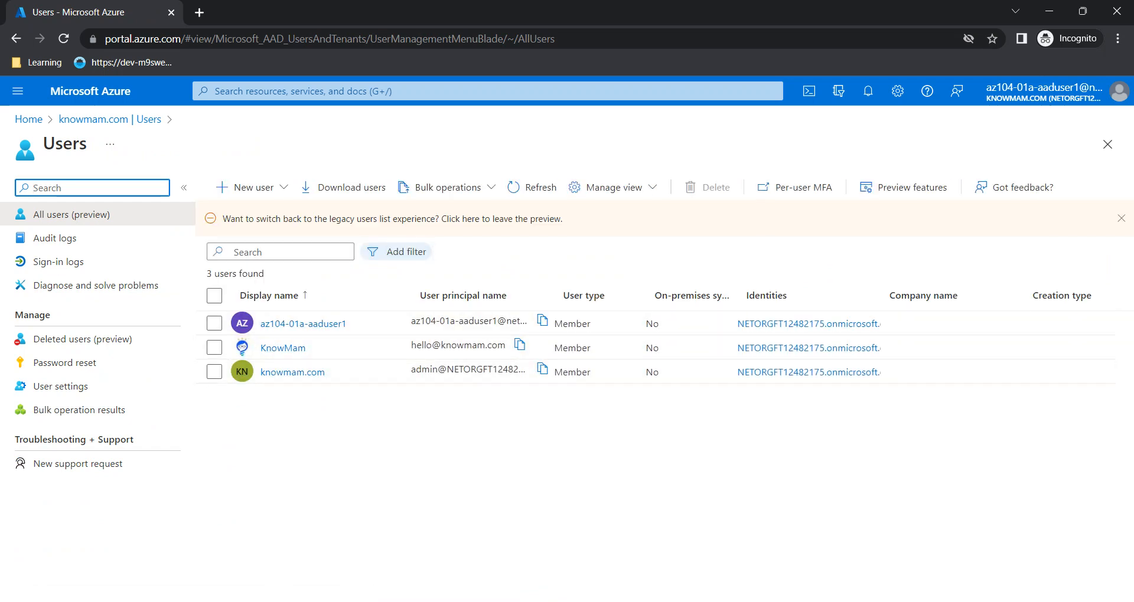
{"action": "key", "text": "alt+Tab"}
{"action": "key", "text": "alt+Tab"}
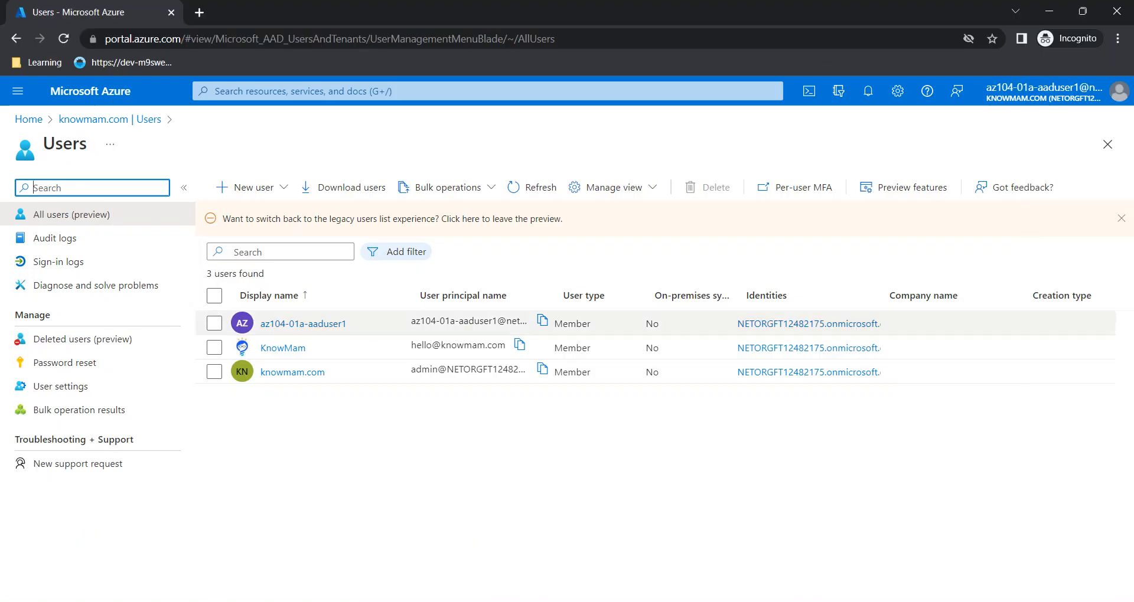
{"action": "mouse_move", "coordinate": [437, 601]}
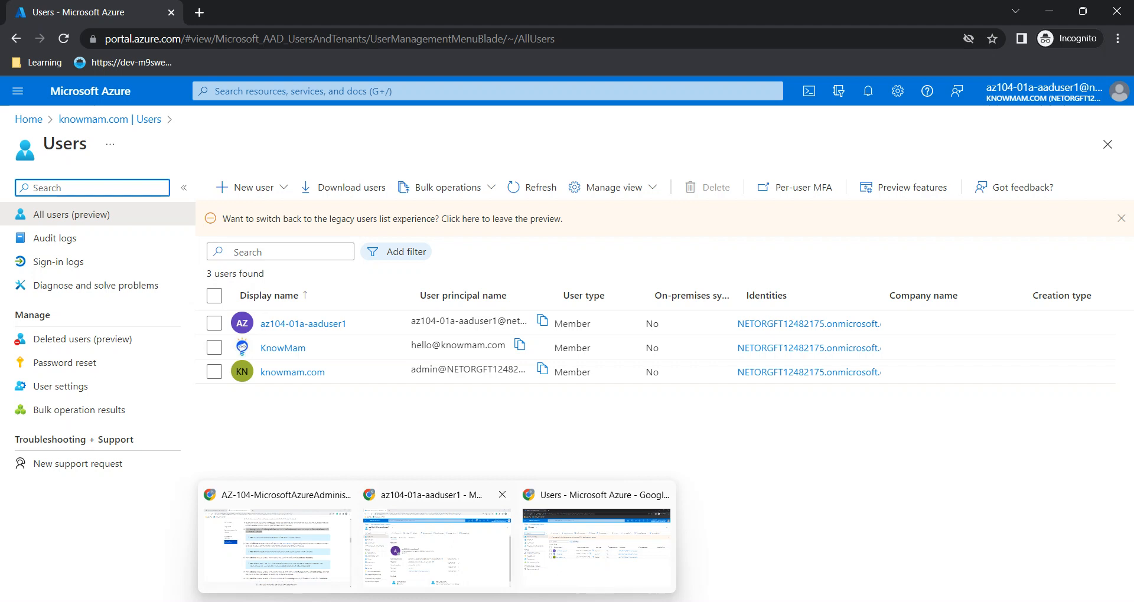
Scroll the lab instructions to step 15's settings for the second test user, then go back to Azure
{"action": "left_click", "coordinate": [274, 537]}
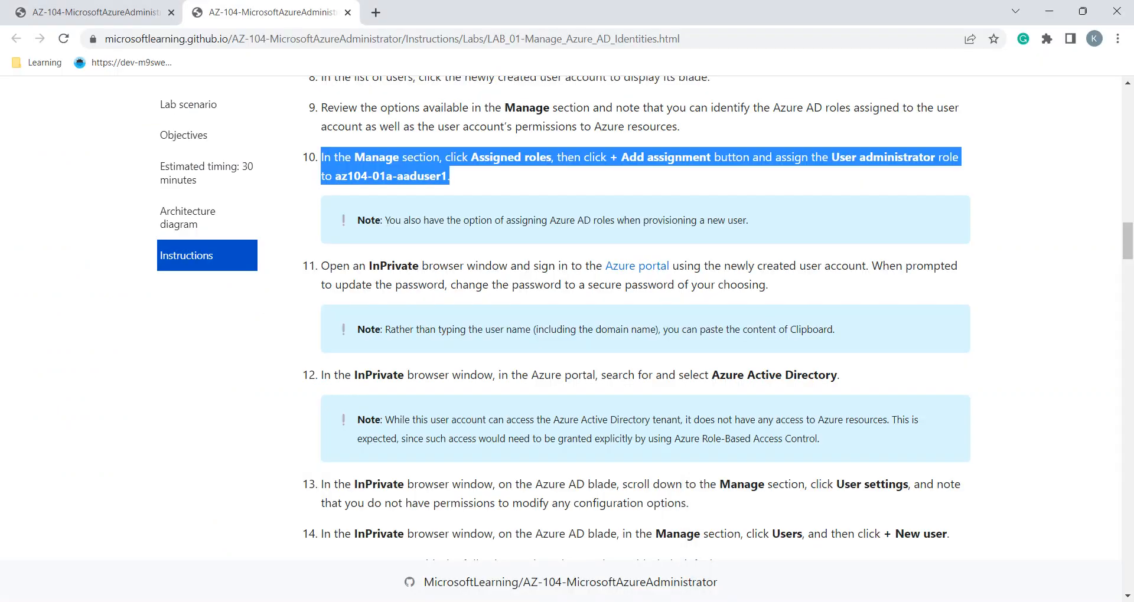
{"action": "scroll", "coordinate": [718, 316], "scroll_direction": "down", "scroll_amount": 1}
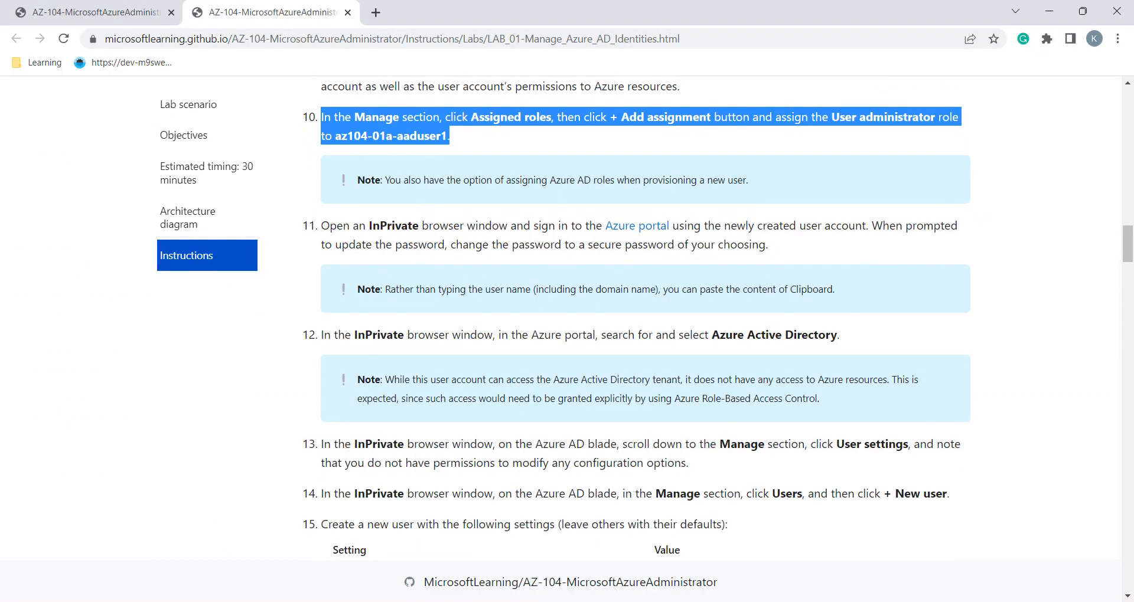
{"action": "scroll", "coordinate": [718, 316], "scroll_direction": "down", "scroll_amount": 4}
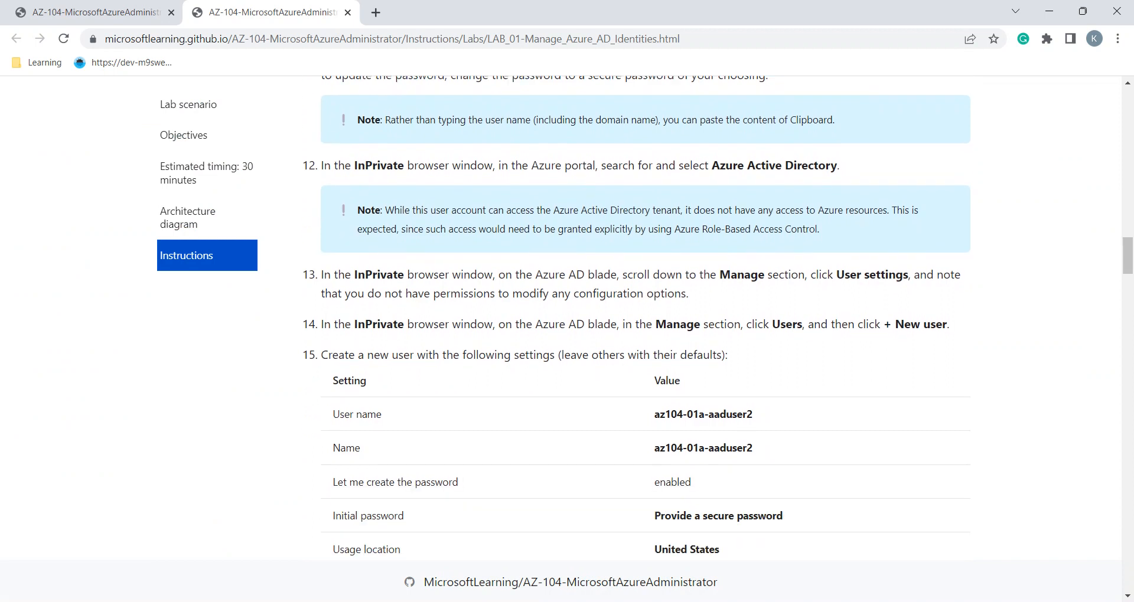
{"action": "scroll", "coordinate": [719, 316], "scroll_direction": "down", "scroll_amount": 2}
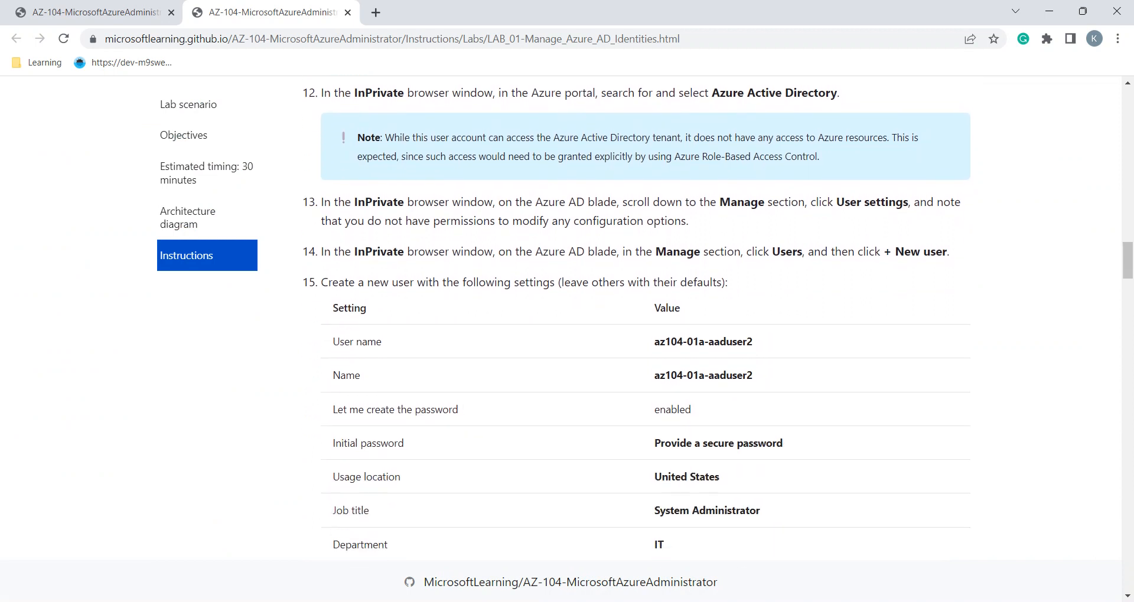
{"action": "scroll", "coordinate": [637, 319], "scroll_direction": "up", "scroll_amount": 2}
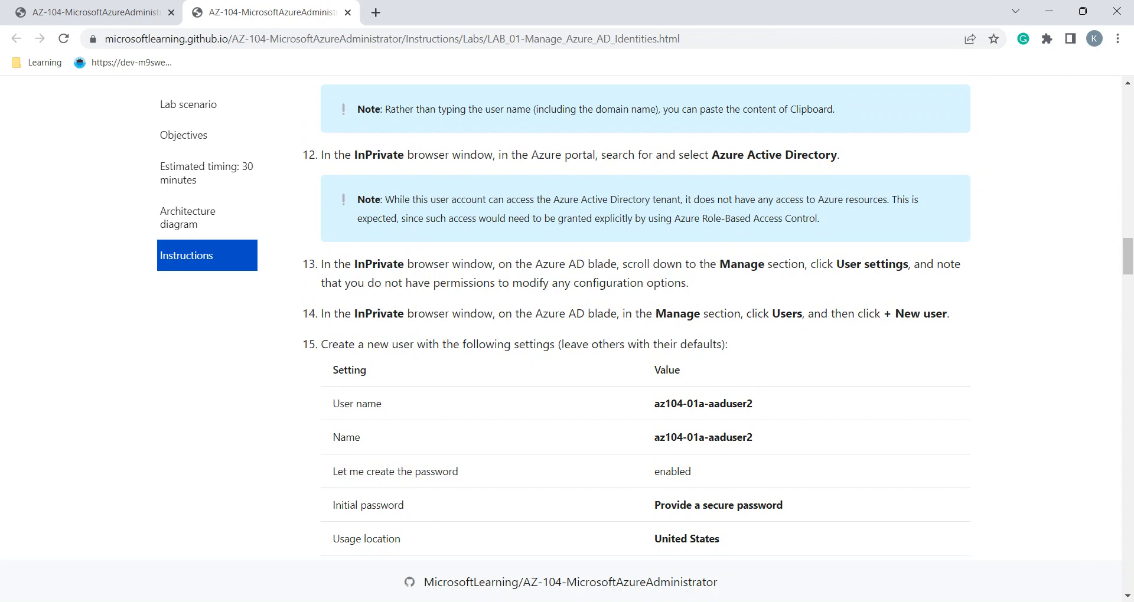
{"action": "scroll", "coordinate": [636, 316], "scroll_direction": "down", "scroll_amount": 1}
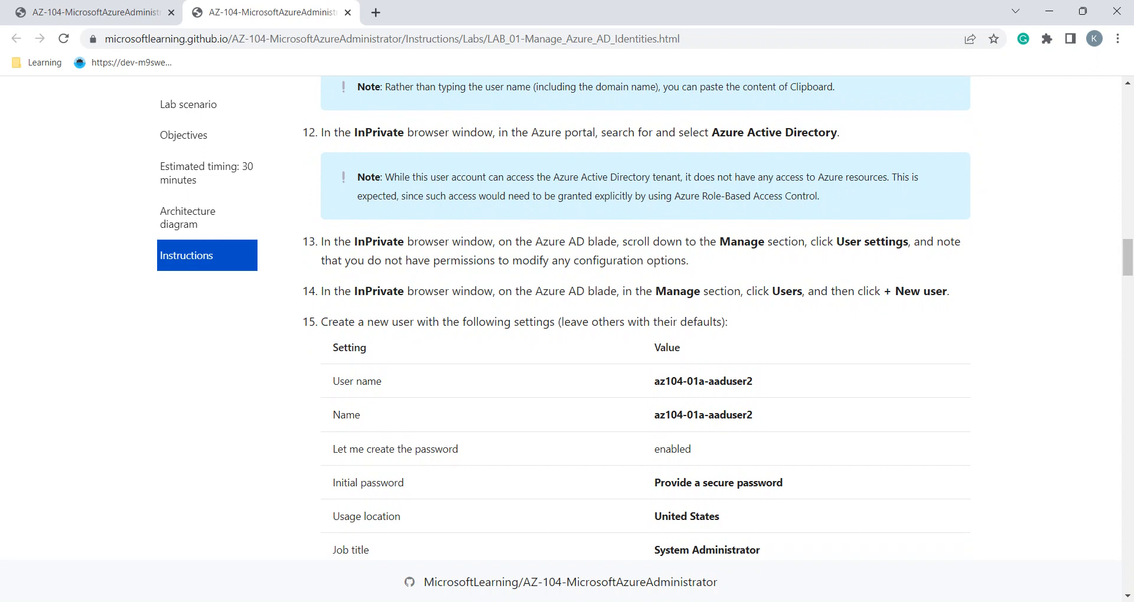
{"action": "scroll", "coordinate": [646, 318], "scroll_direction": "down", "scroll_amount": 1}
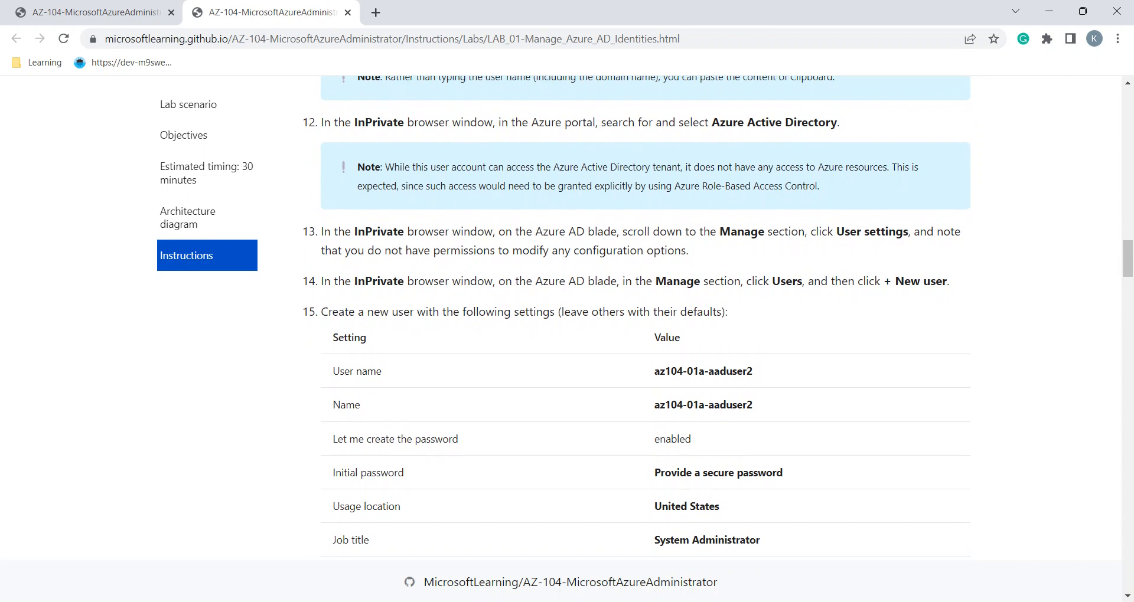
{"action": "scroll", "coordinate": [718, 316], "scroll_direction": "down", "scroll_amount": 3}
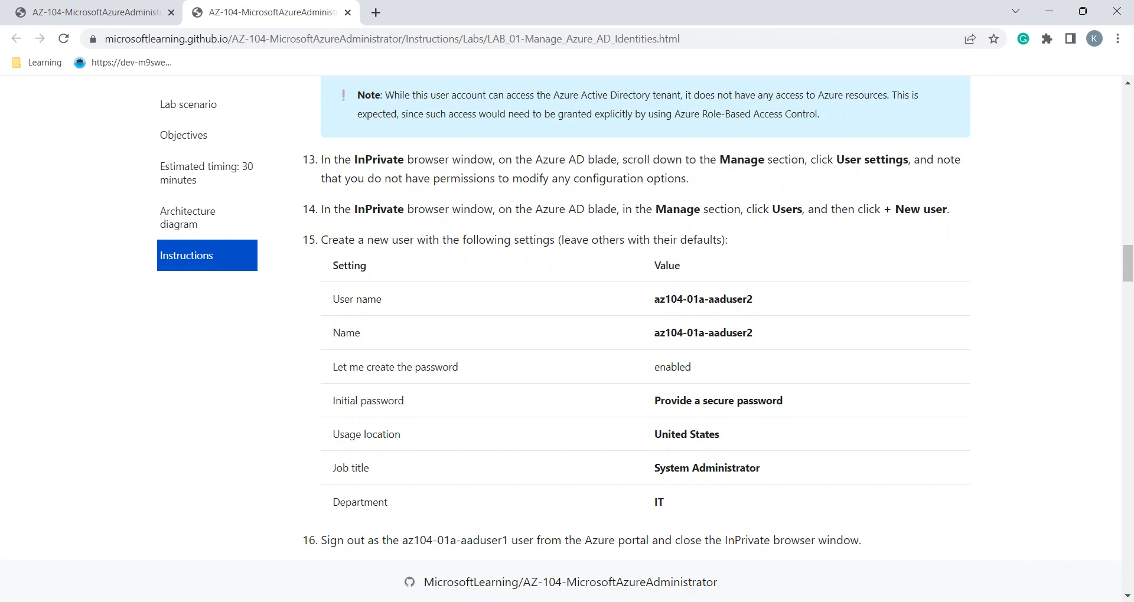
{"action": "scroll", "coordinate": [637, 310], "scroll_direction": "down", "scroll_amount": 1}
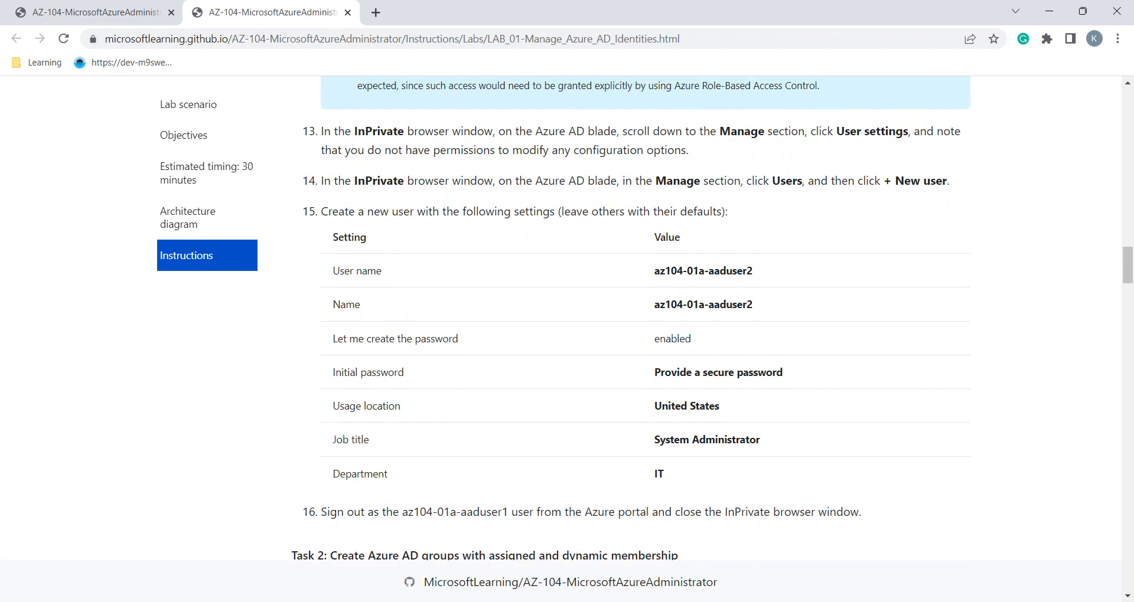
{"action": "mouse_move", "coordinate": [437, 601]}
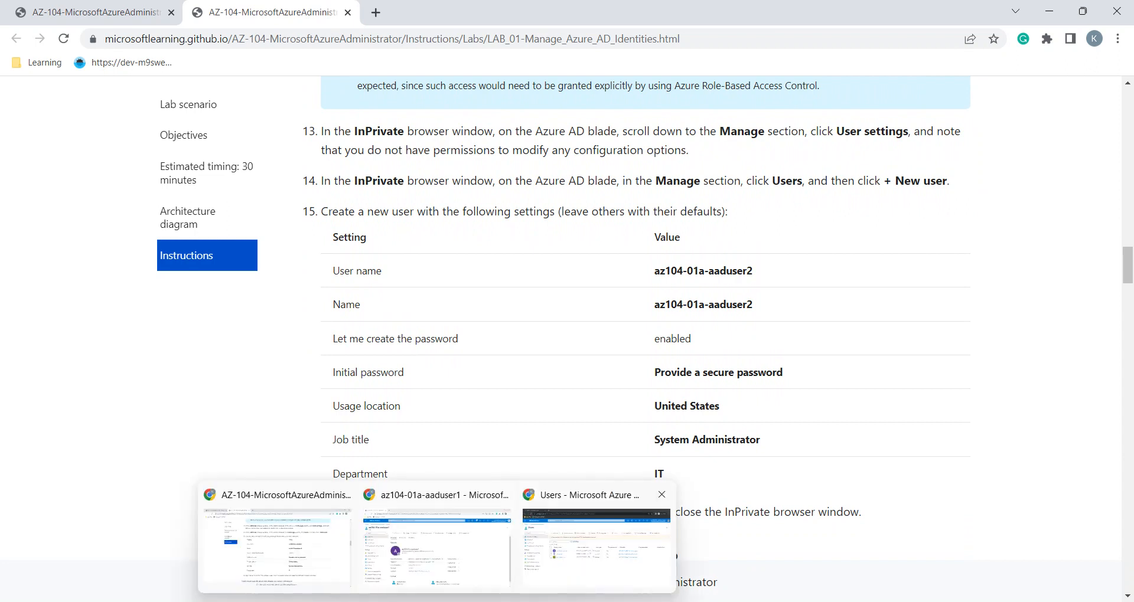
{"action": "left_click", "coordinate": [595, 548]}
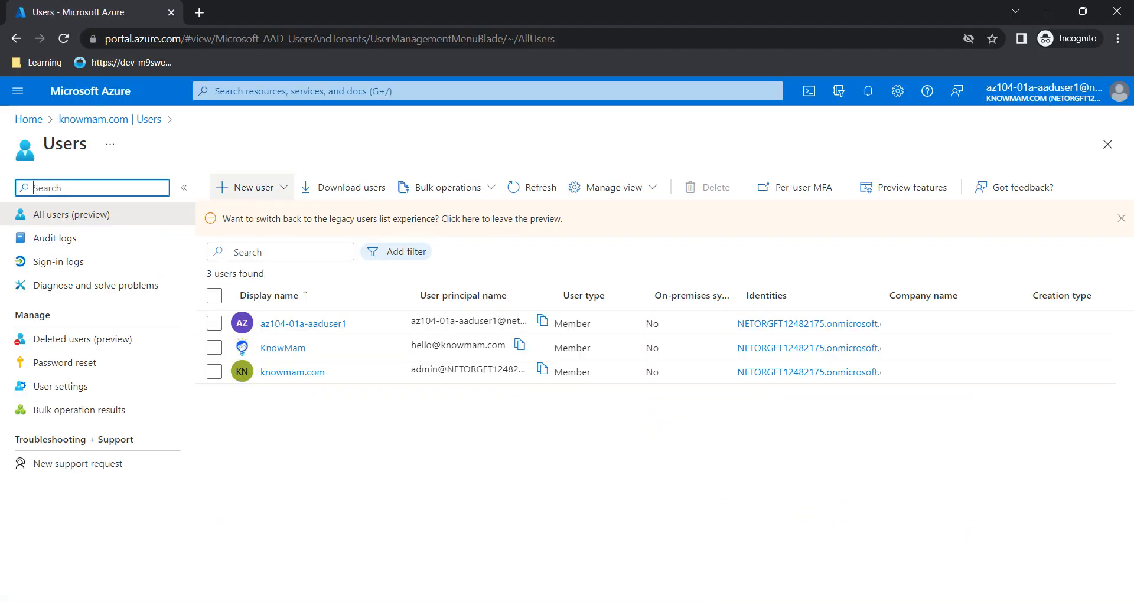
Start a new internal user and copy az104-01a-aaduser2 from the lab table
{"action": "left_click", "coordinate": [248, 187]}
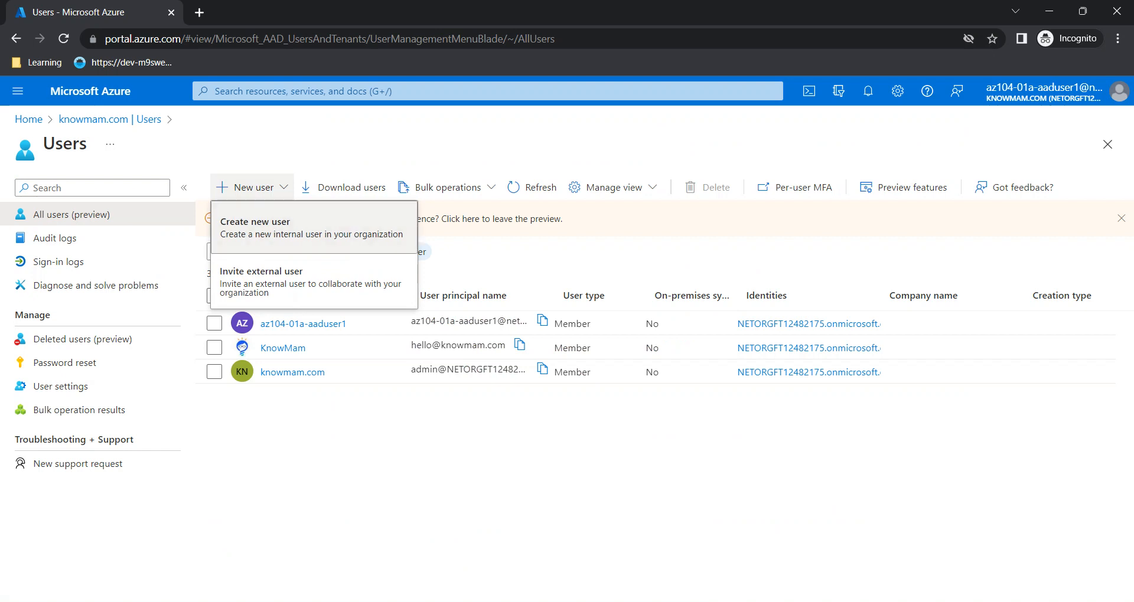
{"action": "left_click", "coordinate": [254, 219]}
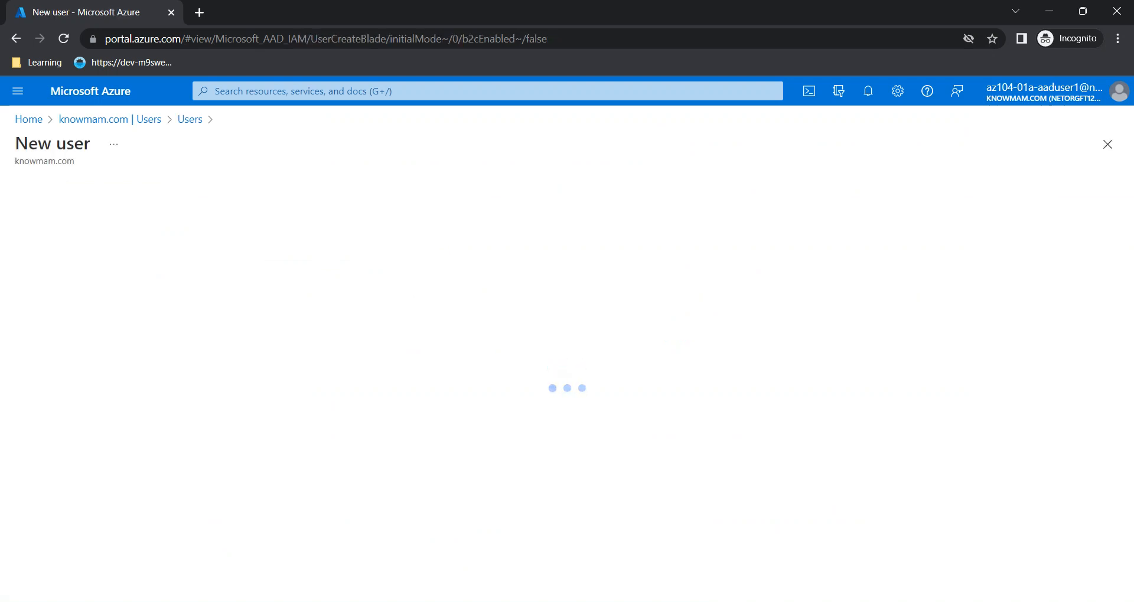
{"action": "mouse_move", "coordinate": [437, 601]}
{"action": "left_click", "coordinate": [437, 546]}
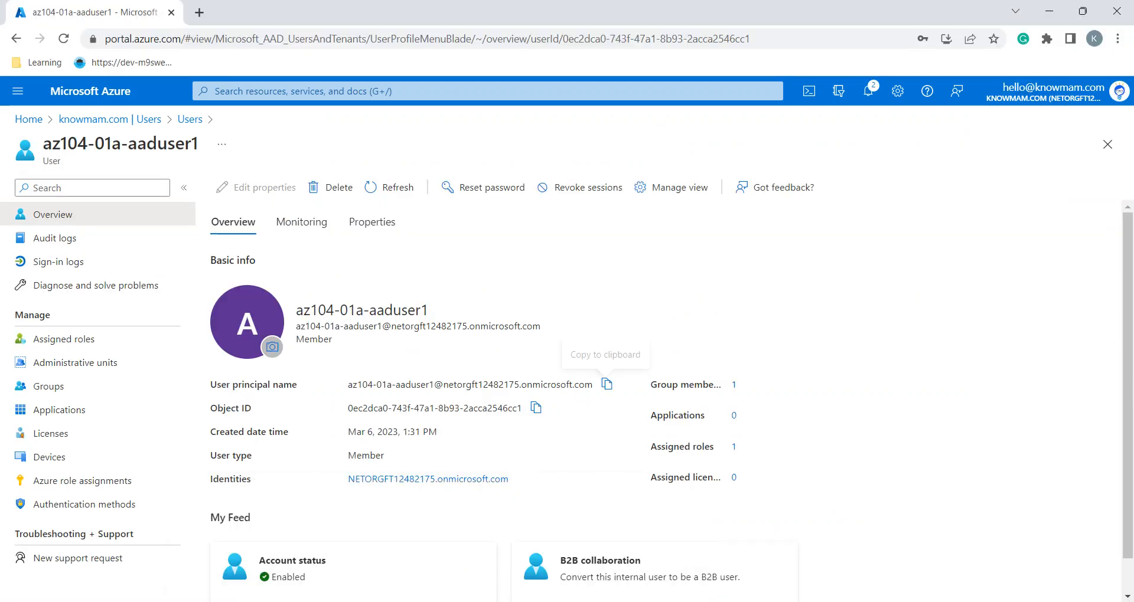
{"action": "left_click", "coordinate": [296, 508]}
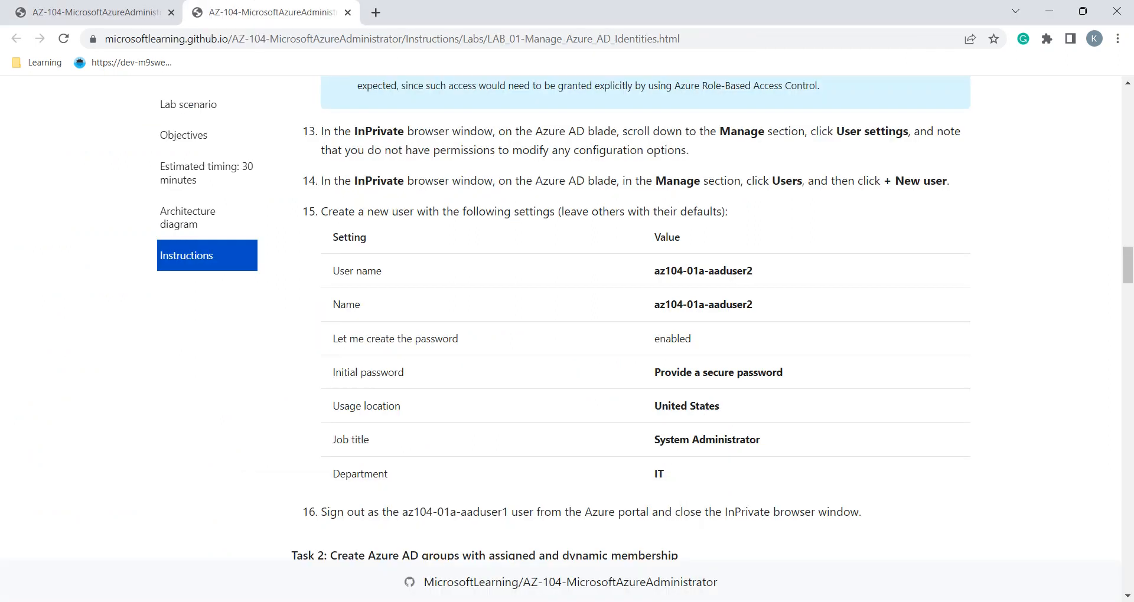
{"action": "triple_click", "coordinate": [696, 270]}
{"action": "key", "text": "ctrl+c"}
{"action": "key", "text": "alt+Tab"}
{"action": "key", "text": "alt+Tab"}
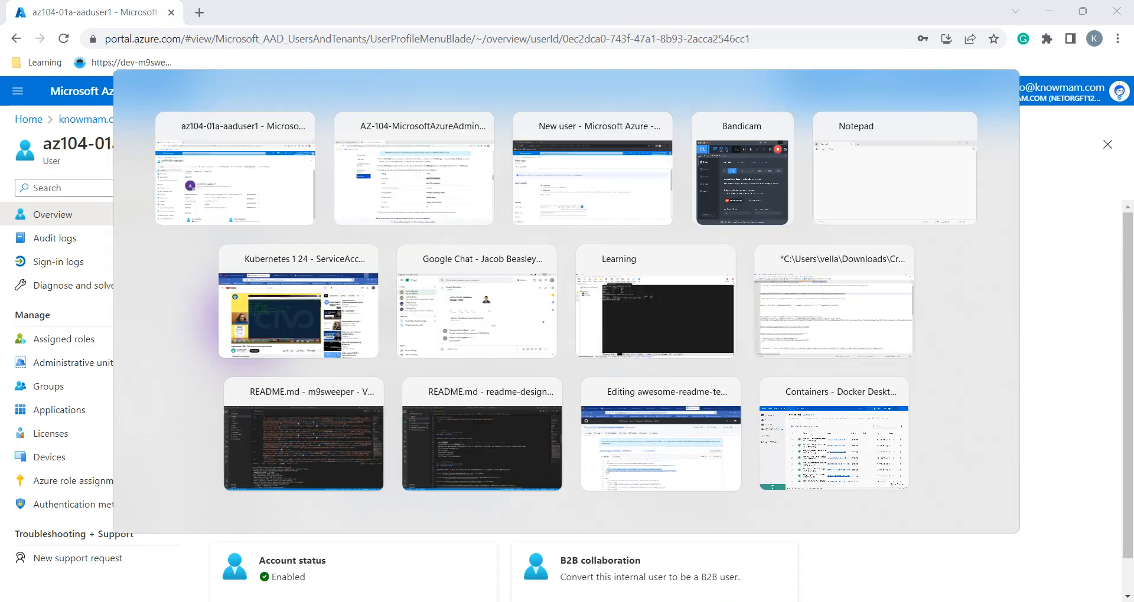
{"action": "key", "text": "alt+Tab"}
{"action": "key", "text": "Tab"}
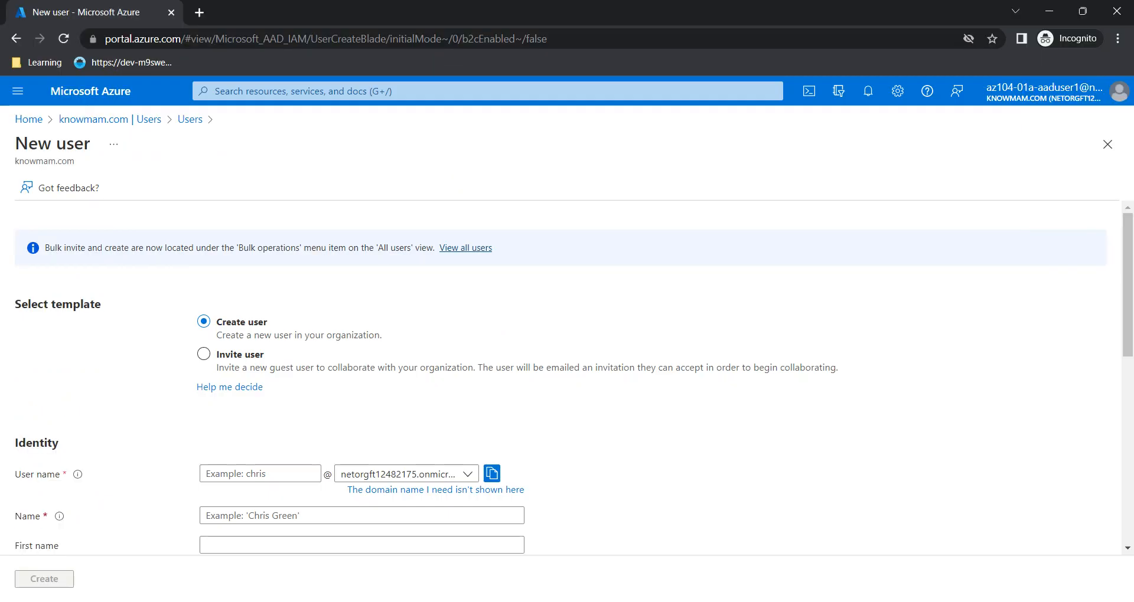
Fill in az104-01a-aaduser2 as user name and display name and enter a custom initial password
{"action": "left_click", "coordinate": [260, 475]}
{"action": "key", "text": "ctrl+v"}
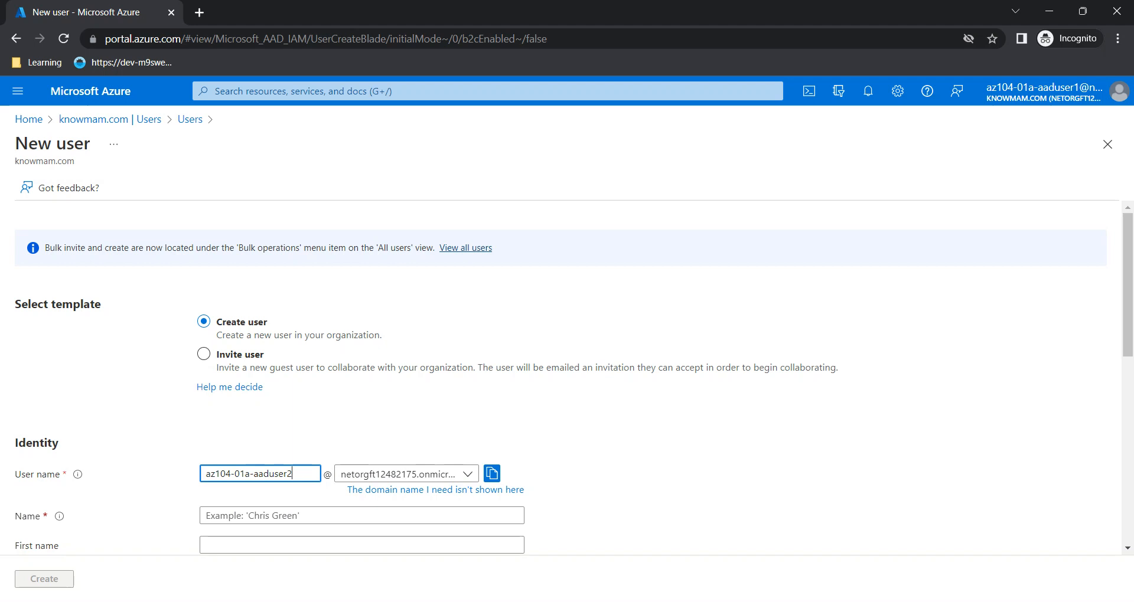
{"action": "scroll", "coordinate": [567, 377], "scroll_direction": "down", "scroll_amount": 2}
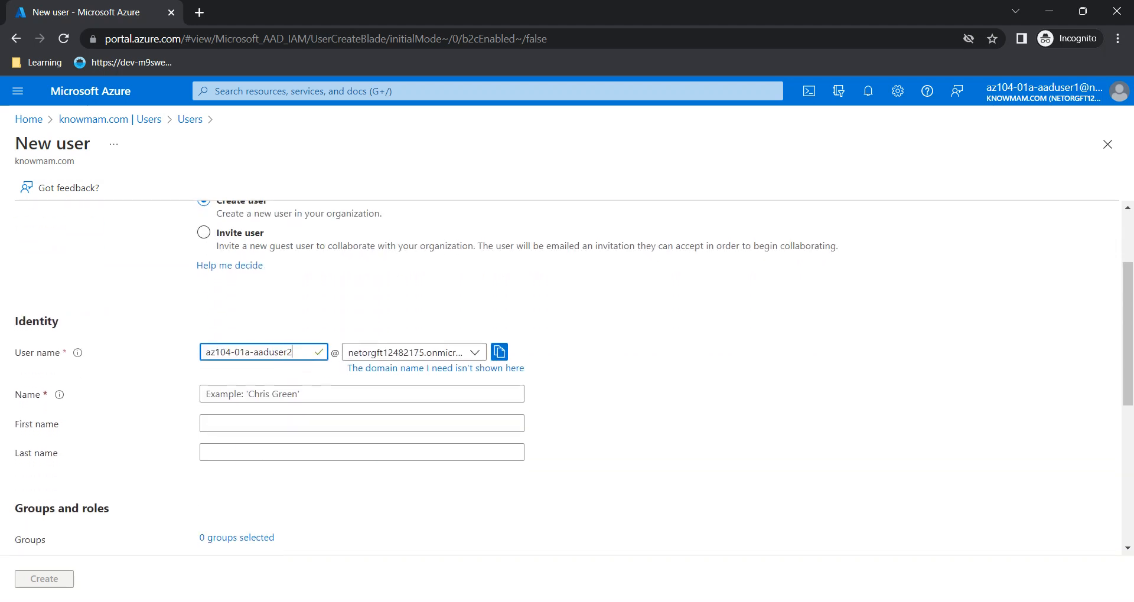
{"action": "left_click", "coordinate": [307, 394]}
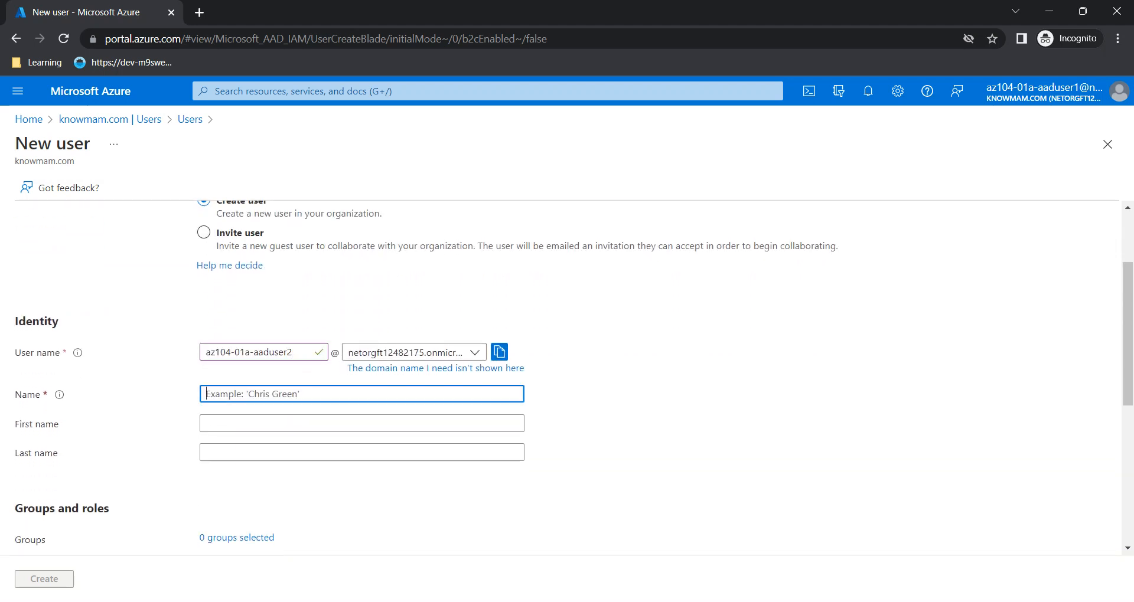
{"action": "key", "text": "ctrl+v"}
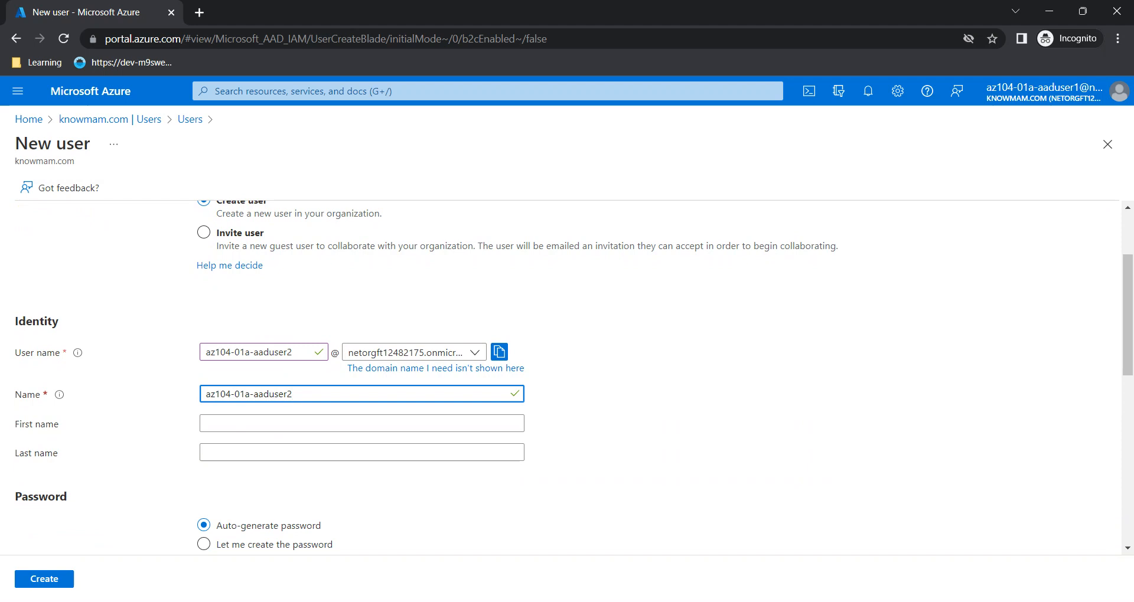
{"action": "scroll", "coordinate": [567, 378], "scroll_direction": "down", "scroll_amount": 4}
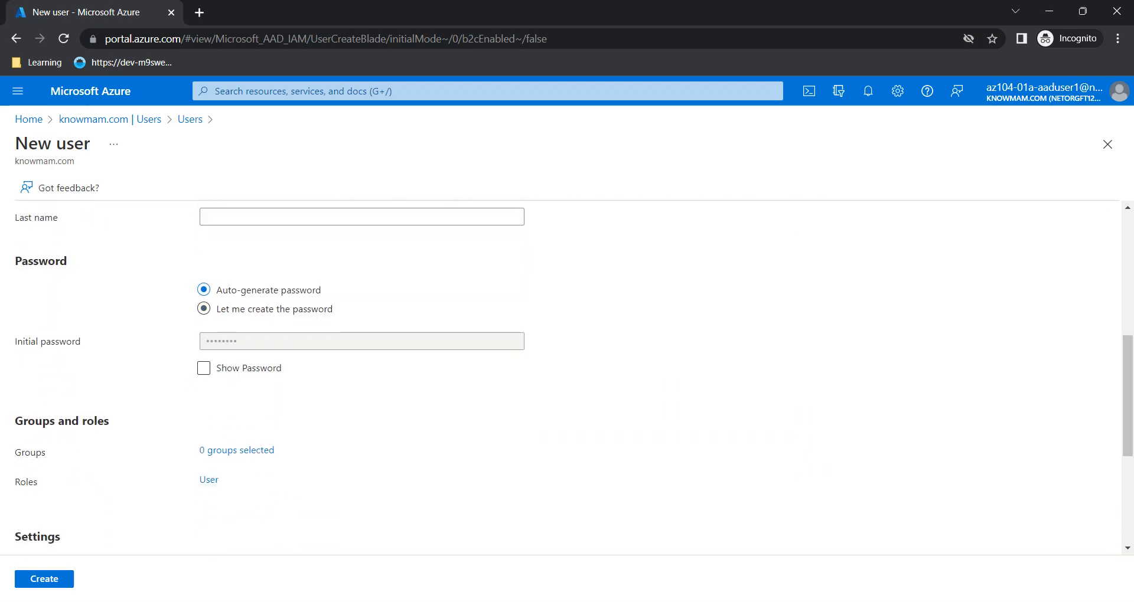
{"action": "left_click", "coordinate": [307, 341]}
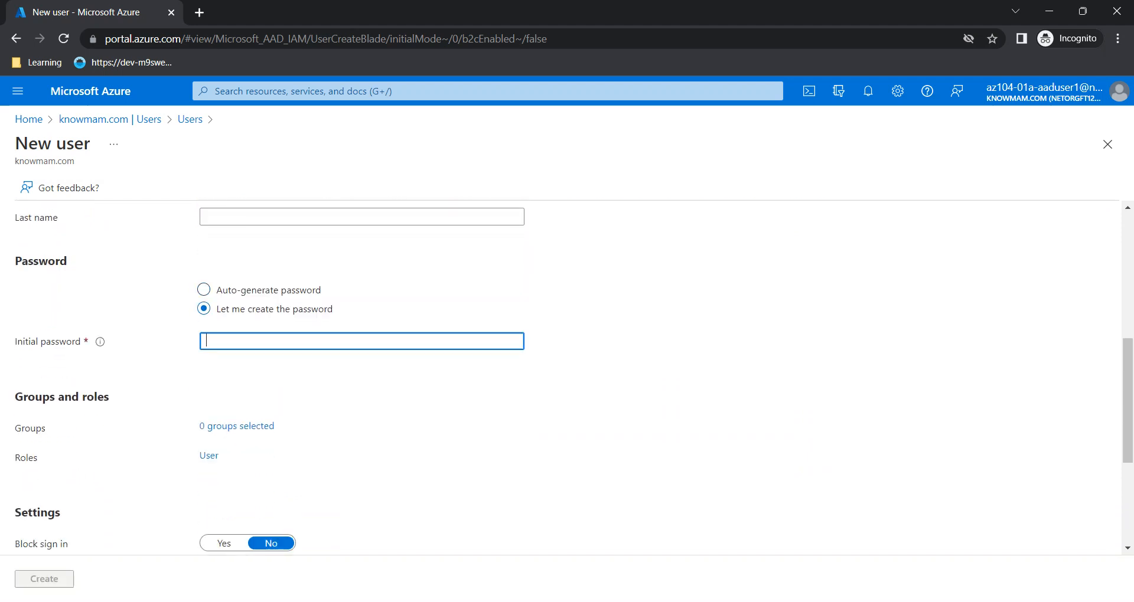
{"action": "type", "text": "•••••••••"}
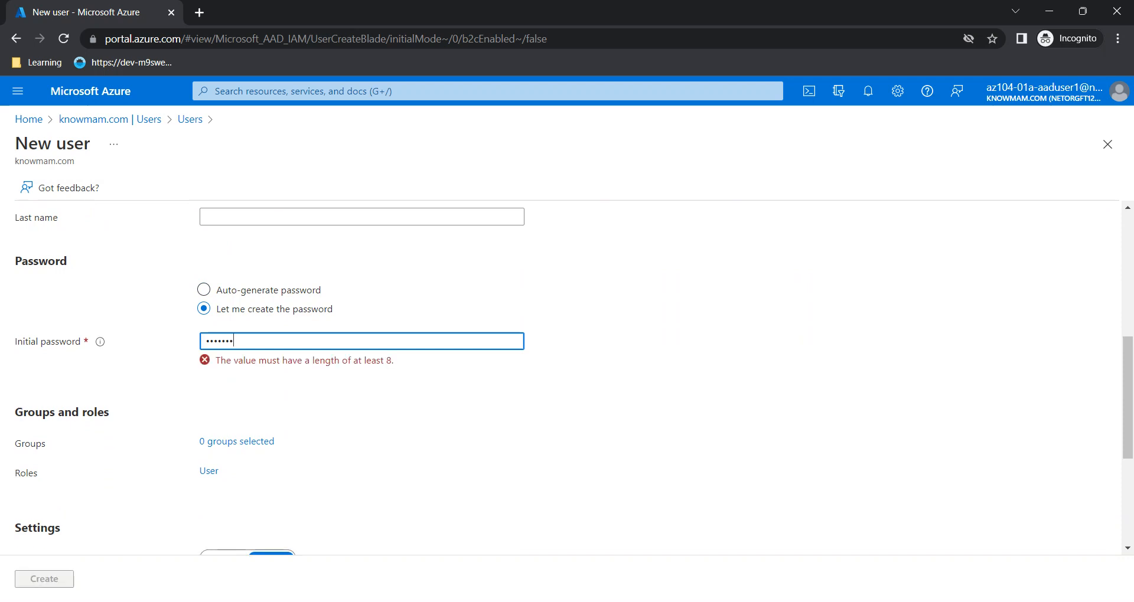
{"action": "type", "text": "•••"}
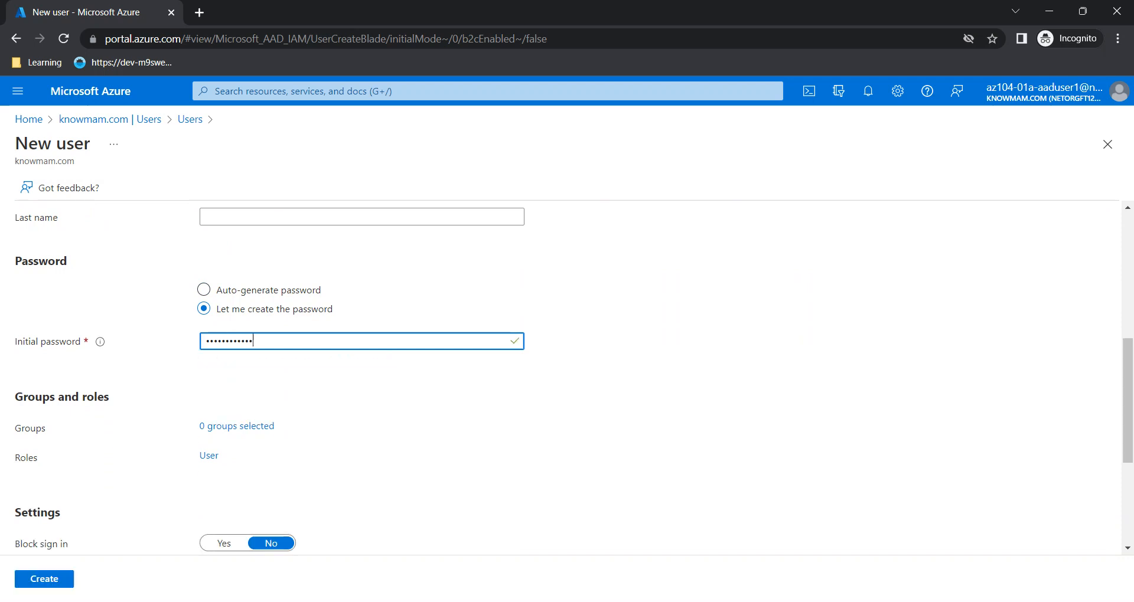
{"action": "scroll", "coordinate": [566, 378], "scroll_direction": "down", "scroll_amount": 4}
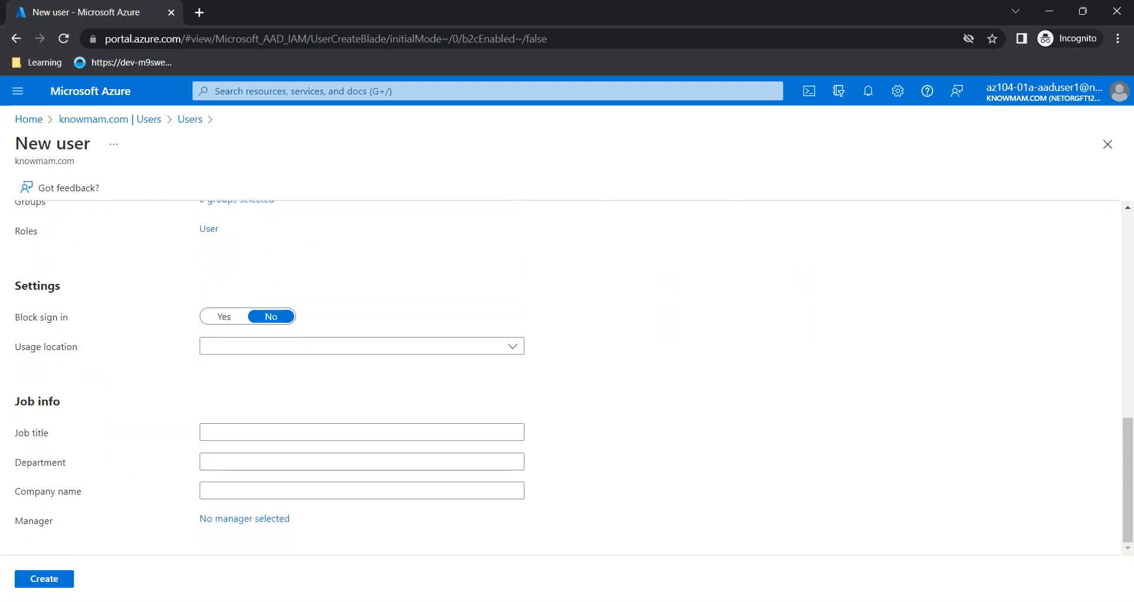
Set the new user's usage location to United States
{"action": "key", "text": "alt+Tab"}
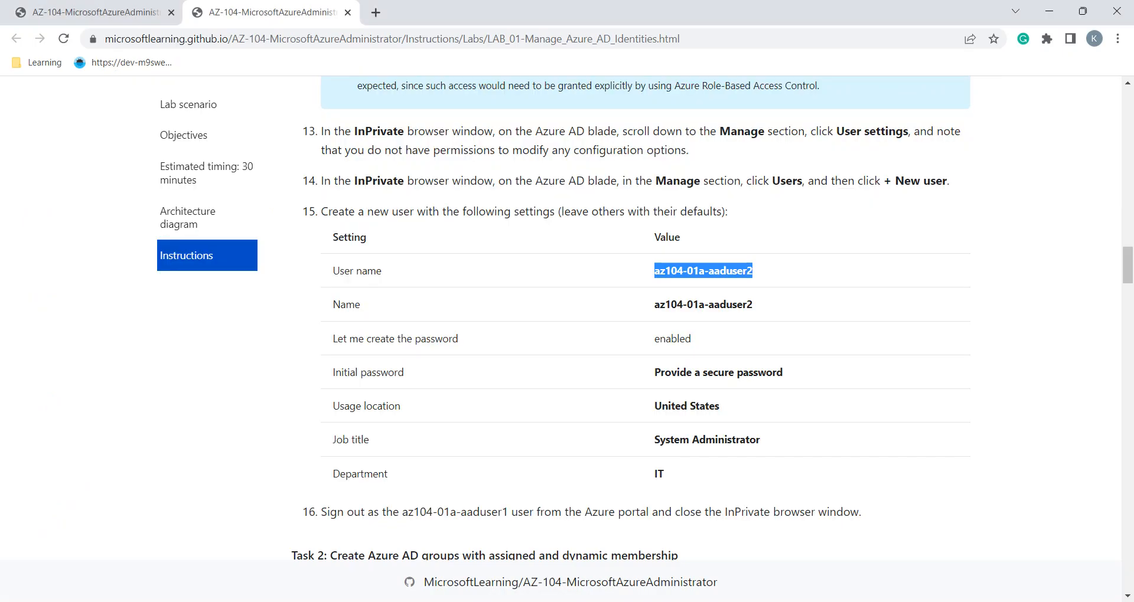
{"action": "left_click_drag", "start_coordinate": [654, 406], "coordinate": [720, 406]}
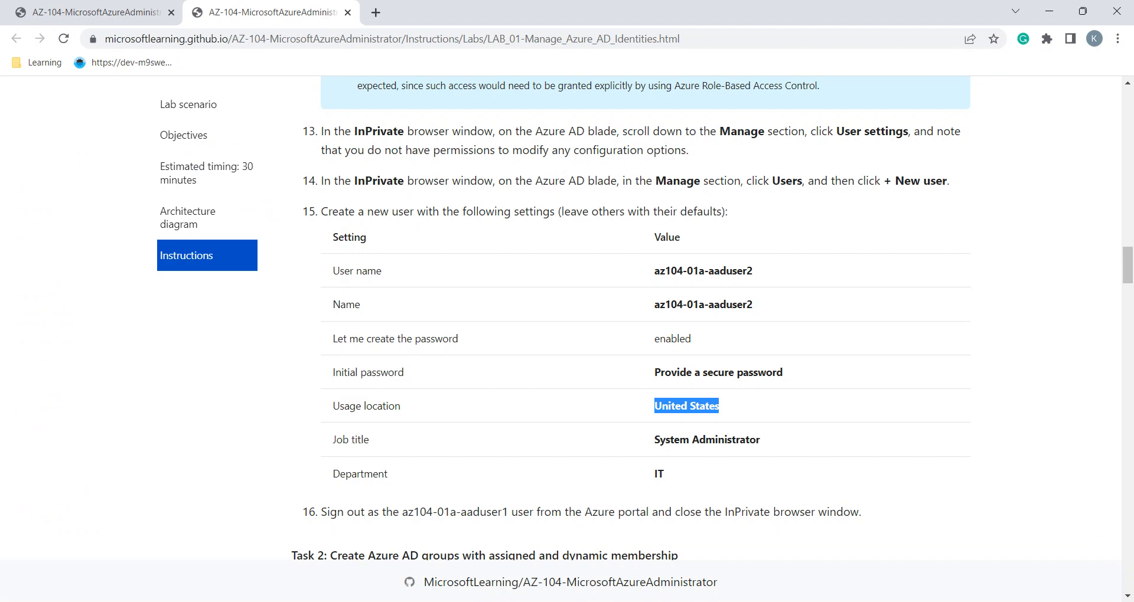
{"action": "key", "text": "alt+Tab"}
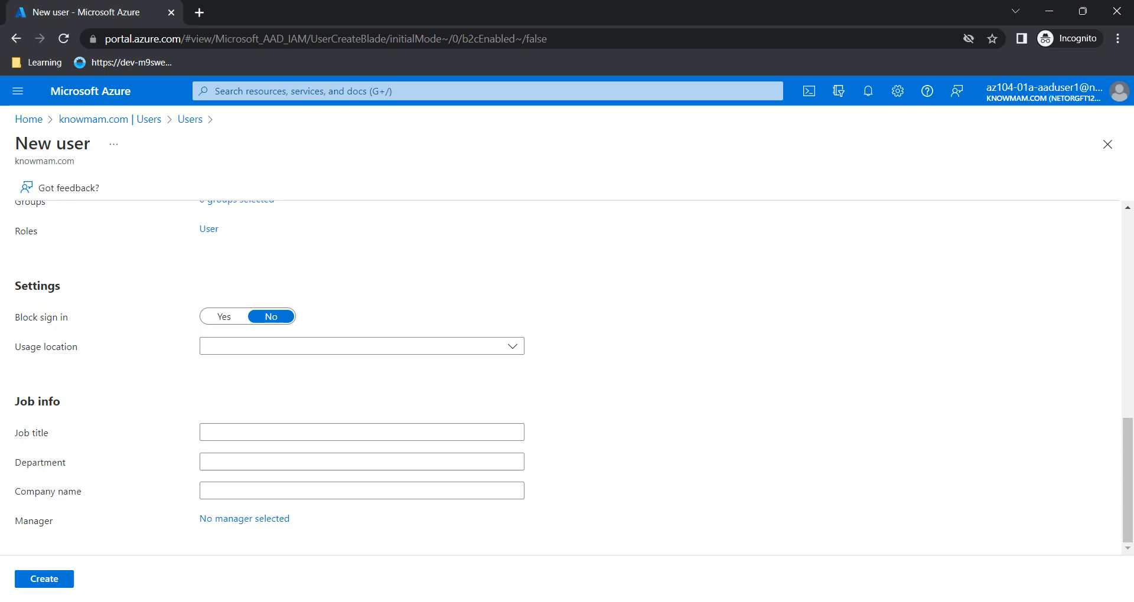
{"action": "key", "text": "Return"}
{"action": "type", "text": "unite"}
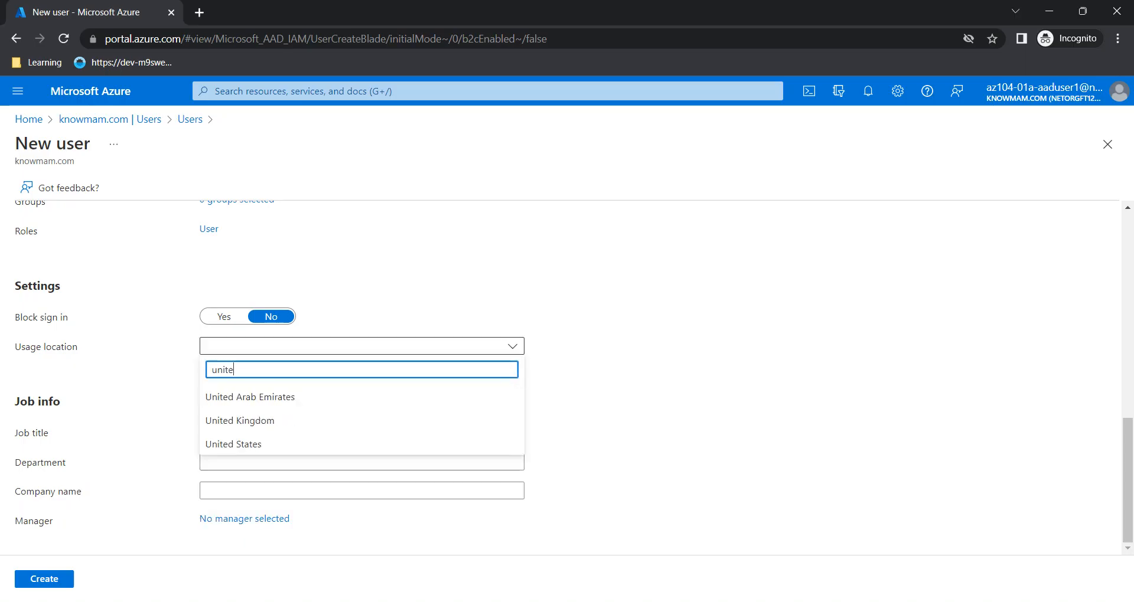
{"action": "left_click", "coordinate": [233, 444]}
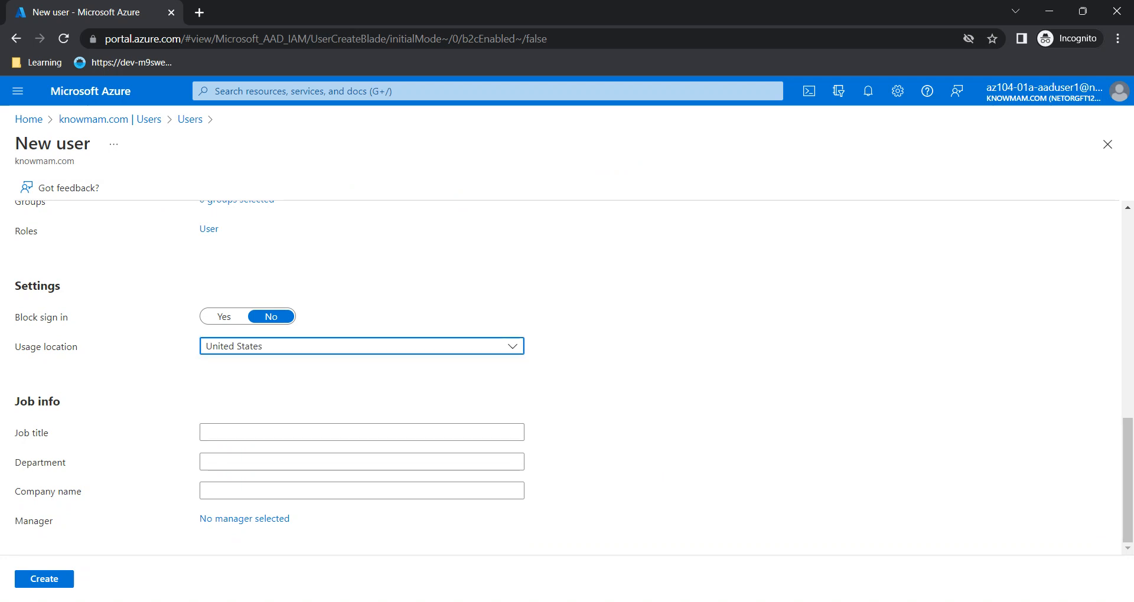
Enter job title System Administrator and department IT
{"action": "key", "text": "alt+Tab"}
{"action": "scroll", "coordinate": [644, 319], "scroll_direction": "down", "scroll_amount": 1}
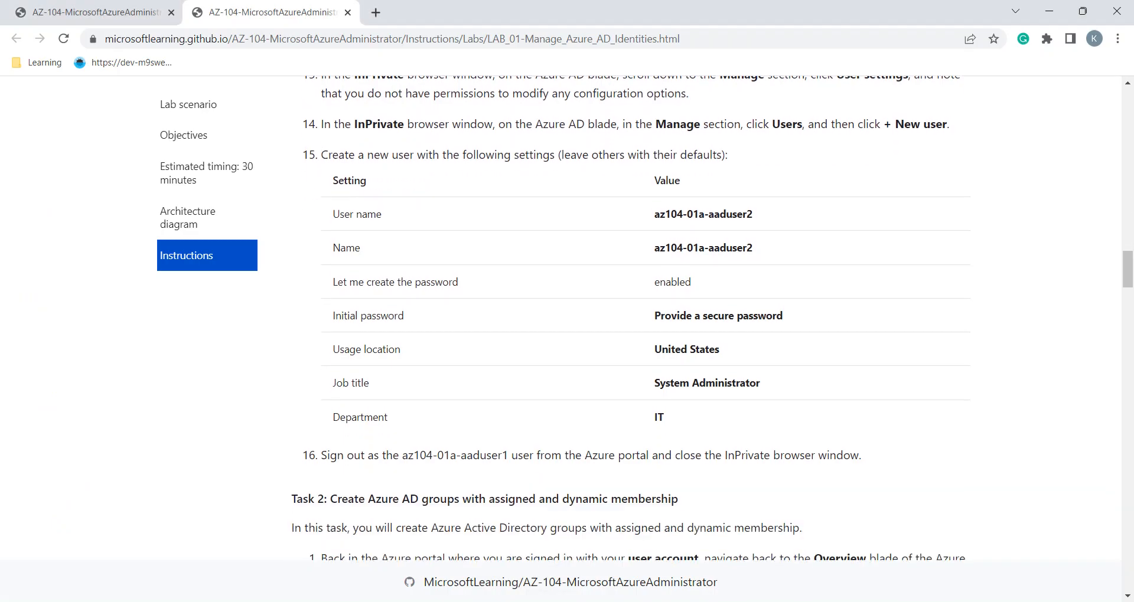
{"action": "triple_click", "coordinate": [706, 382]}
{"action": "key", "text": "ctrl+c"}
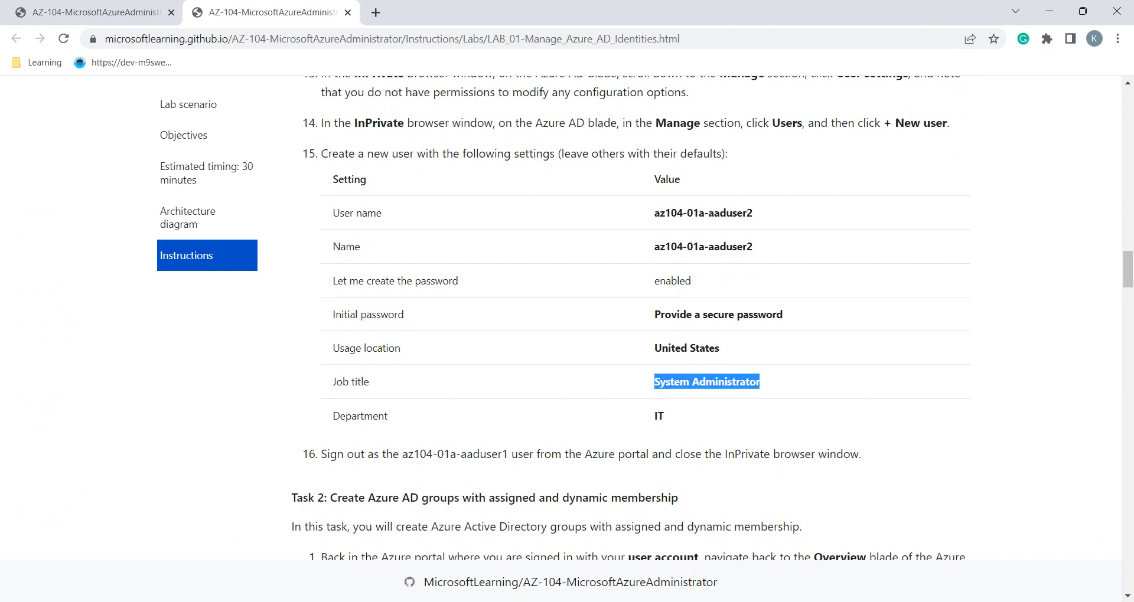
{"action": "key", "text": "alt+Tab"}
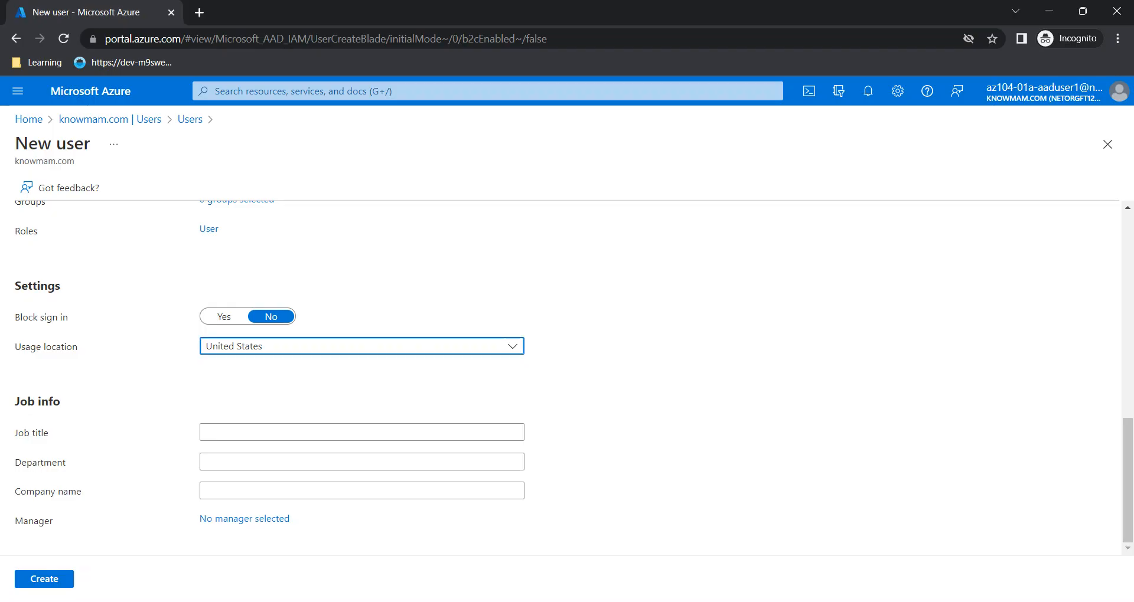
{"action": "left_click", "coordinate": [275, 433]}
{"action": "key", "text": "ctrl+v"}
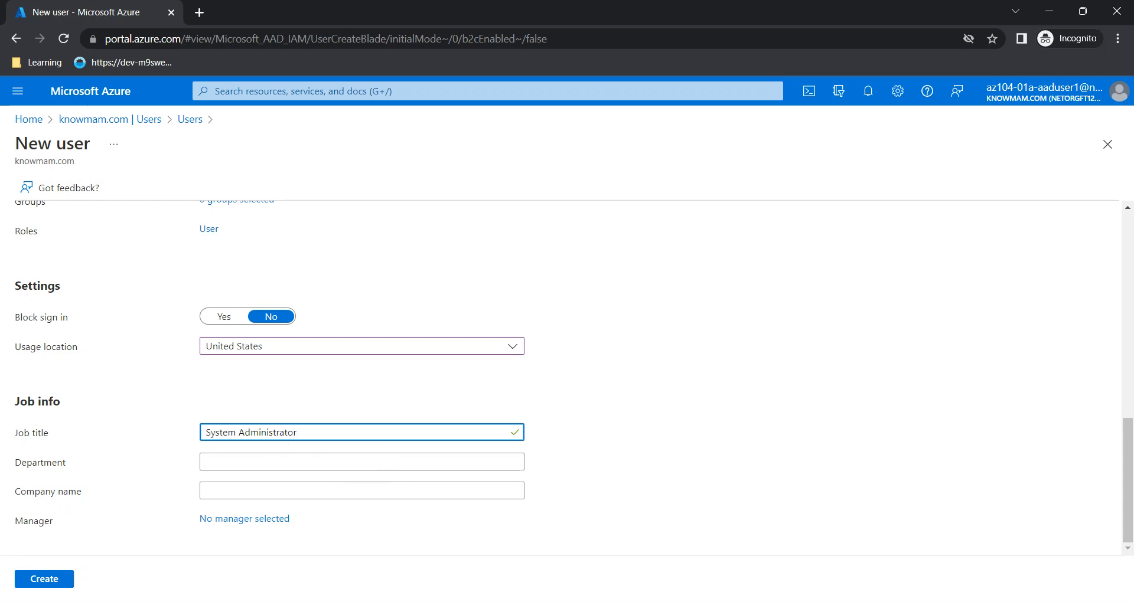
{"action": "left_click", "coordinate": [275, 462]}
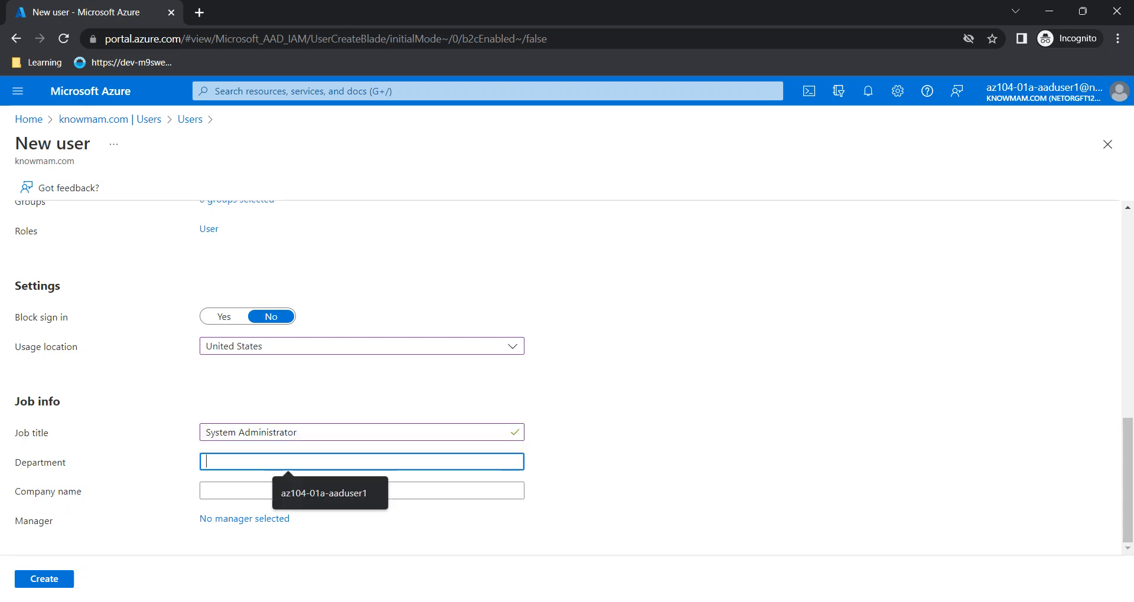
{"action": "type", "text": "IT"}
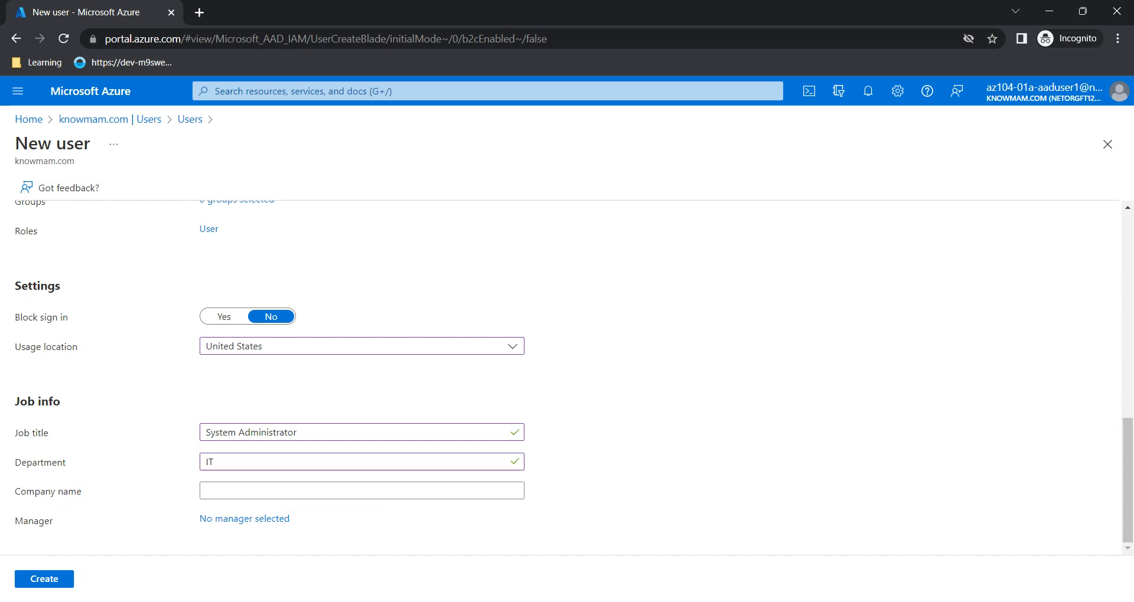
Check the remaining lab steps and submit the new user with Create
{"action": "key", "text": "alt+Tab"}
{"action": "scroll", "coordinate": [712, 319], "scroll_direction": "down", "scroll_amount": 3}
{"action": "scroll", "coordinate": [712, 319], "scroll_direction": "down", "scroll_amount": 1}
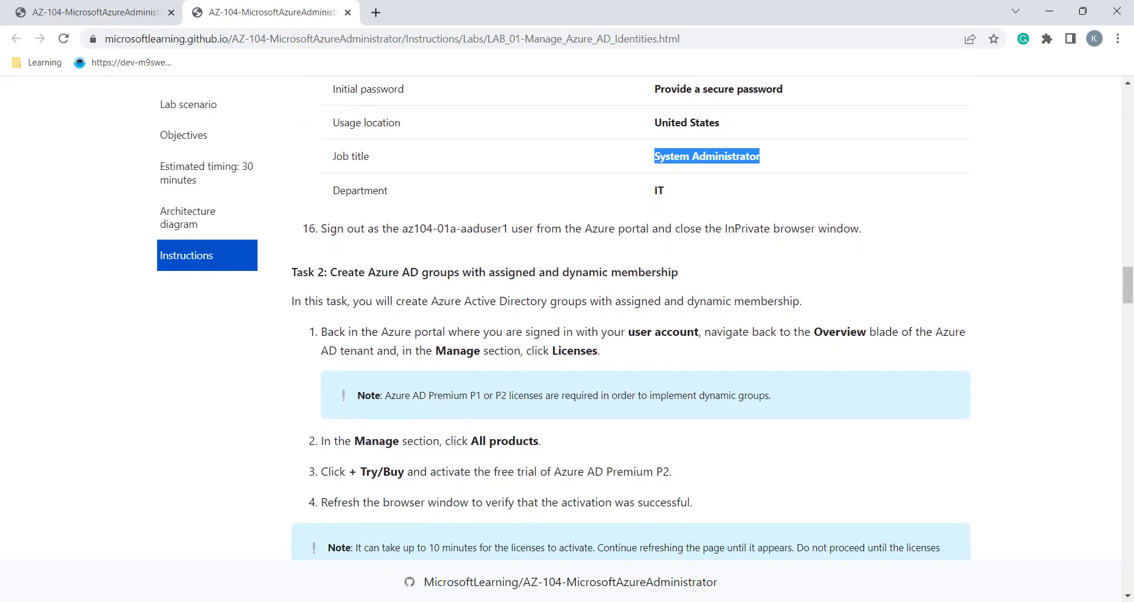
{"action": "key", "text": "alt+Tab"}
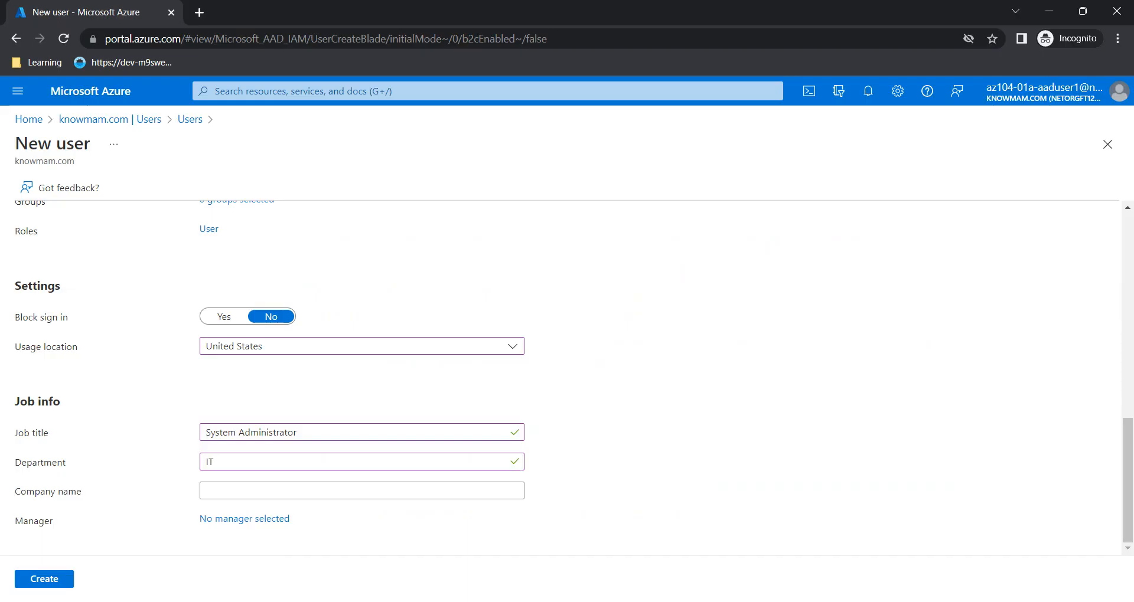
{"action": "left_click", "coordinate": [44, 579]}
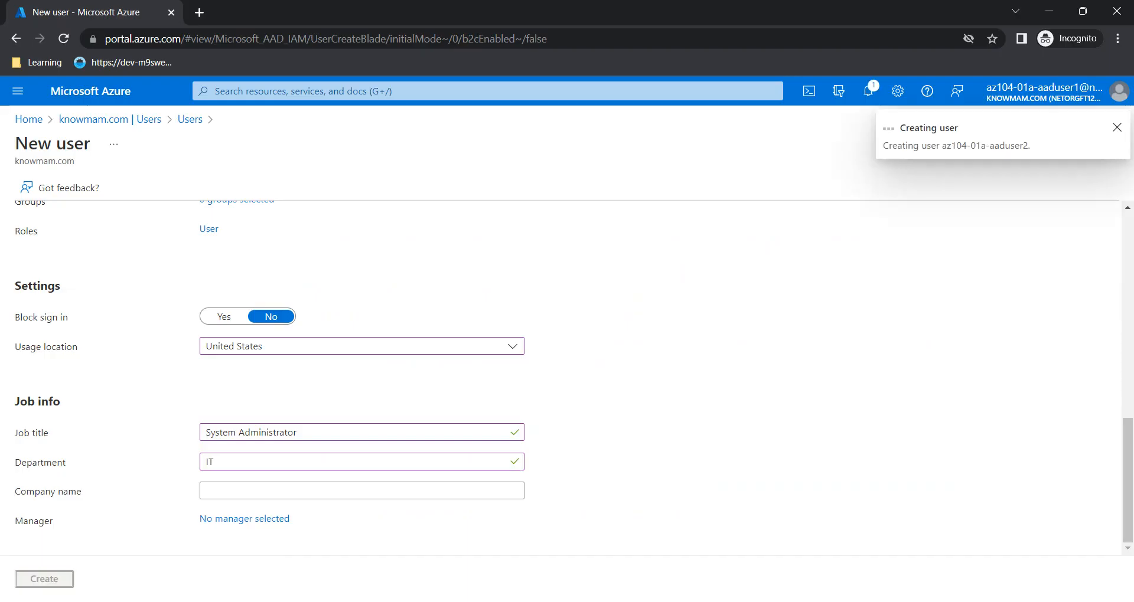
Dismiss the New user menu and refresh the Users list to show az104-01a-aaduser2
{"action": "left_click", "coordinate": [460, 449]}
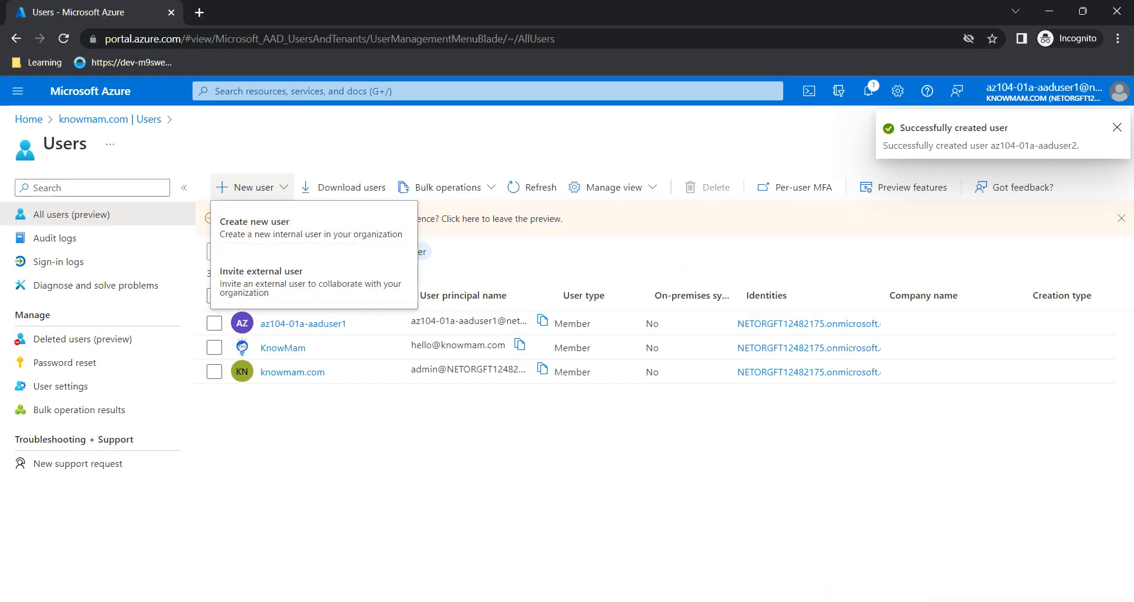
{"action": "left_click", "coordinate": [532, 187]}
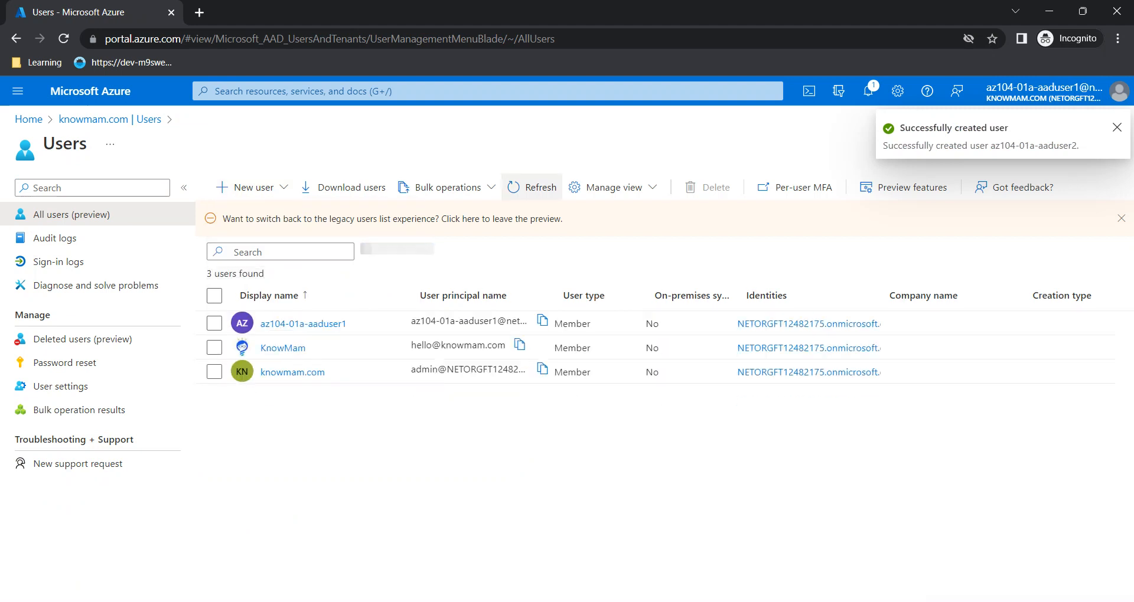
{"action": "left_click", "coordinate": [532, 187]}
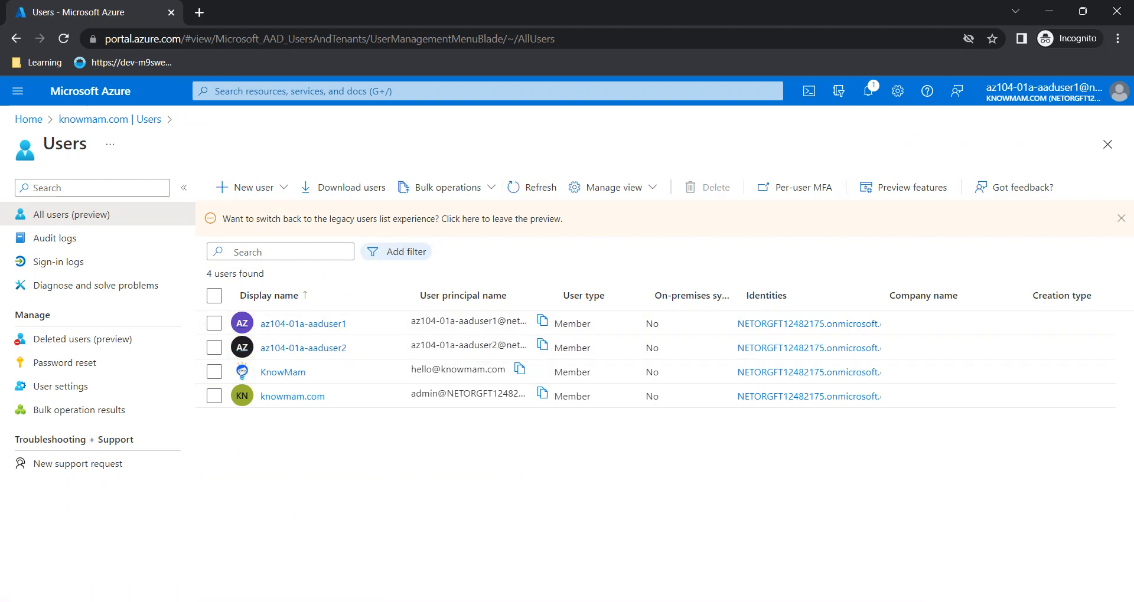
{"action": "key", "text": "alt+Tab"}
{"action": "scroll", "coordinate": [629, 319], "scroll_direction": "down", "scroll_amount": 1}
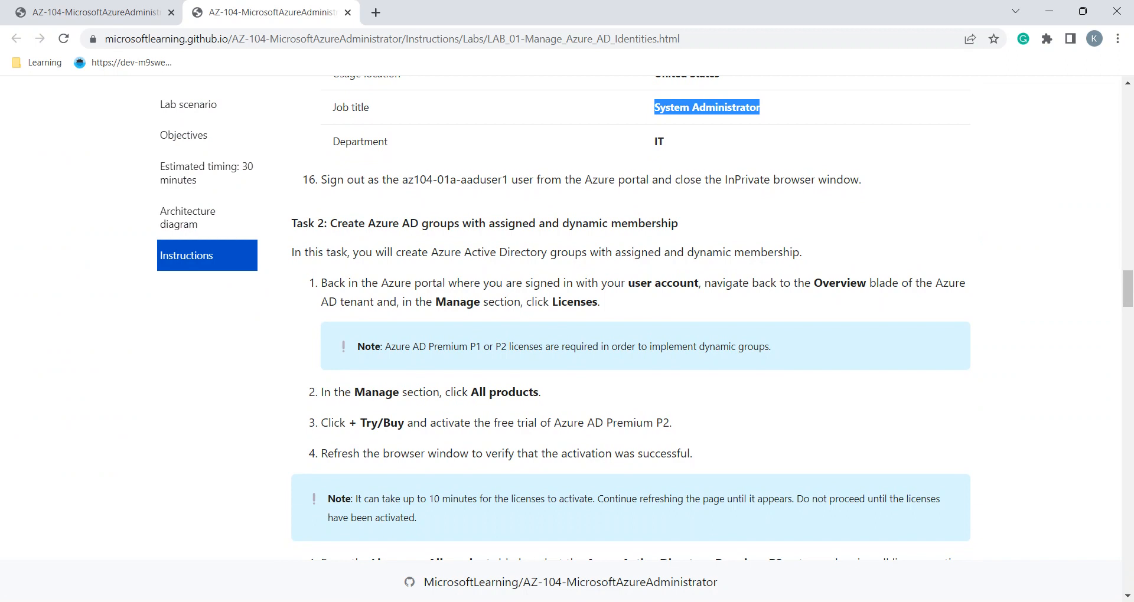
Read Task 2's Premium P2 trial steps in the lab manual, then return to the private Azure window
{"action": "scroll", "coordinate": [631, 319], "scroll_direction": "down", "scroll_amount": 1}
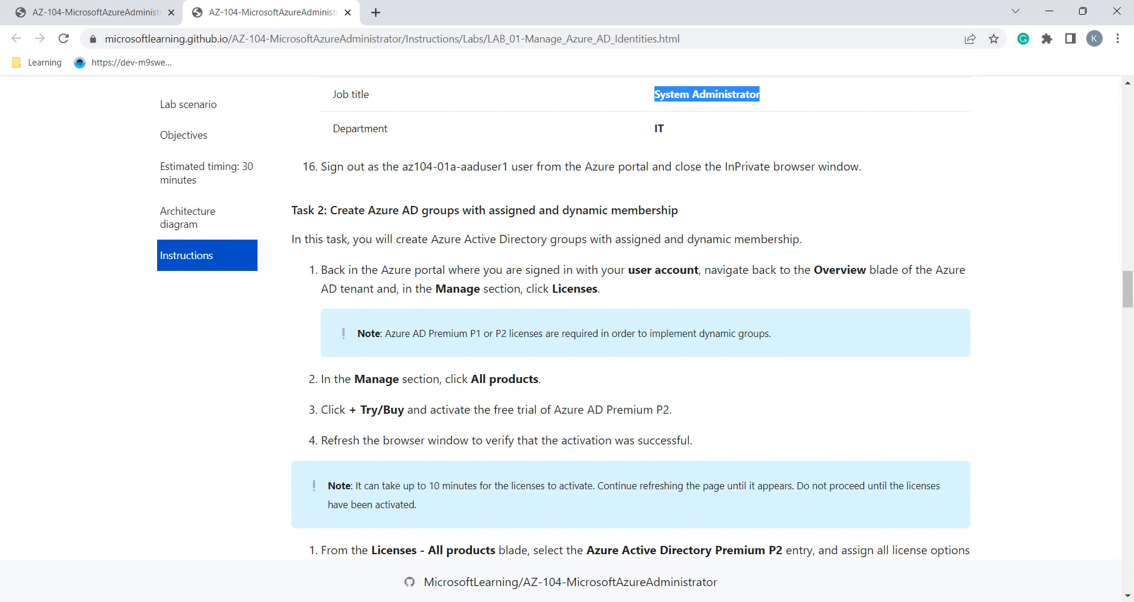
{"action": "scroll", "coordinate": [631, 318], "scroll_direction": "down", "scroll_amount": 3}
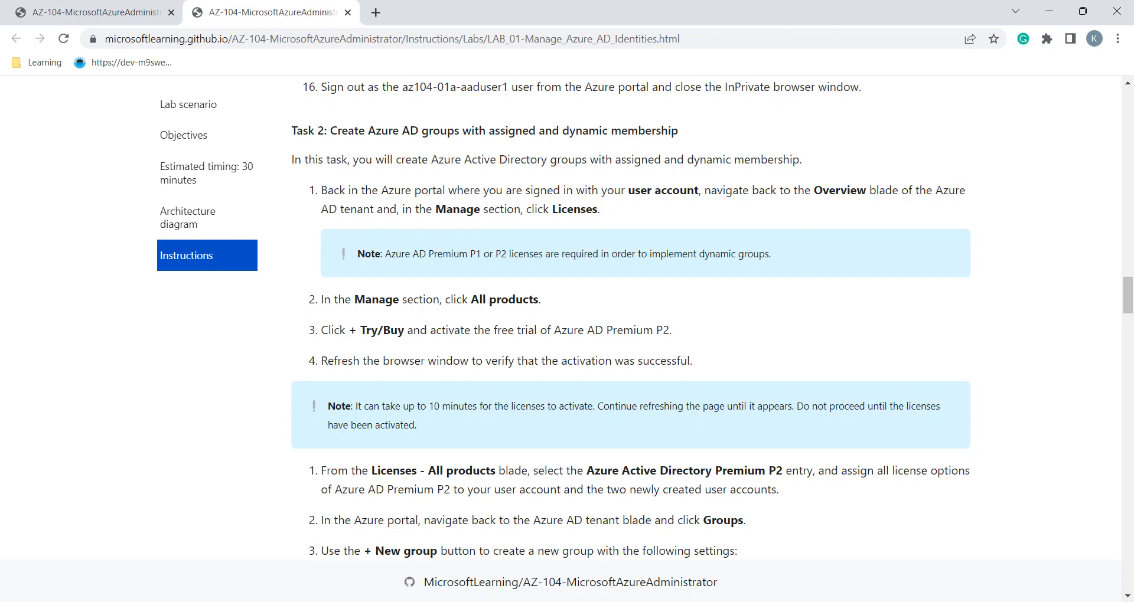
{"action": "scroll", "coordinate": [631, 321], "scroll_direction": "up", "scroll_amount": 2}
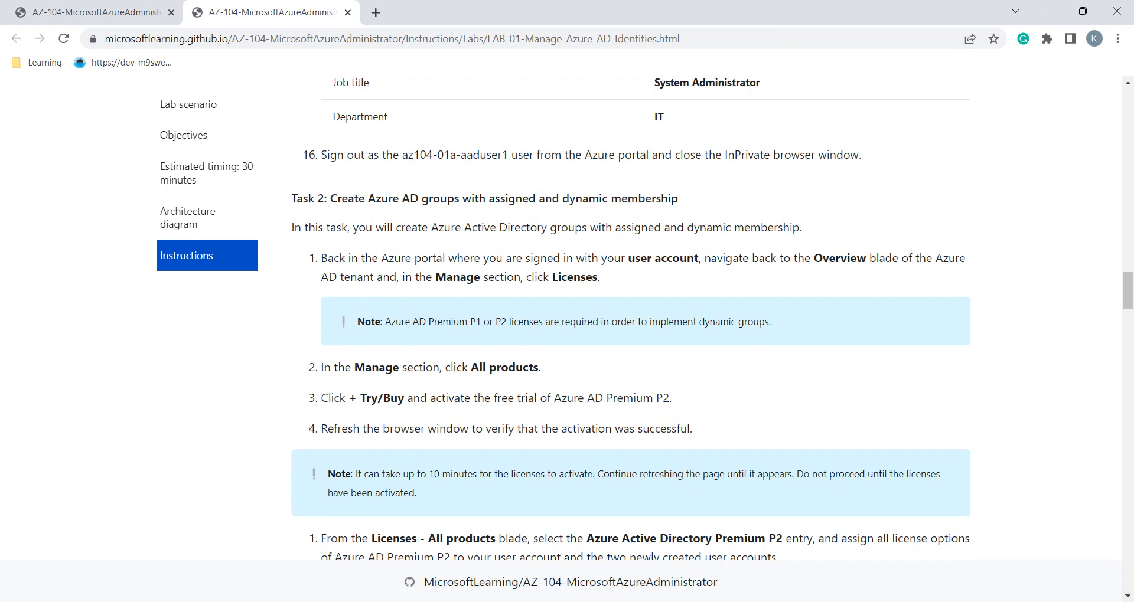
{"action": "key", "text": "alt+Tab"}
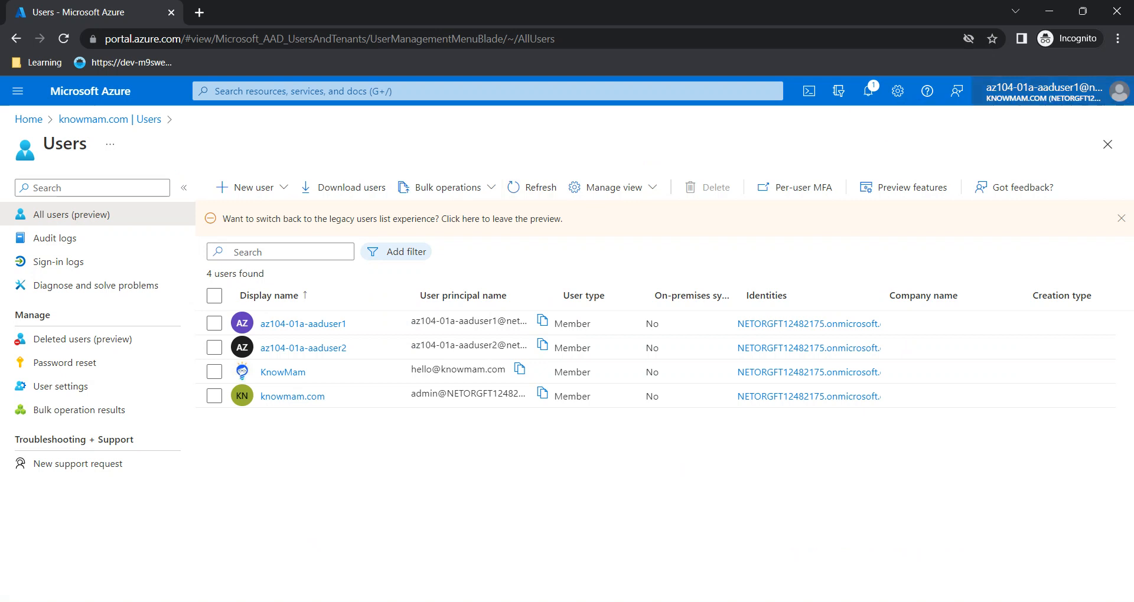
Sign az104-01a-aaduser1 out of the portal and close the Incognito window
{"action": "left_click", "coordinate": [1051, 92]}
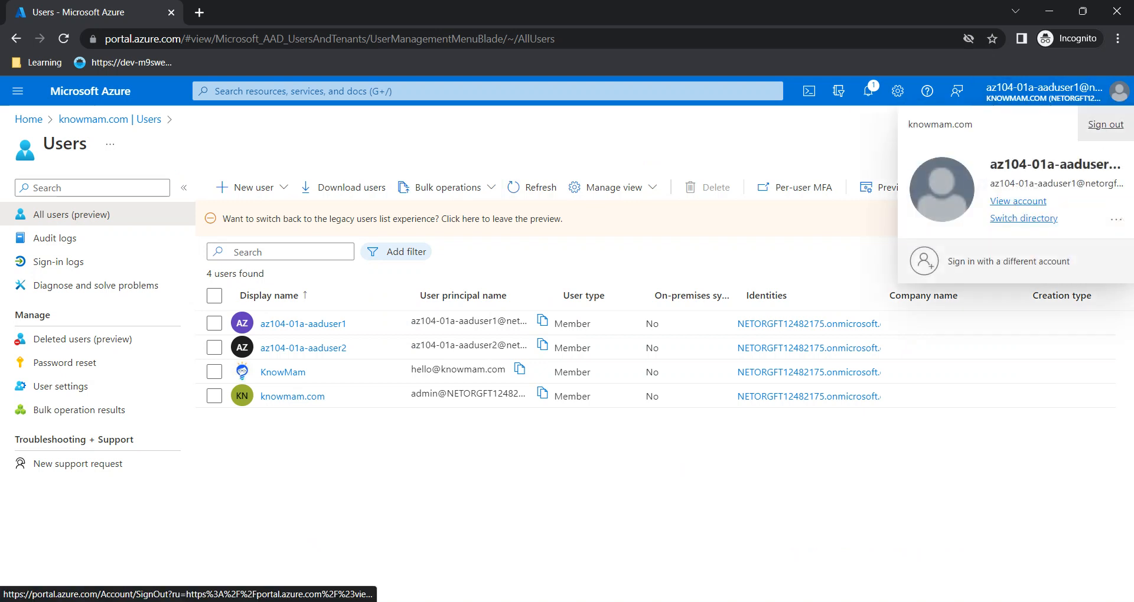
{"action": "left_click", "coordinate": [1105, 124]}
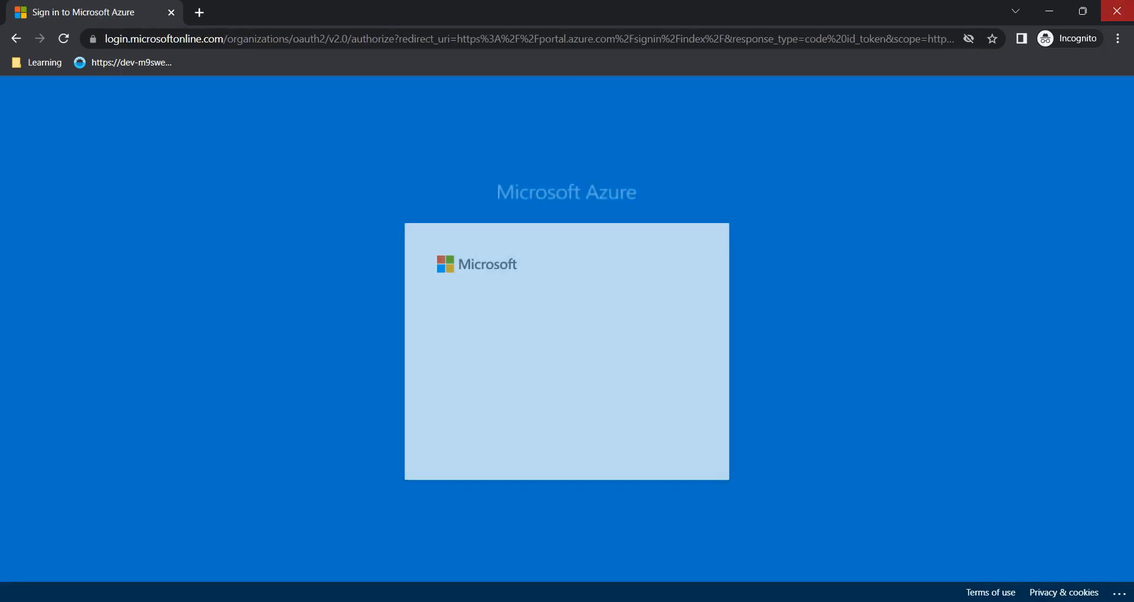
{"action": "left_click", "coordinate": [1116, 11]}
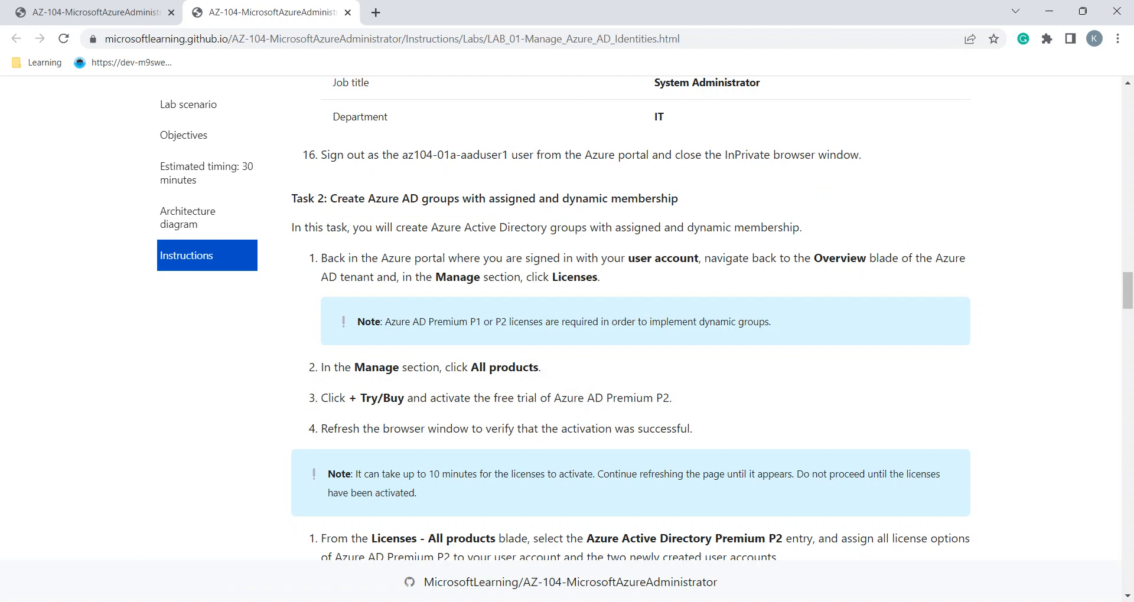
Search 'licen' in the main portal and open the Licenses service
{"action": "scroll", "coordinate": [630, 318], "scroll_direction": "down", "scroll_amount": 1}
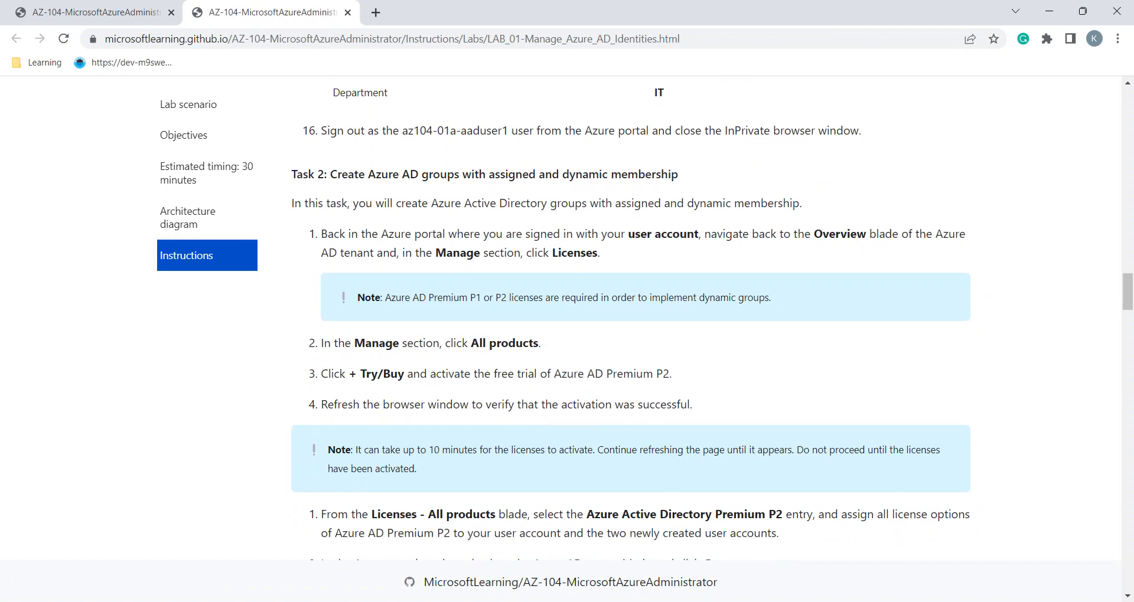
{"action": "key", "text": "alt+Tab"}
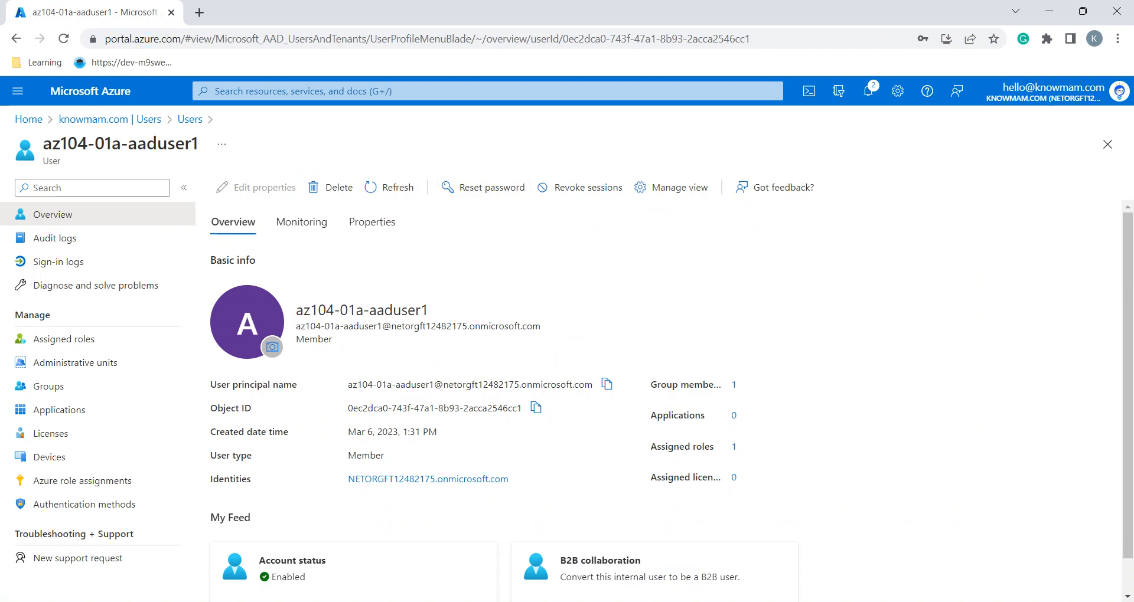
{"action": "left_click", "coordinate": [377, 91]}
{"action": "type", "text": "licen"}
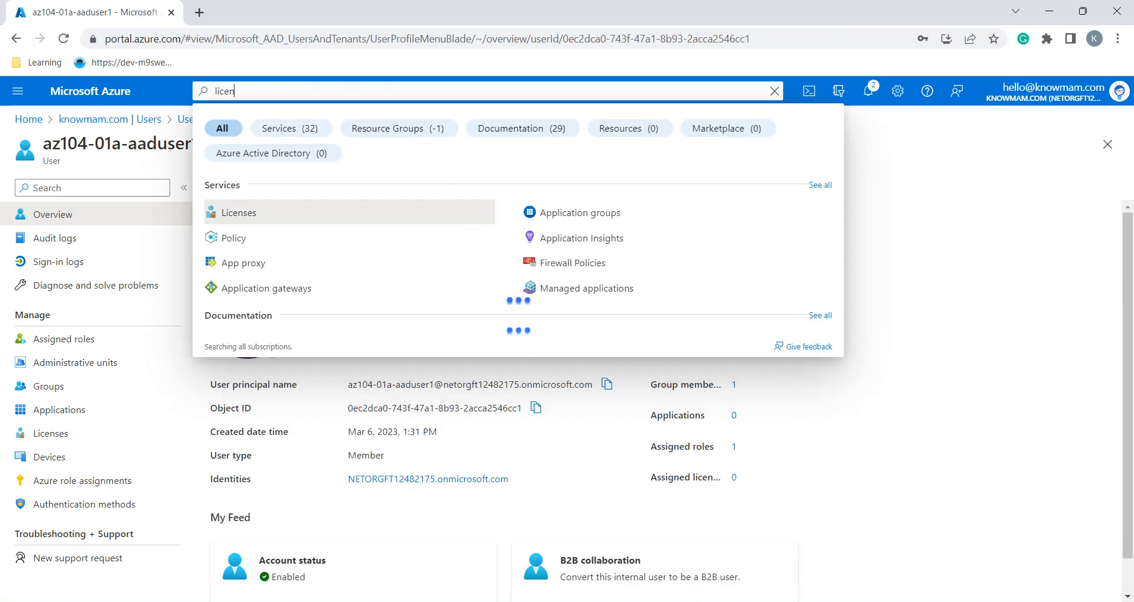
{"action": "left_click", "coordinate": [238, 213]}
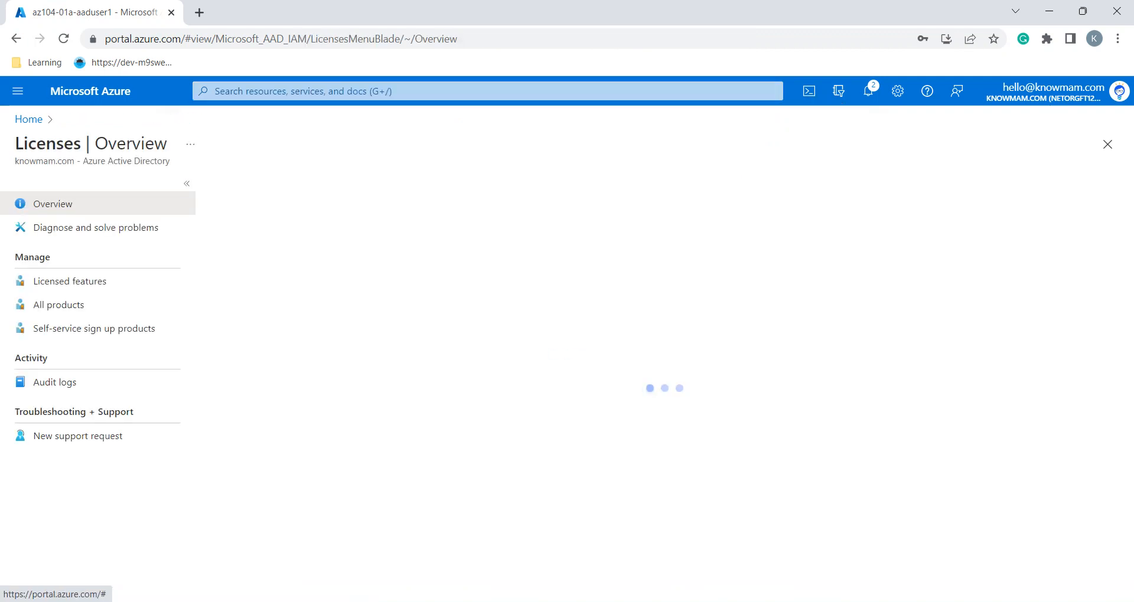
Open All products, listing Exchange Online Essentials and Microsoft Teams Exploratory
{"action": "key", "text": "alt+Tab"}
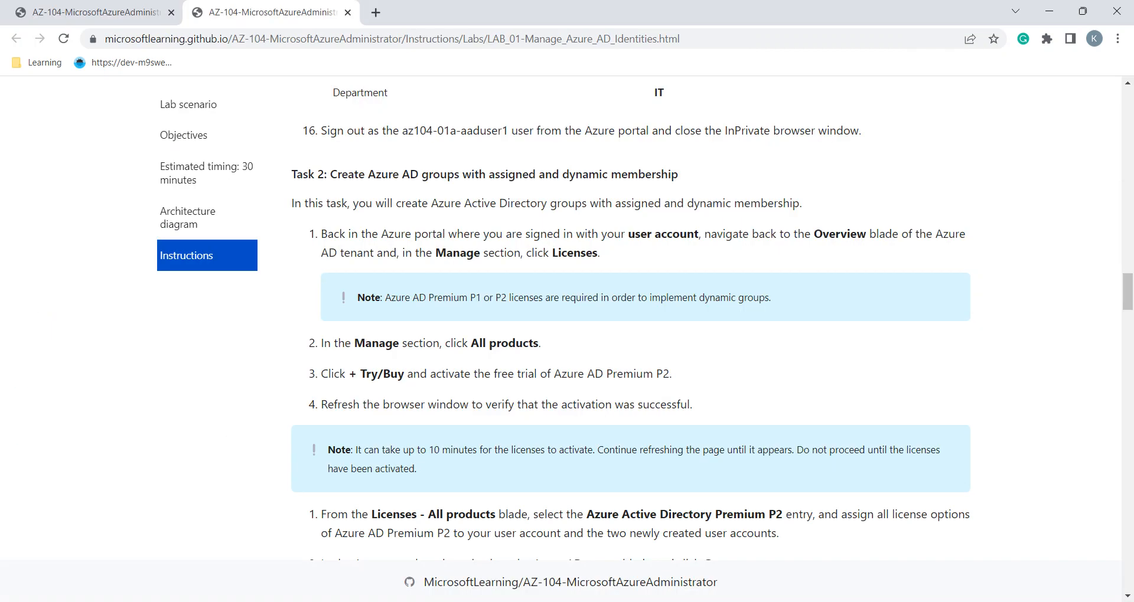
{"action": "scroll", "coordinate": [705, 325], "scroll_direction": "down", "scroll_amount": 1}
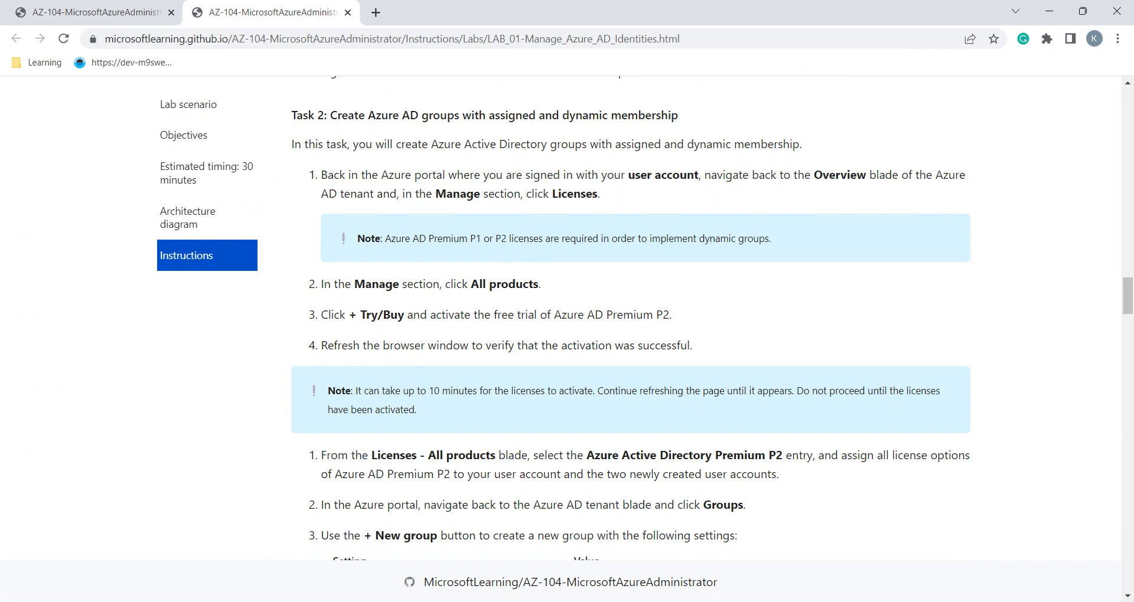
{"action": "key", "text": "alt+Tab"}
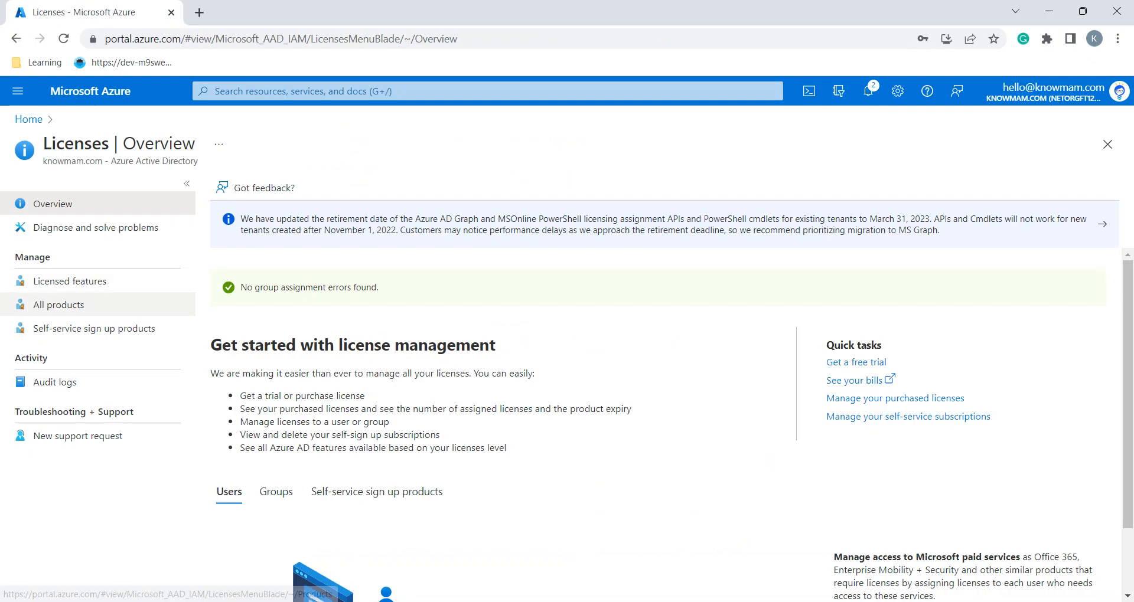
{"action": "left_click", "coordinate": [58, 305]}
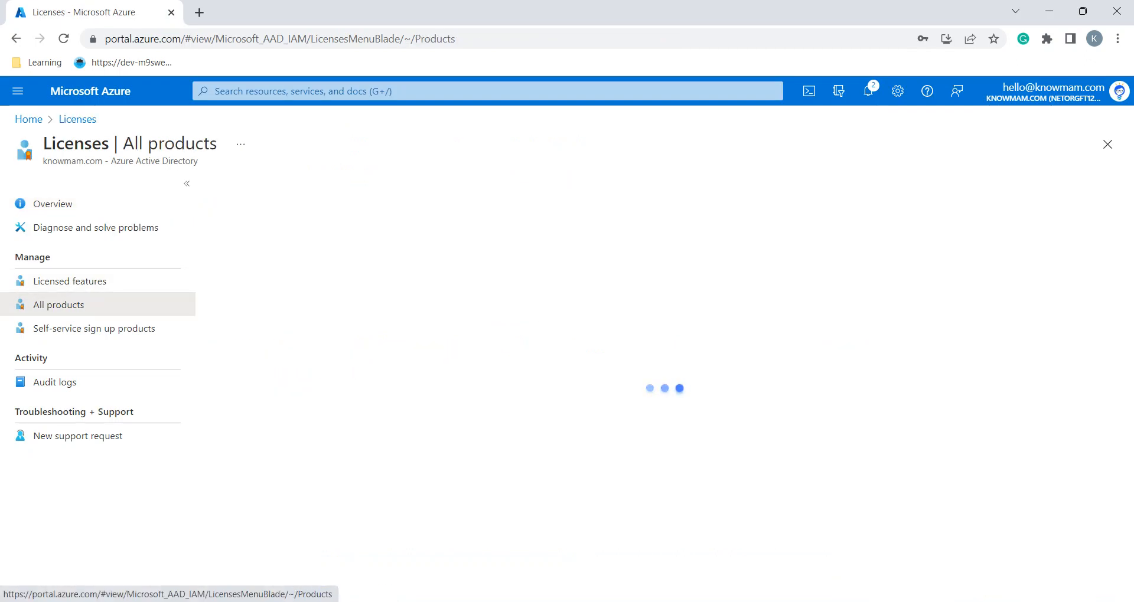
{"action": "key", "text": "alt+Tab"}
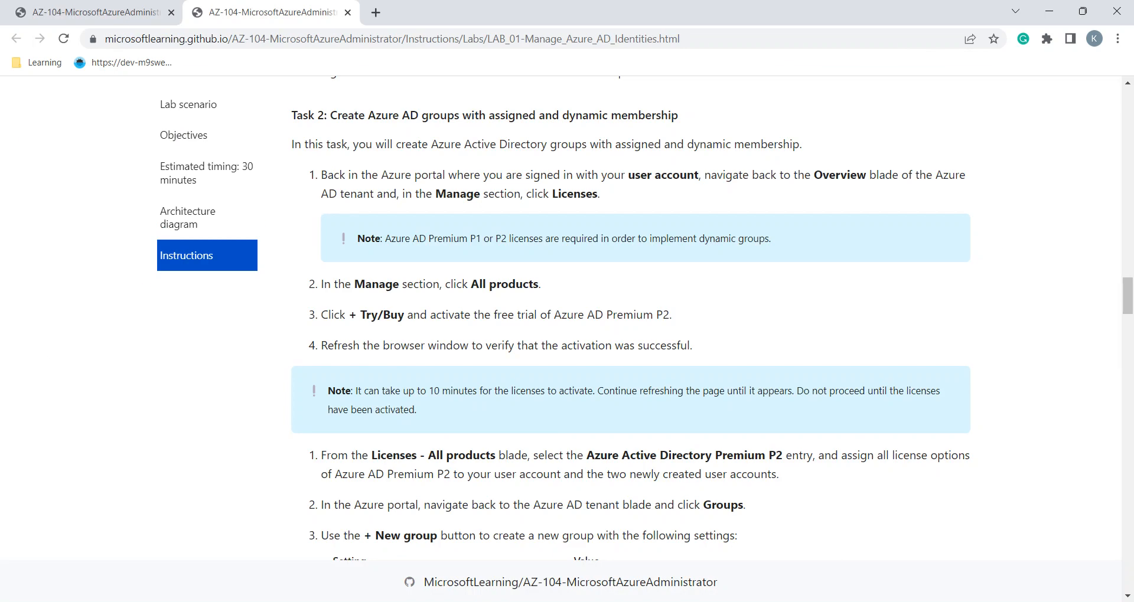
{"action": "scroll", "coordinate": [712, 317], "scroll_direction": "down", "scroll_amount": 1}
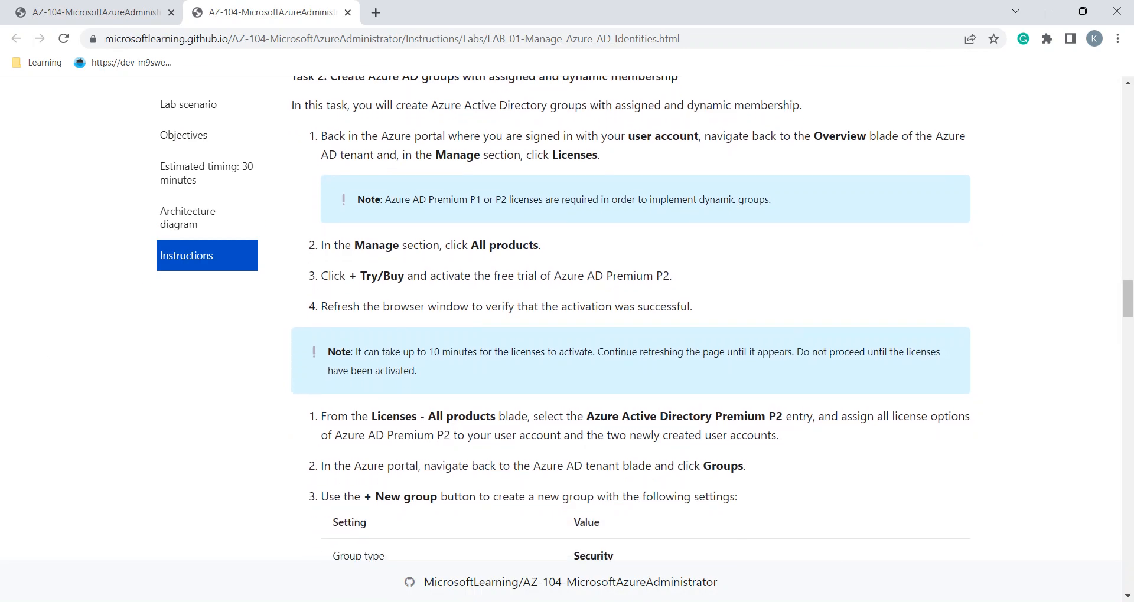
{"action": "key", "text": "alt+Tab"}
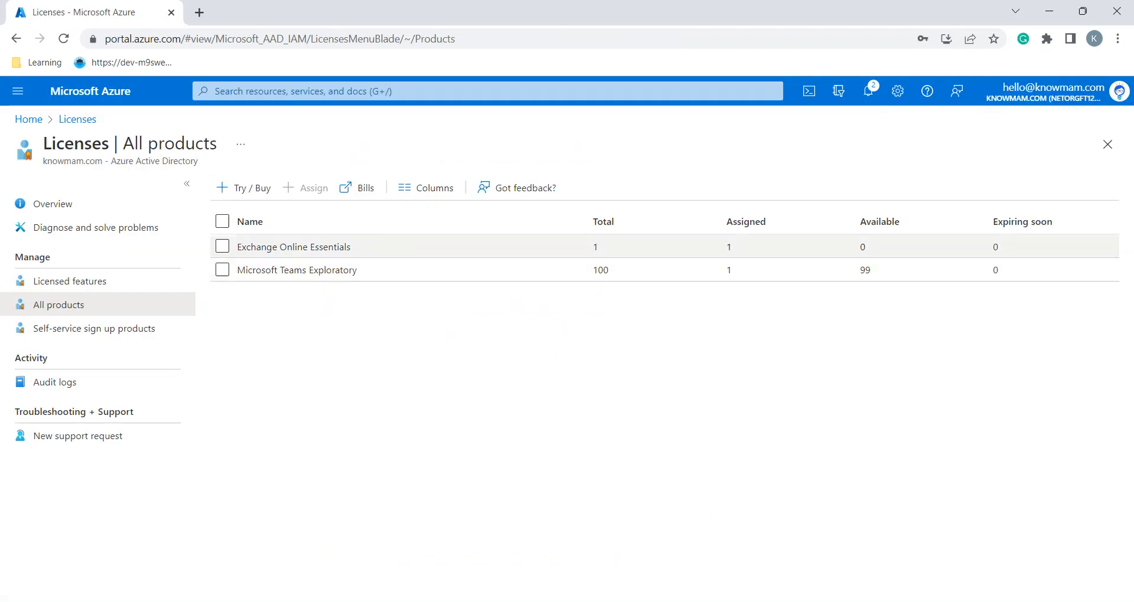
Activate the Azure AD Premium P2 free trial from Try / Buy
{"action": "left_click", "coordinate": [243, 188]}
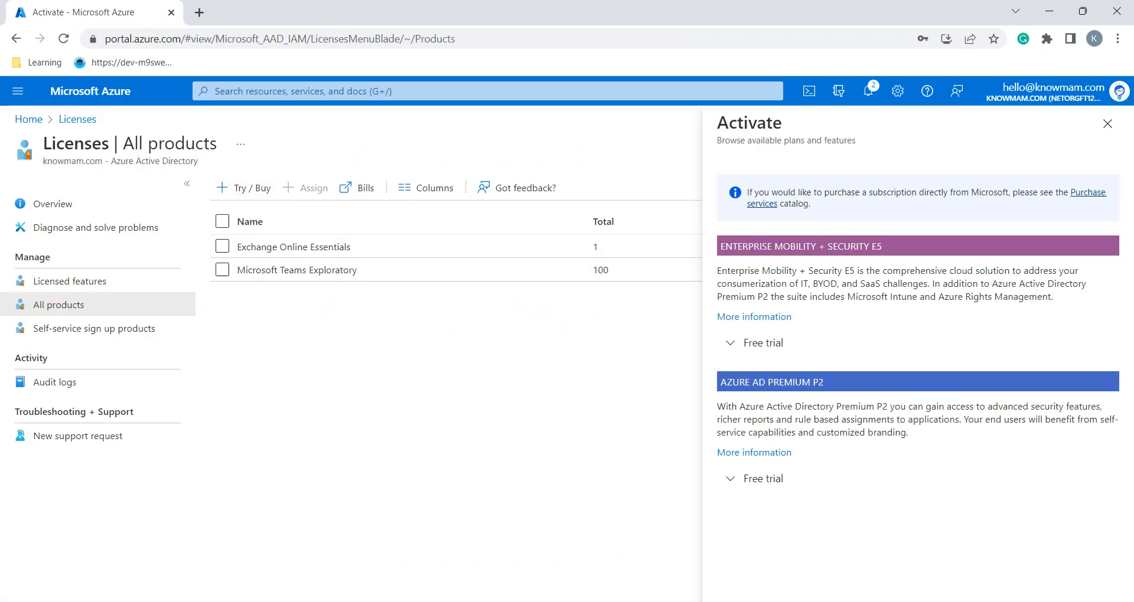
{"action": "left_click", "coordinate": [763, 479]}
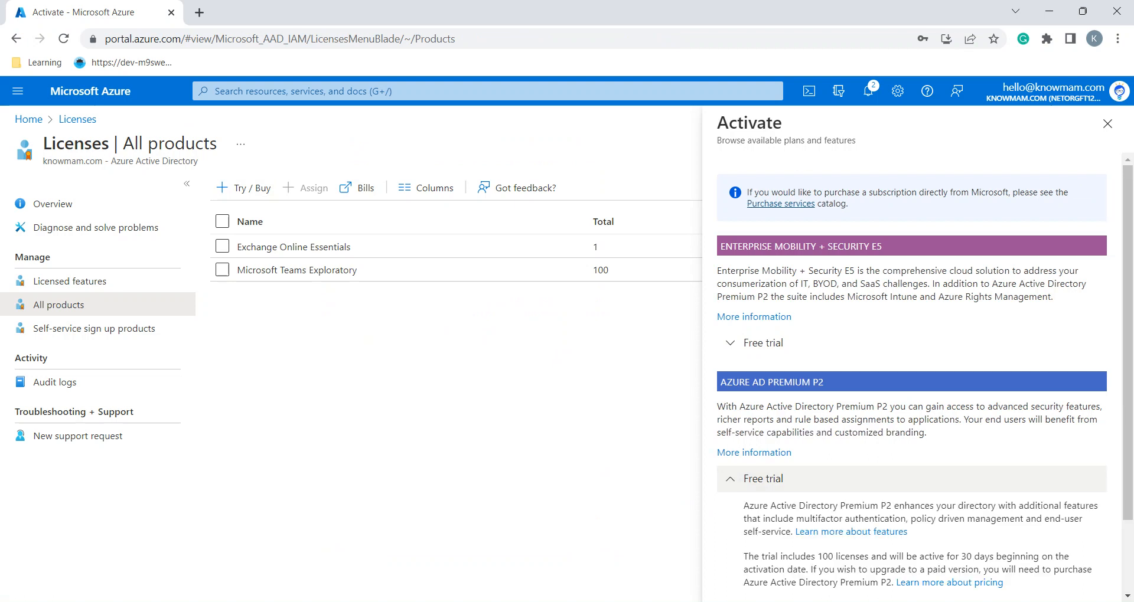
{"action": "scroll", "coordinate": [909, 384], "scroll_direction": "down", "scroll_amount": 2}
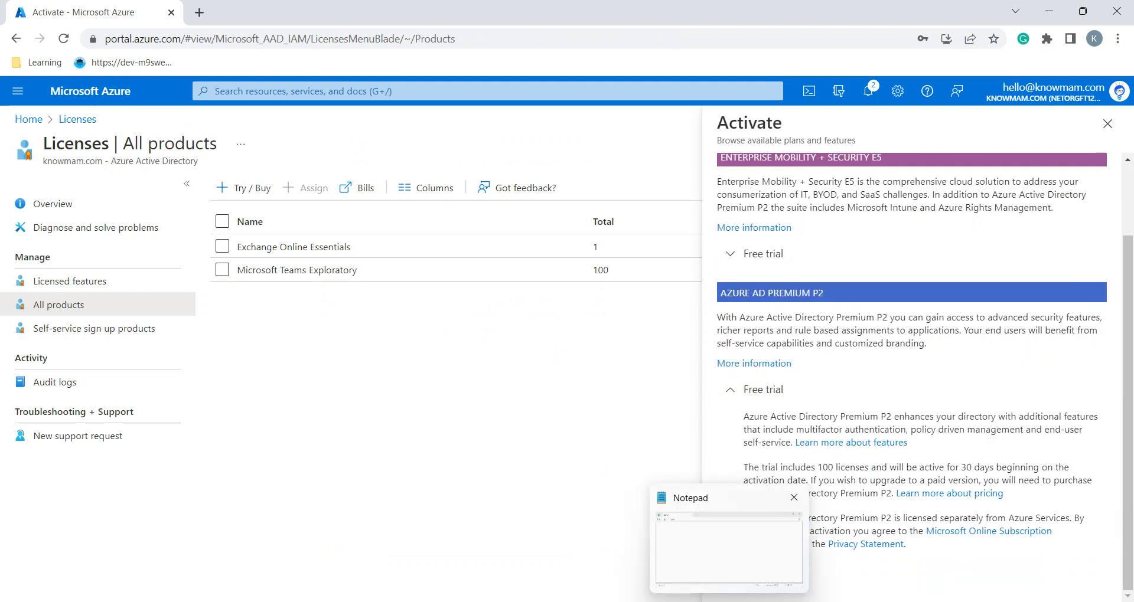
{"action": "left_click", "coordinate": [776, 573]}
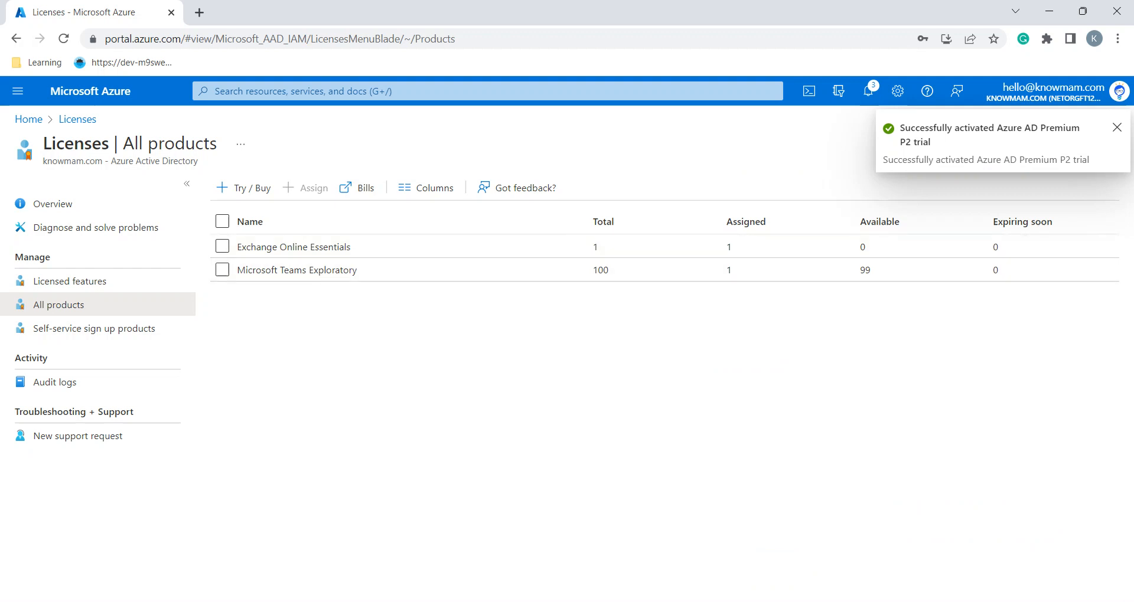
Reload All products with F5 until Azure AD Premium P2 appears with 100 licences
{"action": "key", "text": "alt+Tab"}
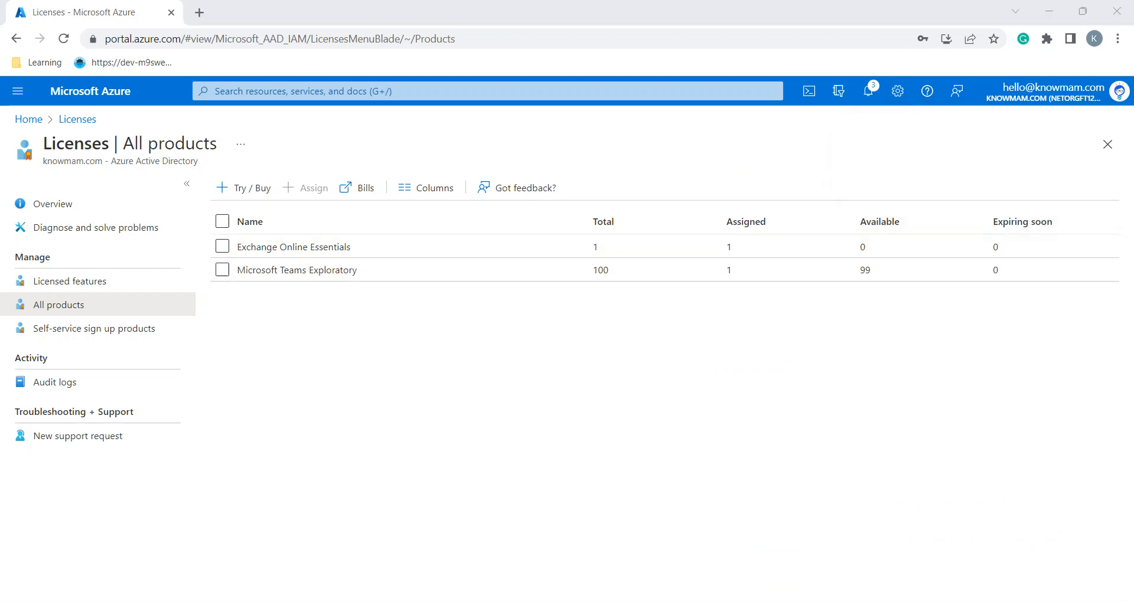
{"action": "scroll", "coordinate": [632, 319], "scroll_direction": "down", "scroll_amount": 3}
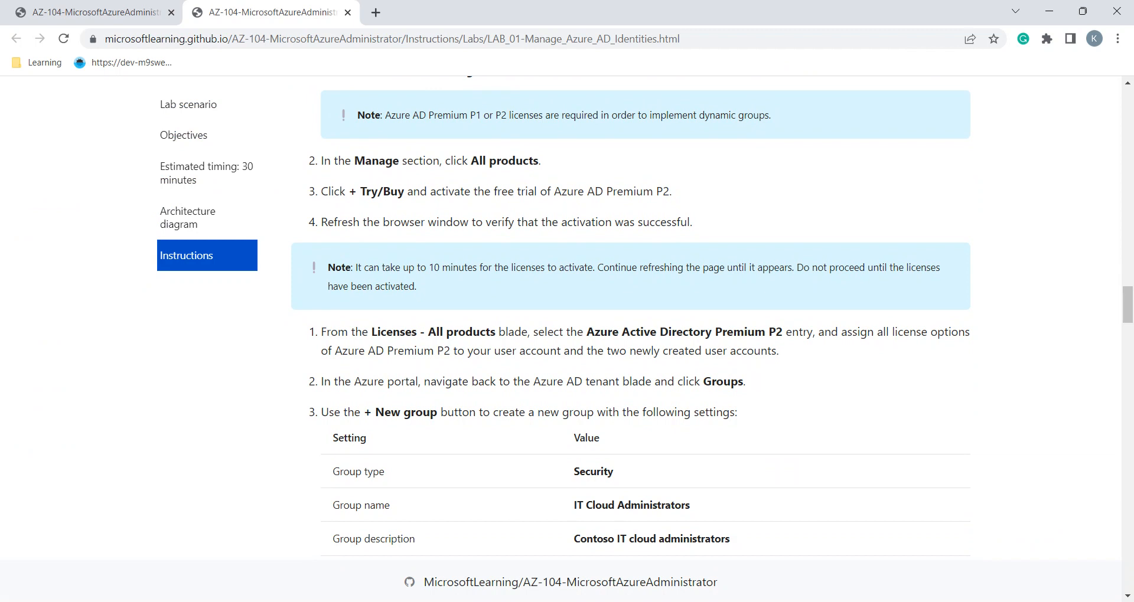
{"action": "key", "text": "alt+Tab"}
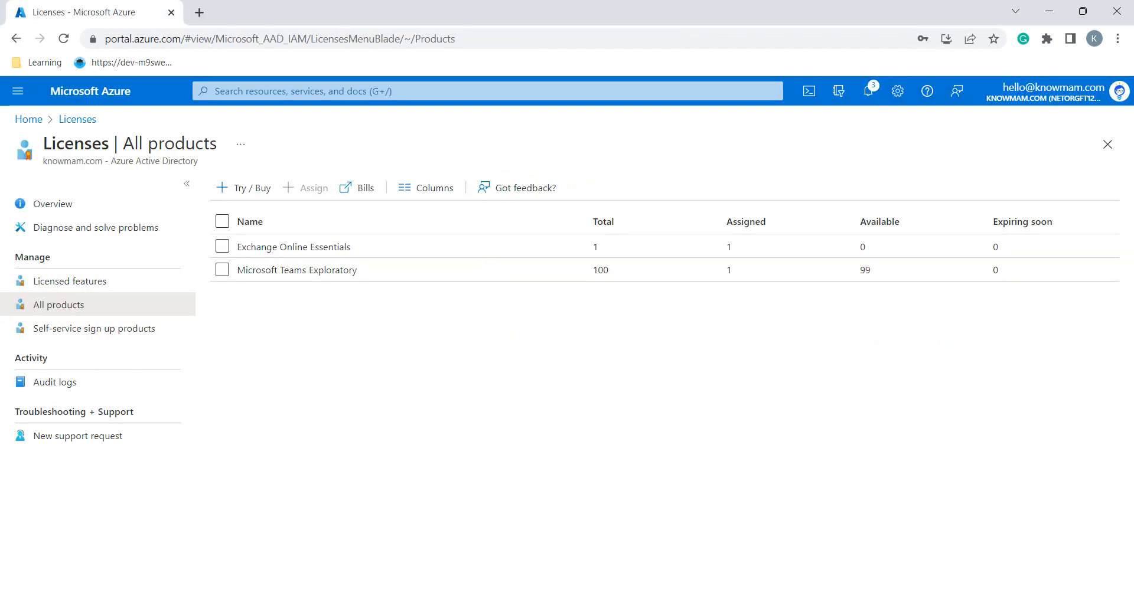
{"action": "key", "text": "F5"}
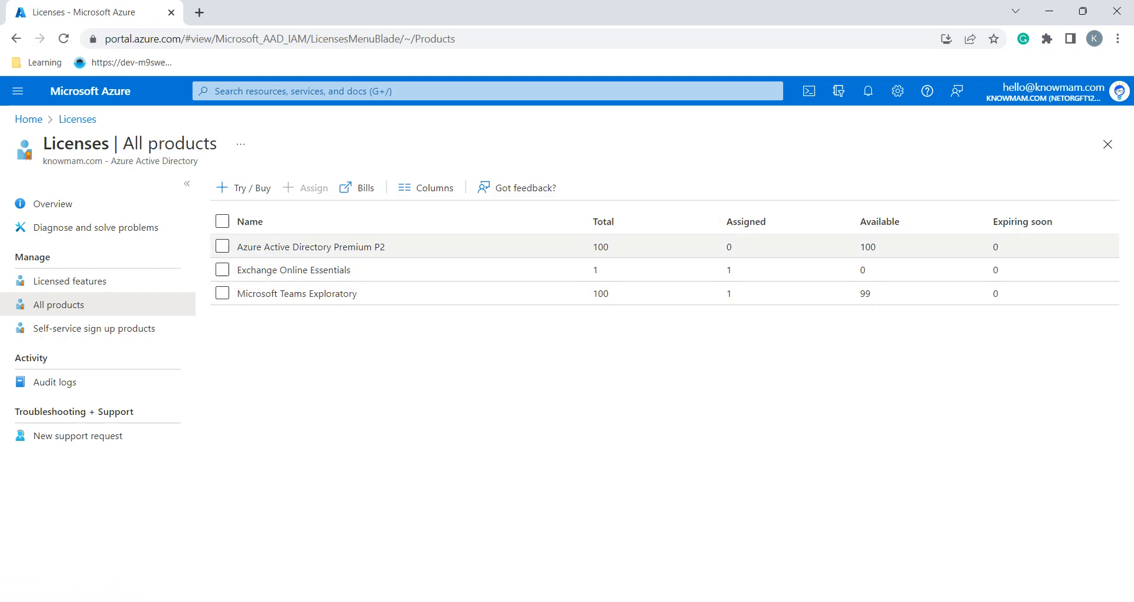
{"action": "key", "text": "alt+Tab"}
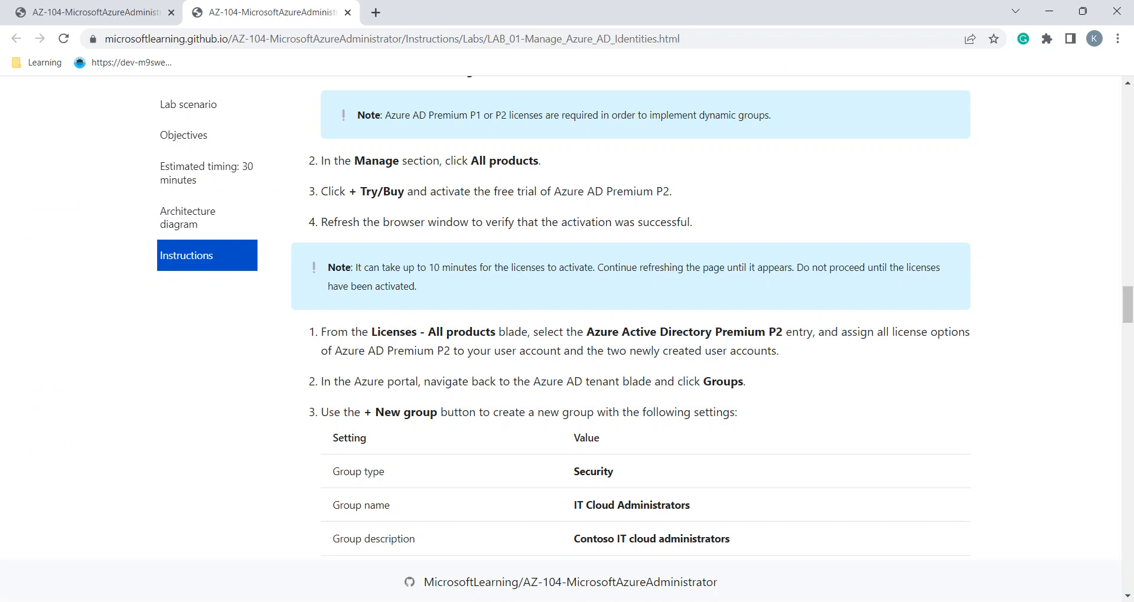
{"action": "scroll", "coordinate": [631, 316], "scroll_direction": "down", "scroll_amount": 2}
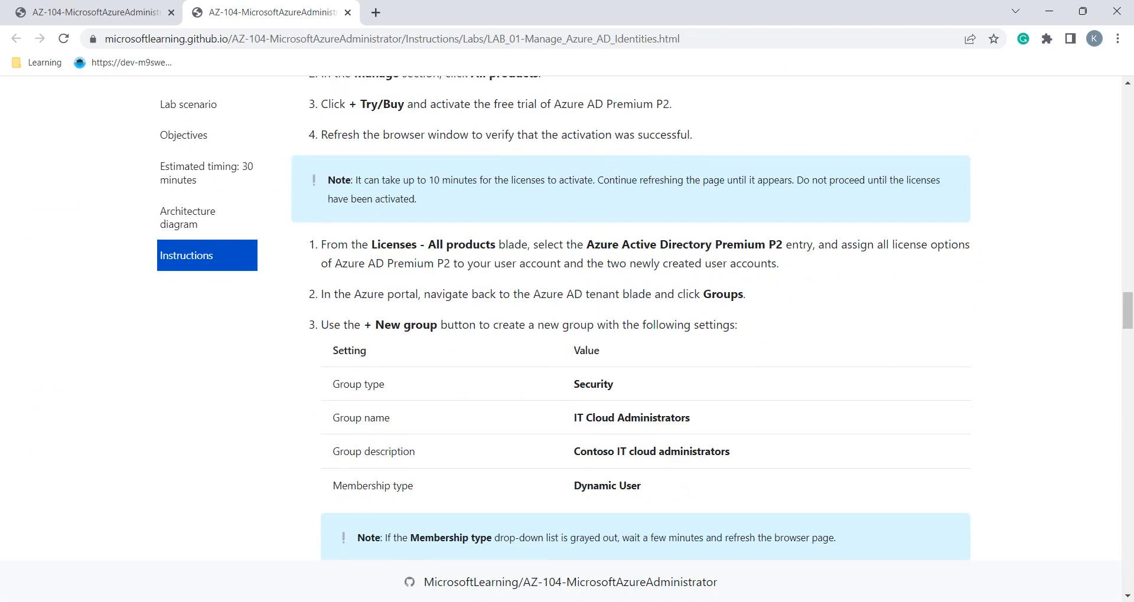
{"action": "scroll", "coordinate": [630, 318], "scroll_direction": "down", "scroll_amount": 1}
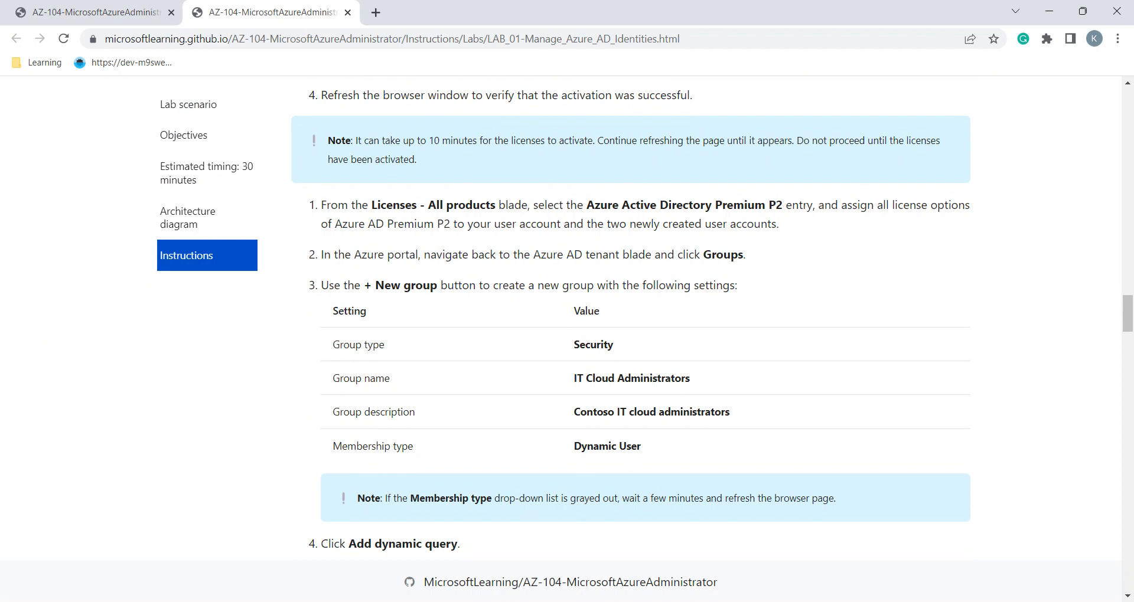
{"action": "scroll", "coordinate": [631, 322], "scroll_direction": "down", "scroll_amount": 1}
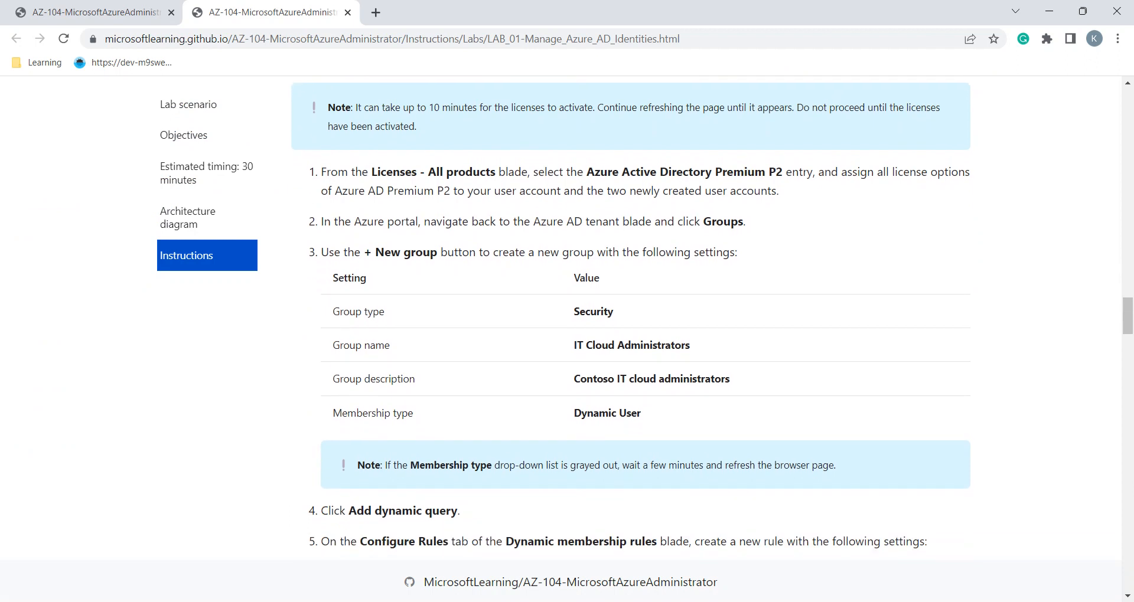
{"action": "key", "text": "alt+Tab"}
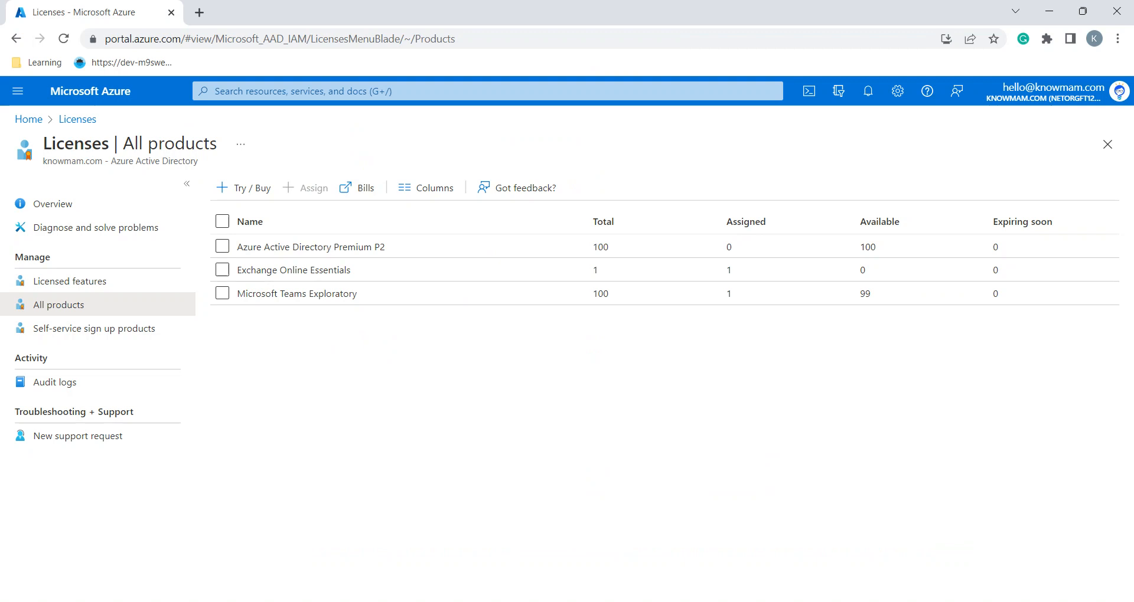
Open Groups via the portal search ('grou') and start a new group
{"action": "left_click", "coordinate": [303, 91]}
{"action": "type", "text": "grou"}
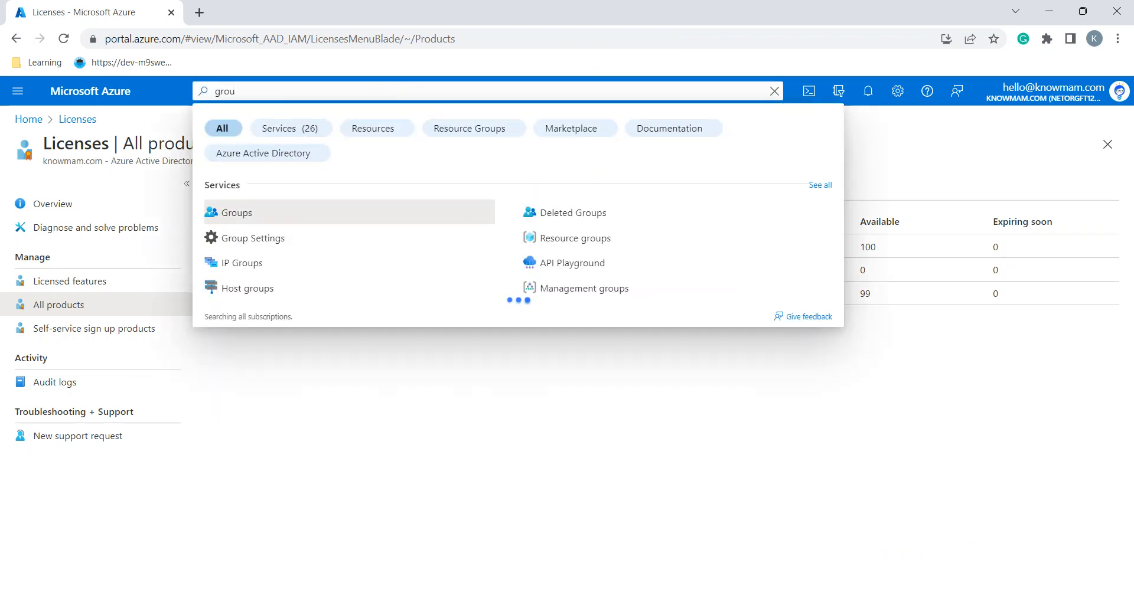
{"action": "left_click", "coordinate": [237, 212]}
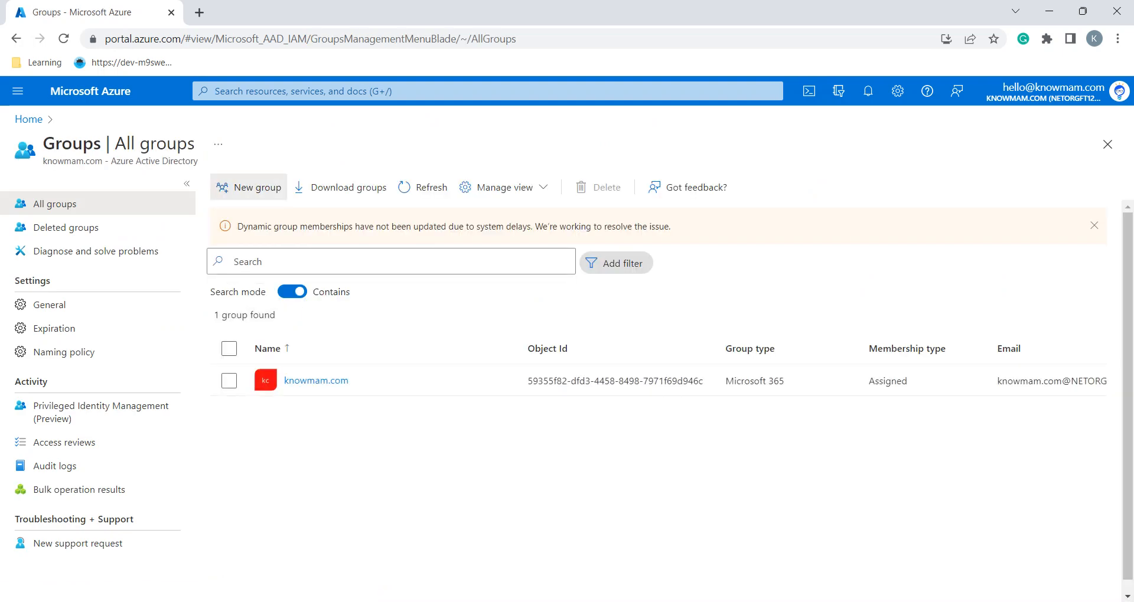
{"action": "left_click", "coordinate": [248, 187]}
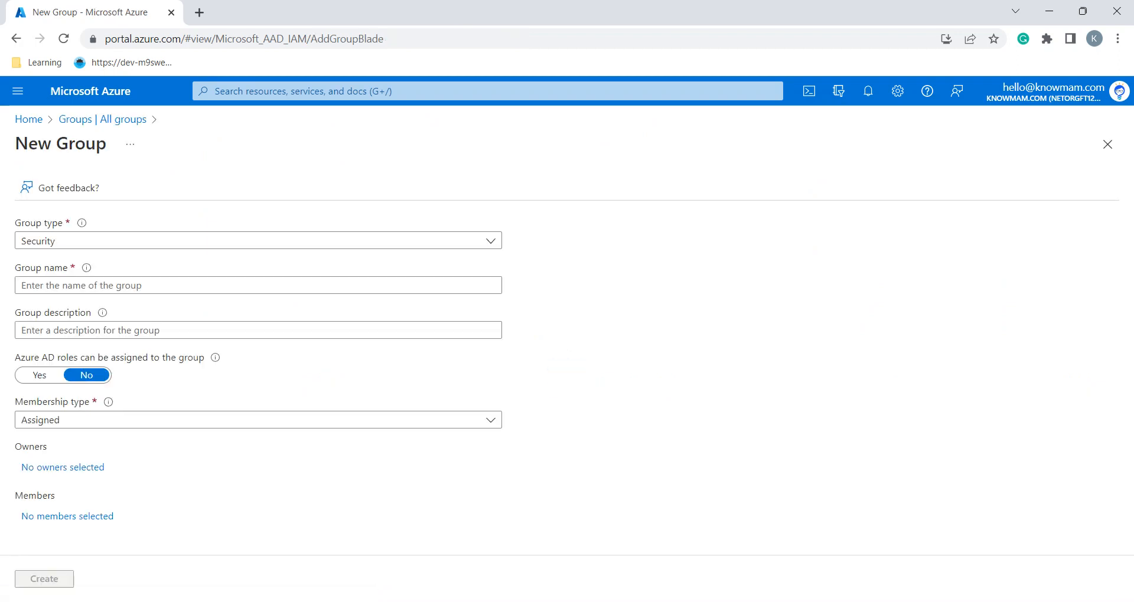
Enter IT Cloud Administrators as the group name, copied from the lab page
{"action": "key", "text": "alt+Tab"}
{"action": "scroll", "coordinate": [630, 319], "scroll_direction": "down", "scroll_amount": 2}
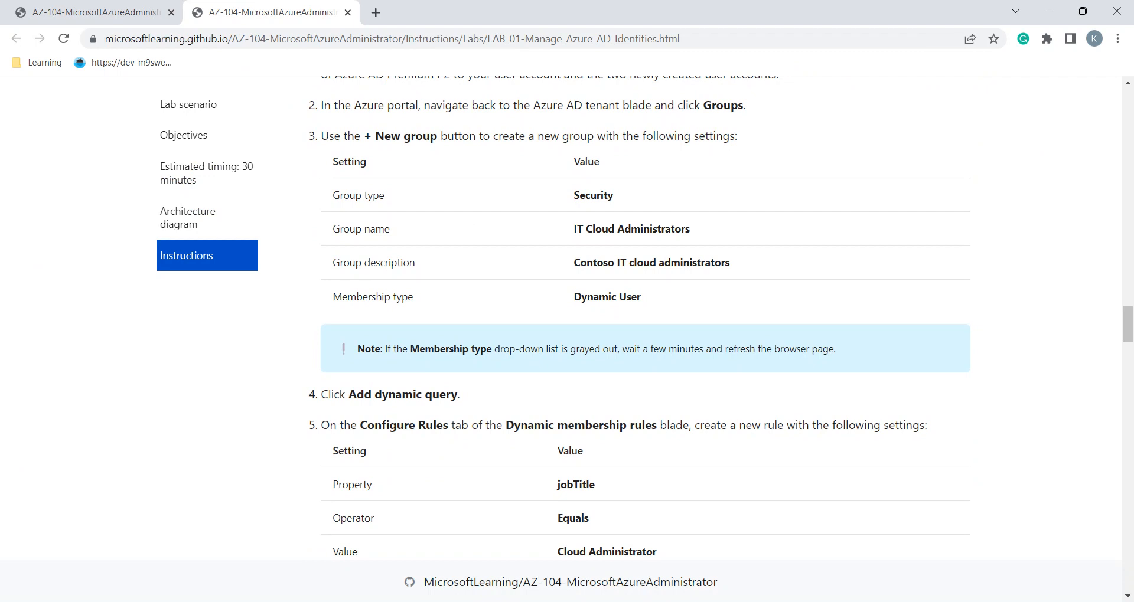
{"action": "key", "text": "alt+Tab"}
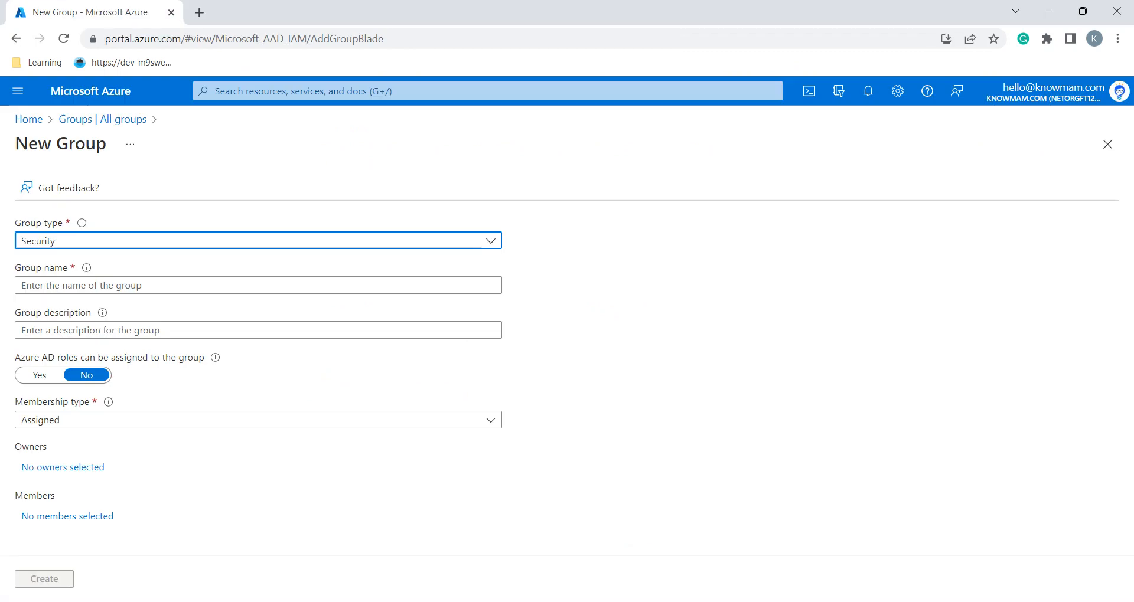
{"action": "left_click", "coordinate": [258, 285]}
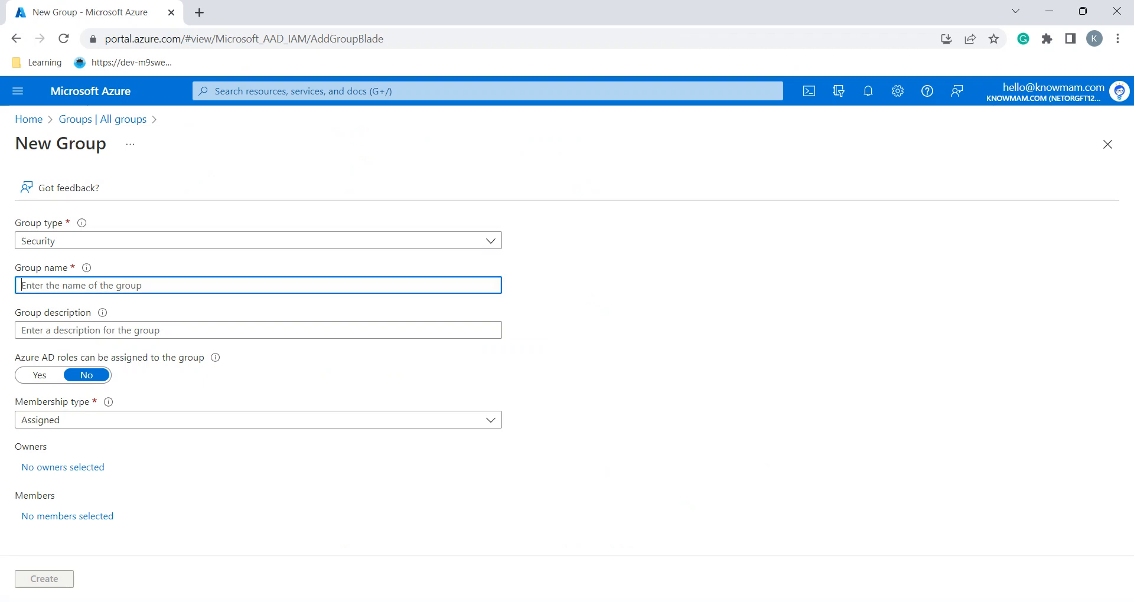
{"action": "key", "text": "alt+Tab"}
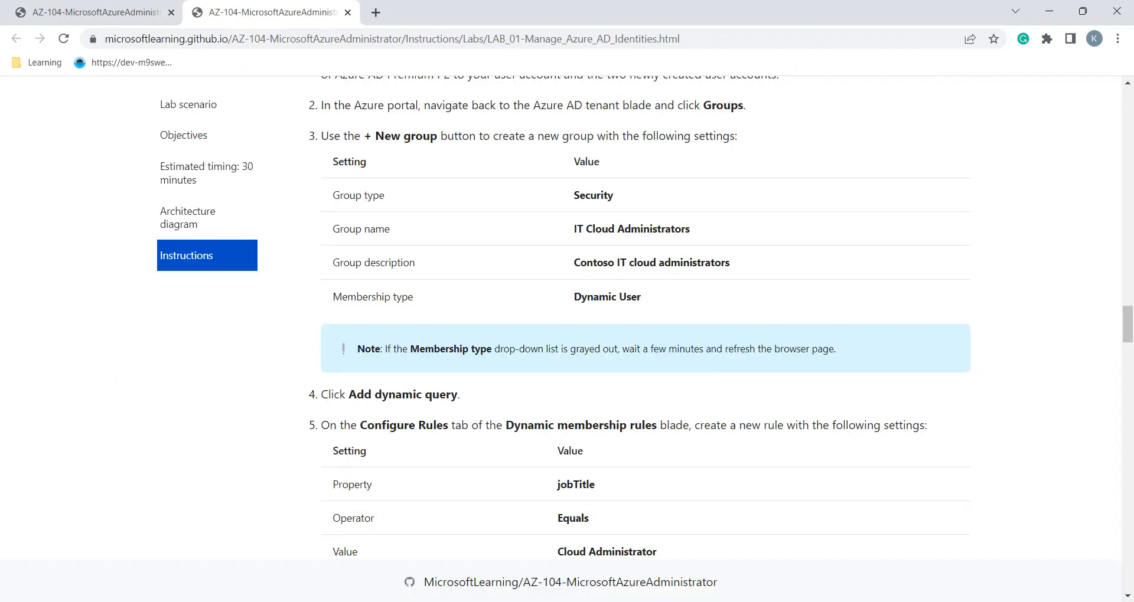
{"action": "triple_click", "coordinate": [601, 229]}
{"action": "key", "text": "ctrl+c"}
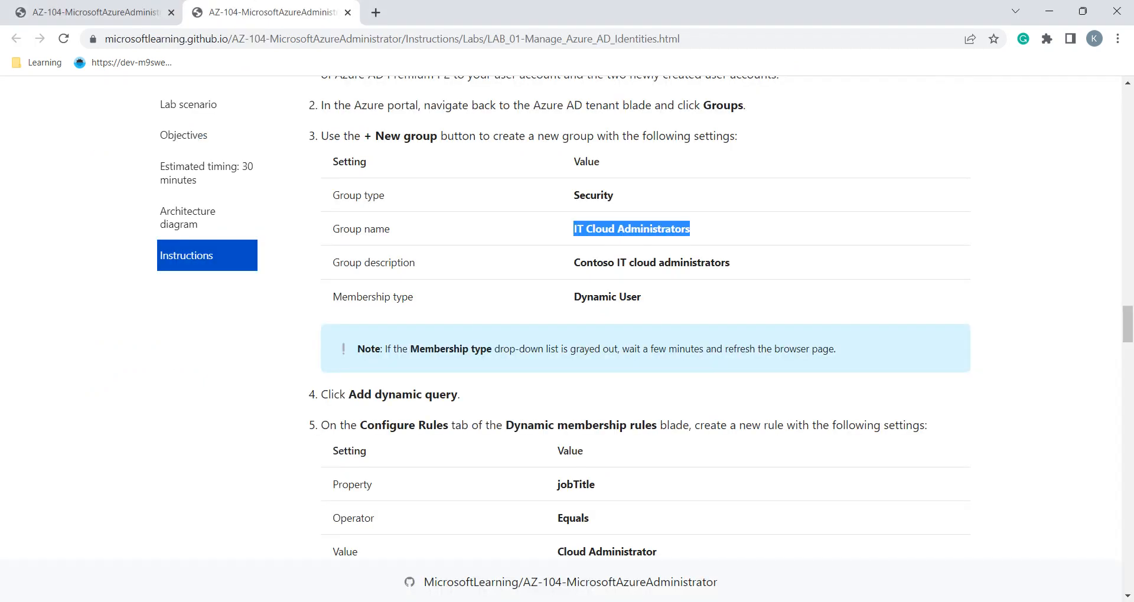
{"action": "key", "text": "alt+Tab"}
{"action": "key", "text": "ctrl+v"}
{"action": "key", "text": "Tab"}
Set the group description to Contoso IT cloud administrators
{"action": "key", "text": "alt+Tab"}
{"action": "triple_click", "coordinate": [643, 263]}
{"action": "key", "text": "ctrl+c"}
{"action": "key", "text": "alt+Tab"}
{"action": "key", "text": "ctrl+v"}
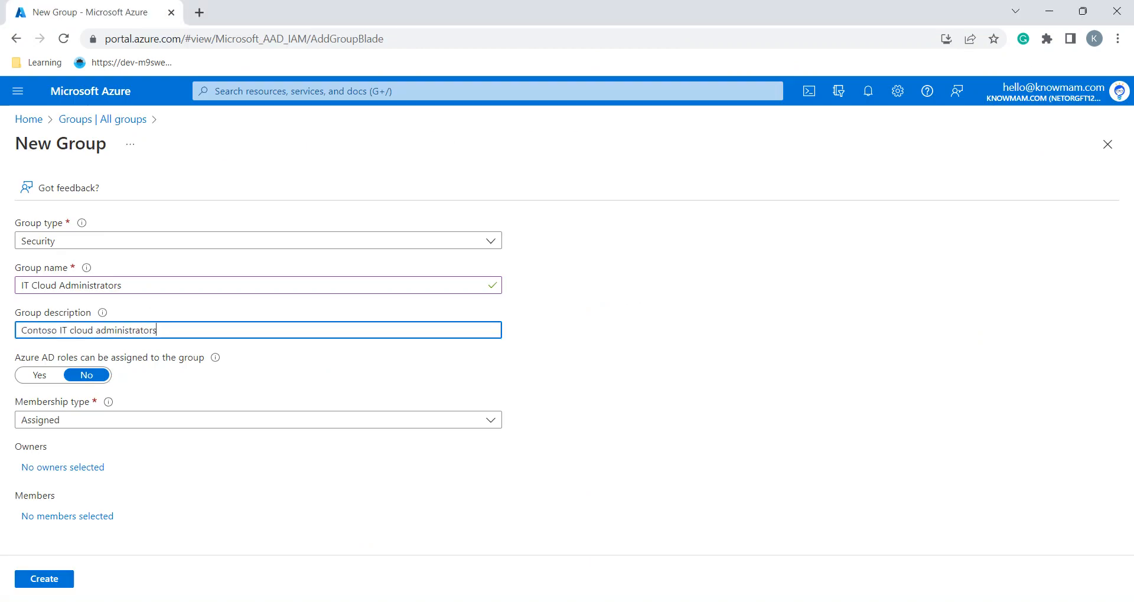
{"action": "key", "text": "Tab"}
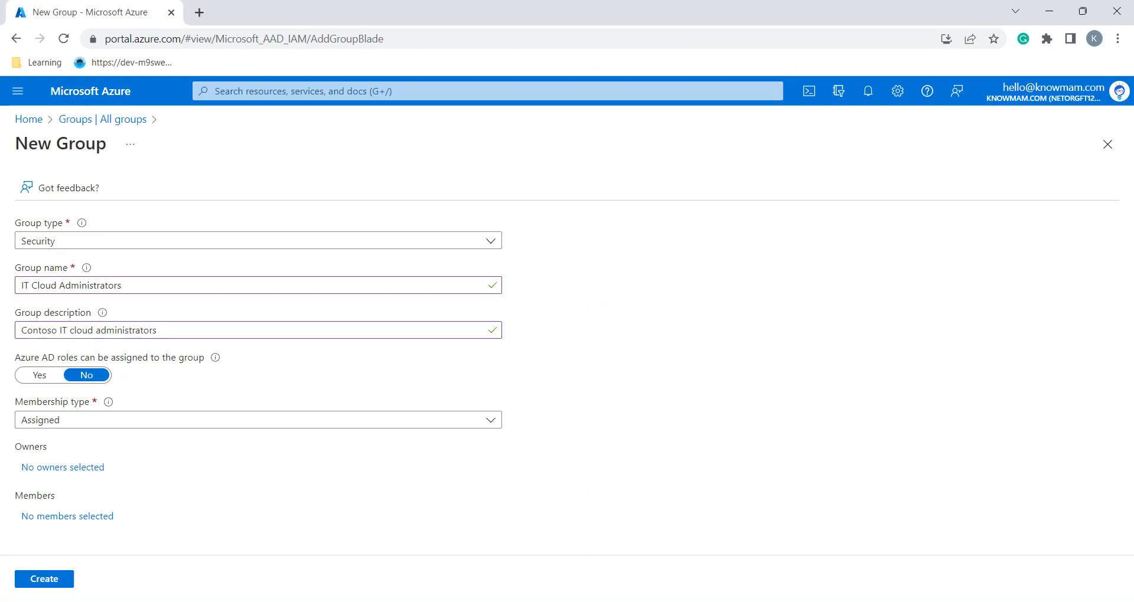
Set Membership type to Dynamic User and read the next lab instructions
{"action": "key", "text": "alt+Tab"}
{"action": "scroll", "coordinate": [640, 316], "scroll_direction": "down", "scroll_amount": 1}
{"action": "key", "text": "alt+Tab"}
{"action": "left_click", "coordinate": [258, 420]}
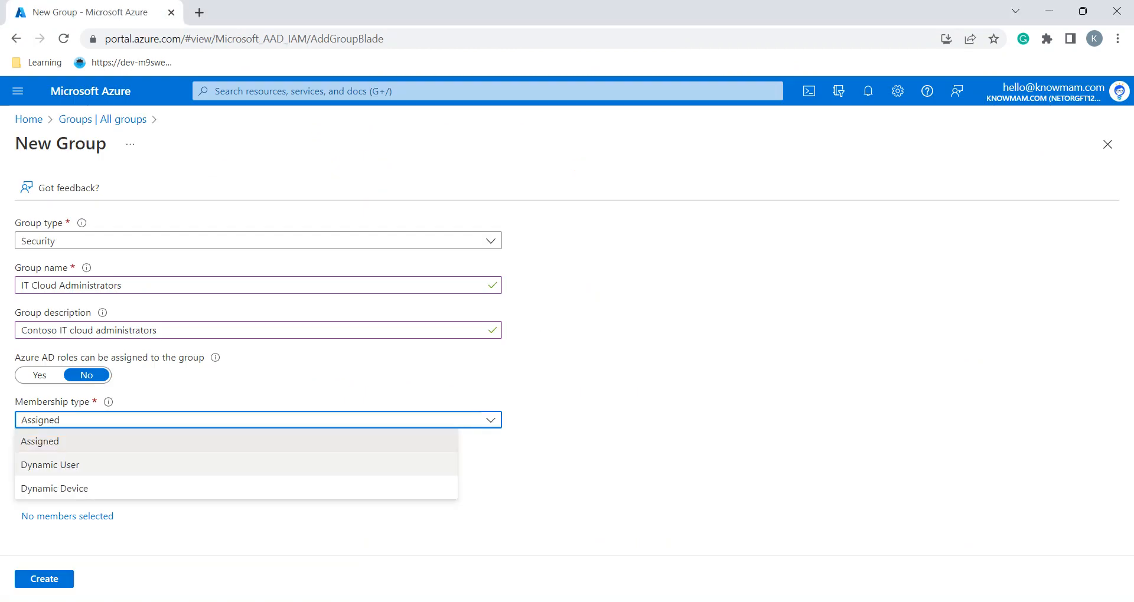
{"action": "left_click", "coordinate": [258, 464]}
{"action": "key", "text": "alt+Tab"}
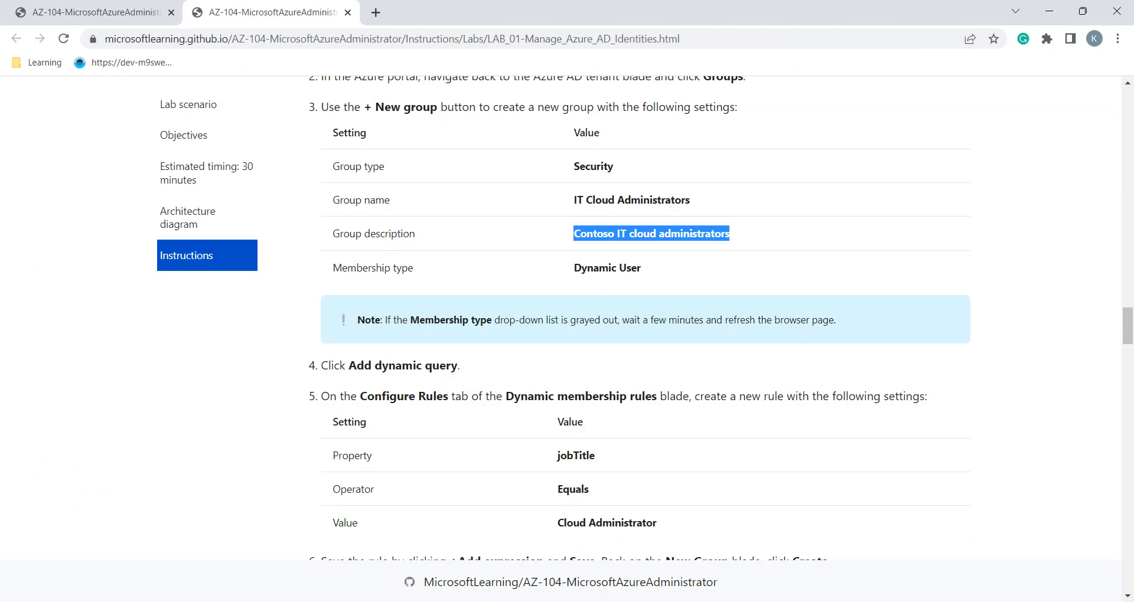
{"action": "scroll", "coordinate": [639, 318], "scroll_direction": "down", "scroll_amount": 1}
{"action": "left_click", "coordinate": [639, 318]}
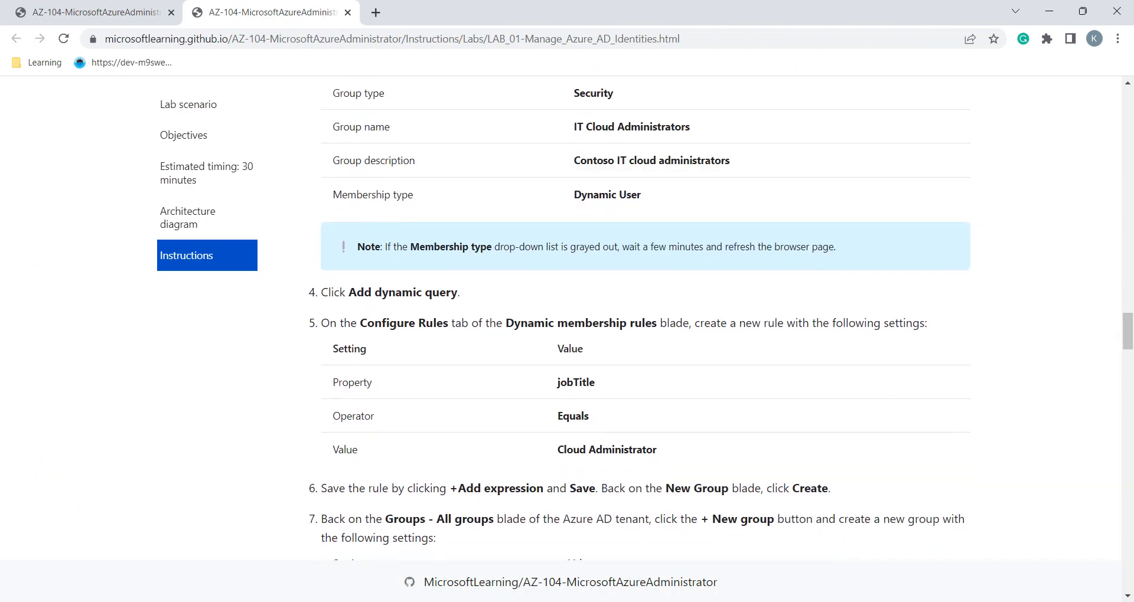
{"action": "scroll", "coordinate": [639, 318], "scroll_direction": "down", "scroll_amount": 2}
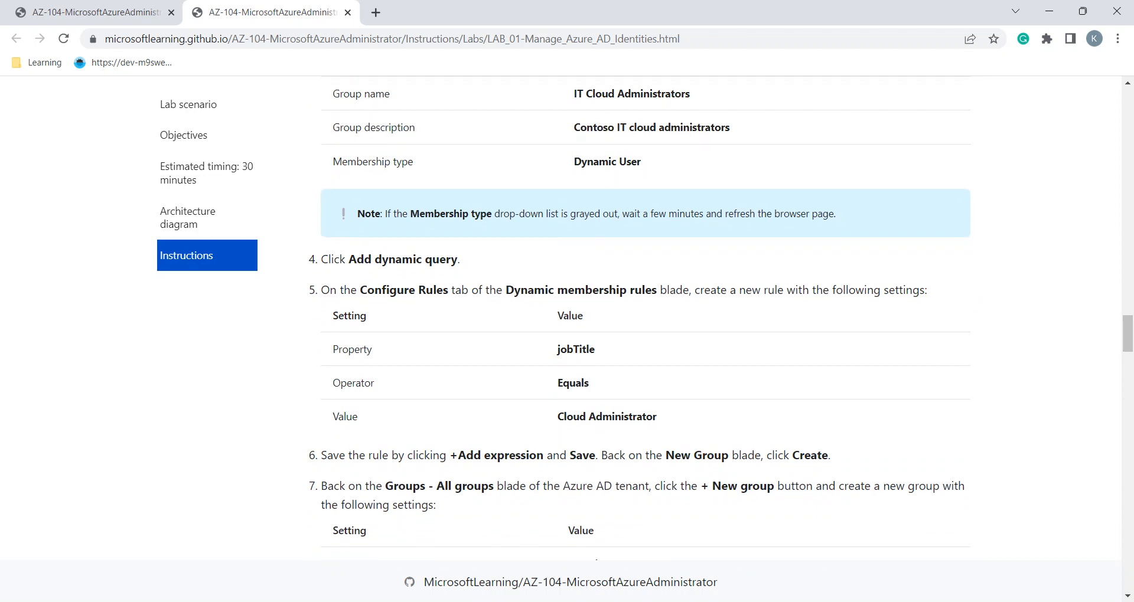
{"action": "scroll", "coordinate": [640, 318], "scroll_direction": "down", "scroll_amount": 1}
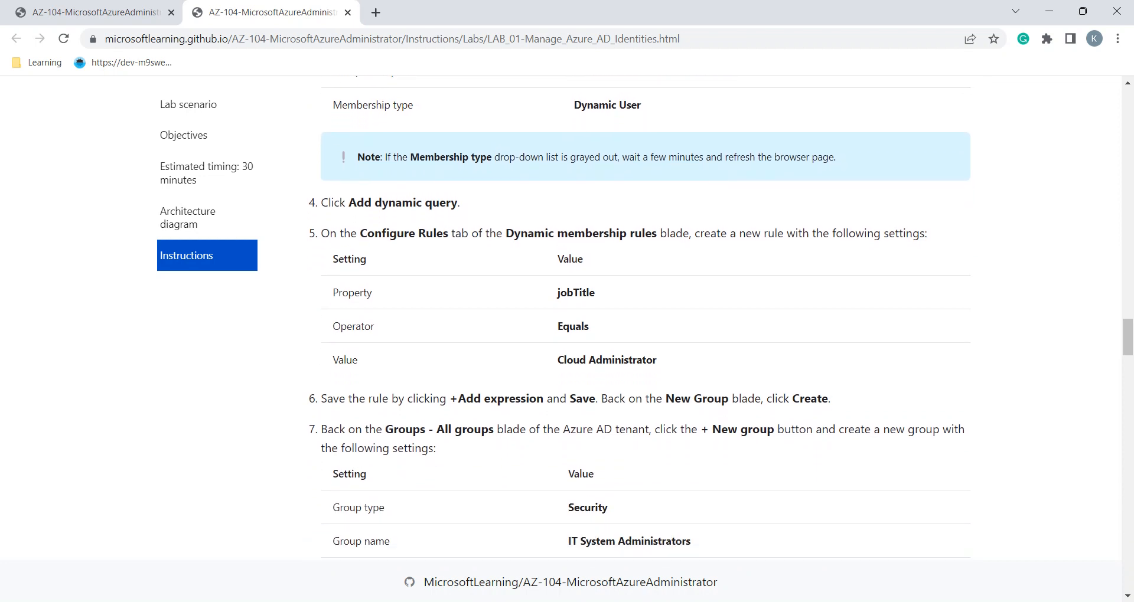
{"action": "key", "text": "alt+Tab"}
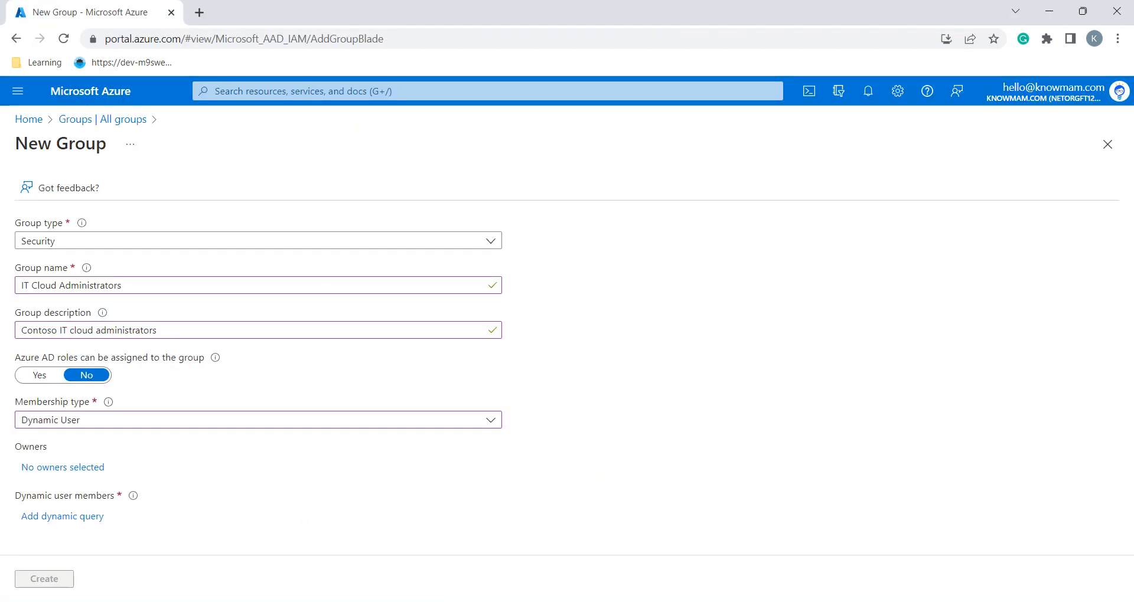
Open the dynamic membership rule editor and set the rule property to jobTitle
{"action": "left_click", "coordinate": [62, 516]}
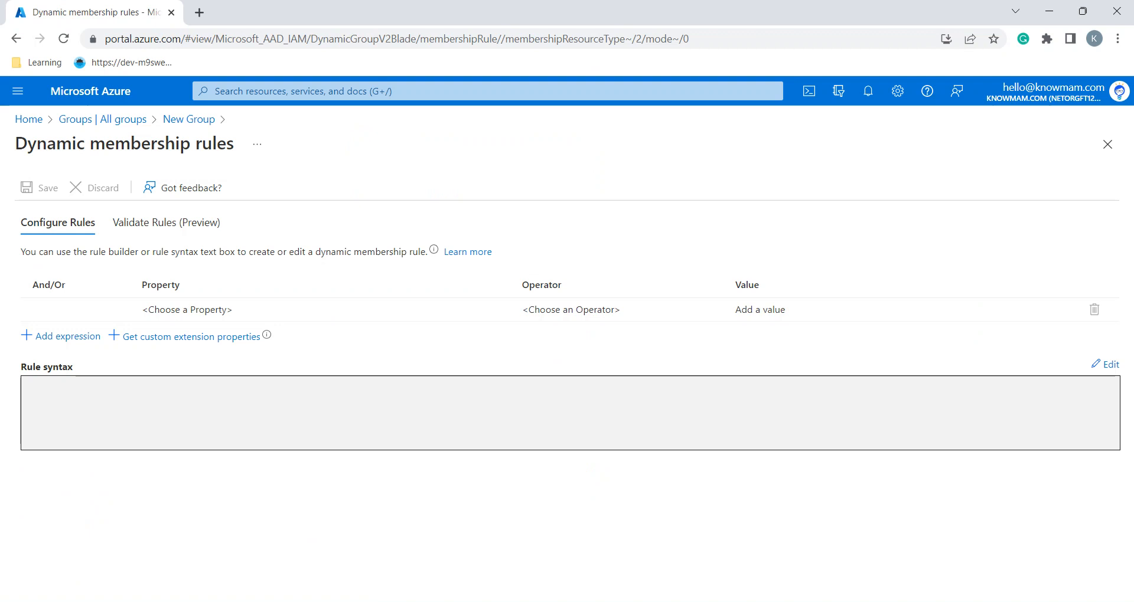
{"action": "key", "text": "alt+Tab"}
{"action": "scroll", "coordinate": [721, 317], "scroll_direction": "down", "scroll_amount": 1}
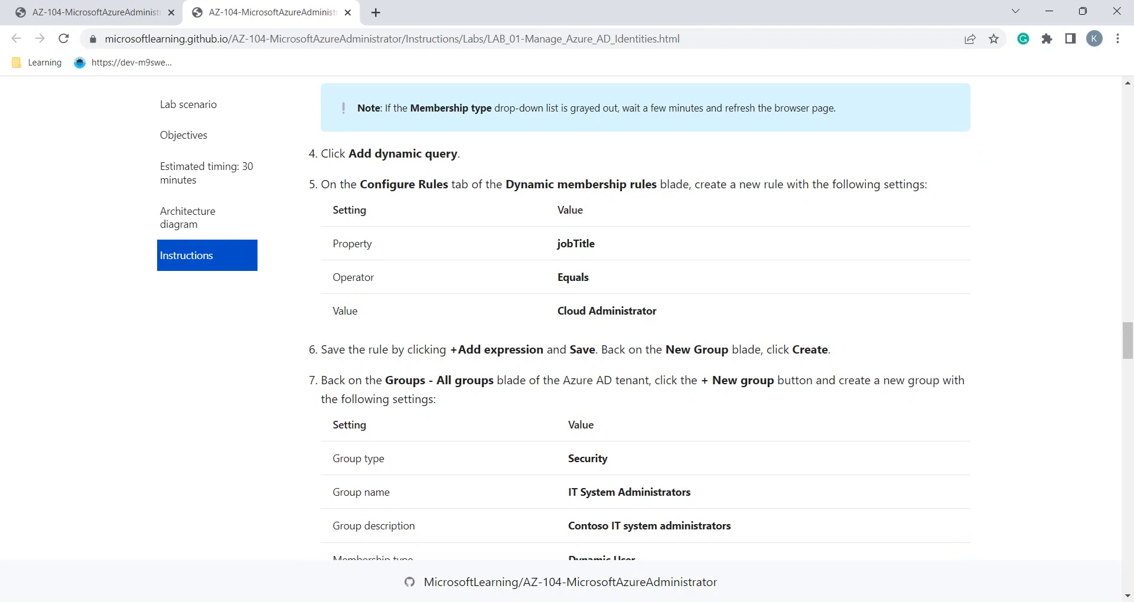
{"action": "key", "text": "alt+Tab"}
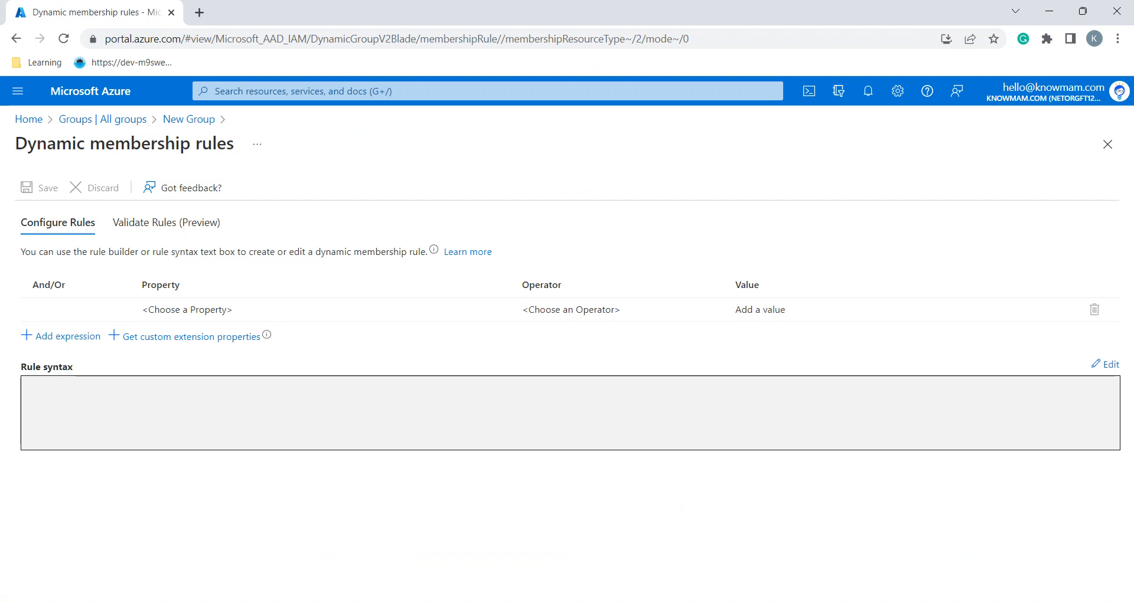
{"action": "key", "text": "alt+Tab"}
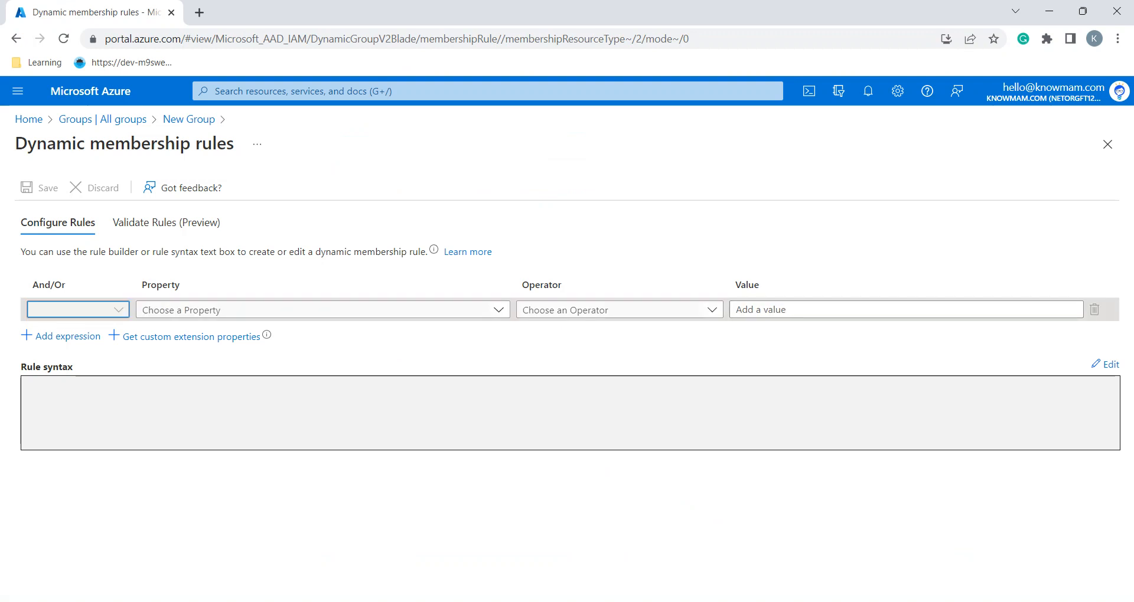
{"action": "left_click", "coordinate": [322, 310]}
{"action": "key", "text": "alt+Tab"}
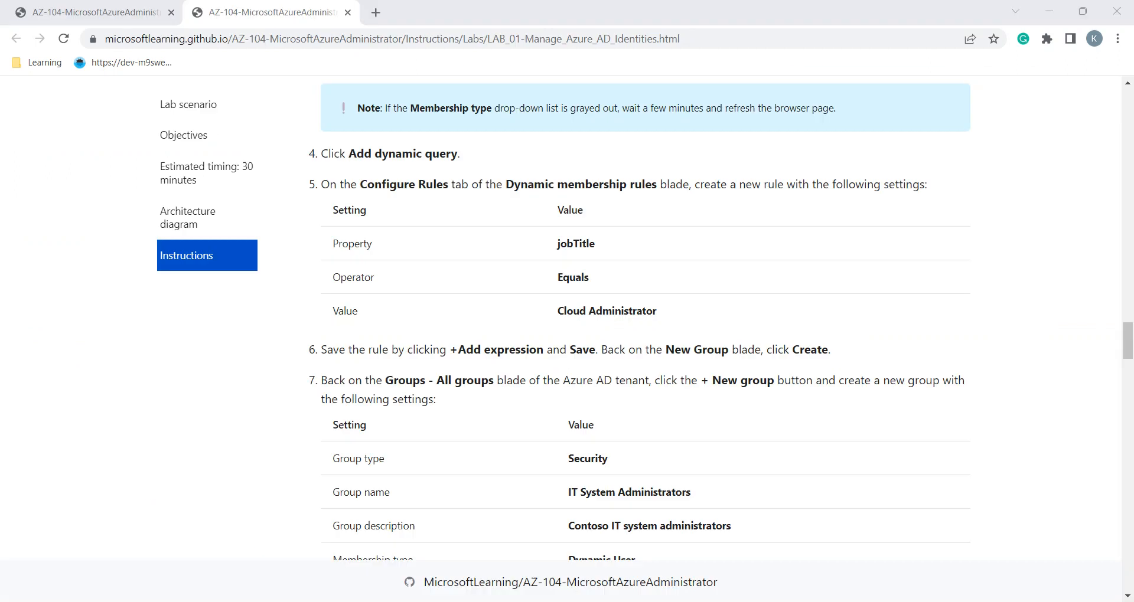
{"action": "key", "text": "alt+Tab"}
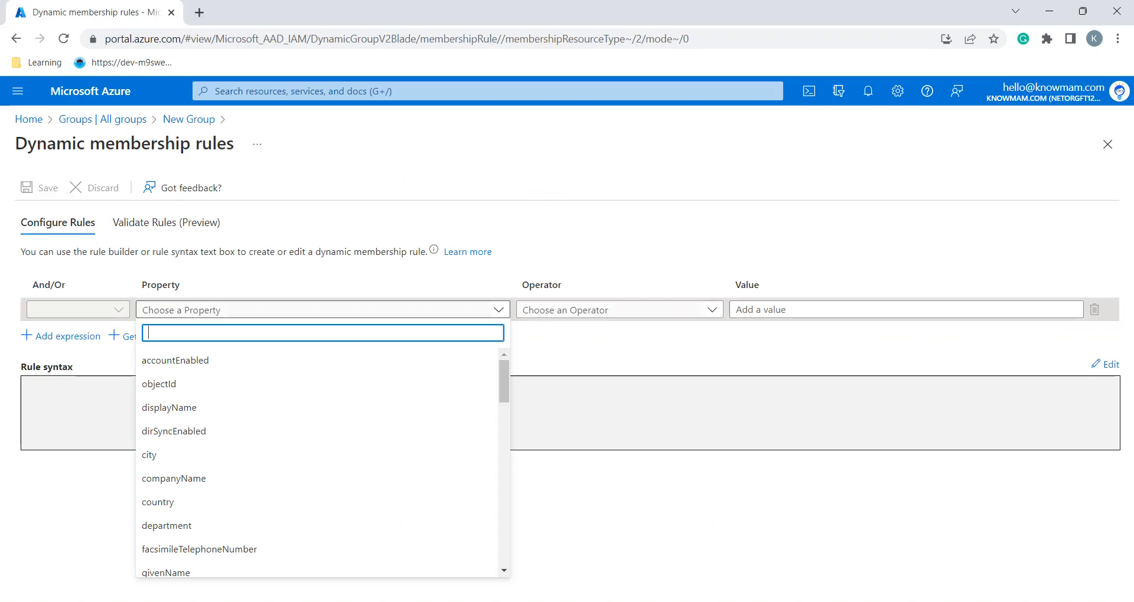
{"action": "type", "text": "jo"}
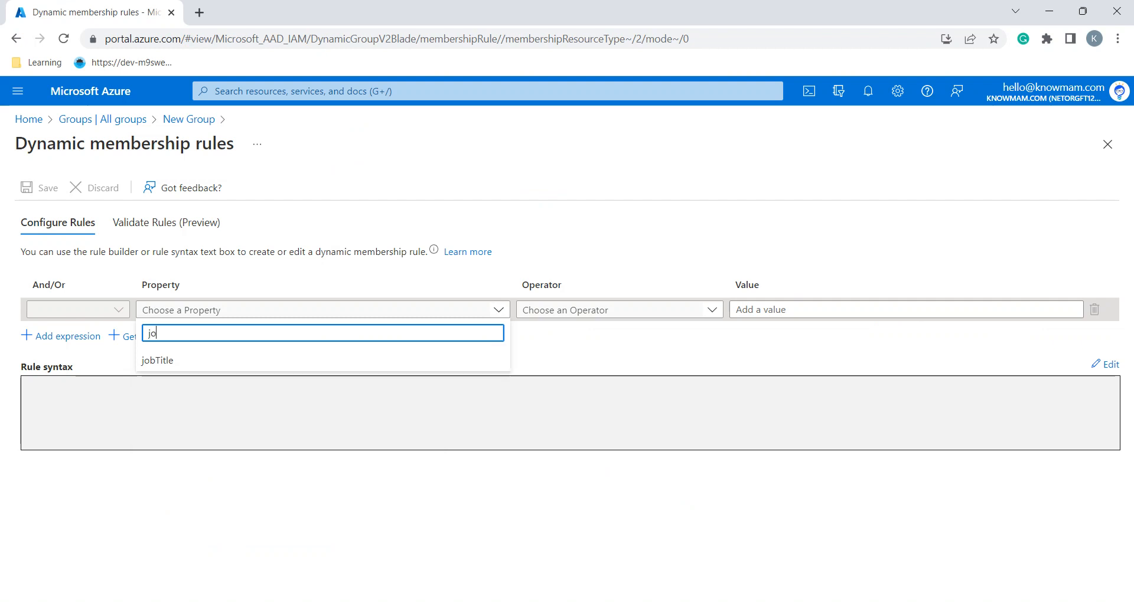
{"action": "key", "text": "Return"}
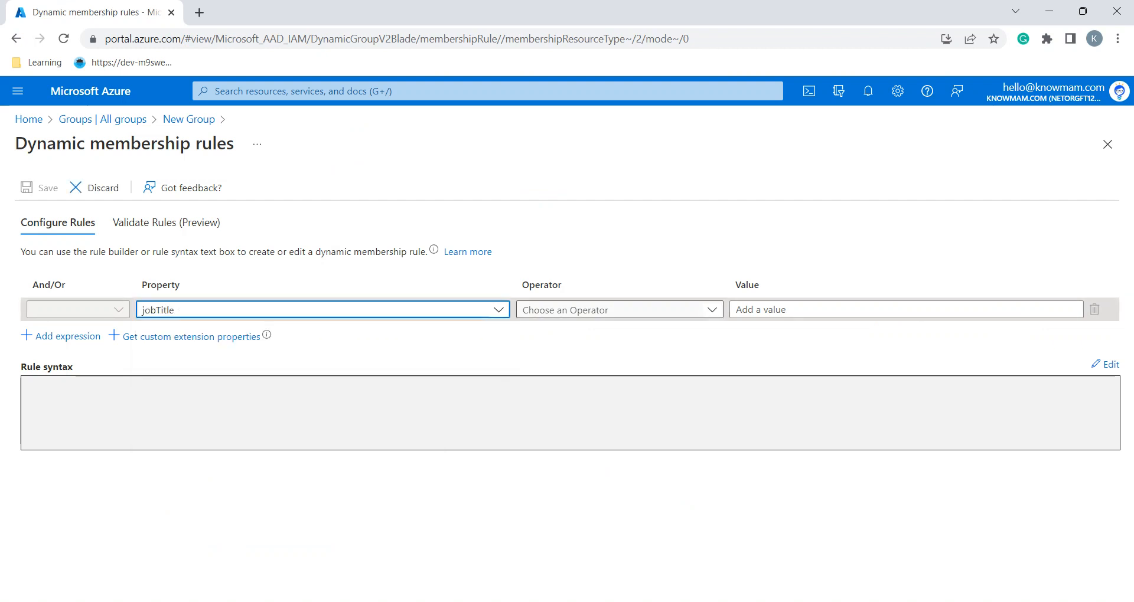
Set the rule operator to Equals
{"action": "key", "text": "alt+Tab"}
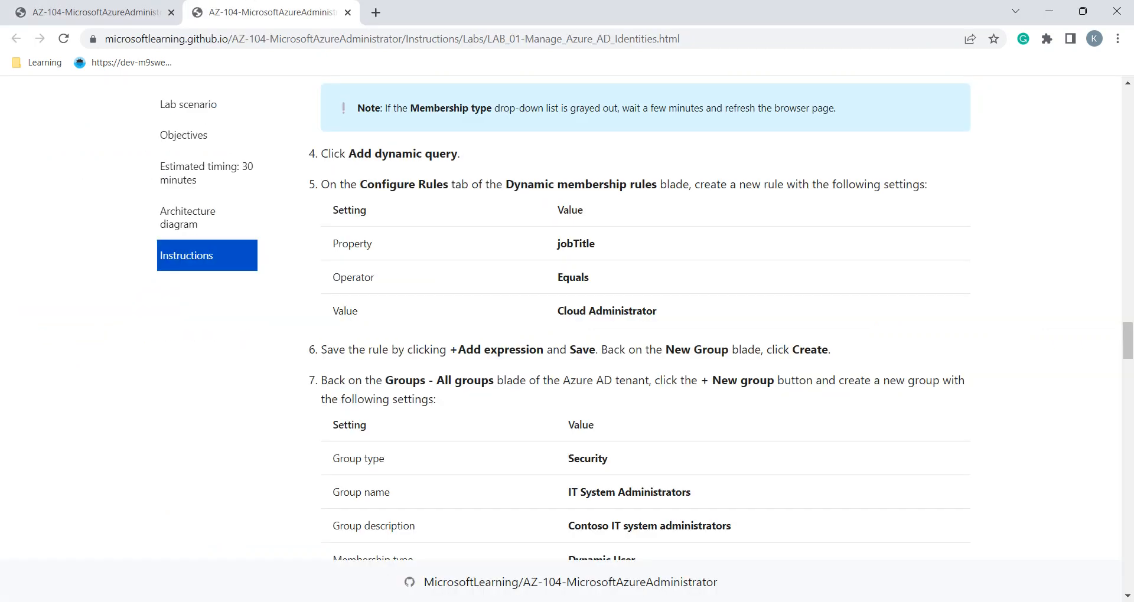
{"action": "key", "text": "alt+Tab"}
{"action": "key", "text": "Tab"}
{"action": "type", "text": "e"}
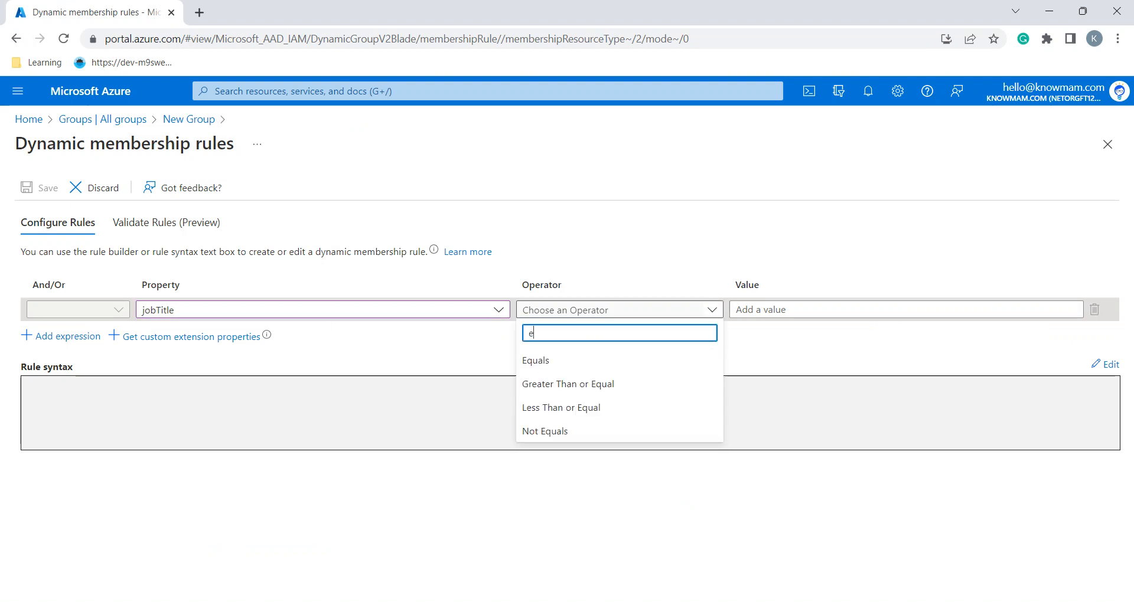
{"action": "key", "text": "Down"}
{"action": "key", "text": "Return"}
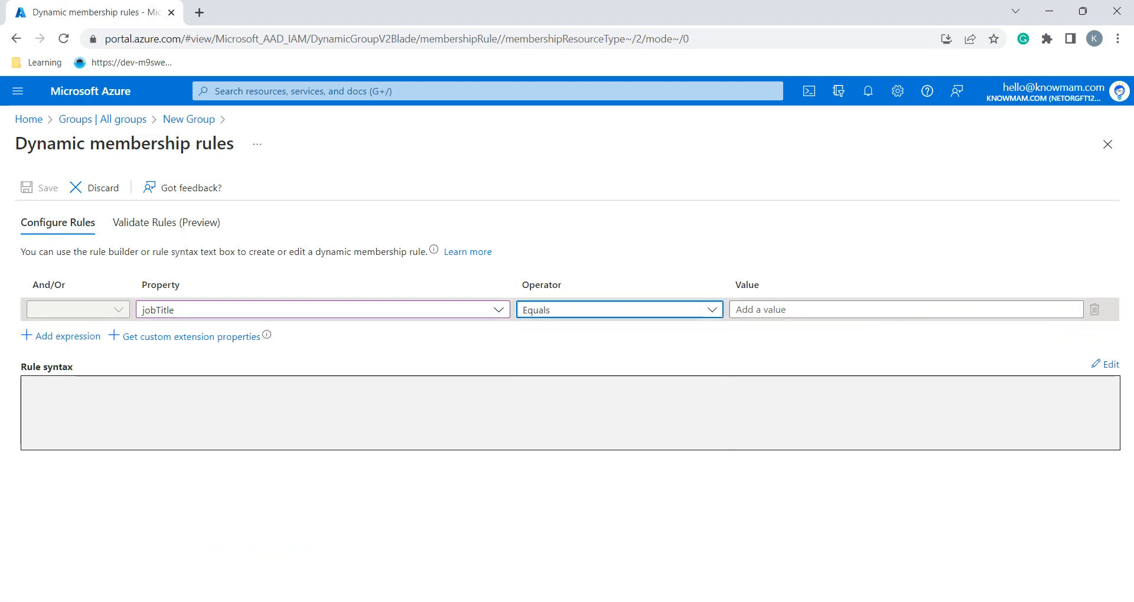
Paste 'Cloud Administrator' as the rule value and save the rule user.jobTitle -eq "Cloud Administrator"
{"action": "key", "text": "alt+Tab"}
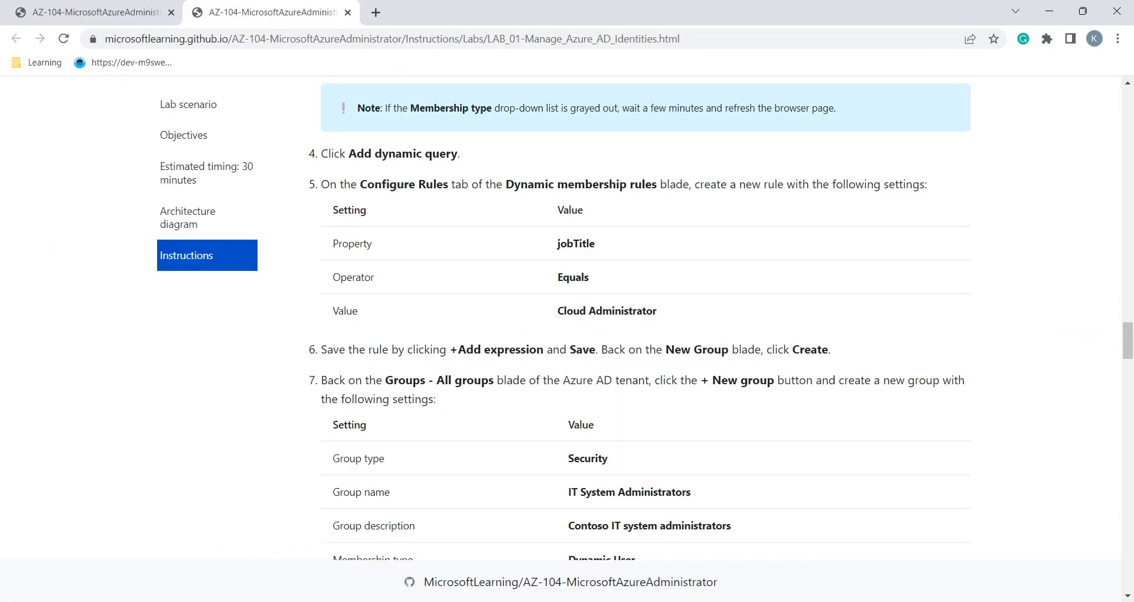
{"action": "key", "text": "alt+Tab"}
{"action": "key", "text": "Tab"}
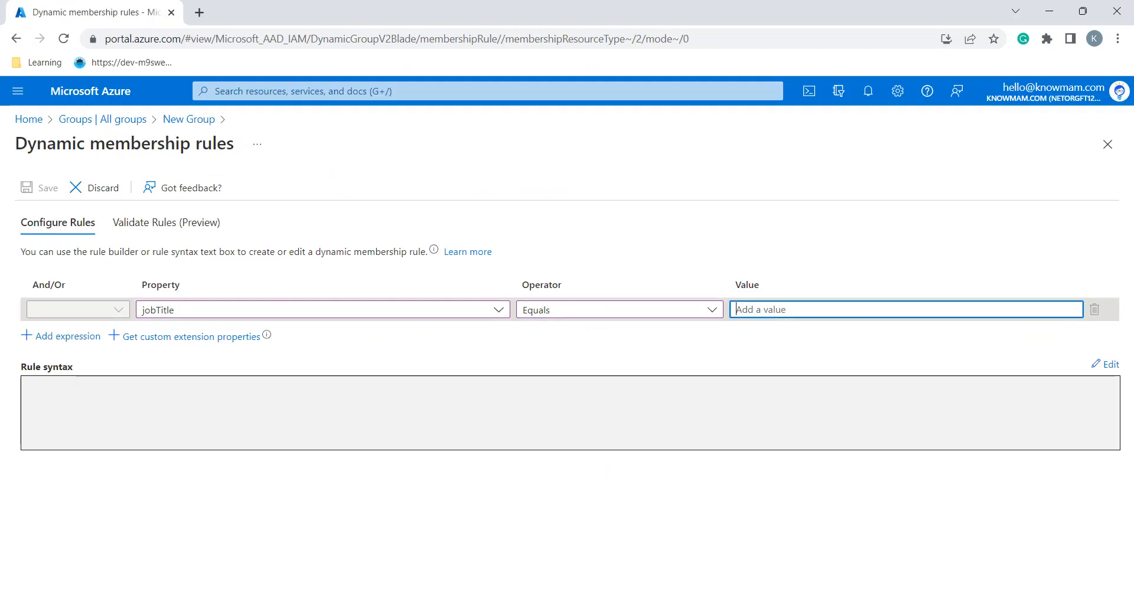
{"action": "key", "text": "alt+Tab"}
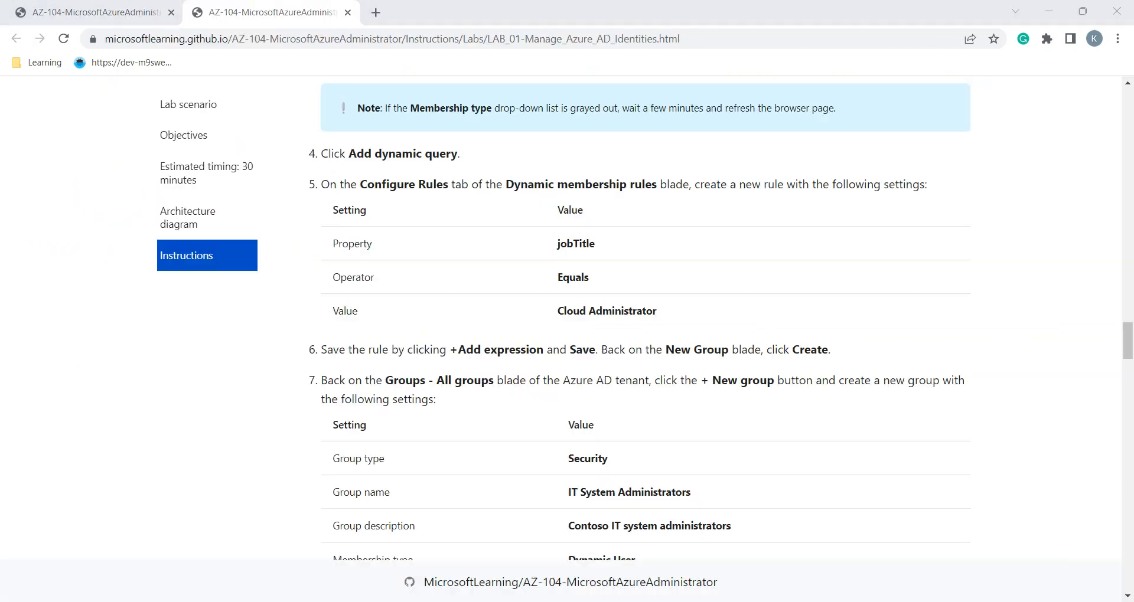
{"action": "left_click_drag", "start_coordinate": [657, 311], "coordinate": [558, 311]}
{"action": "key", "text": "ctrl+c"}
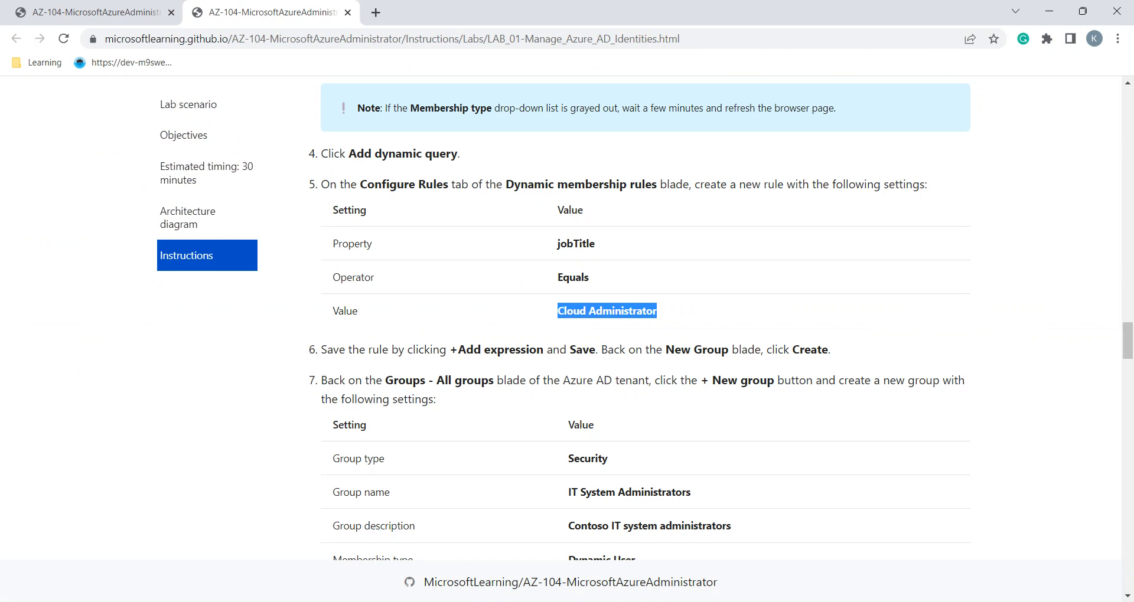
{"action": "key", "text": "alt+Tab"}
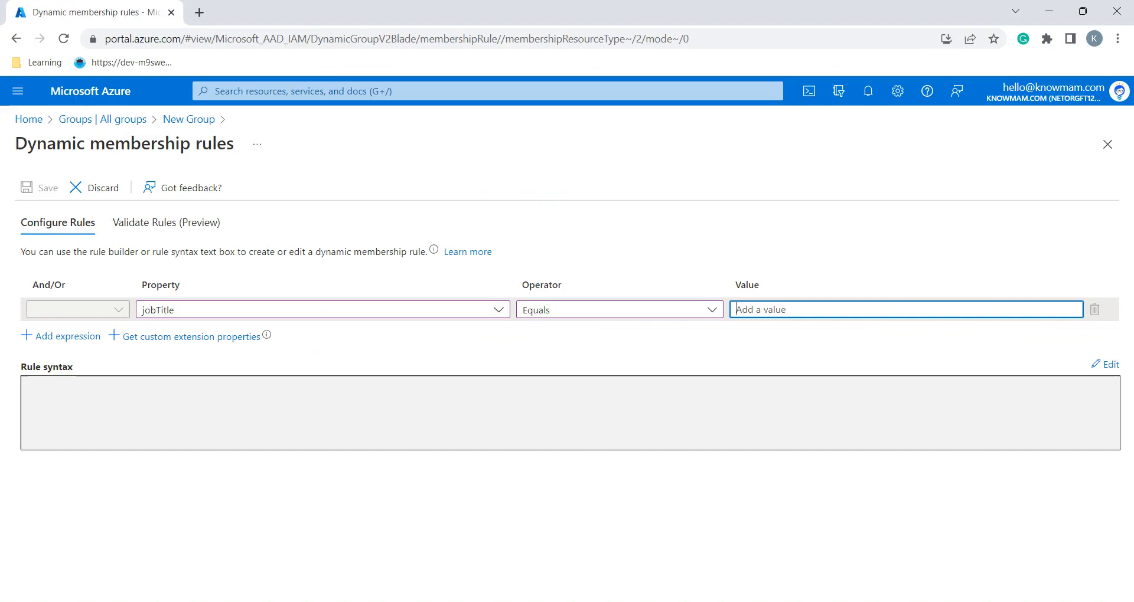
{"action": "key", "text": "ctrl+v"}
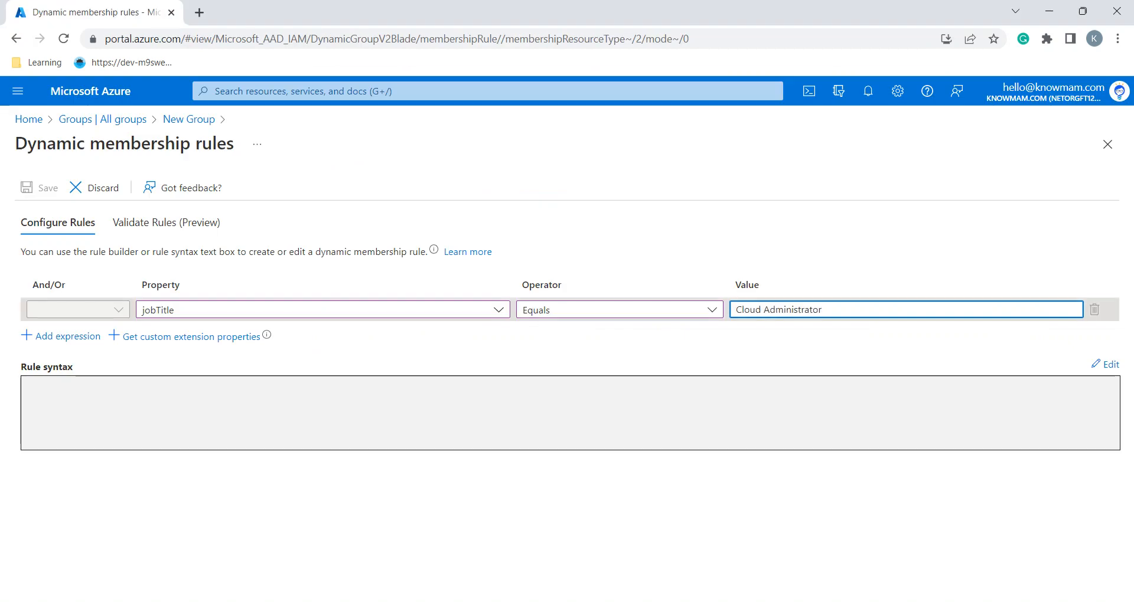
{"action": "key", "text": "Tab"}
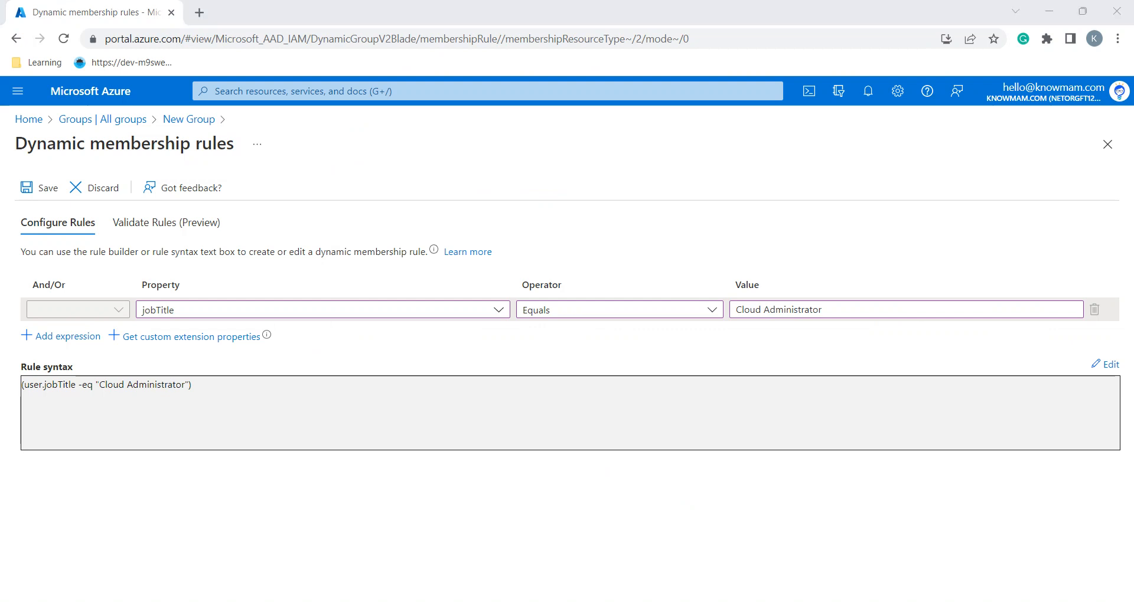
{"action": "key", "text": "alt+Tab"}
{"action": "scroll", "coordinate": [649, 319], "scroll_direction": "down", "scroll_amount": 2}
{"action": "key", "text": "alt+Tab"}
{"action": "left_click", "coordinate": [39, 187]}
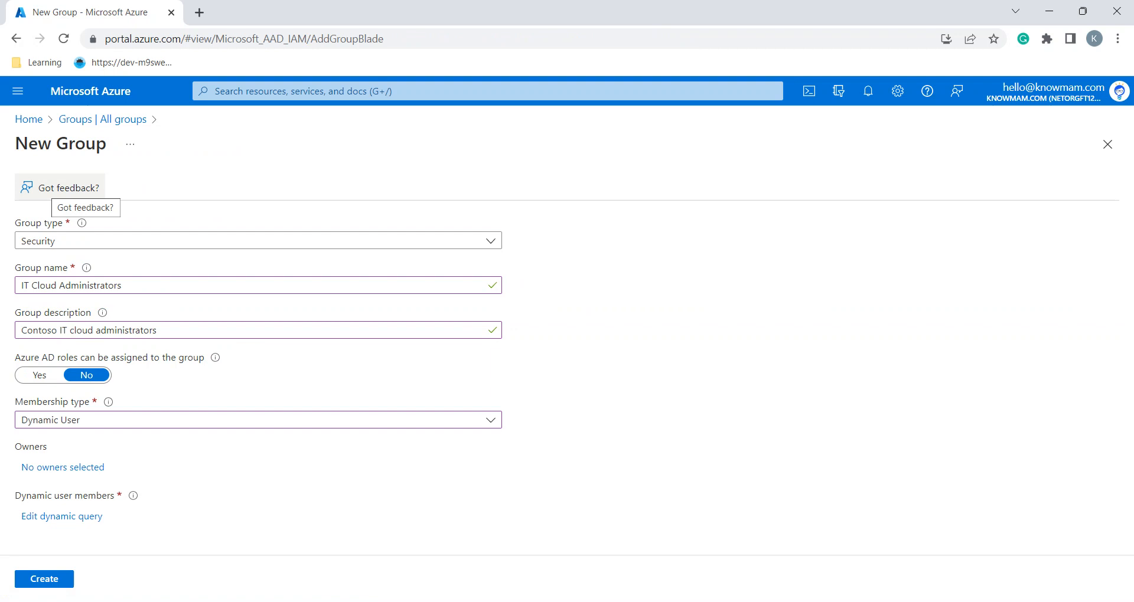
Create the IT Cloud Administrators dynamic security group from the New Group form
{"action": "key", "text": "alt+Tab"}
{"action": "scroll", "coordinate": [650, 319], "scroll_direction": "down", "scroll_amount": 1}
{"action": "key", "text": "alt+Tab"}
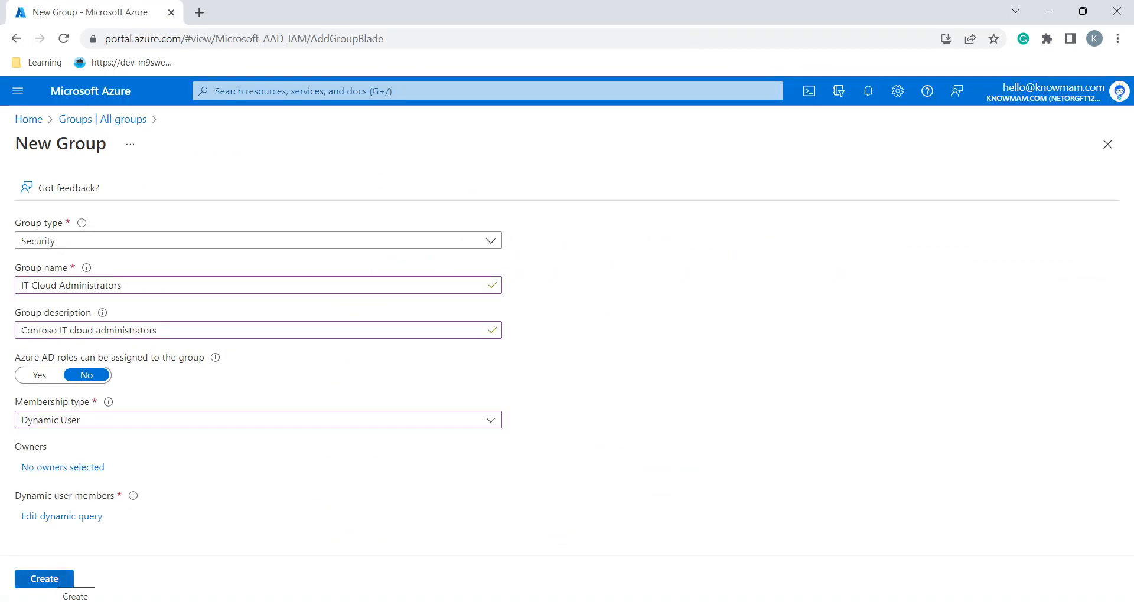
{"action": "left_click", "coordinate": [44, 580]}
{"action": "key", "text": "alt+Tab"}
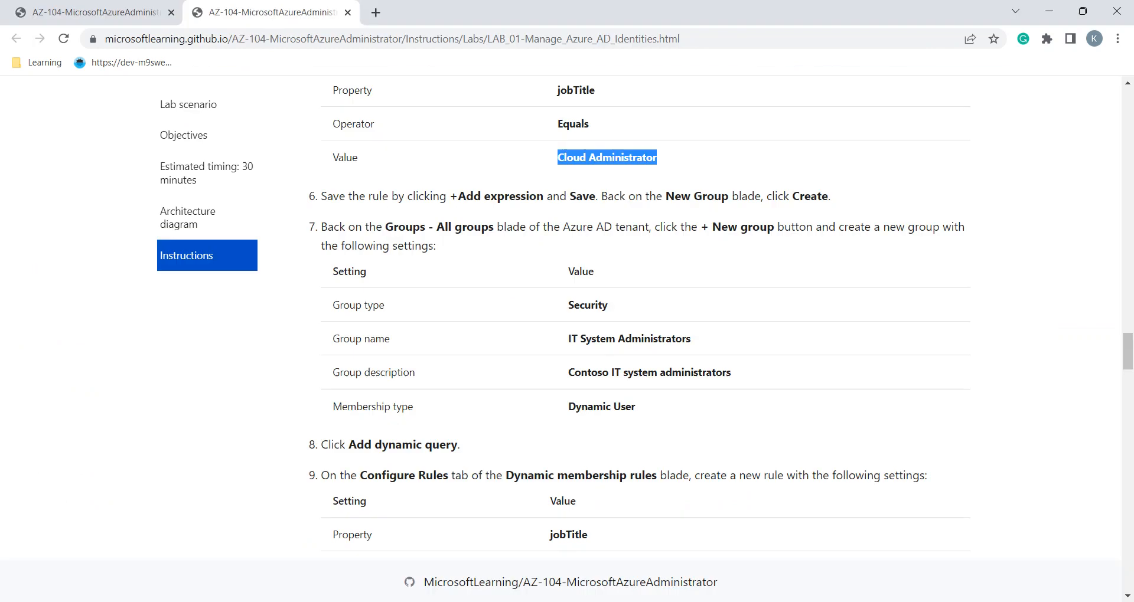
{"action": "scroll", "coordinate": [650, 319], "scroll_direction": "down", "scroll_amount": 2}
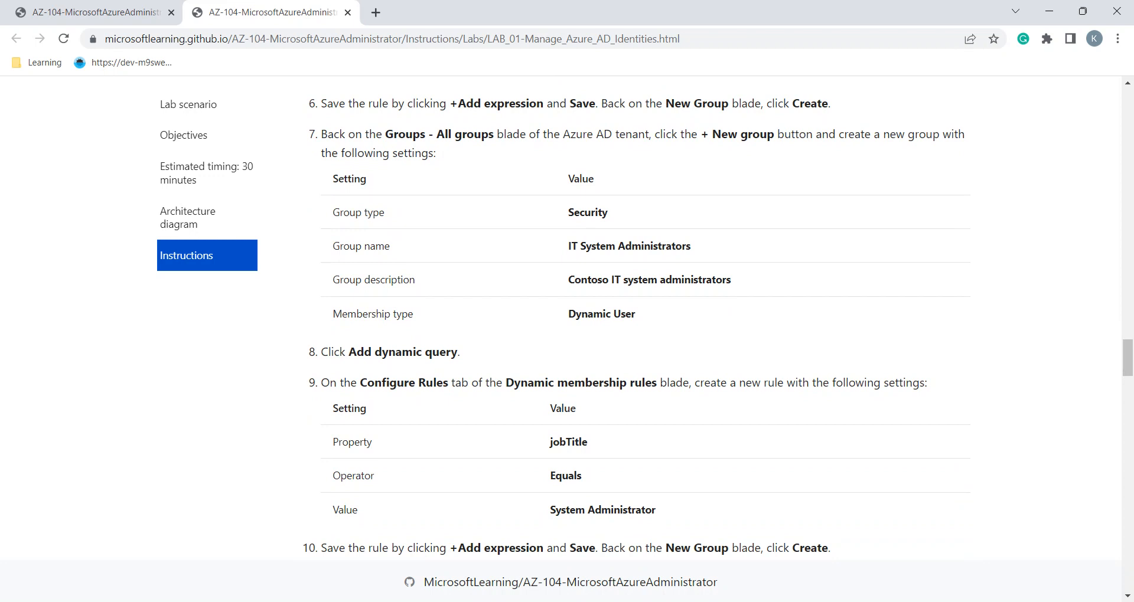
{"action": "key", "text": "alt+Tab"}
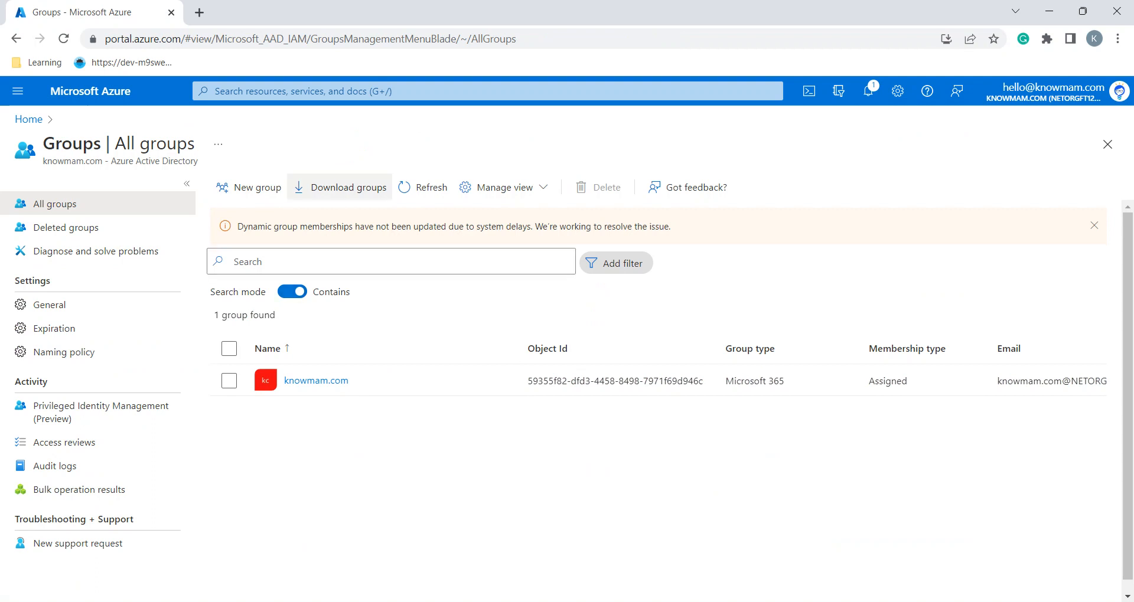
Refresh the groups list until it shows 2 groups, then open IT Cloud Administrators
{"action": "left_click", "coordinate": [422, 187]}
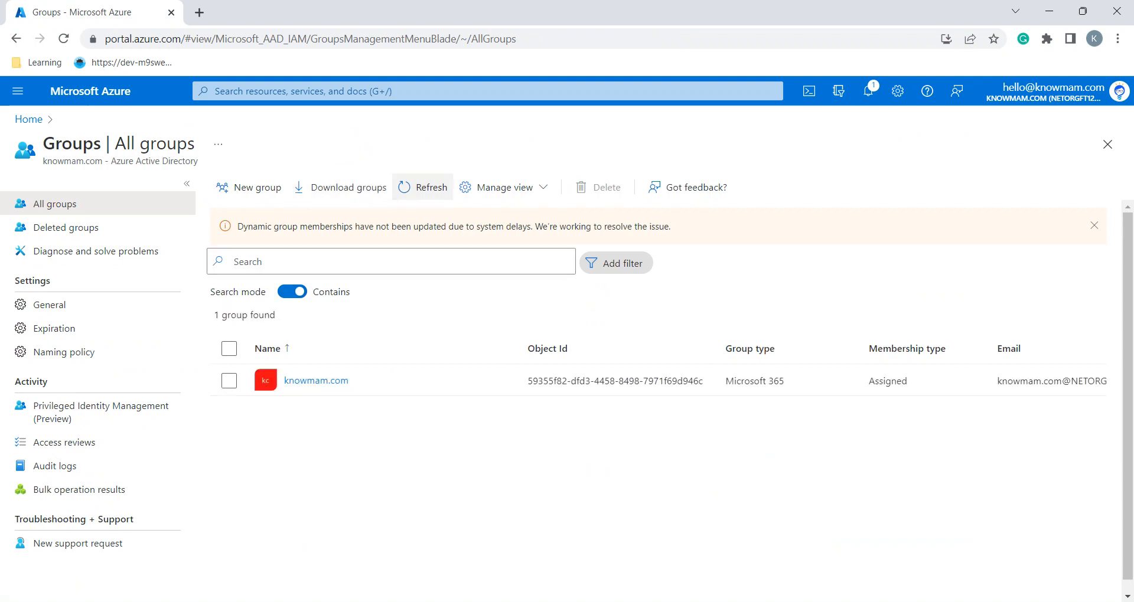
{"action": "left_click", "coordinate": [422, 187]}
{"action": "left_click", "coordinate": [64, 39]}
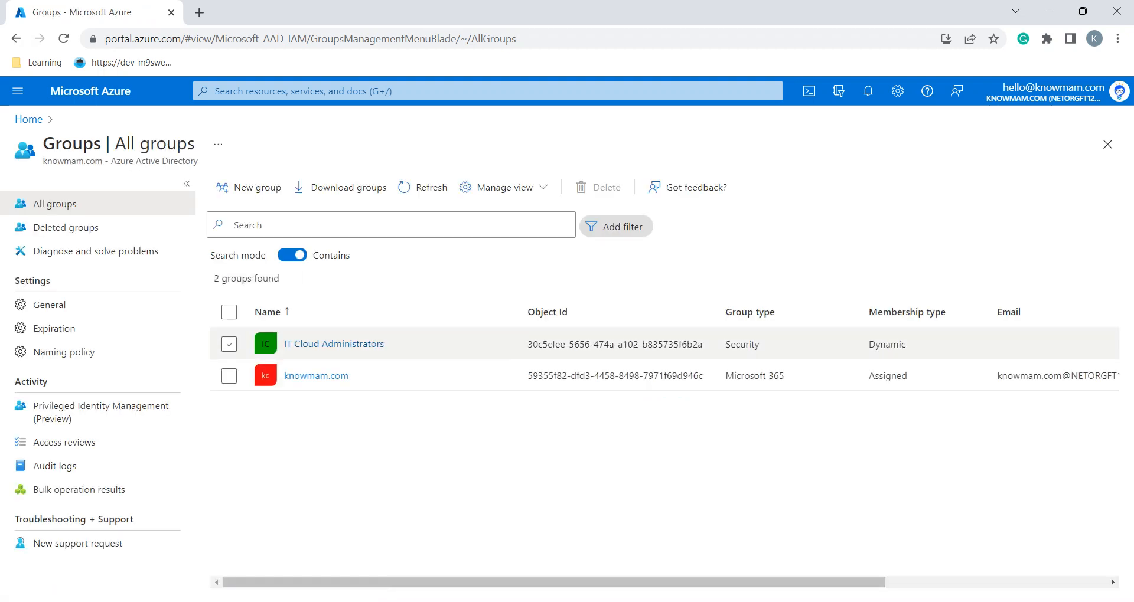
{"action": "left_click", "coordinate": [230, 344]}
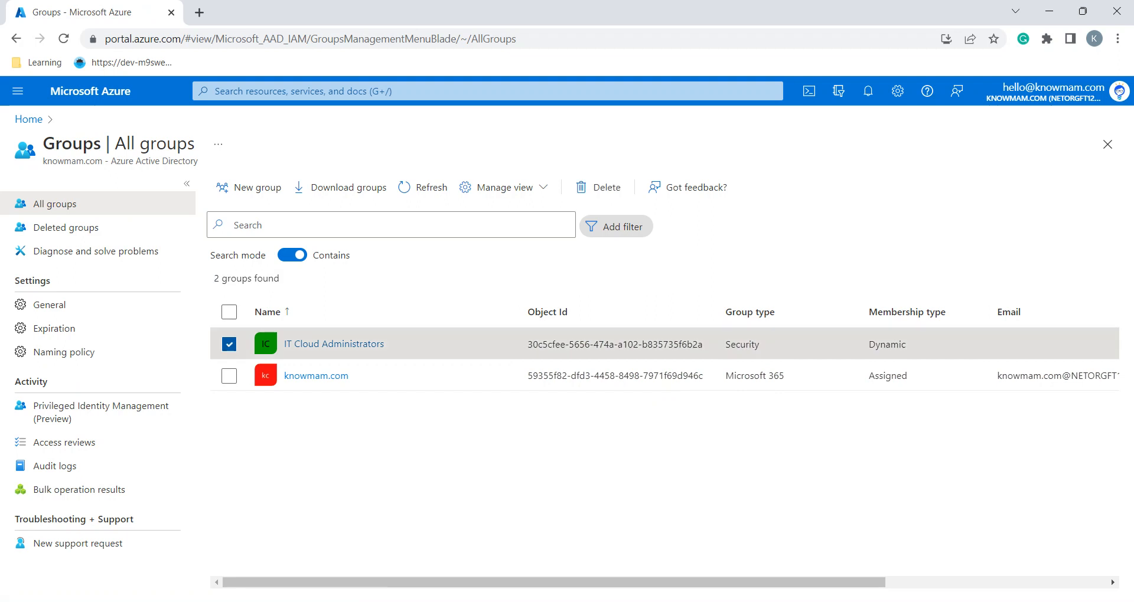
{"action": "left_click", "coordinate": [334, 344]}
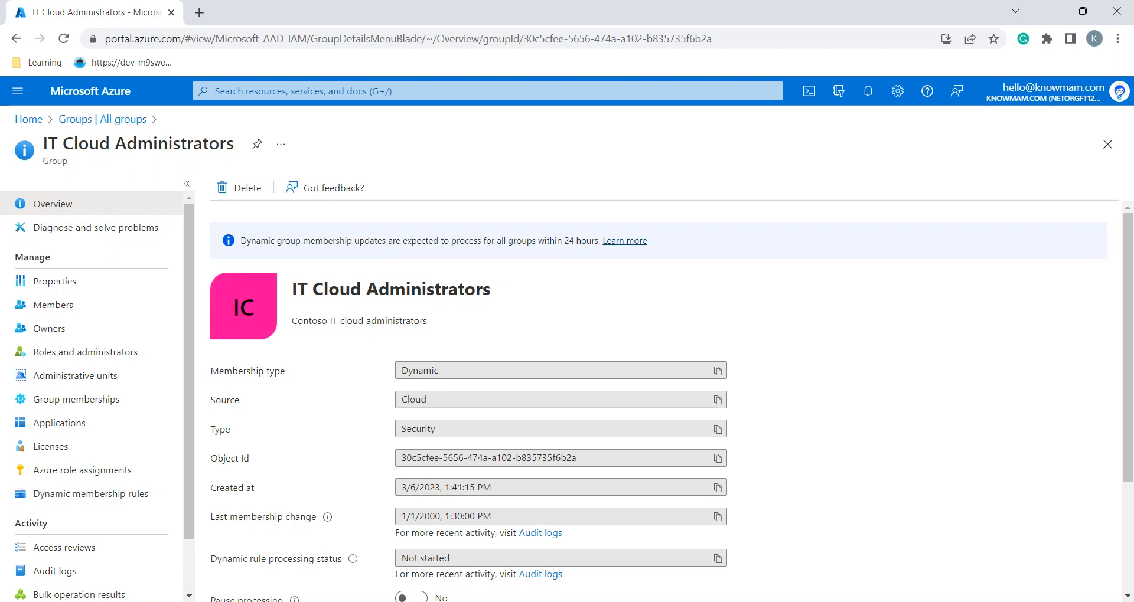
Confirm in Properties that the group is Security type with Dynamic User membership, then open Dynamic membership rules
{"action": "scroll", "coordinate": [561, 325], "scroll_direction": "down", "scroll_amount": 3}
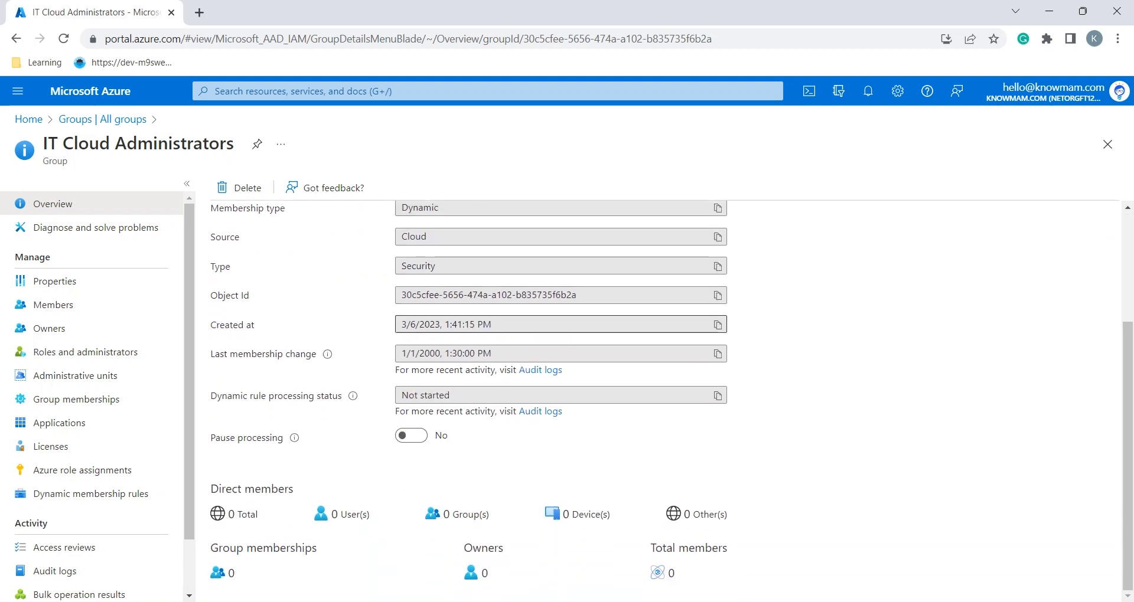
{"action": "scroll", "coordinate": [672, 401], "scroll_direction": "up", "scroll_amount": 1}
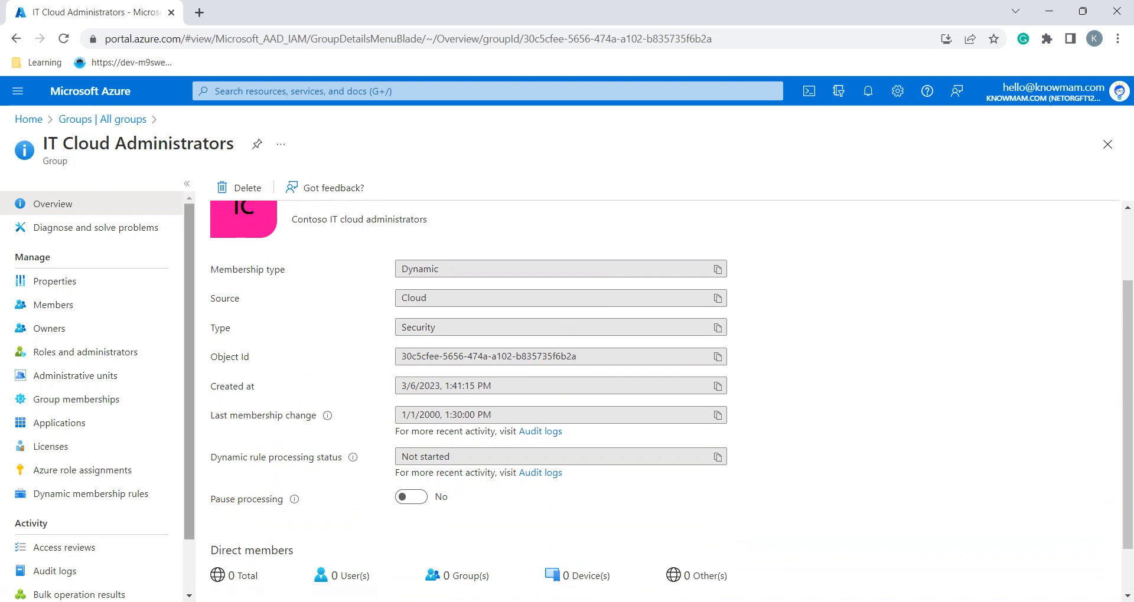
{"action": "left_click", "coordinate": [54, 281]}
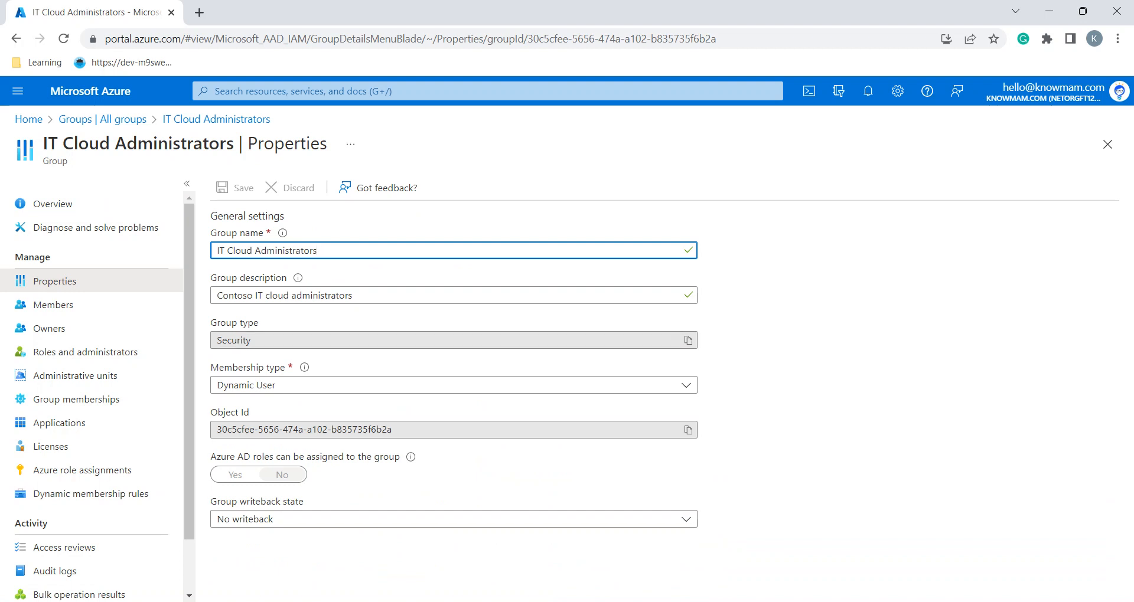
{"action": "left_click", "coordinate": [768, 437]}
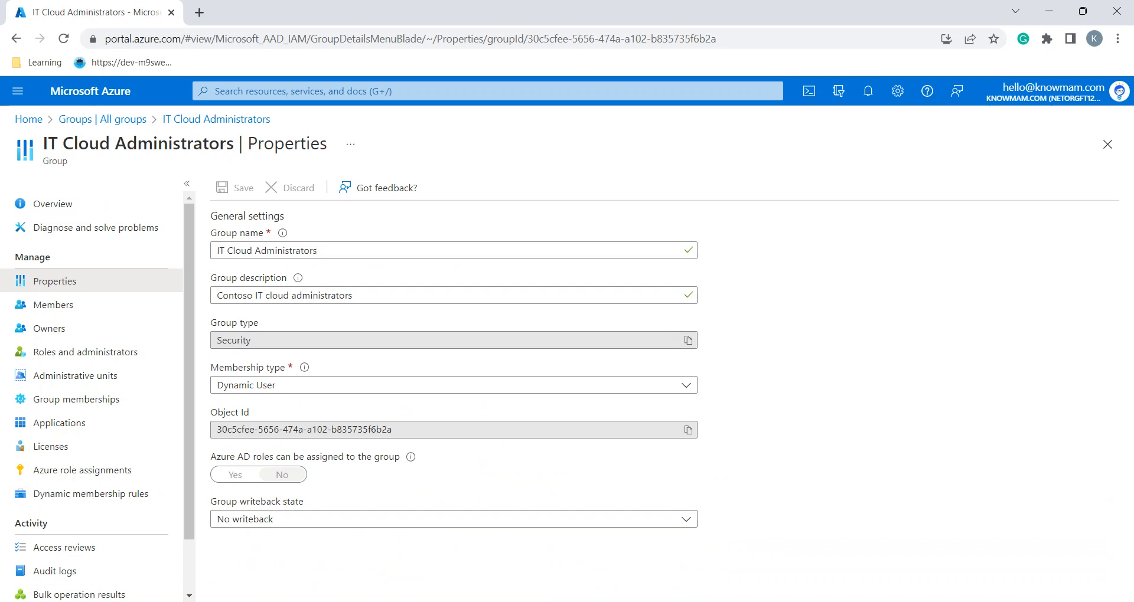
{"action": "left_click", "coordinate": [687, 385]}
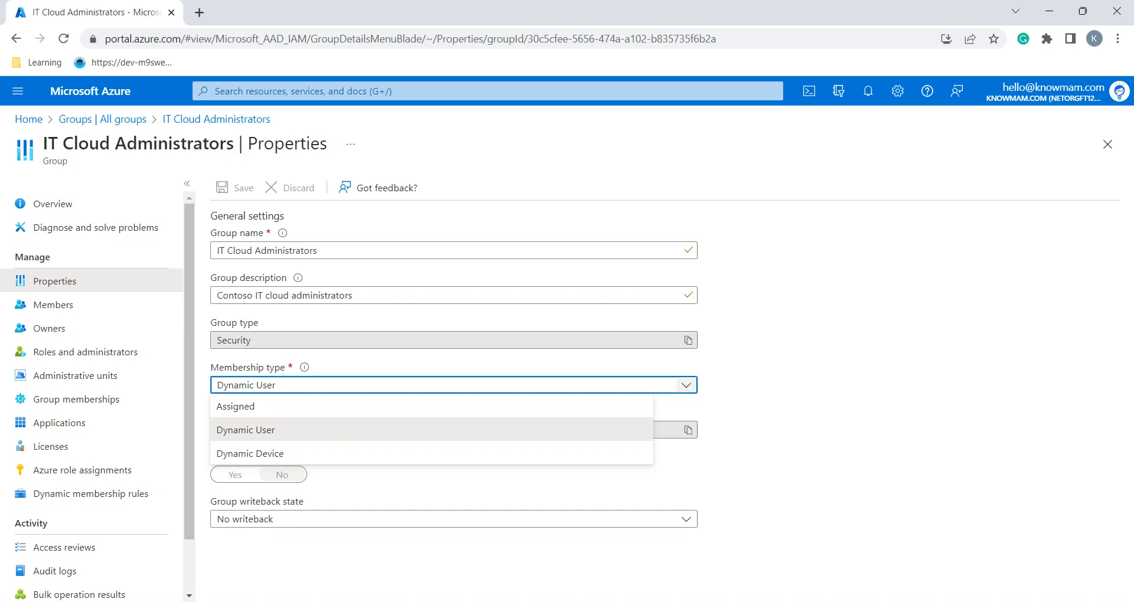
{"action": "key", "text": "Escape"}
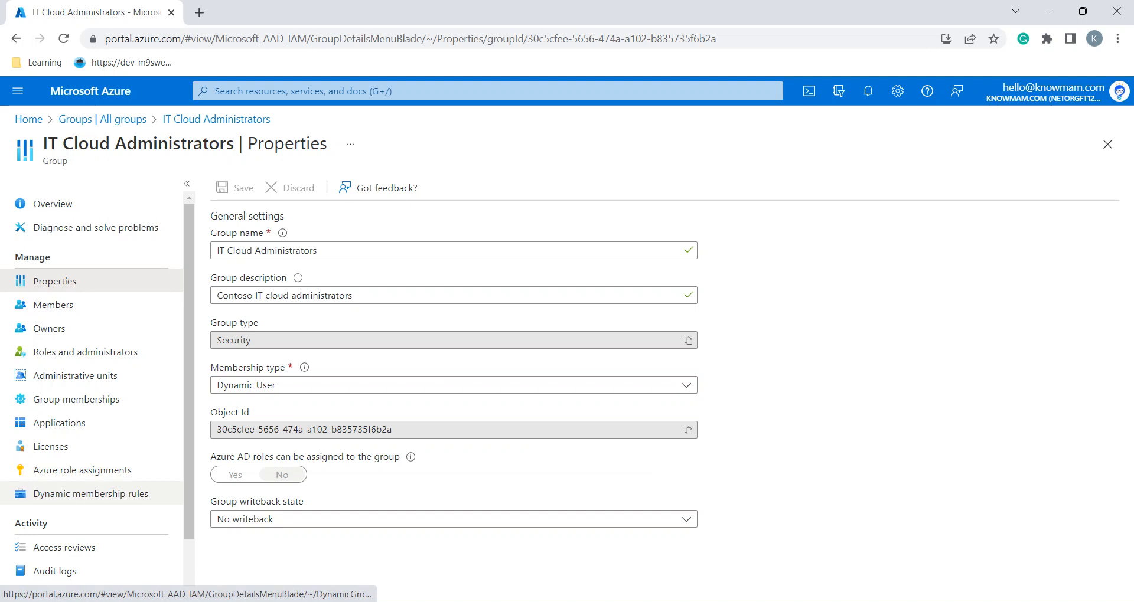
{"action": "left_click", "coordinate": [90, 493]}
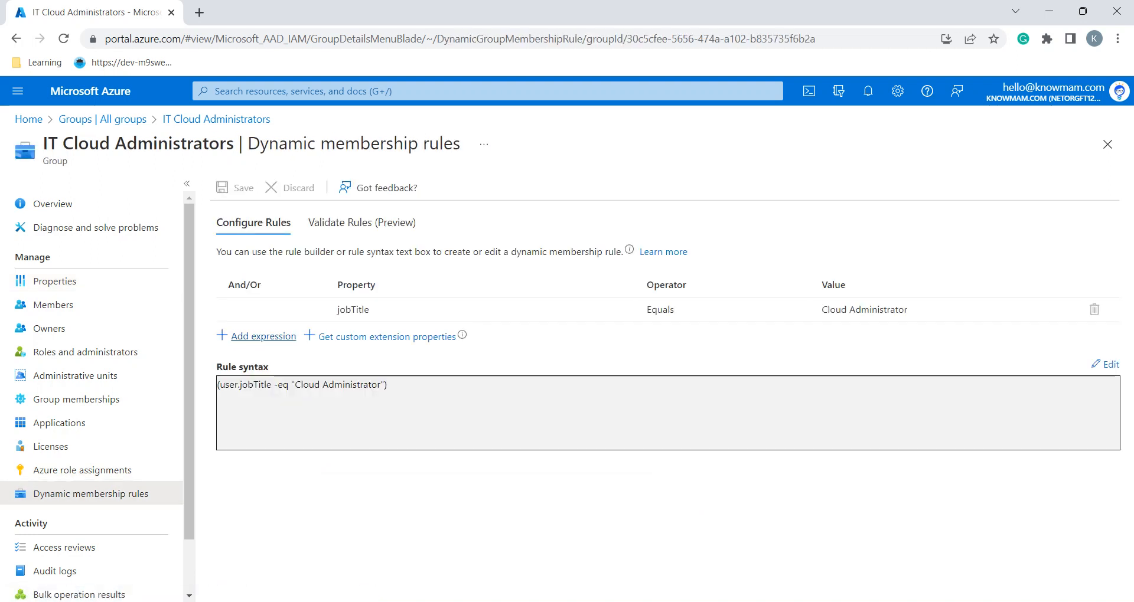
{"action": "key", "text": "alt+Tab"}
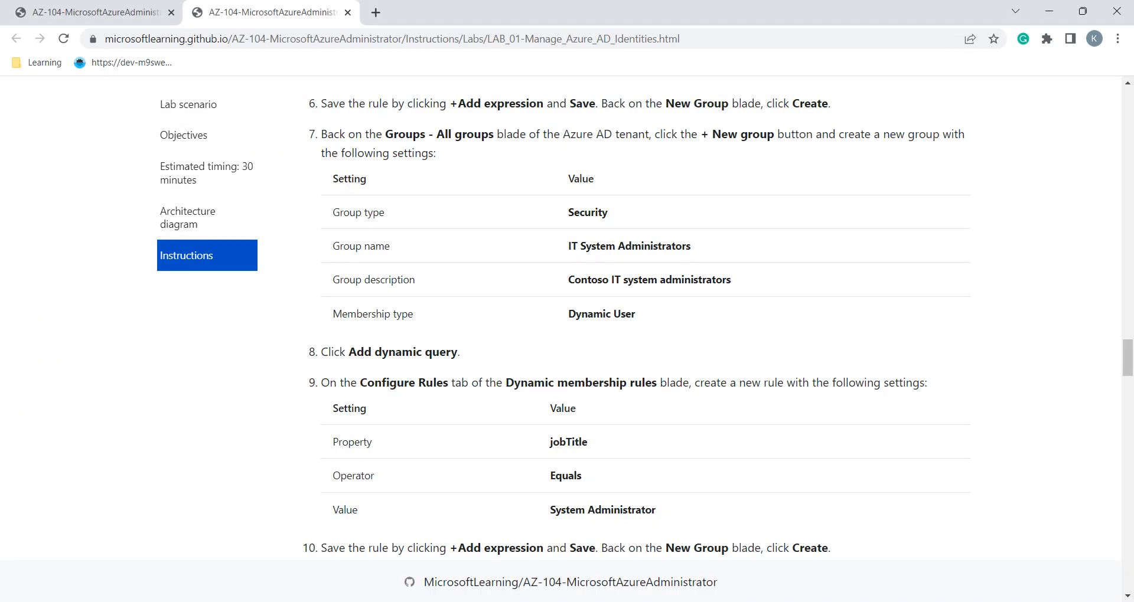
{"action": "scroll", "coordinate": [718, 325], "scroll_direction": "down", "scroll_amount": 1}
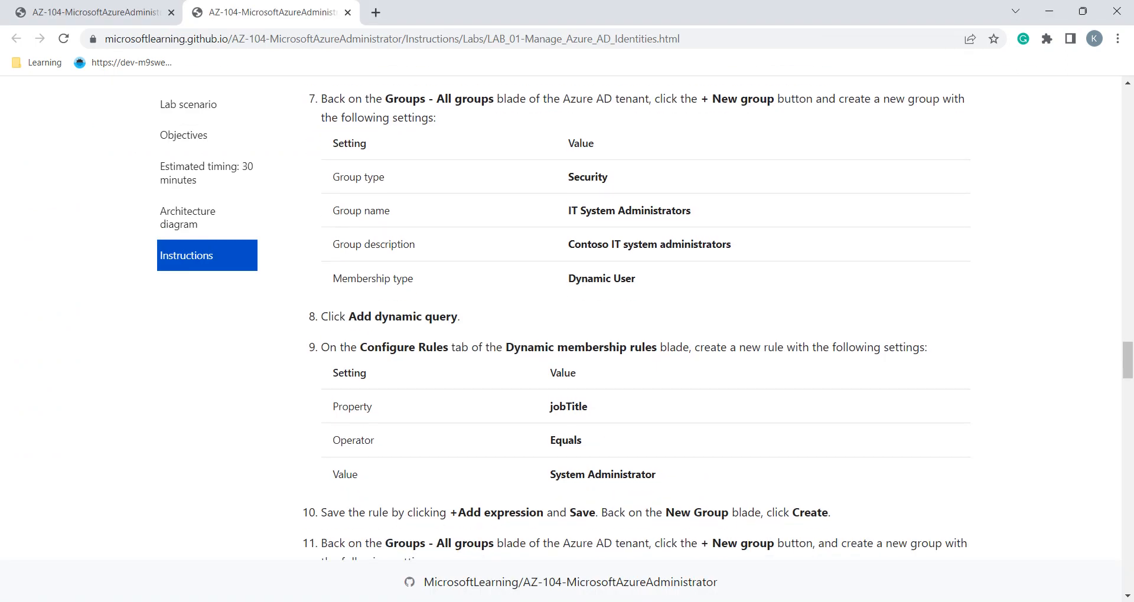
{"action": "key", "text": "alt+Tab"}
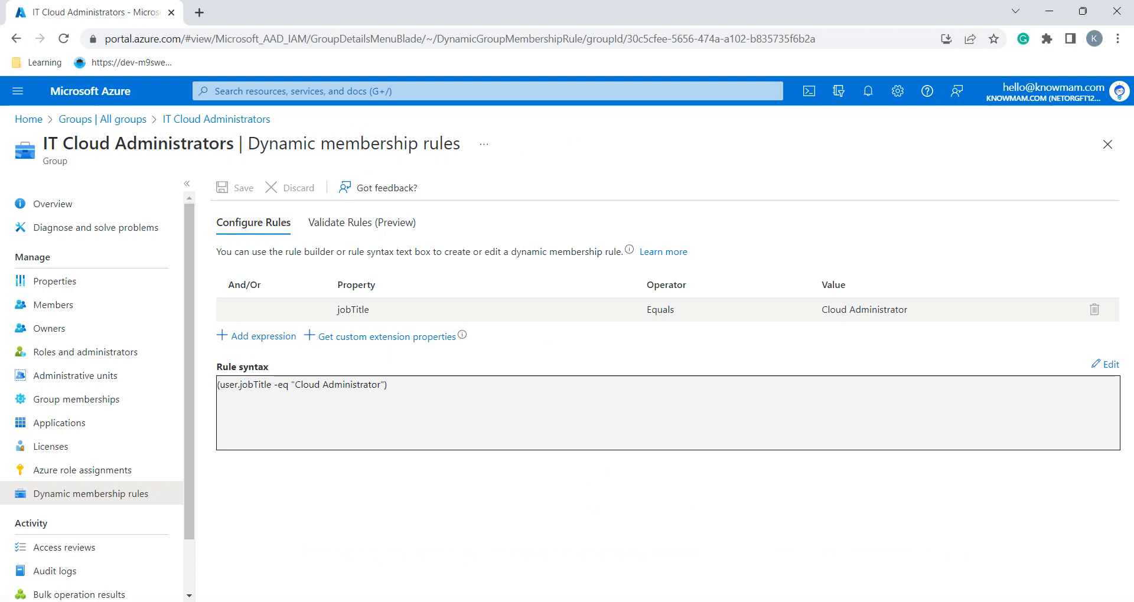
{"action": "left_click", "coordinate": [353, 309]}
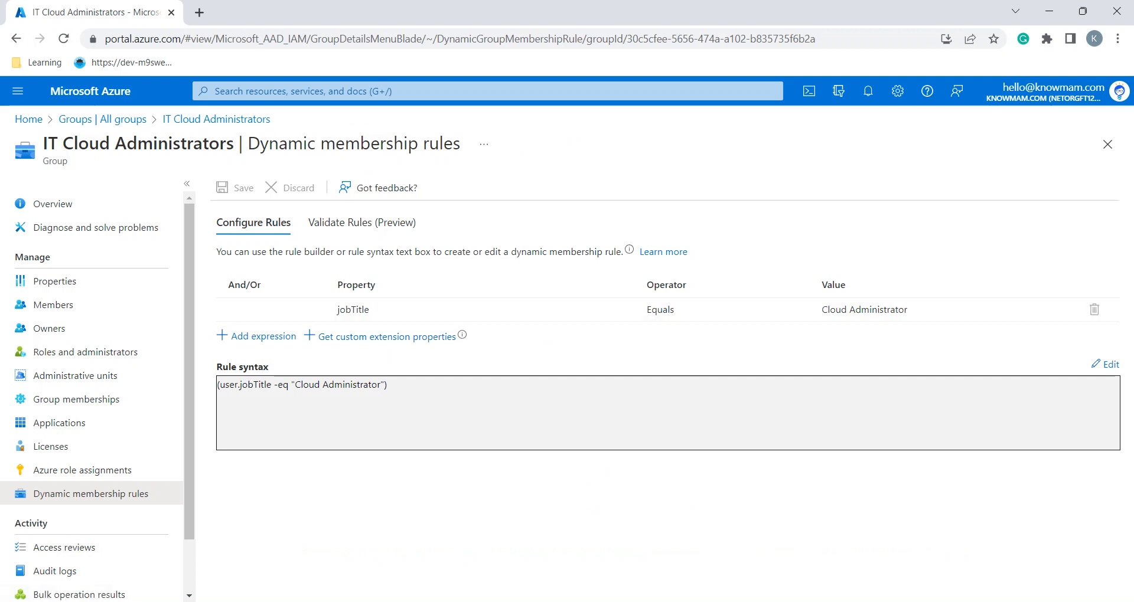
{"action": "key", "text": "alt+Tab"}
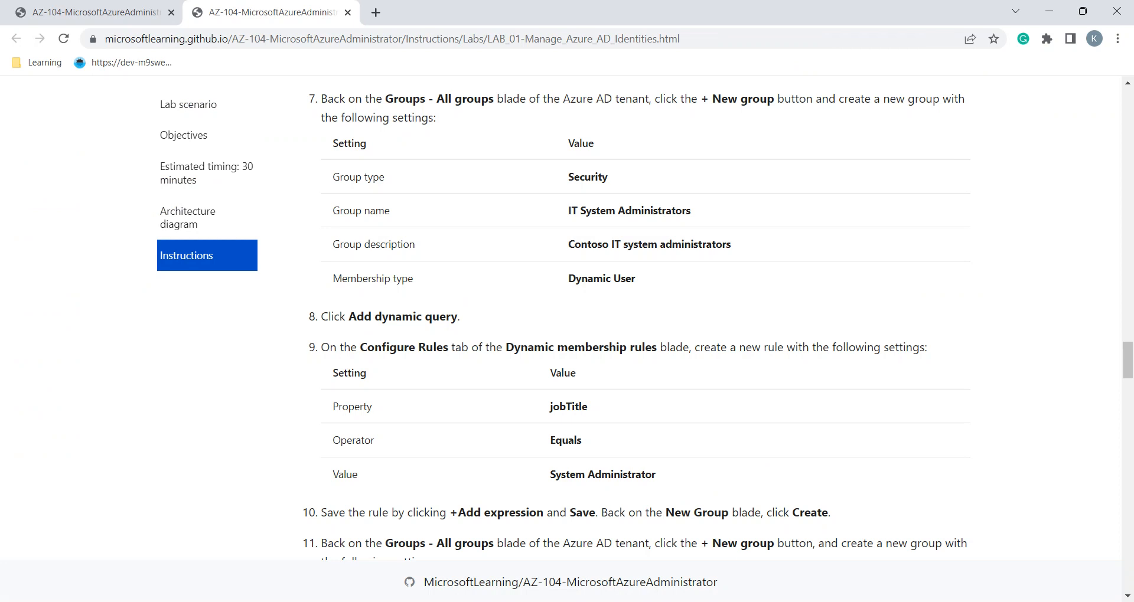
{"action": "key", "text": "alt+Tab"}
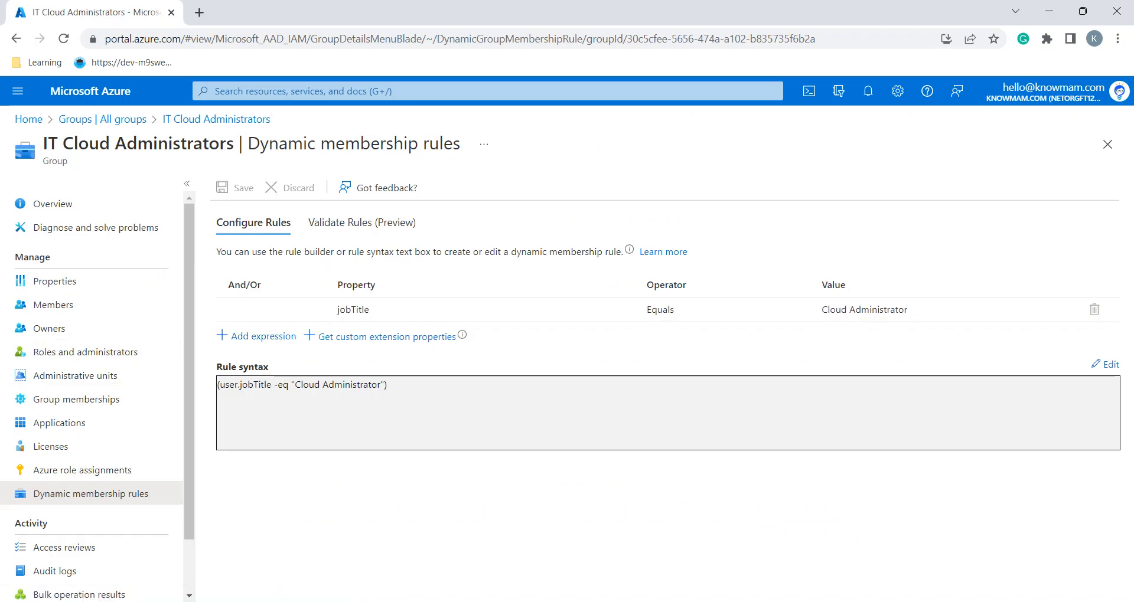
{"action": "key", "text": "alt+Tab"}
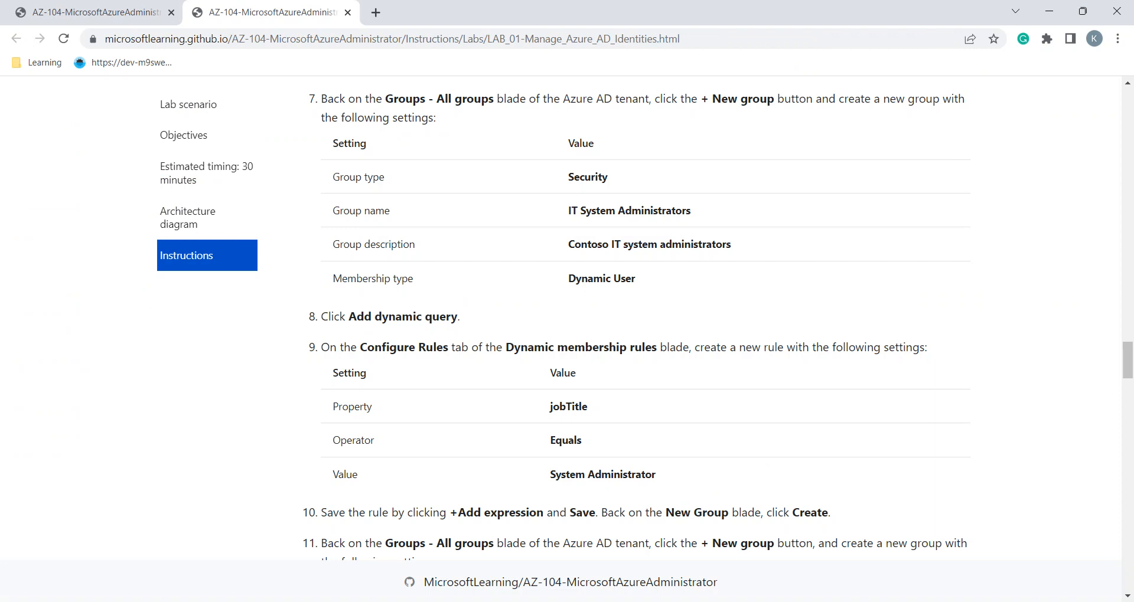
{"action": "scroll", "coordinate": [591, 319], "scroll_direction": "down", "scroll_amount": 1}
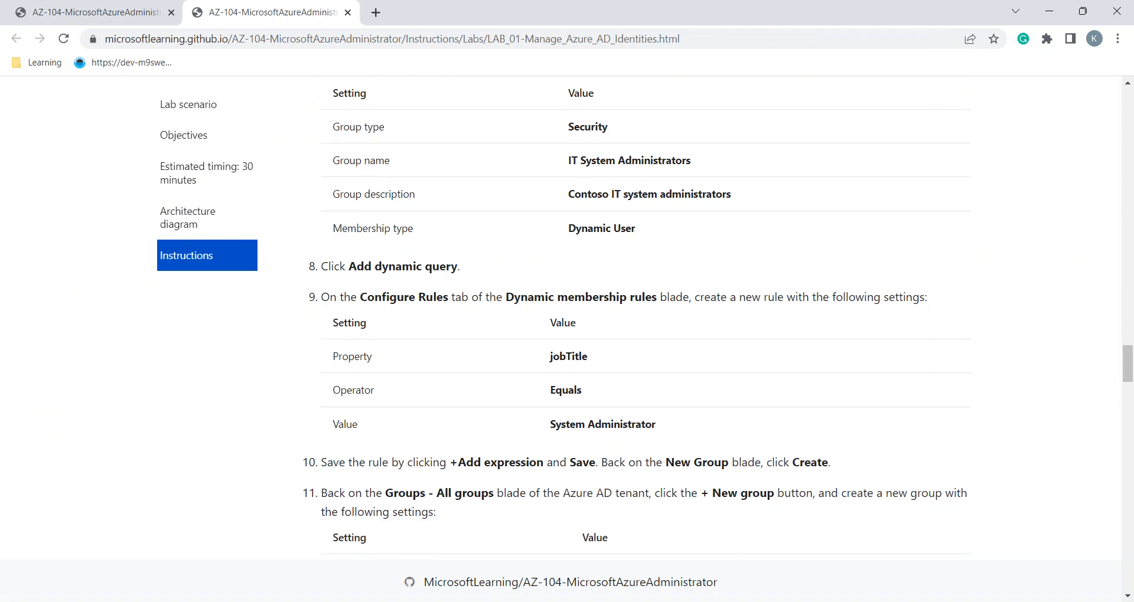
{"action": "key", "text": "alt+Tab"}
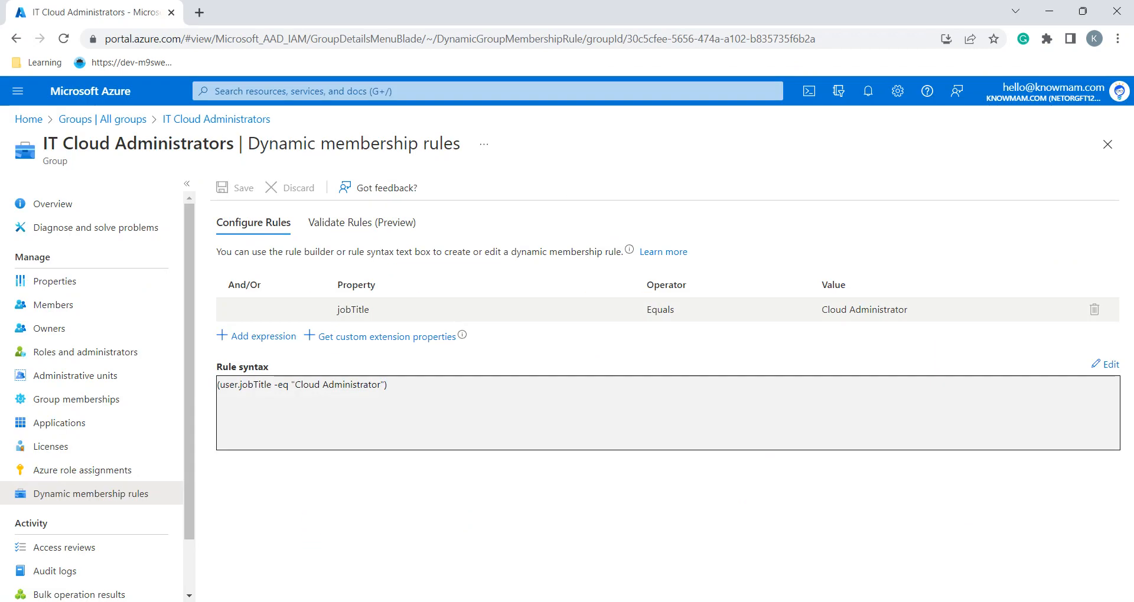
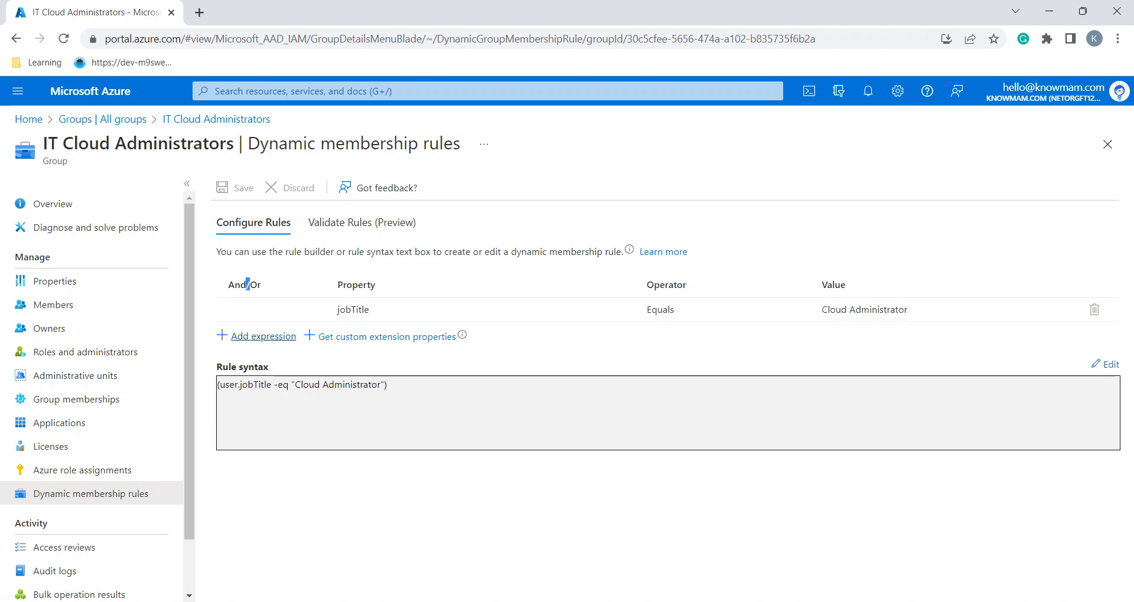
Add an And expression row to the IT Cloud Administrators rule with property jobTitle and operator Equals
{"action": "left_click", "coordinate": [263, 336]}
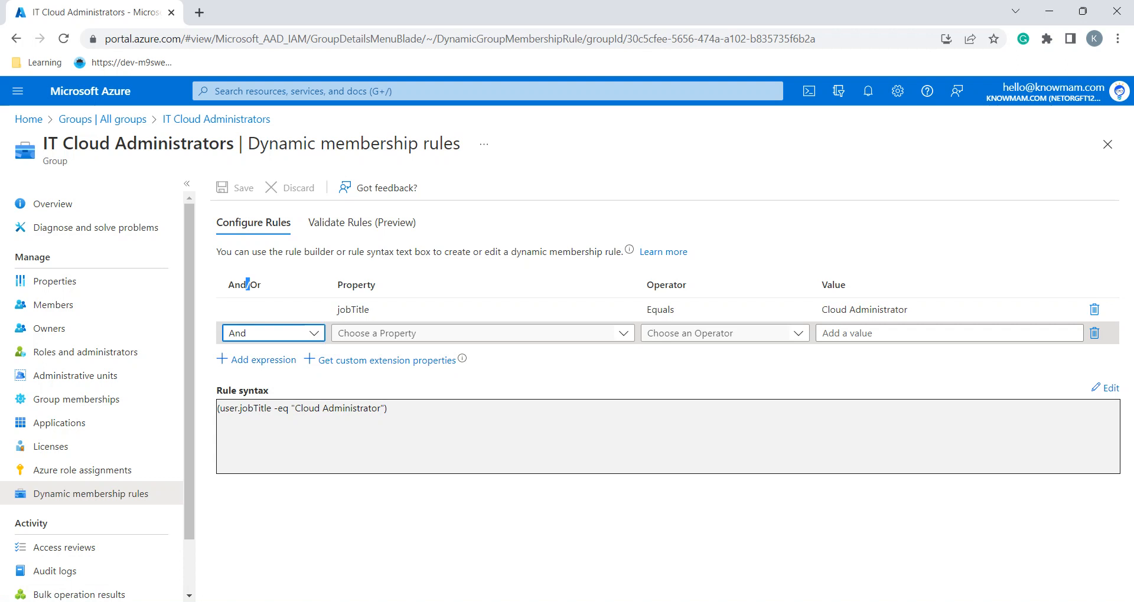
{"action": "left_click", "coordinate": [269, 333]}
{"action": "left_click", "coordinate": [483, 333]}
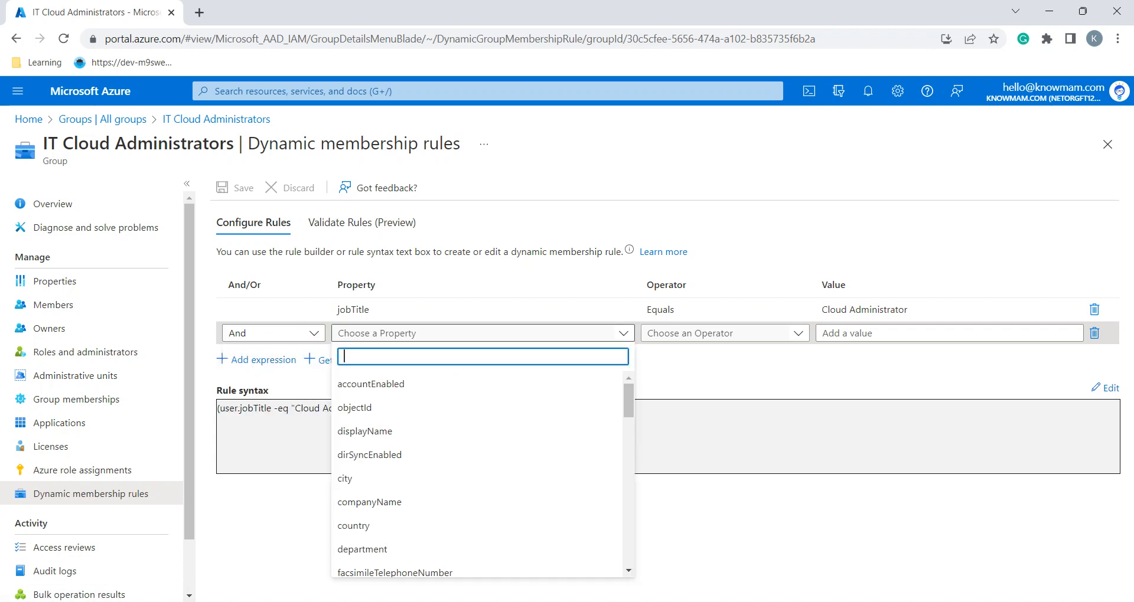
{"action": "type", "text": "job"}
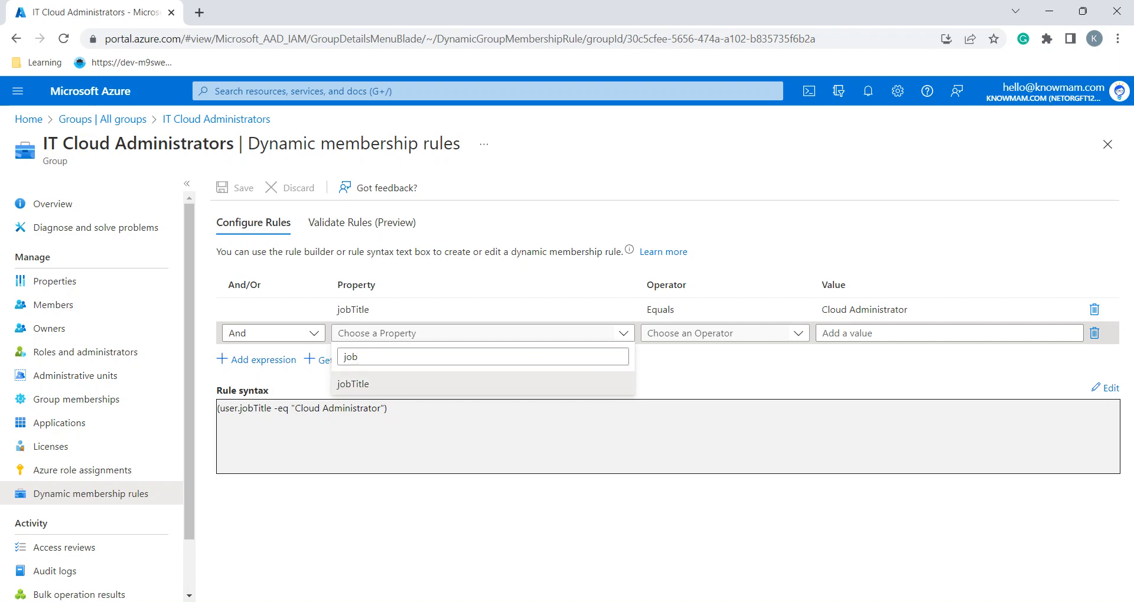
{"action": "key", "text": "Return"}
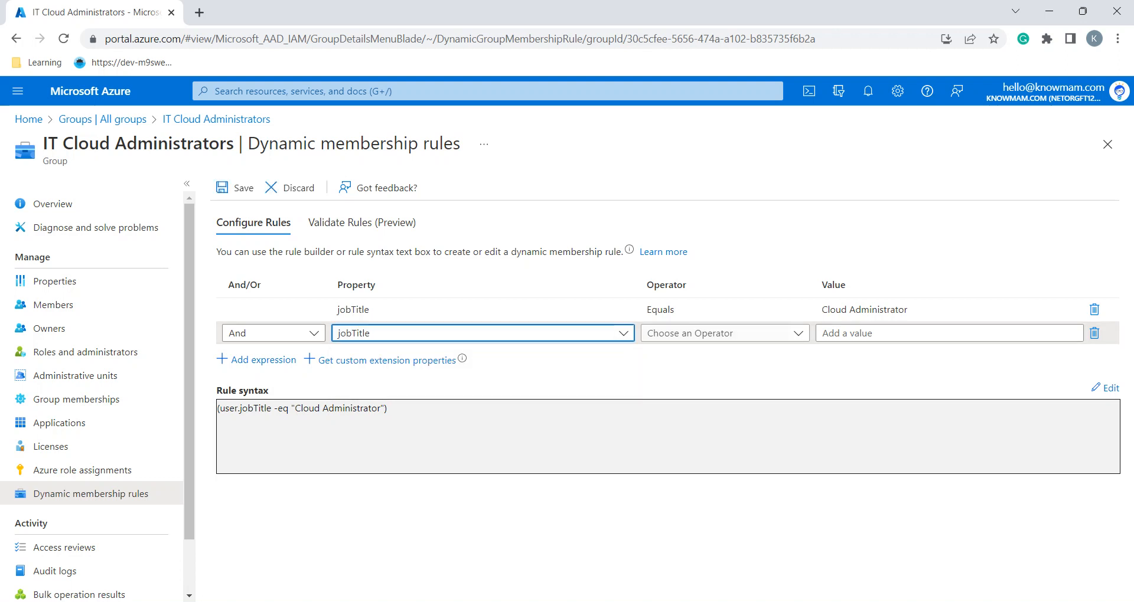
{"action": "key", "text": "alt+Tab"}
{"action": "key", "text": "alt+Tab"}
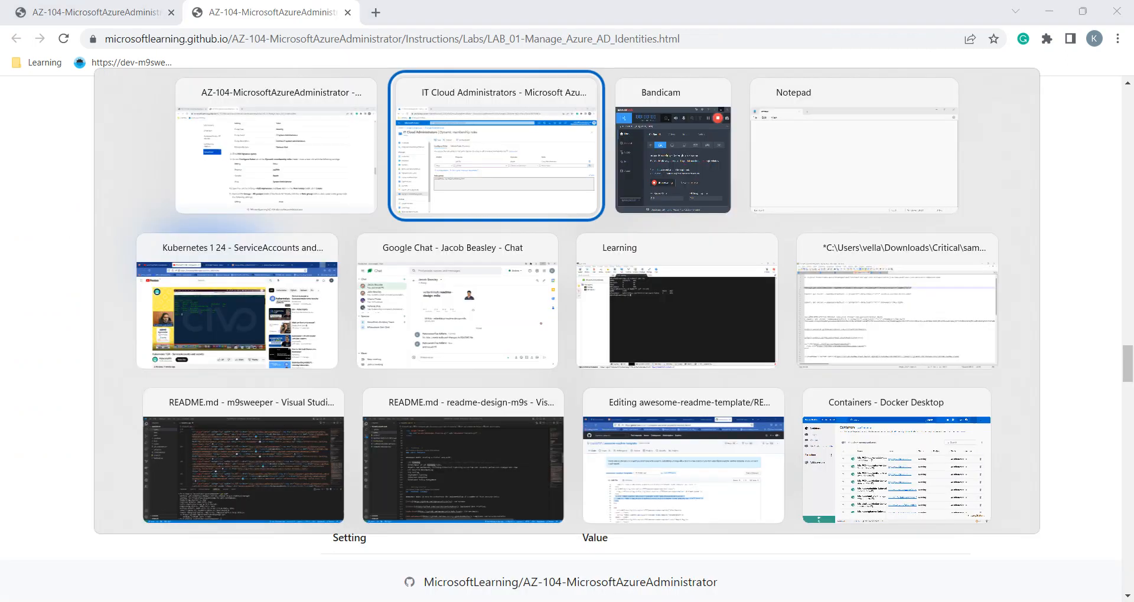
{"action": "key", "text": "Tab"}
{"action": "key", "text": "Return"}
{"action": "type", "text": "e"}
{"action": "key", "text": "Down"}
{"action": "key", "text": "Return"}
{"action": "key", "text": "alt+Tab"}
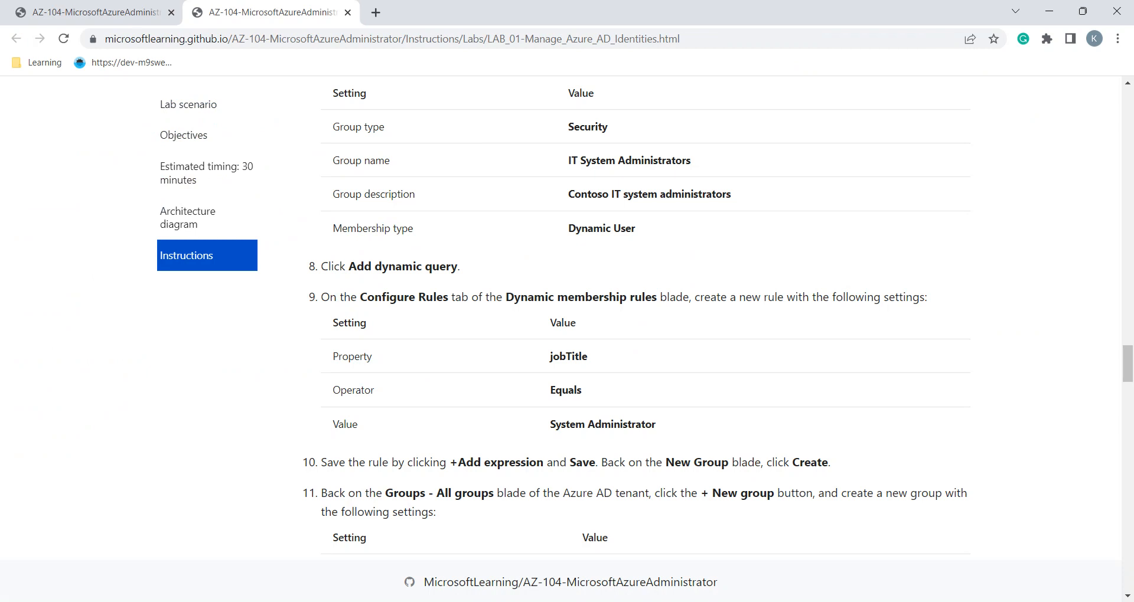
Set the new condition's value to System Administrator and save the rule
{"action": "scroll", "coordinate": [718, 318], "scroll_direction": "down", "scroll_amount": 1}
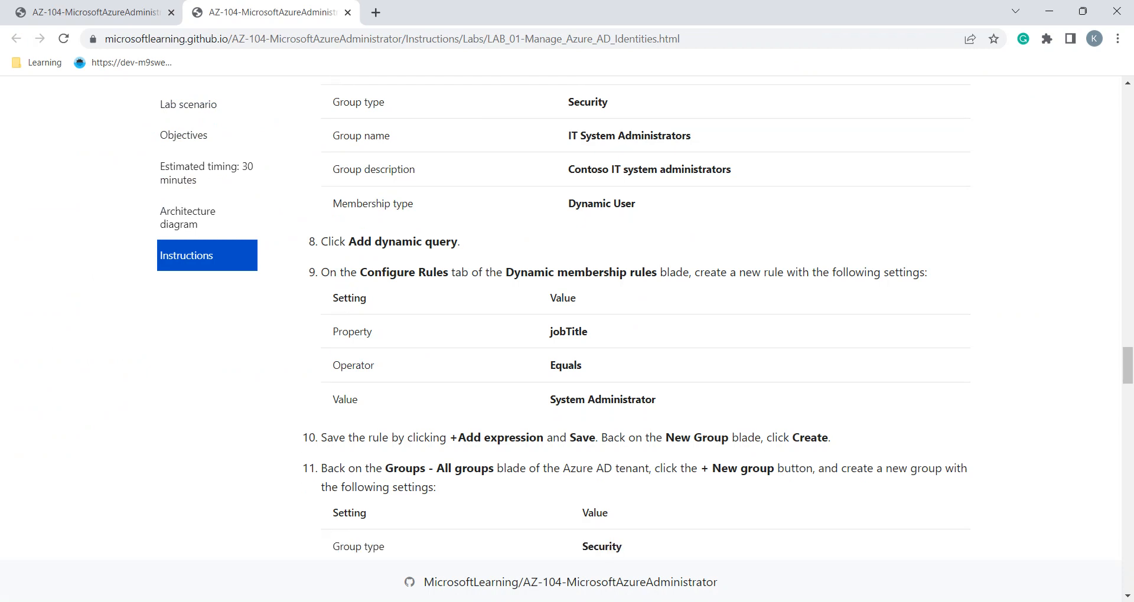
{"action": "key", "text": "alt+Tab"}
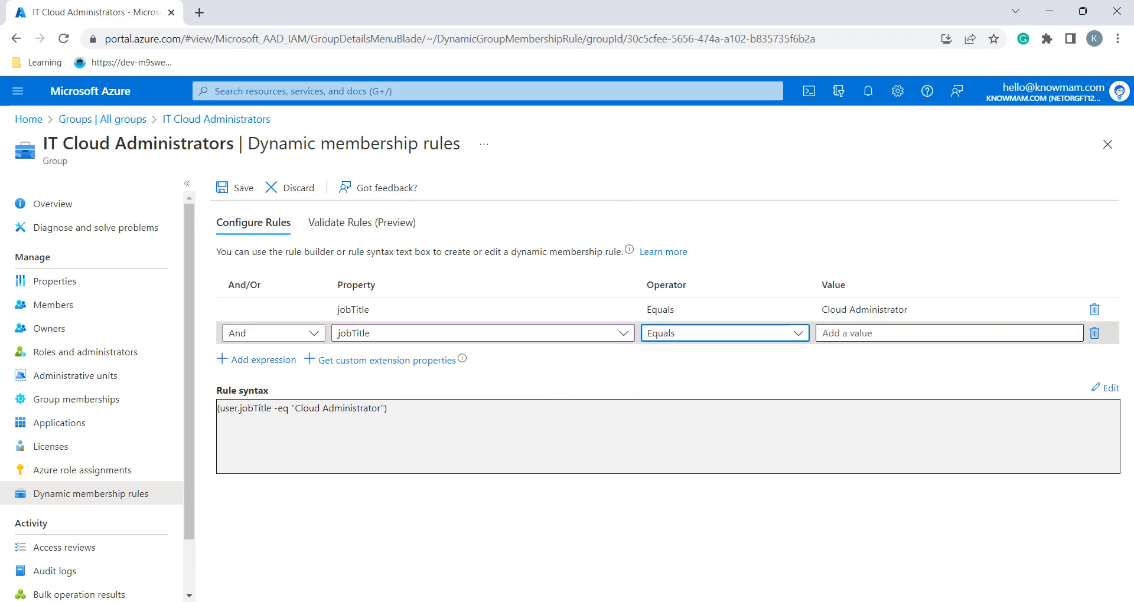
{"action": "key", "text": "alt+Tab"}
{"action": "triple_click", "coordinate": [603, 399]}
{"action": "key", "text": "ctrl+c"}
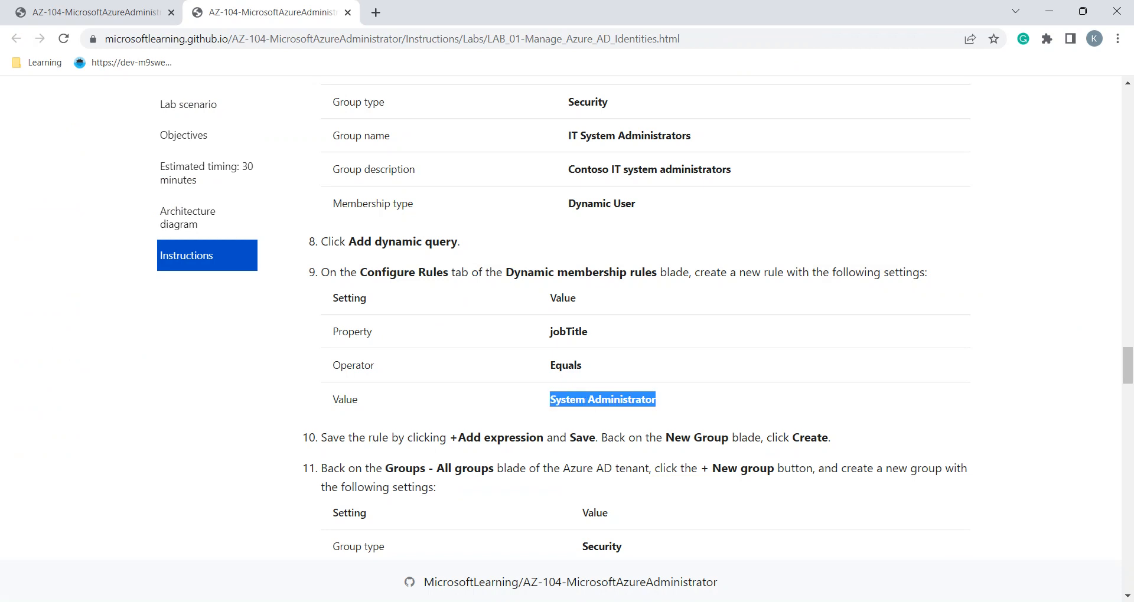
{"action": "key", "text": "alt+Tab"}
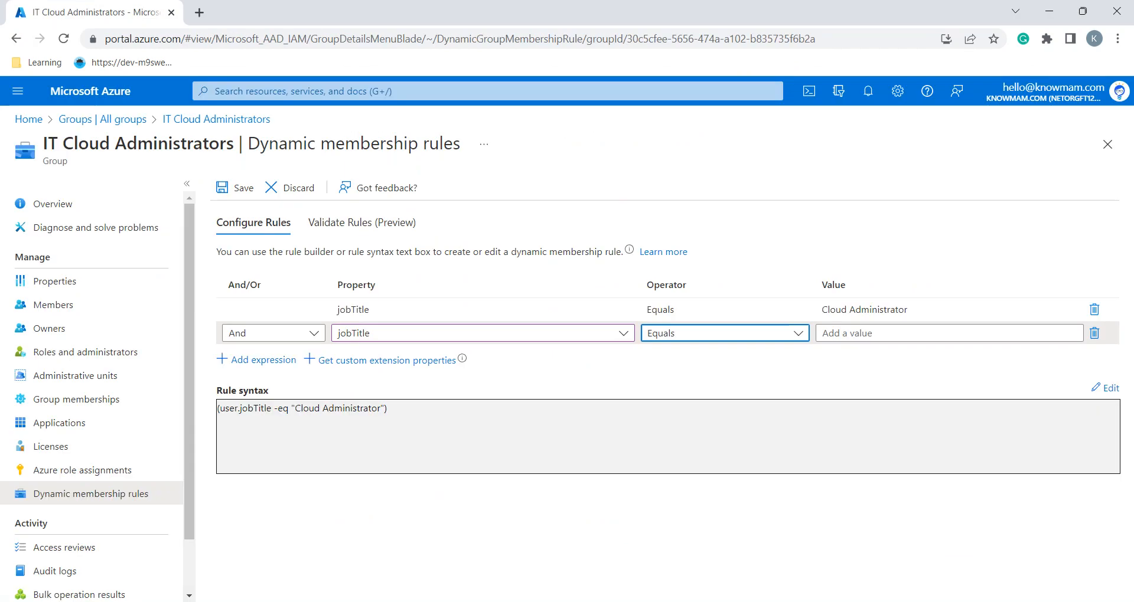
{"action": "key", "text": "ctrl+v"}
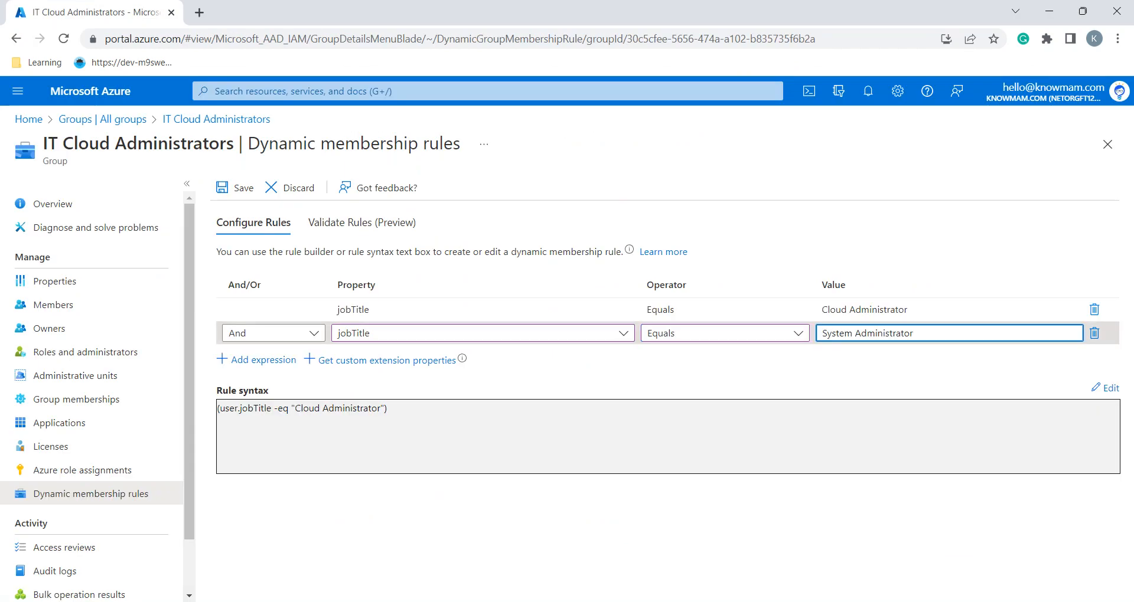
{"action": "left_click", "coordinate": [719, 370]}
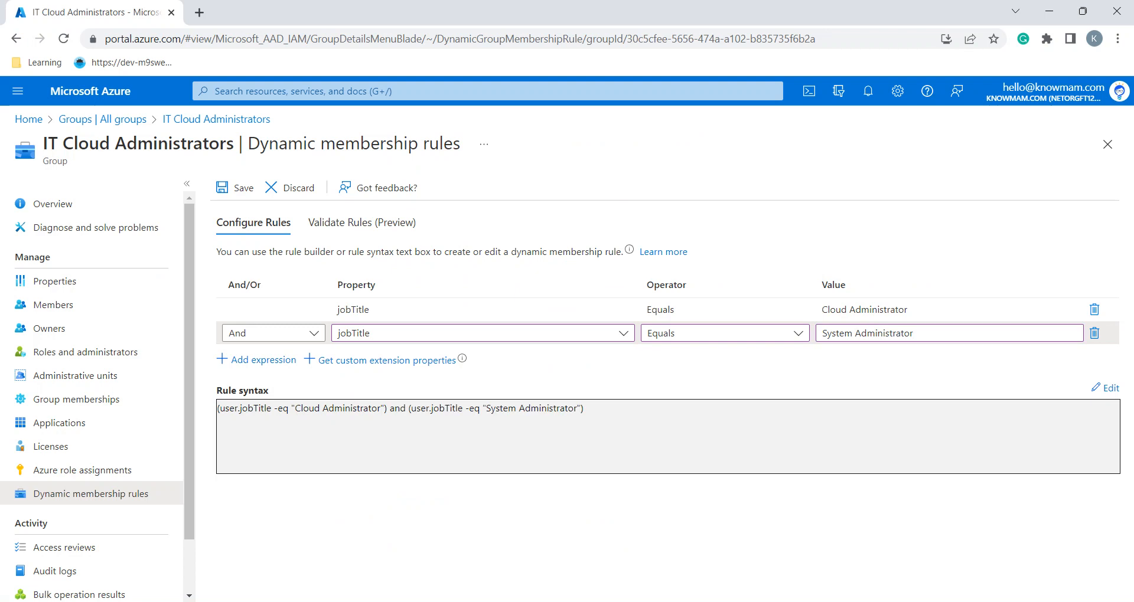
{"action": "left_click", "coordinate": [236, 188]}
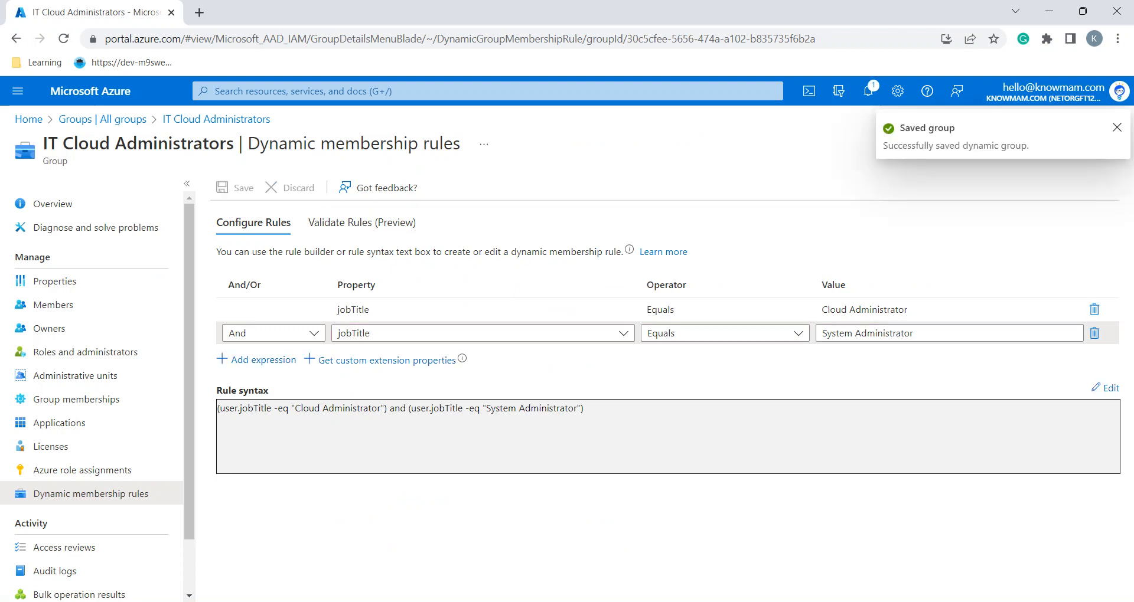
Return to the Groups | All groups list and refresh it
{"action": "key", "text": "alt+Tab"}
{"action": "scroll", "coordinate": [636, 319], "scroll_direction": "down", "scroll_amount": 2}
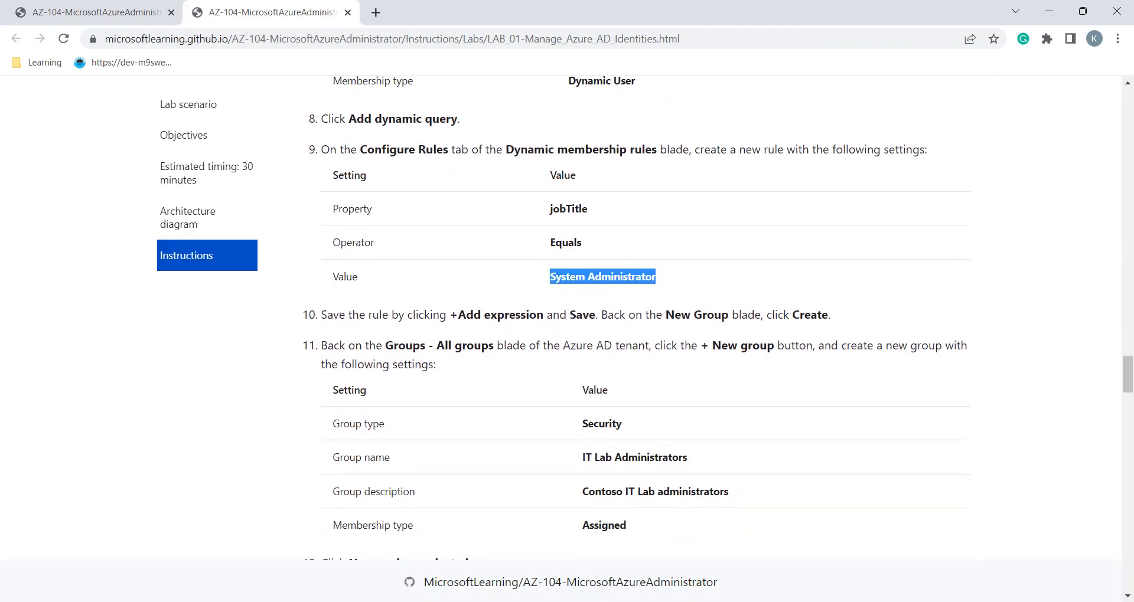
{"action": "scroll", "coordinate": [637, 319], "scroll_direction": "down", "scroll_amount": 1}
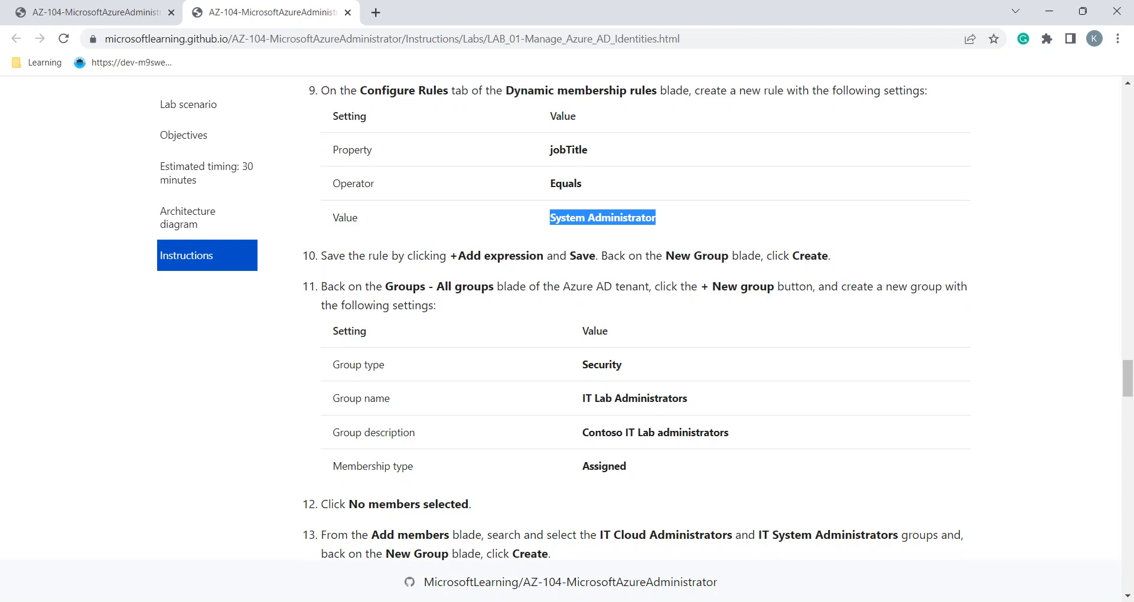
{"action": "scroll", "coordinate": [636, 318], "scroll_direction": "down", "scroll_amount": 1}
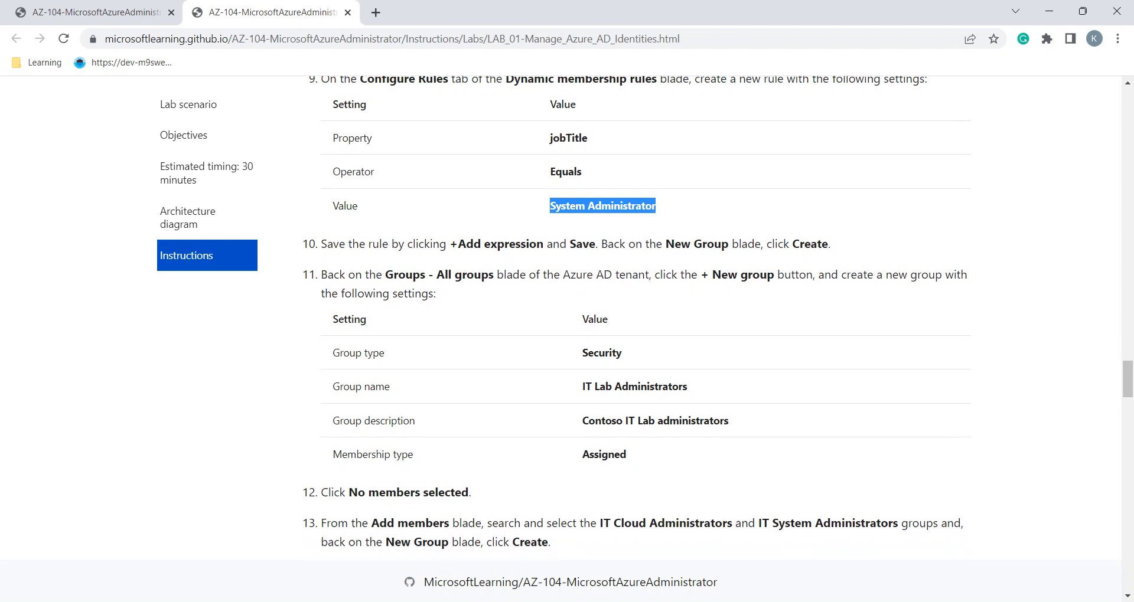
{"action": "key", "text": "alt+Tab"}
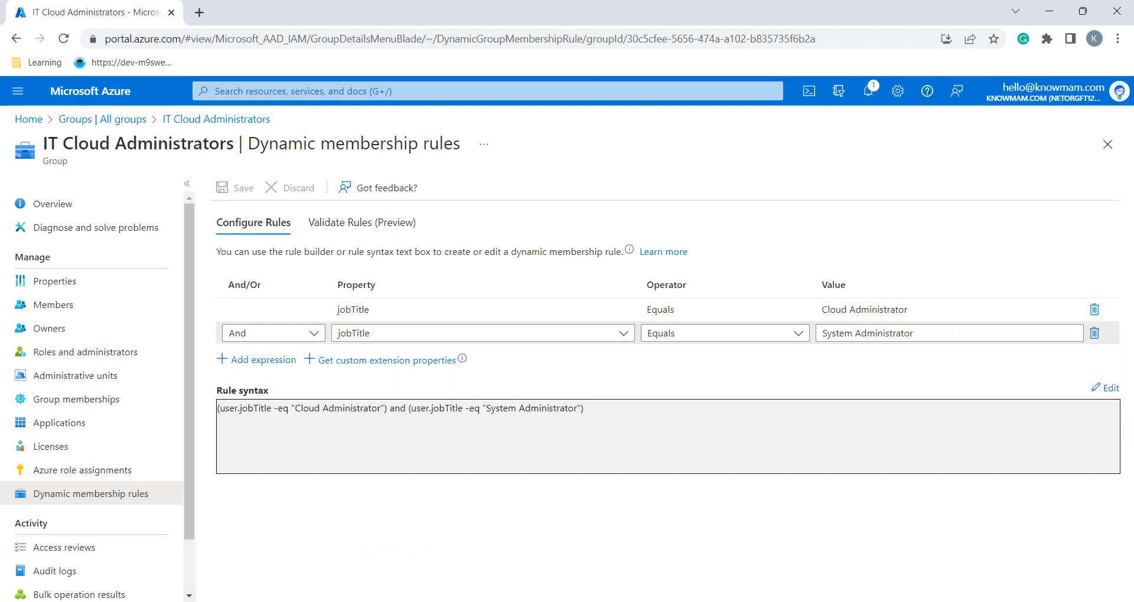
{"action": "left_click", "coordinate": [123, 119]}
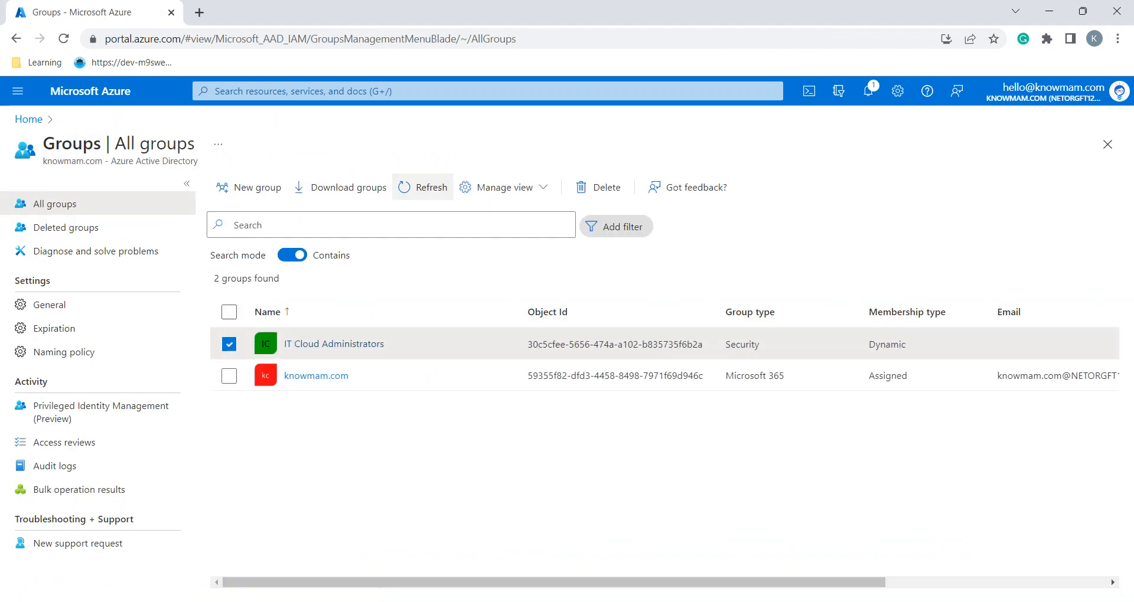
{"action": "left_click", "coordinate": [422, 188]}
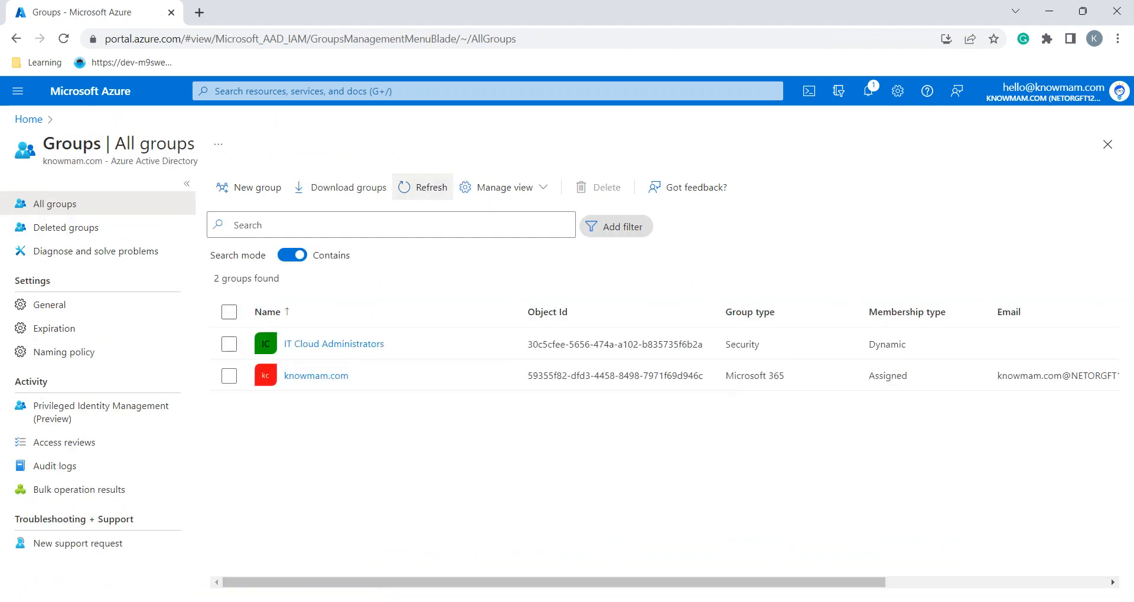
Start a new group from the All groups list
{"action": "key", "text": "alt+Tab"}
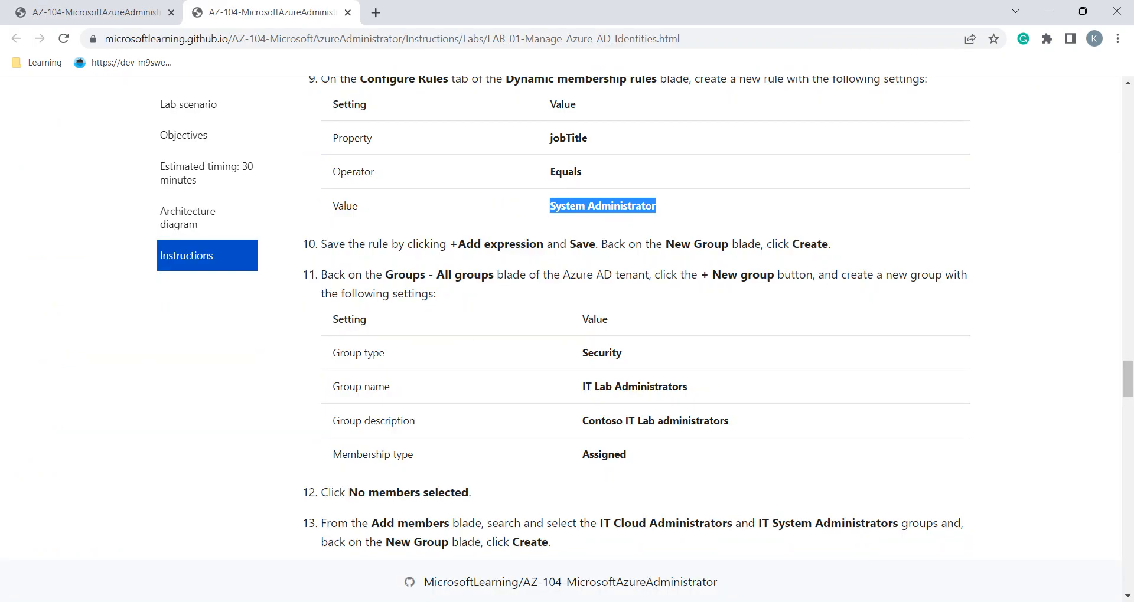
{"action": "key", "text": "alt+Tab"}
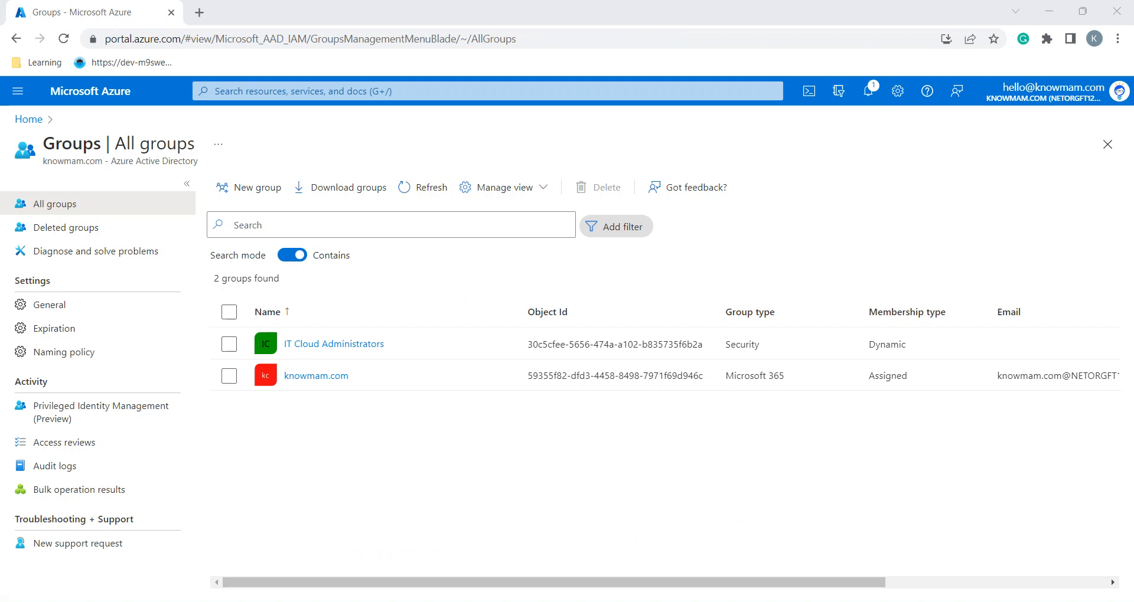
{"action": "key", "text": "alt+Tab"}
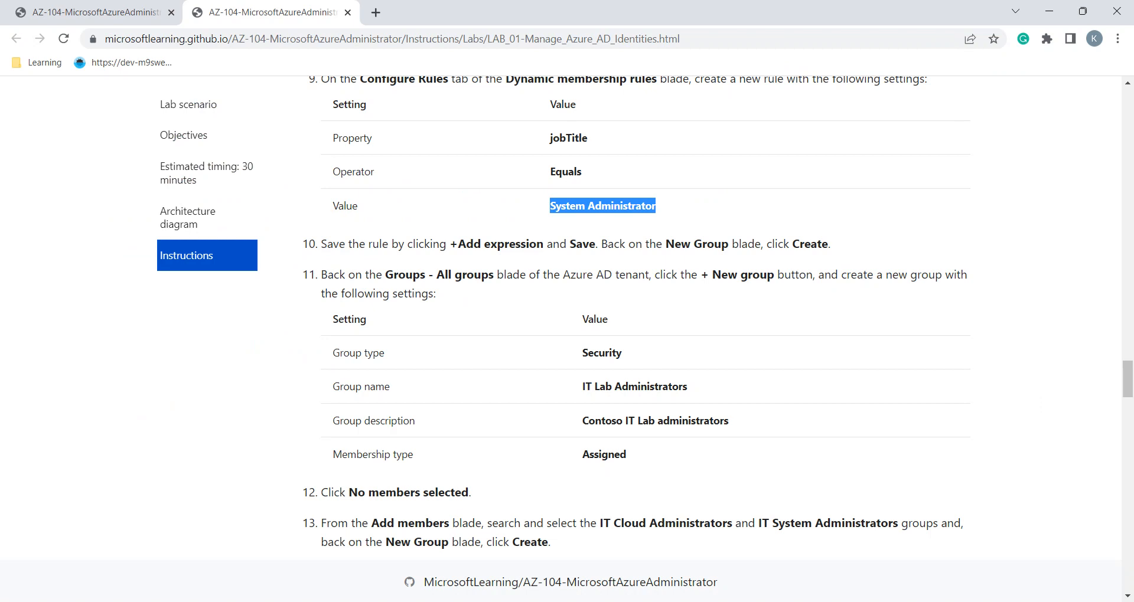
{"action": "key", "text": "alt+Tab"}
{"action": "left_click", "coordinate": [248, 187]}
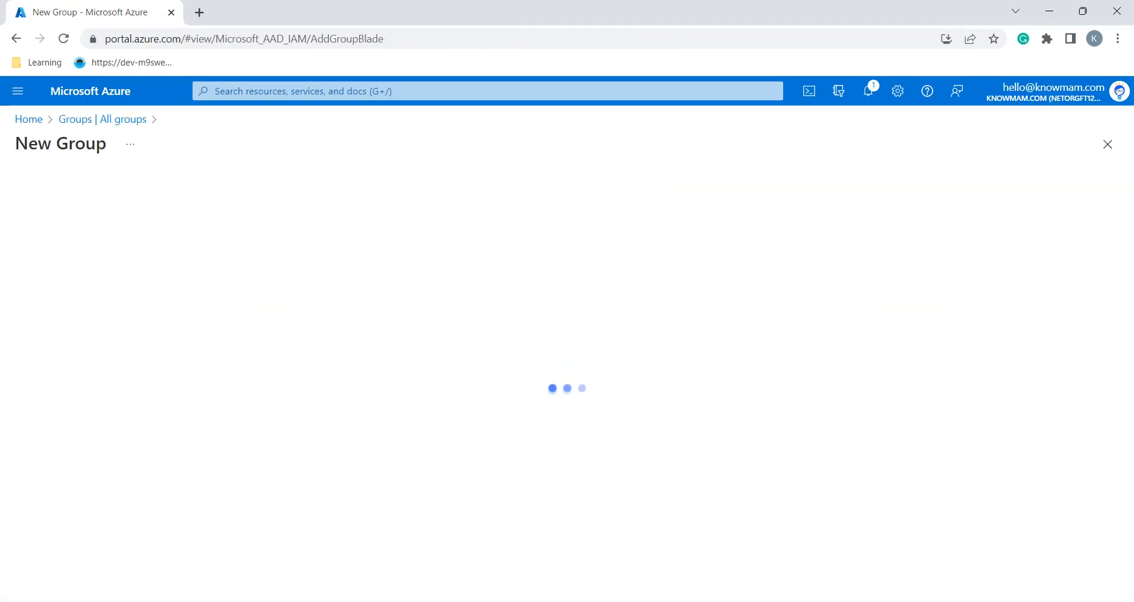
Name the new group IT Lab Administrators
{"action": "key", "text": "alt+Tab"}
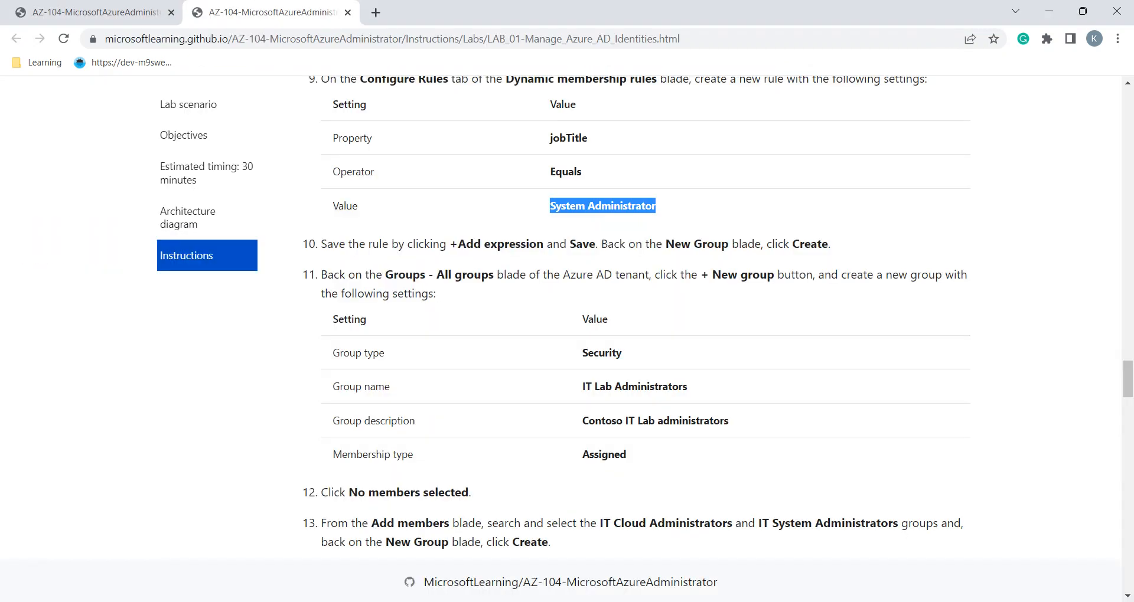
{"action": "left_click", "coordinate": [581, 386]}
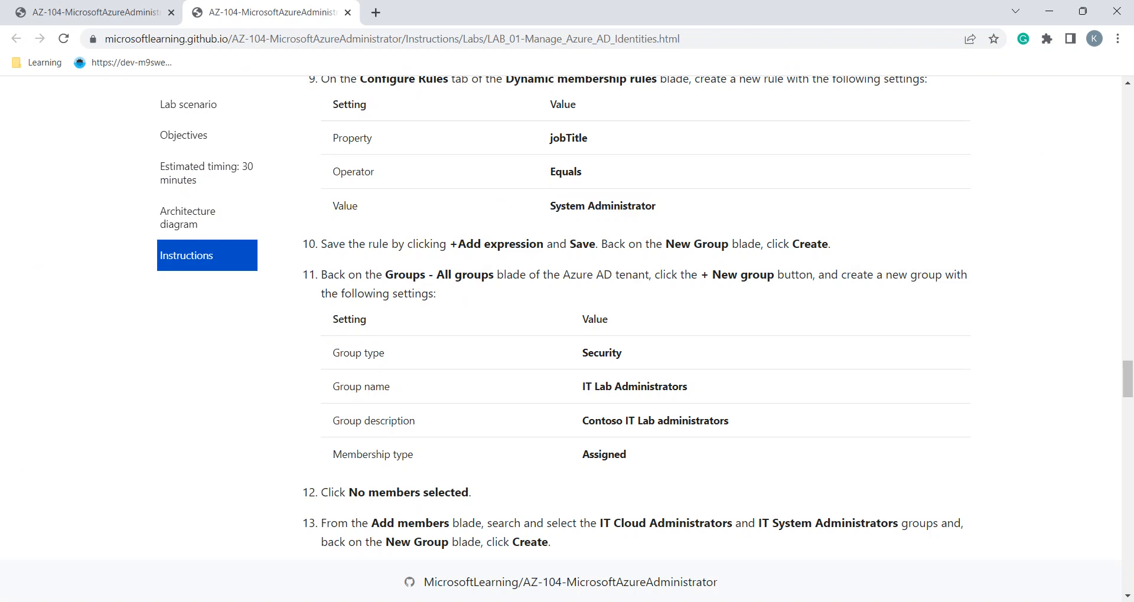
{"action": "left_click_drag", "start_coordinate": [581, 387], "coordinate": [687, 387]}
{"action": "key", "text": "ctrl+c"}
{"action": "key", "text": "alt+Tab"}
{"action": "left_click", "coordinate": [258, 285]}
{"action": "key", "text": "ctrl+v"}
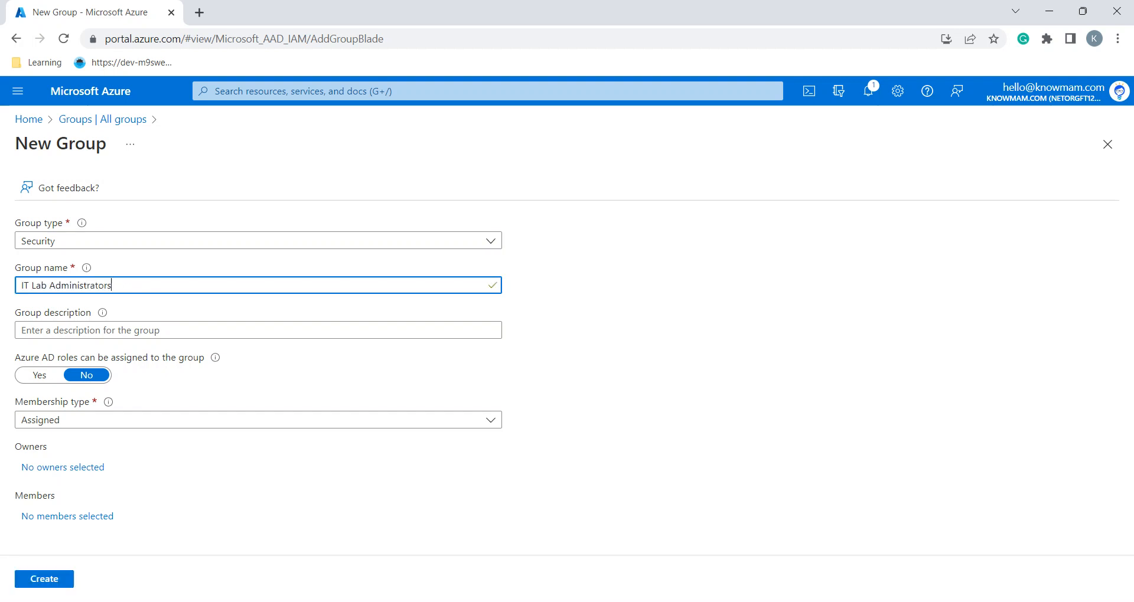
Give the group the description Contoso IT Lab administrators
{"action": "key", "text": "alt+Tab"}
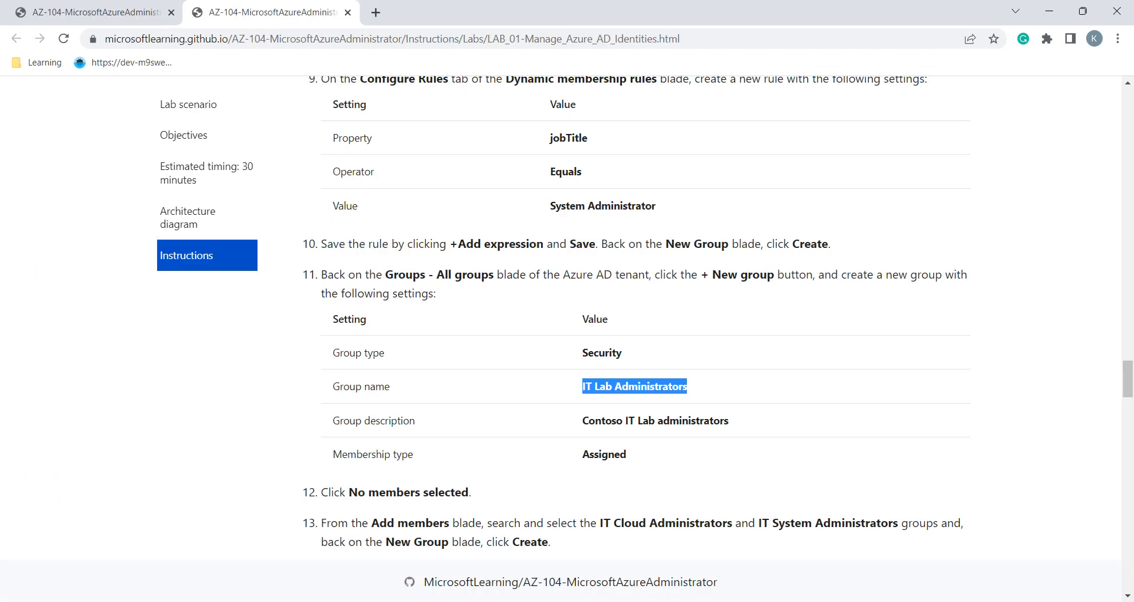
{"action": "triple_click", "coordinate": [604, 421]}
{"action": "key", "text": "ctrl+c"}
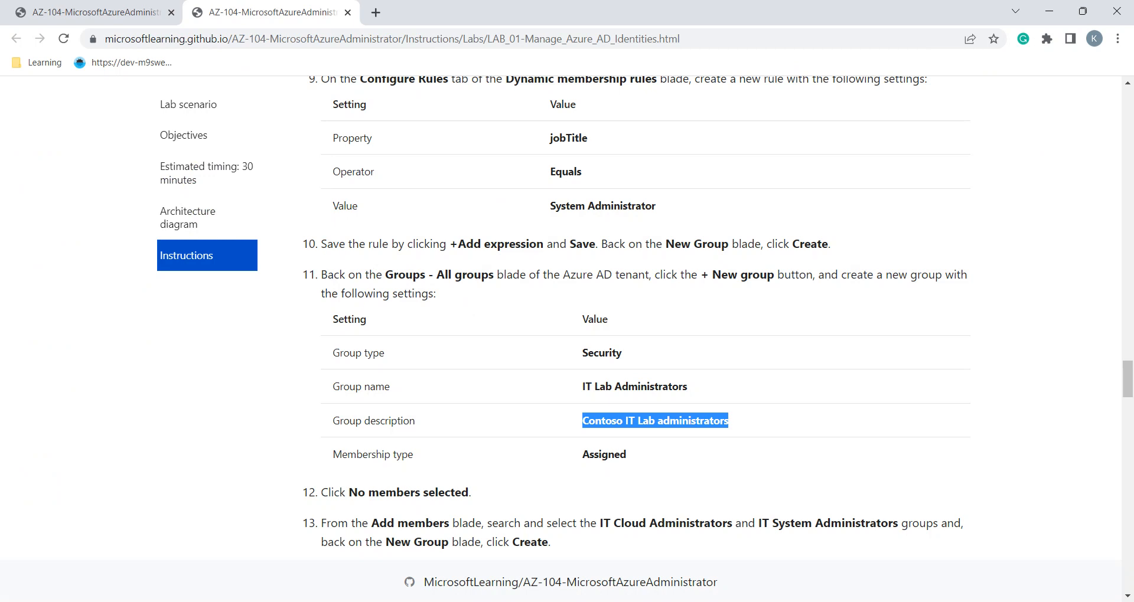
{"action": "key", "text": "alt+Tab"}
{"action": "left_click", "coordinate": [258, 330]}
{"action": "key", "text": "ctrl+v"}
Keep the membership type as Assigned and move on to choosing members
{"action": "key", "text": "alt+Tab"}
{"action": "scroll", "coordinate": [650, 325], "scroll_direction": "down", "scroll_amount": 2}
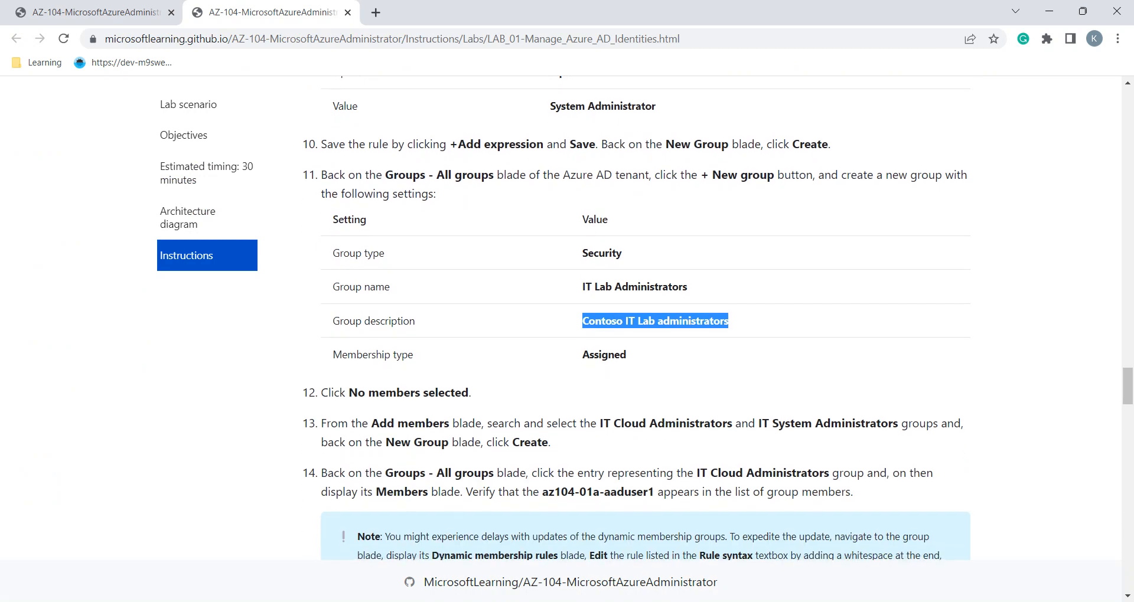
{"action": "double_click", "coordinate": [603, 354]}
{"action": "key", "text": "alt+Tab"}
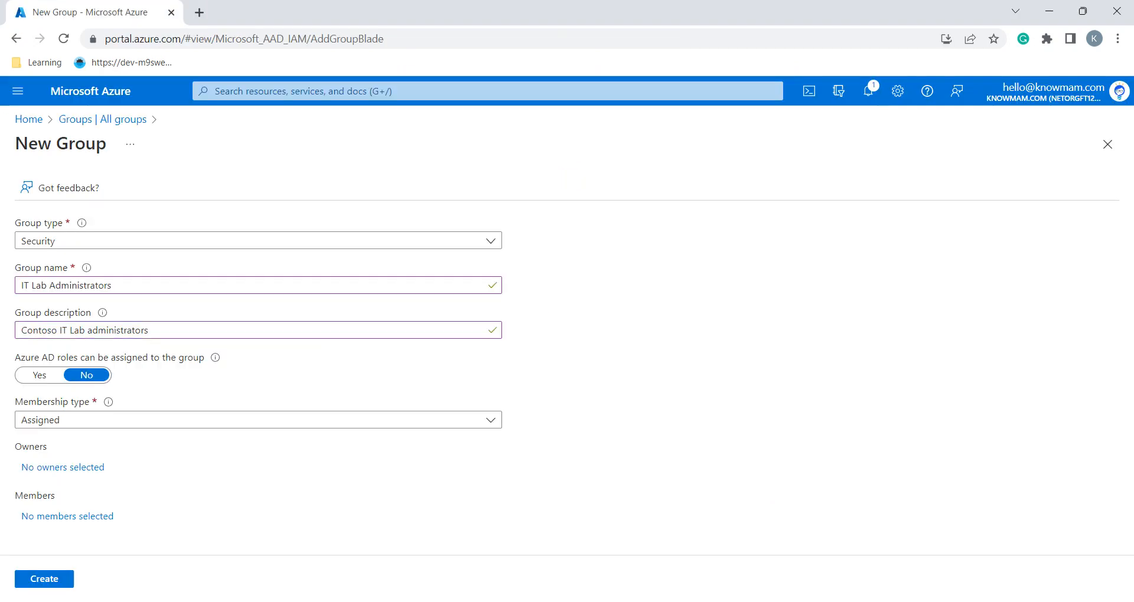
{"action": "key", "text": "alt+Tab"}
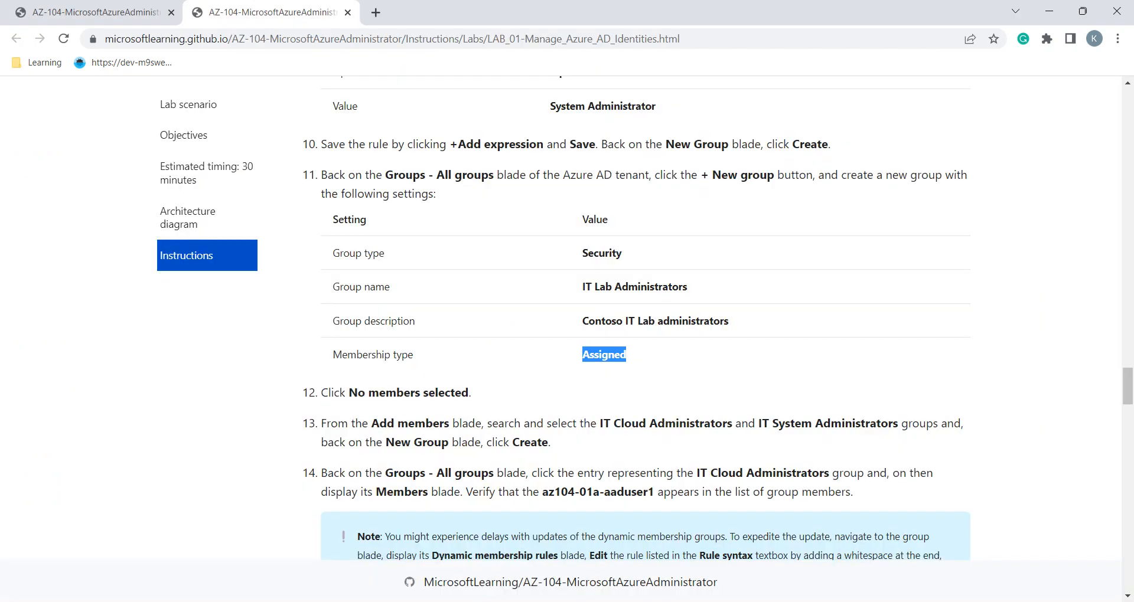
{"action": "scroll", "coordinate": [649, 319], "scroll_direction": "down", "scroll_amount": 1}
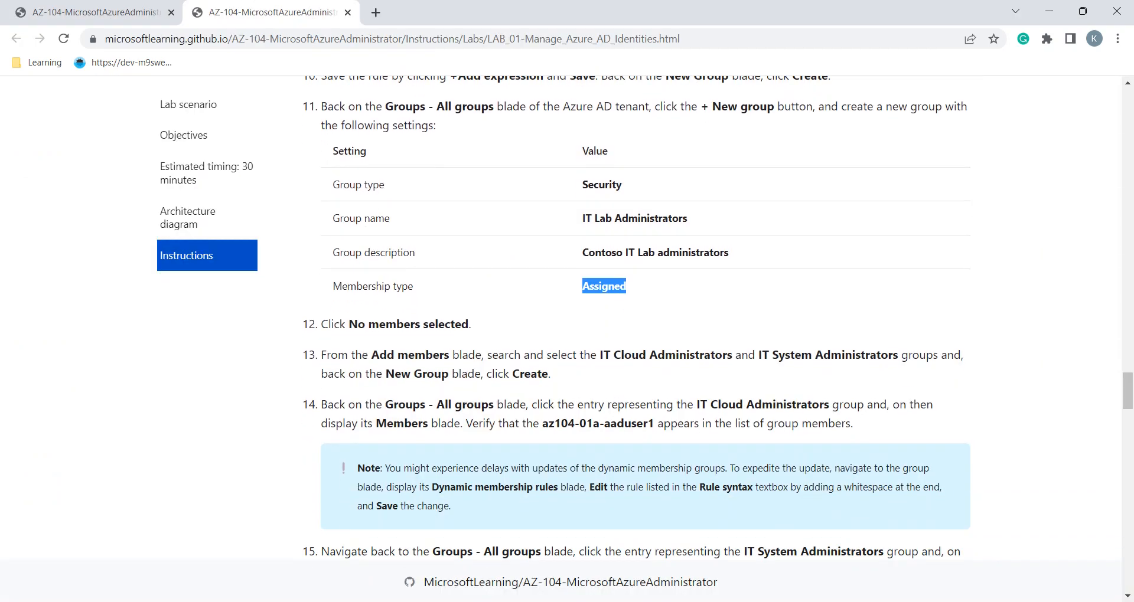
{"action": "scroll", "coordinate": [637, 317], "scroll_direction": "down", "scroll_amount": 1}
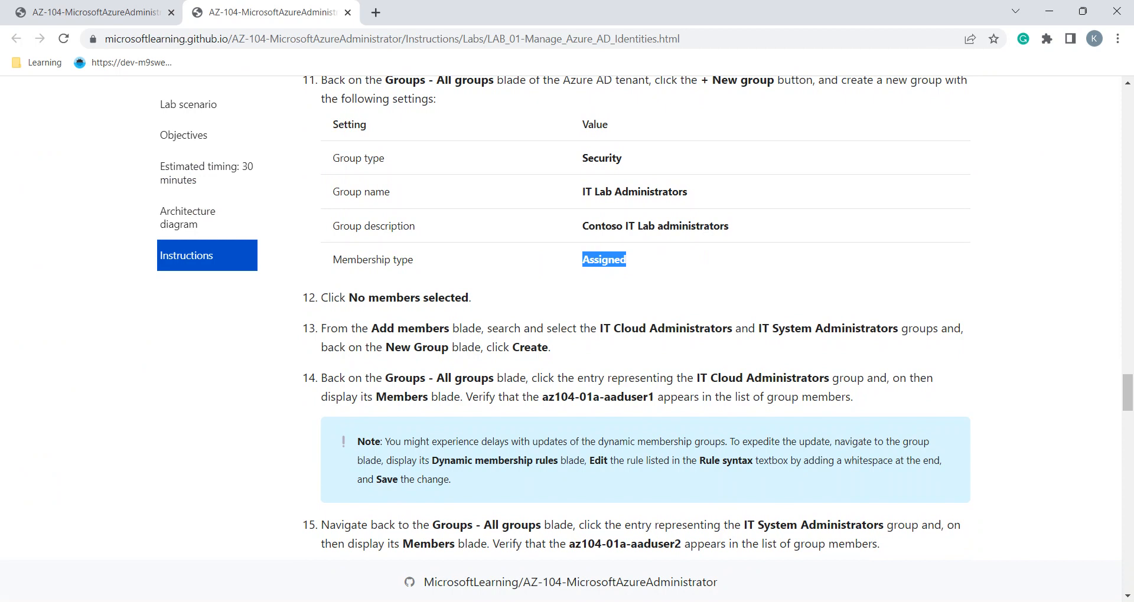
{"action": "key", "text": "alt+Tab"}
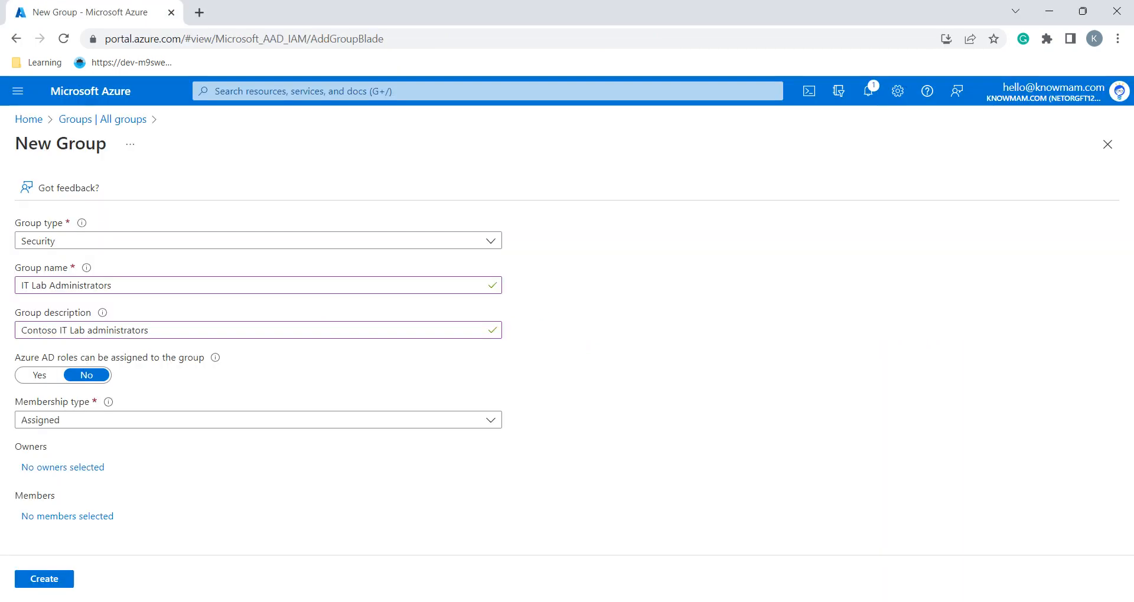
{"action": "left_click", "coordinate": [67, 517]}
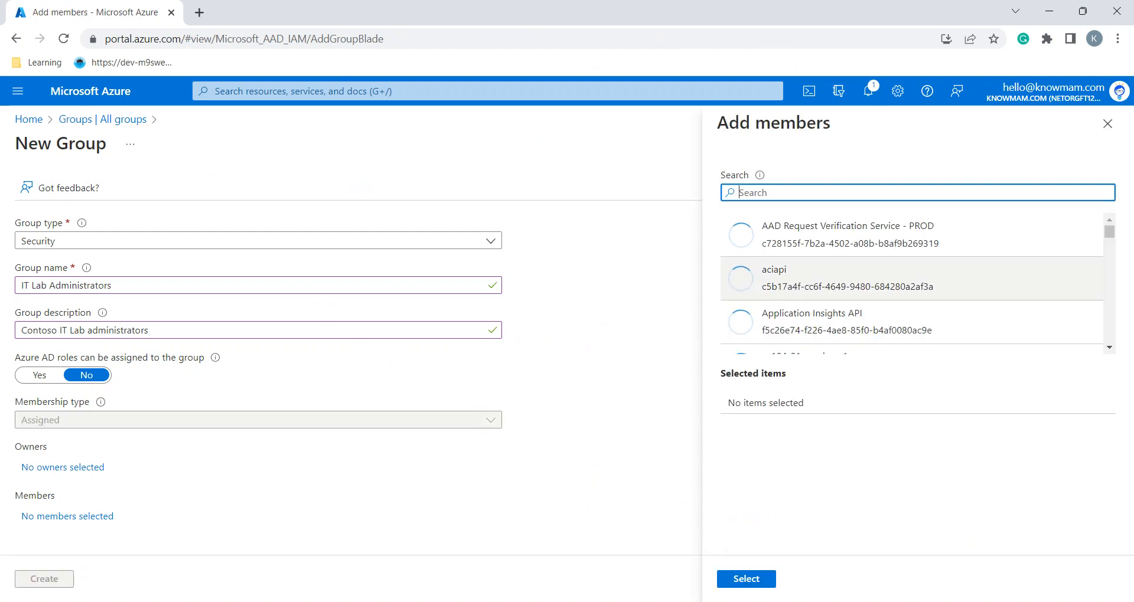
Search the member picker for 'IT' to find the IT Cloud and IT System Administrators groups
{"action": "key", "text": "alt+Tab"}
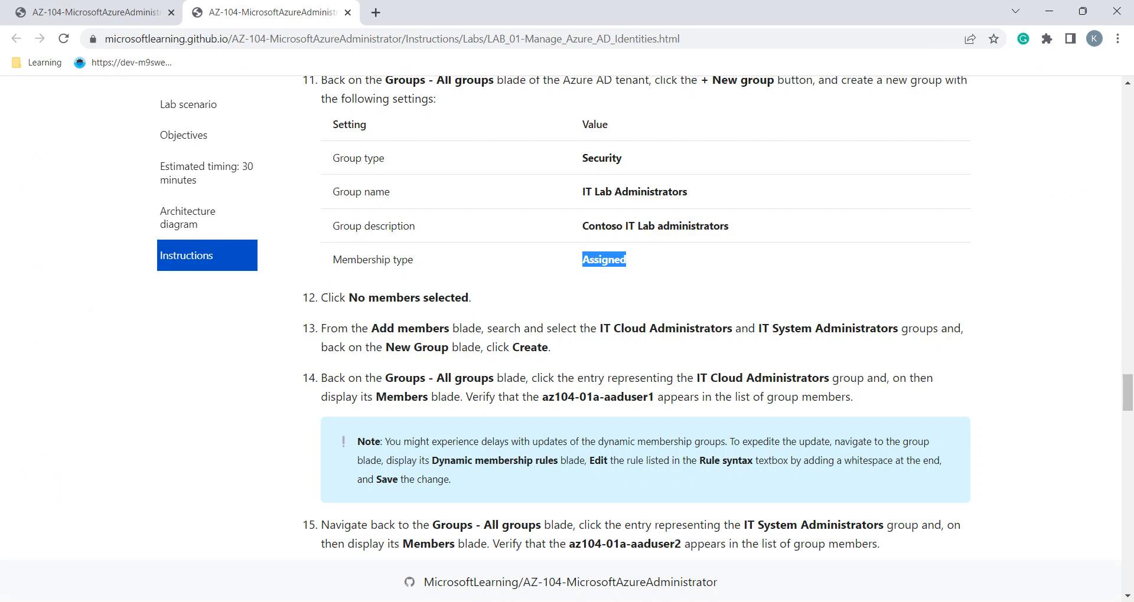
{"action": "double_click", "coordinate": [691, 328]}
{"action": "double_click", "coordinate": [792, 328]}
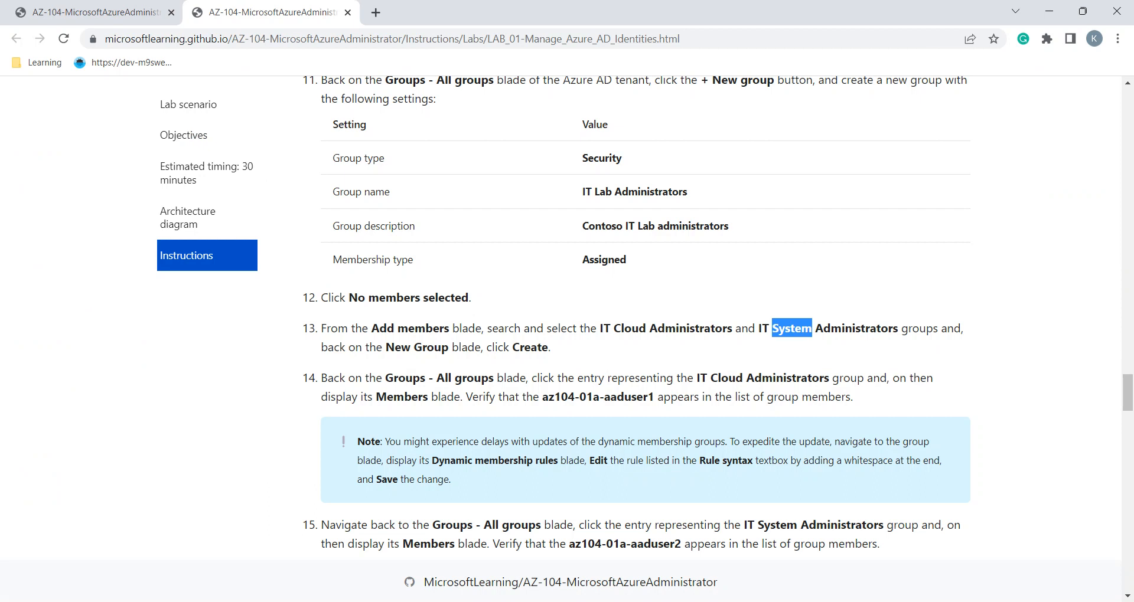
{"action": "key", "text": "alt+Tab"}
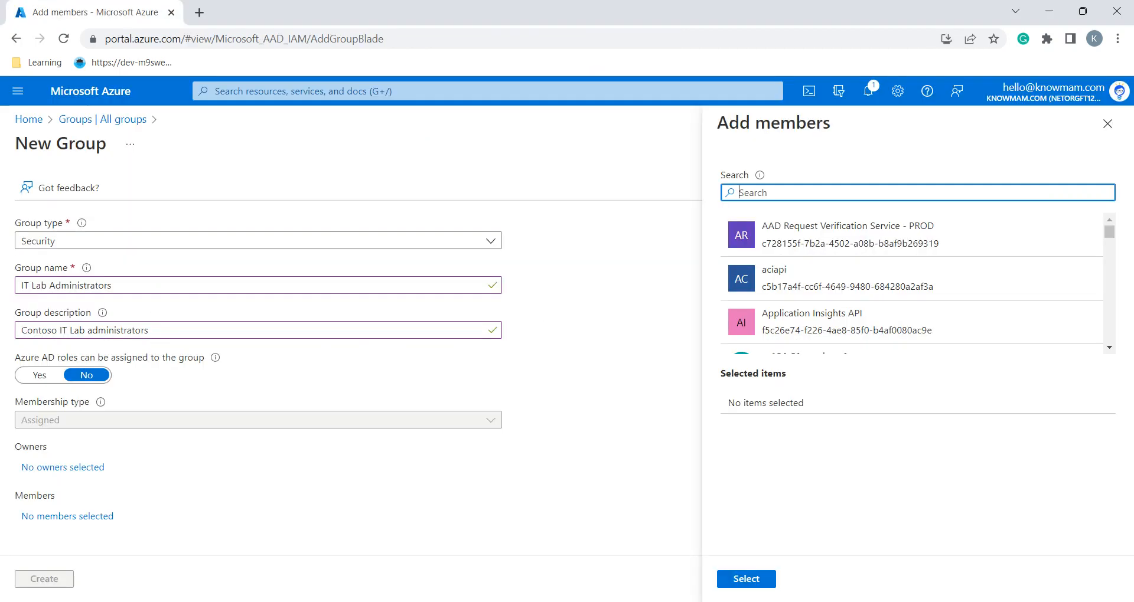
{"action": "type", "text": "IT Ad"}
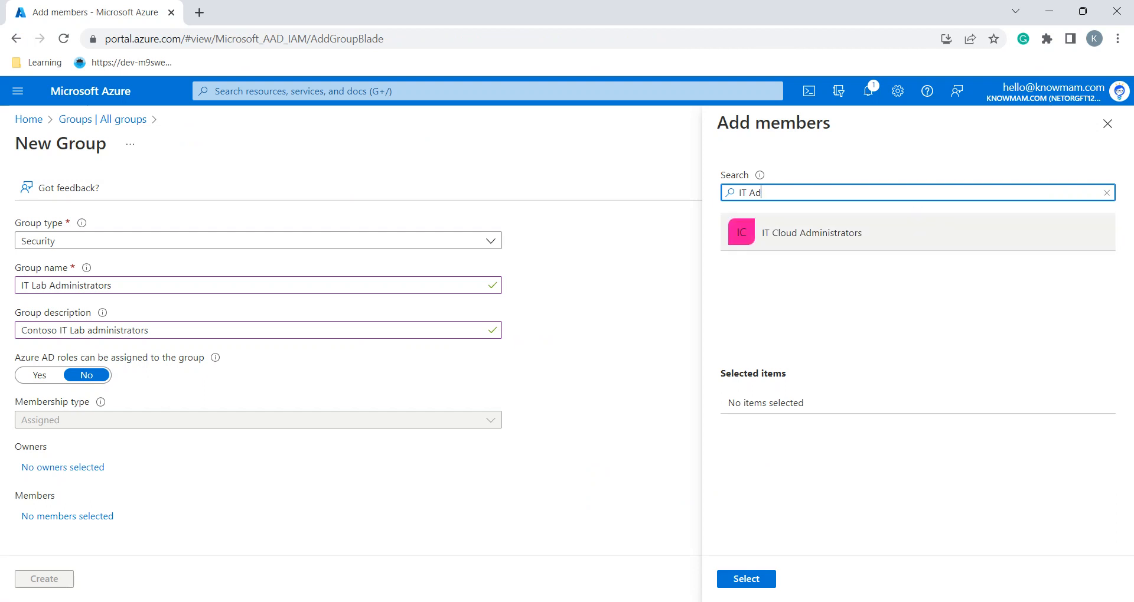
{"action": "key", "text": "BackSpace"}
{"action": "key", "text": "BackSpace"}
{"action": "type", "text": "S"}
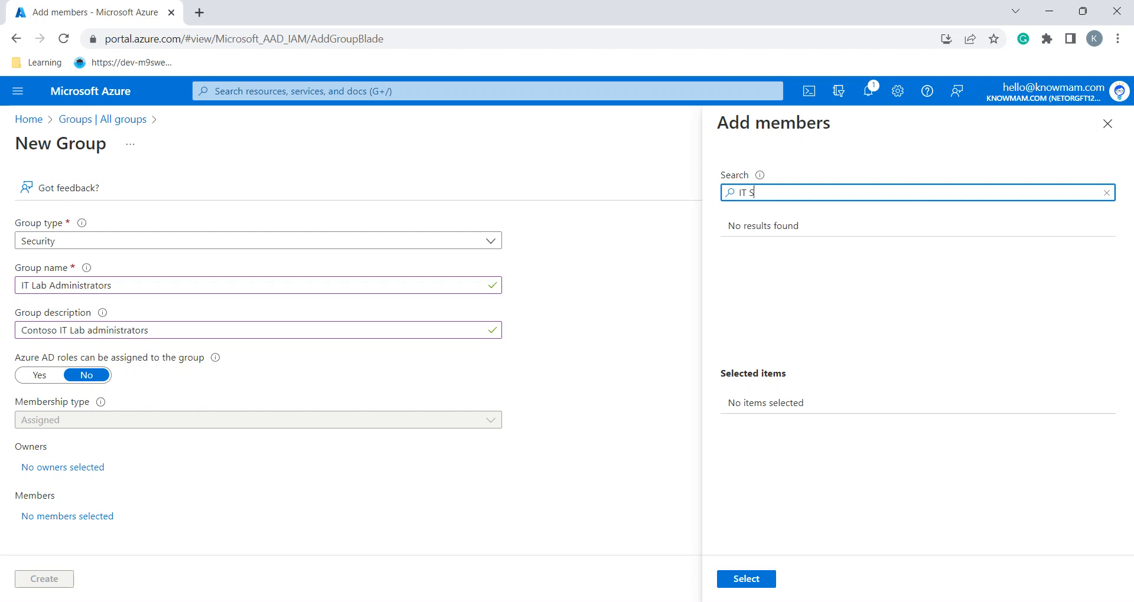
{"action": "key", "text": "BackSpace"}
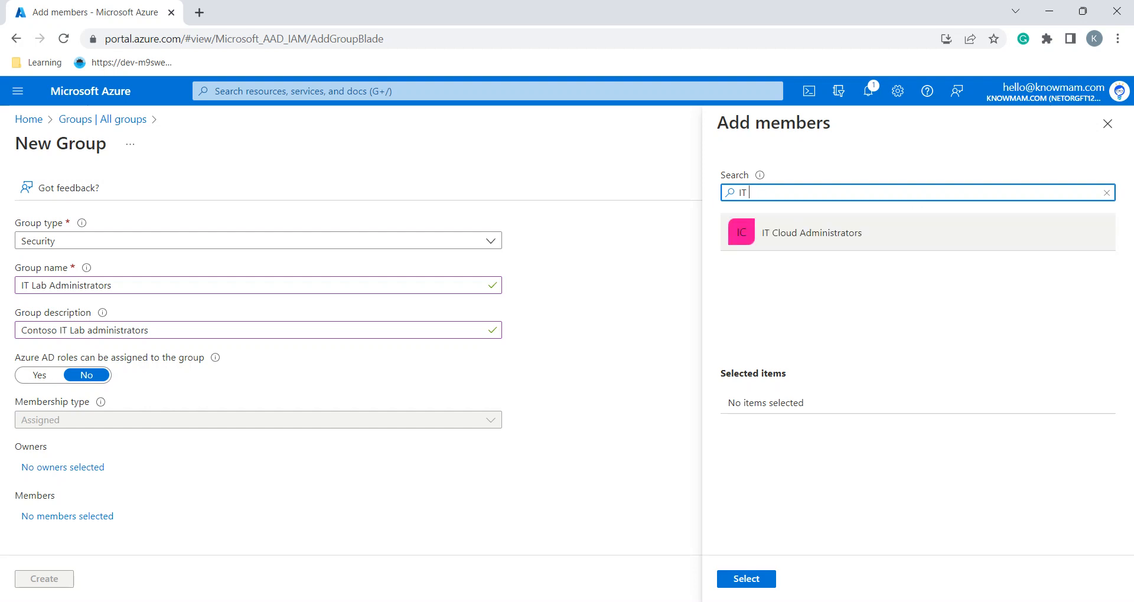
{"action": "key", "text": "alt+Tab"}
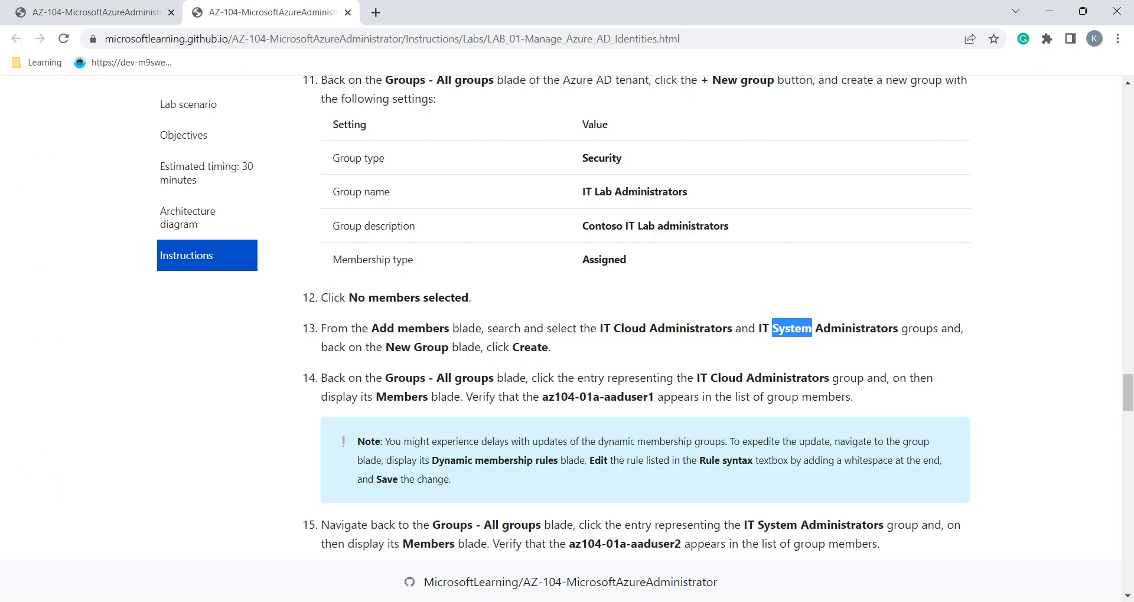
Scroll through lab steps 4–15 to review the group setup, then return to the member search
{"action": "scroll", "coordinate": [637, 313], "scroll_direction": "up", "scroll_amount": 6}
{"action": "scroll", "coordinate": [637, 313], "scroll_direction": "up", "scroll_amount": 8}
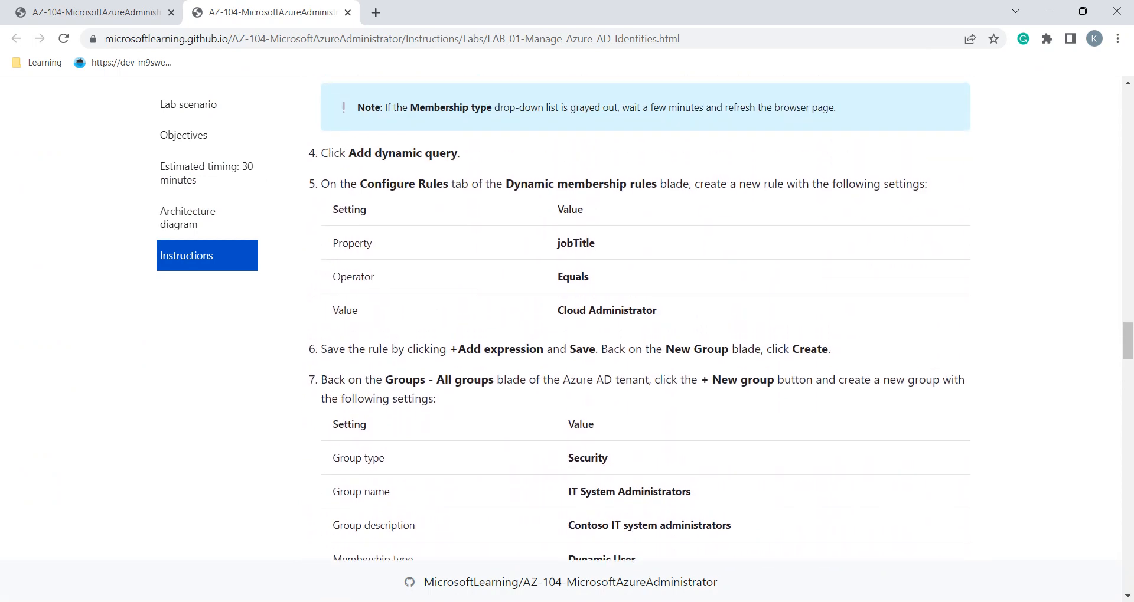
{"action": "scroll", "coordinate": [637, 313], "scroll_direction": "up", "scroll_amount": 3}
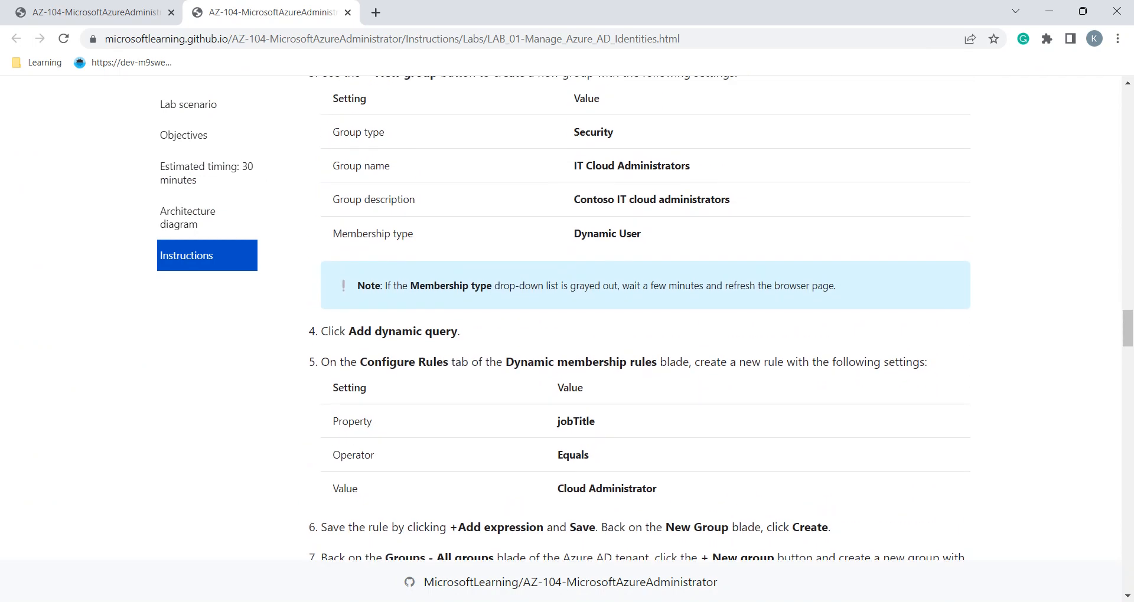
{"action": "scroll", "coordinate": [637, 313], "scroll_direction": "down", "scroll_amount": 2}
{"action": "scroll", "coordinate": [637, 313], "scroll_direction": "down", "scroll_amount": 15}
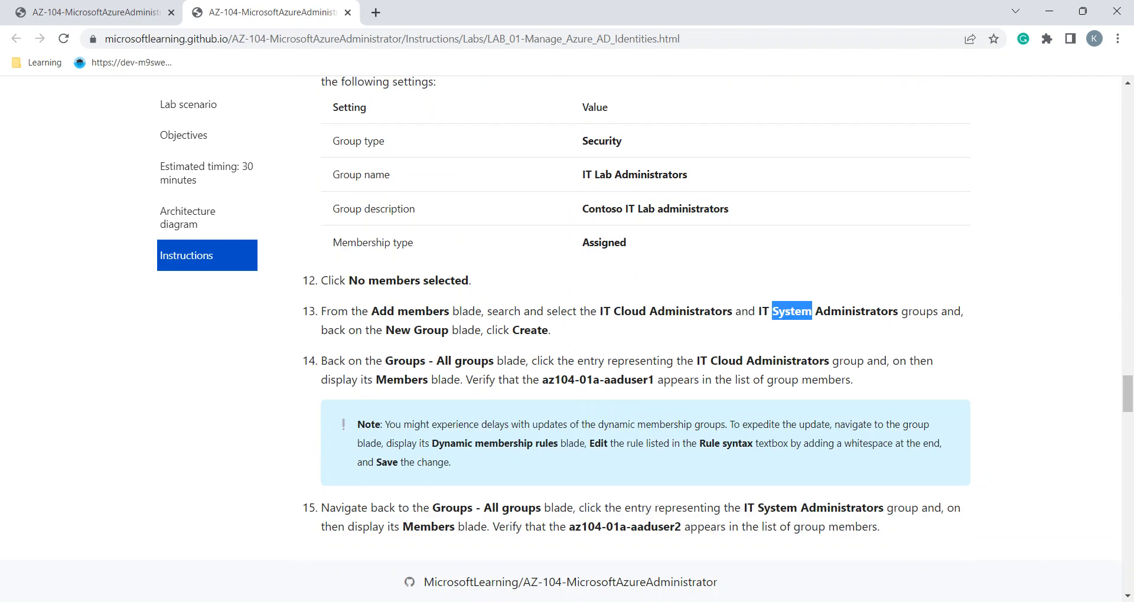
{"action": "scroll", "coordinate": [636, 313], "scroll_direction": "down", "scroll_amount": 1}
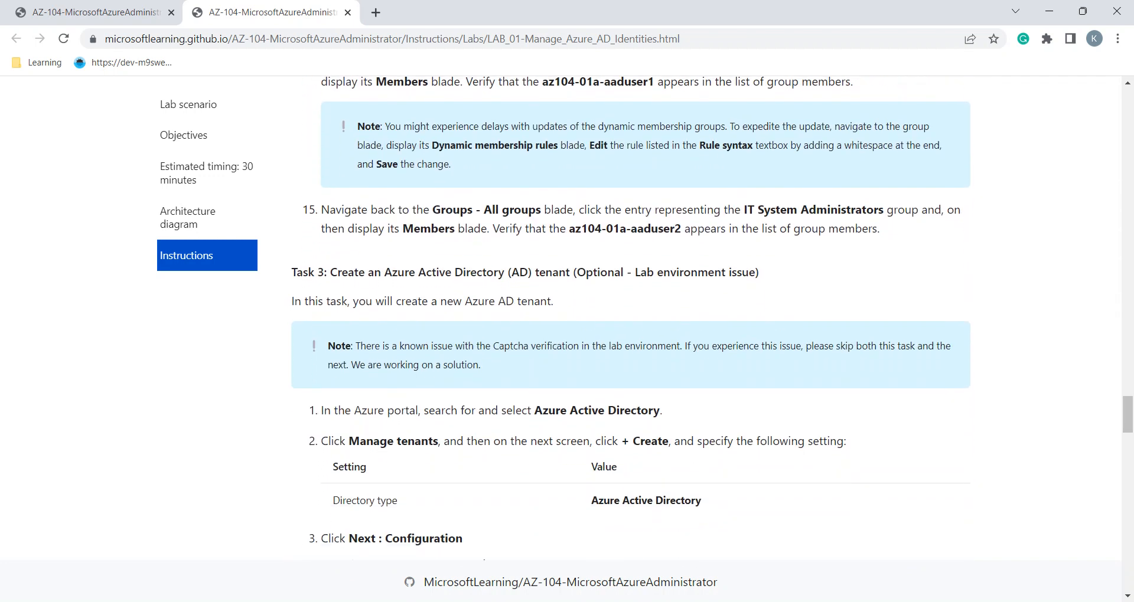
{"action": "scroll", "coordinate": [637, 313], "scroll_direction": "up", "scroll_amount": 4}
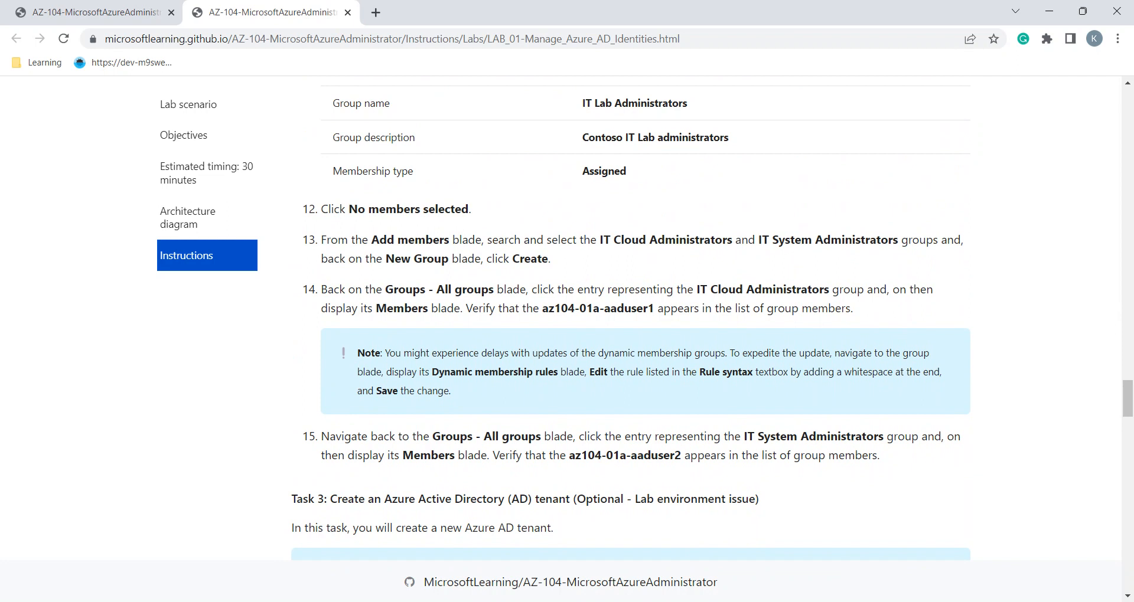
{"action": "key", "text": "alt+Tab"}
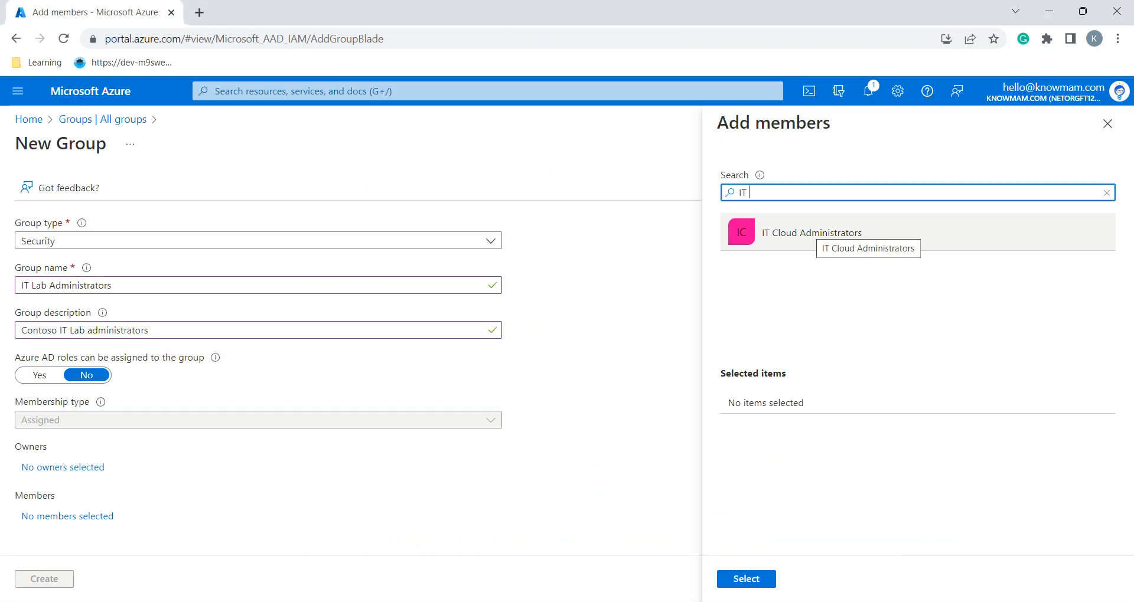
Add IT Cloud Administrators as the group's member and open All groups in a new tab
{"action": "left_click", "coordinate": [809, 233]}
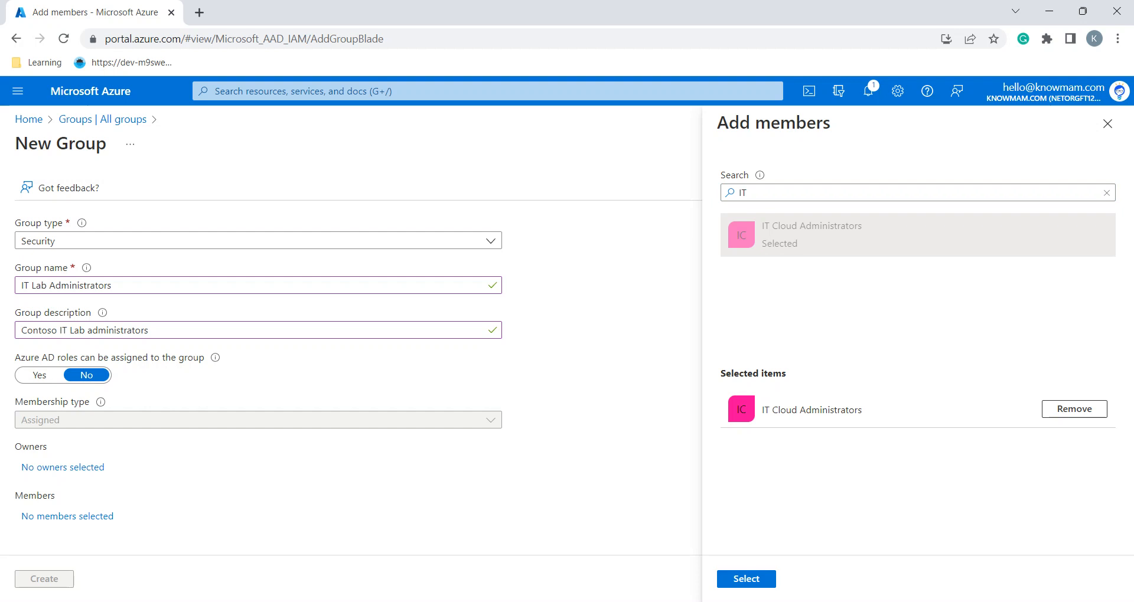
{"action": "left_click", "coordinate": [746, 578]}
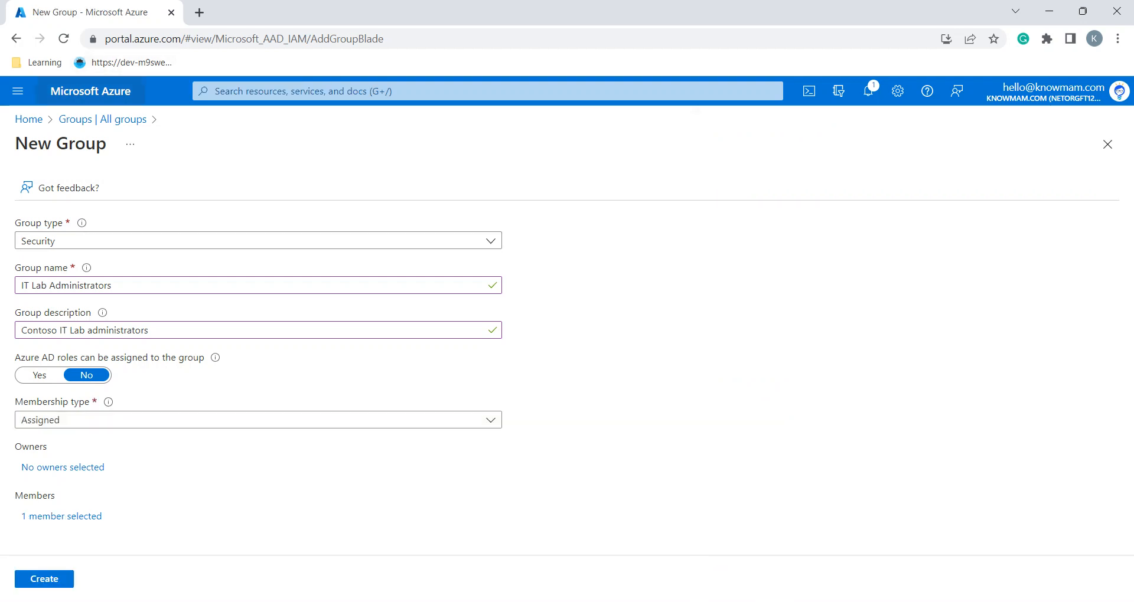
{"action": "left_click", "coordinate": [102, 120], "text": "ctrl"}
{"action": "key", "text": "ctrl+Tab"}
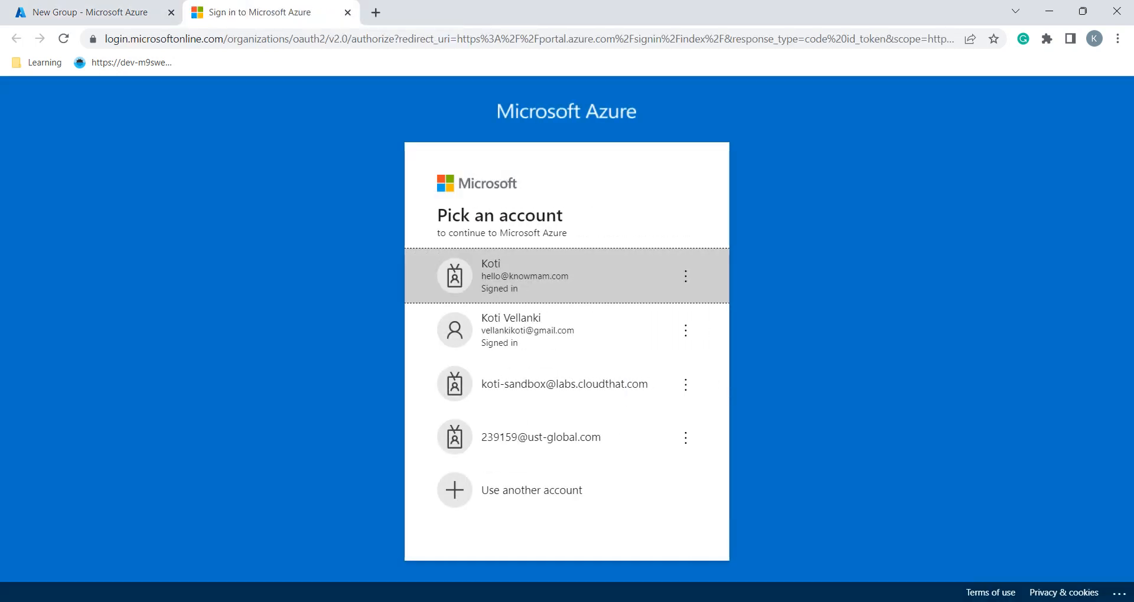
Remove the System Administrator condition from IT Cloud Administrators, leaving jobTitle Equals Cloud Administrator, and save
{"action": "left_click", "coordinate": [567, 275]}
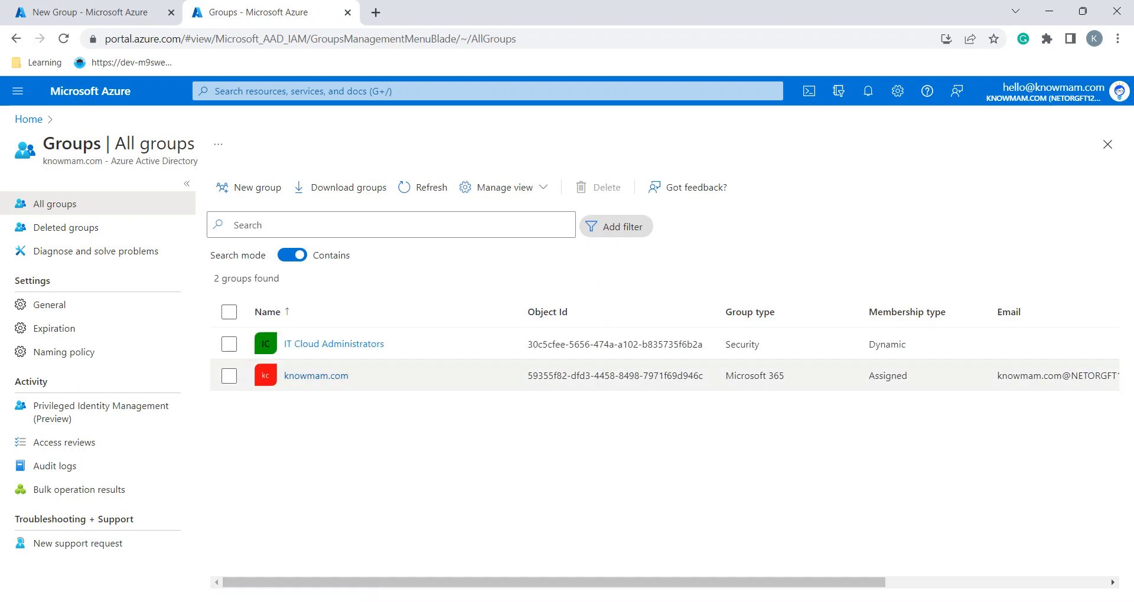
{"action": "left_click", "coordinate": [333, 344]}
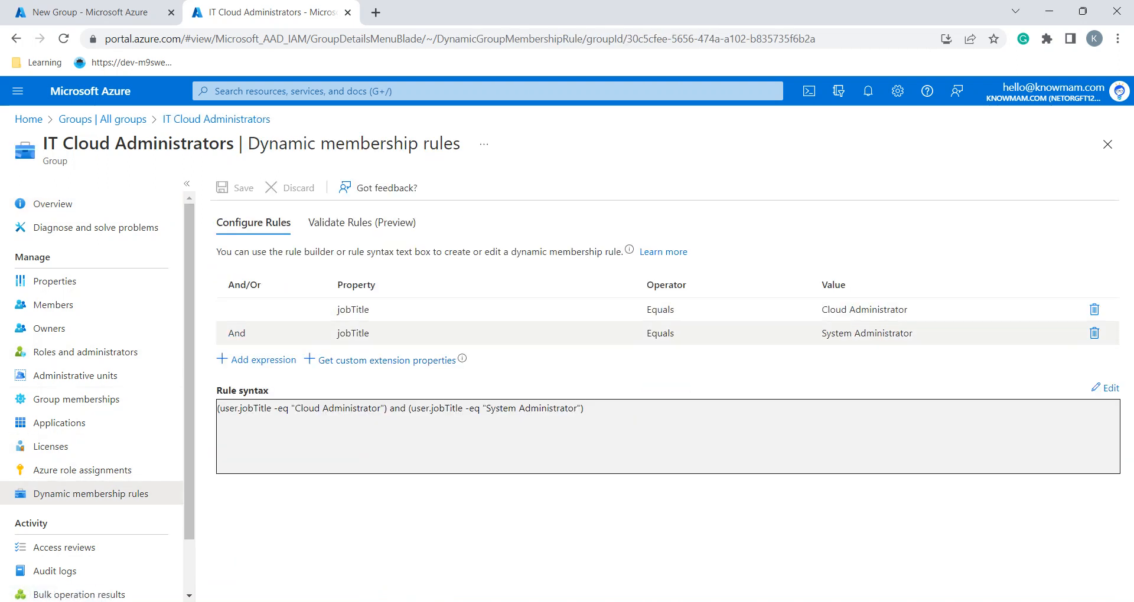
{"action": "left_click", "coordinate": [1094, 334]}
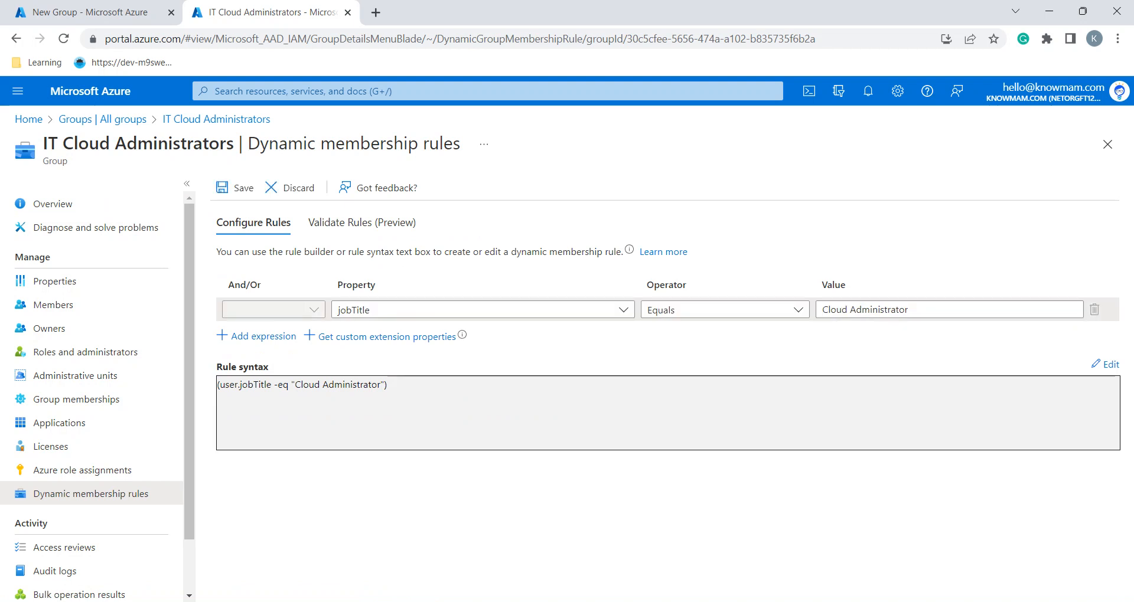
{"action": "left_click", "coordinate": [233, 188]}
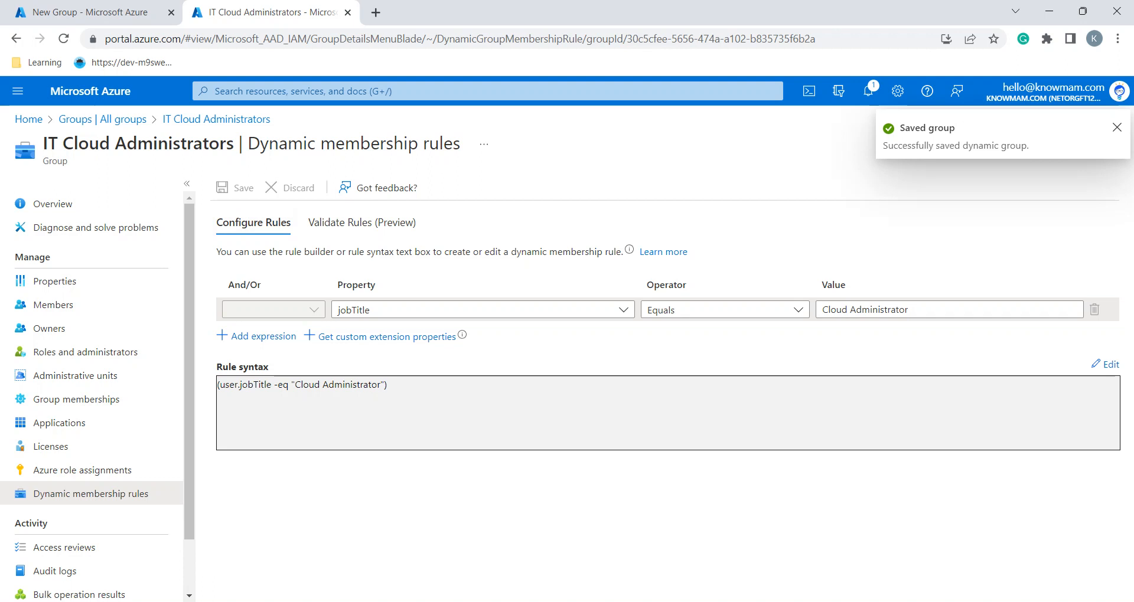
{"action": "left_click", "coordinate": [102, 119]}
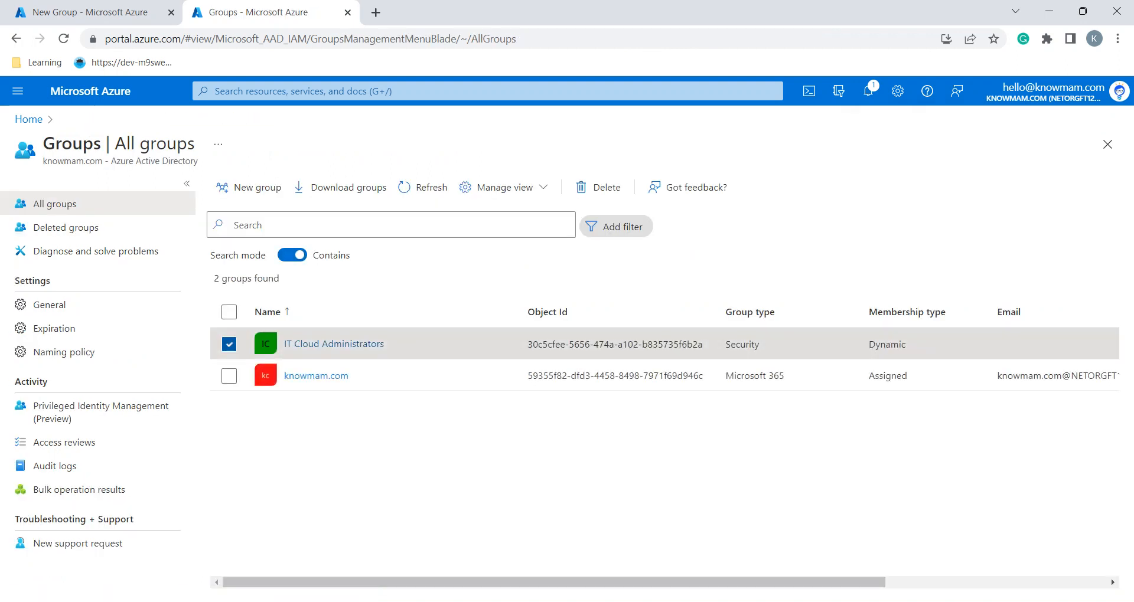
Start another new group and copy the name IT System Administrators from lab step 7
{"action": "left_click", "coordinate": [249, 187]}
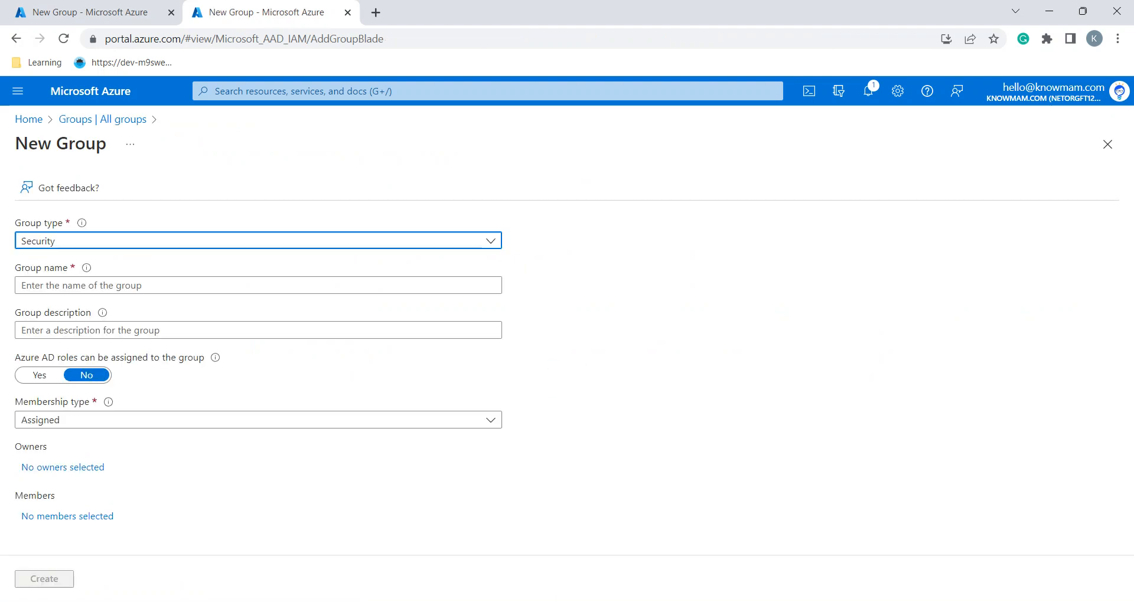
{"action": "key", "text": "alt+Tab"}
{"action": "scroll", "coordinate": [646, 318], "scroll_direction": "up", "scroll_amount": 4}
{"action": "scroll", "coordinate": [645, 318], "scroll_direction": "up", "scroll_amount": 2}
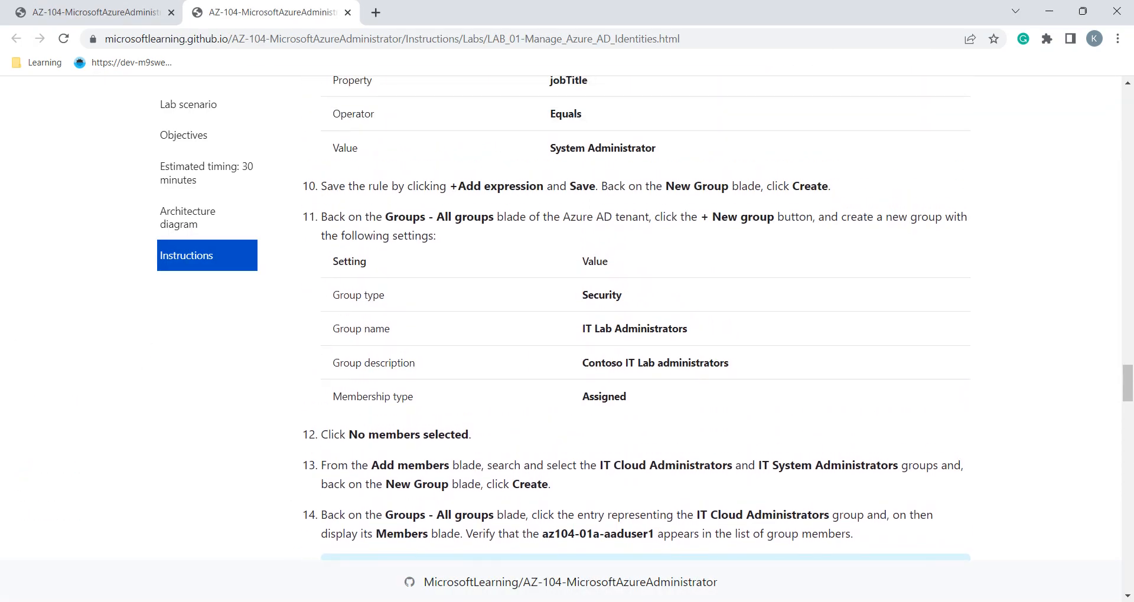
{"action": "scroll", "coordinate": [645, 319], "scroll_direction": "up", "scroll_amount": 4}
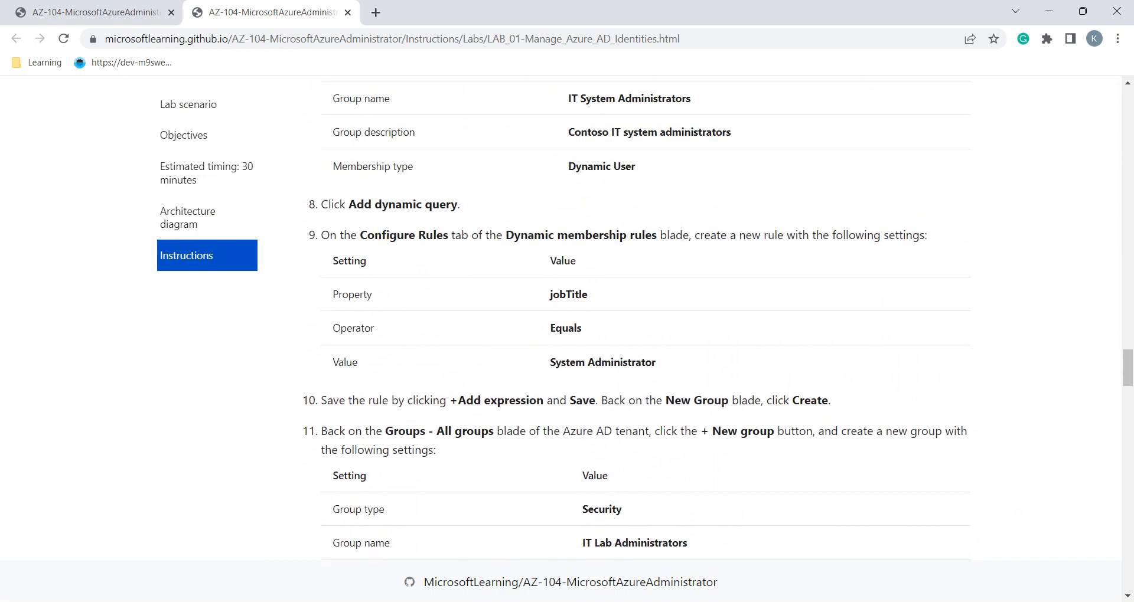
{"action": "scroll", "coordinate": [645, 319], "scroll_direction": "up", "scroll_amount": 3}
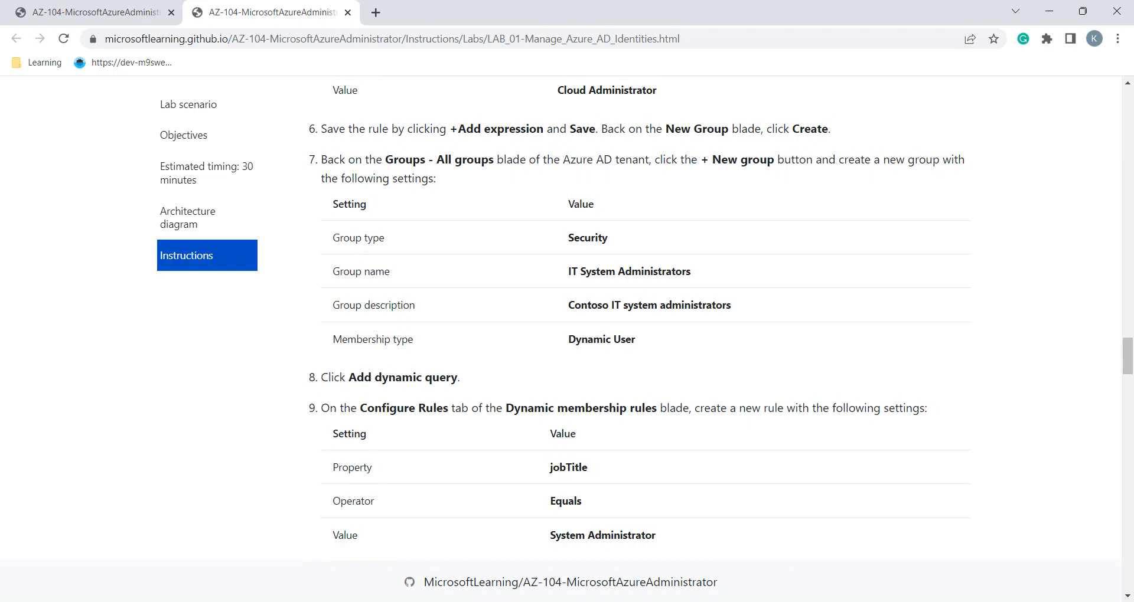
{"action": "triple_click", "coordinate": [629, 271]}
{"action": "key", "text": "ctrl+c"}
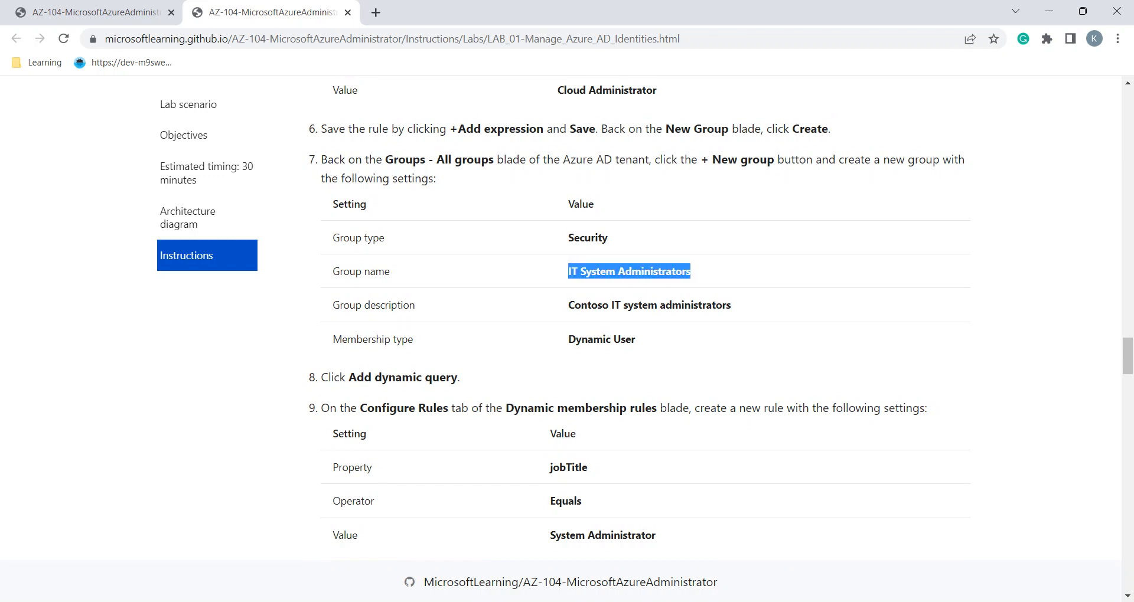
{"action": "key", "text": "alt+Tab"}
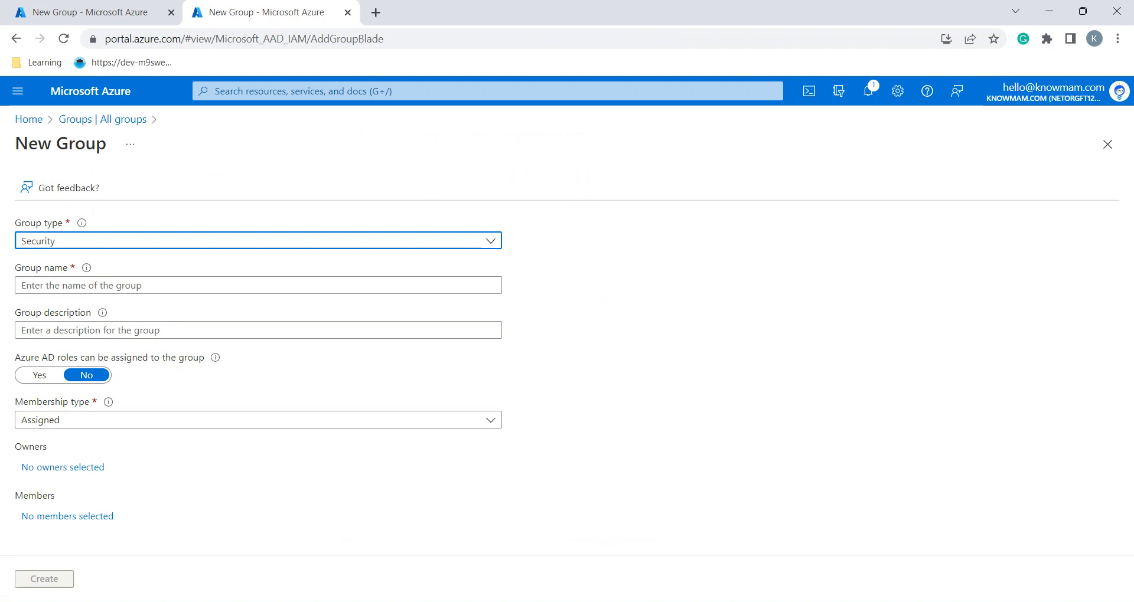
Fill in IT System Administrators, description Contoso IT system administrators, with Dynamic User membership
{"action": "left_click", "coordinate": [258, 286]}
{"action": "key", "text": "ctrl+v"}
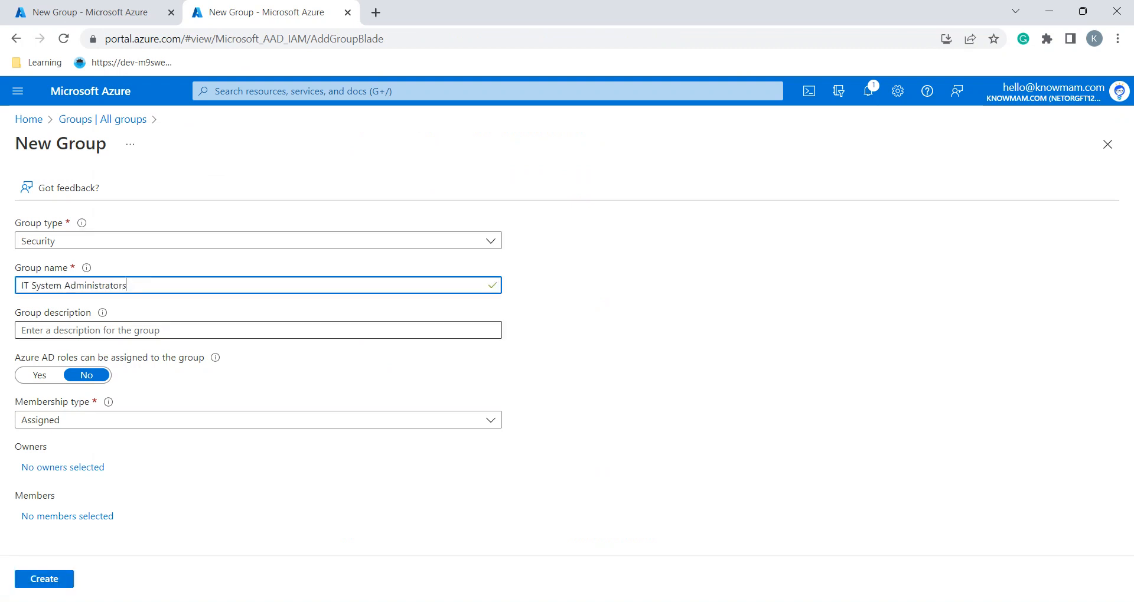
{"action": "key", "text": "alt+Tab"}
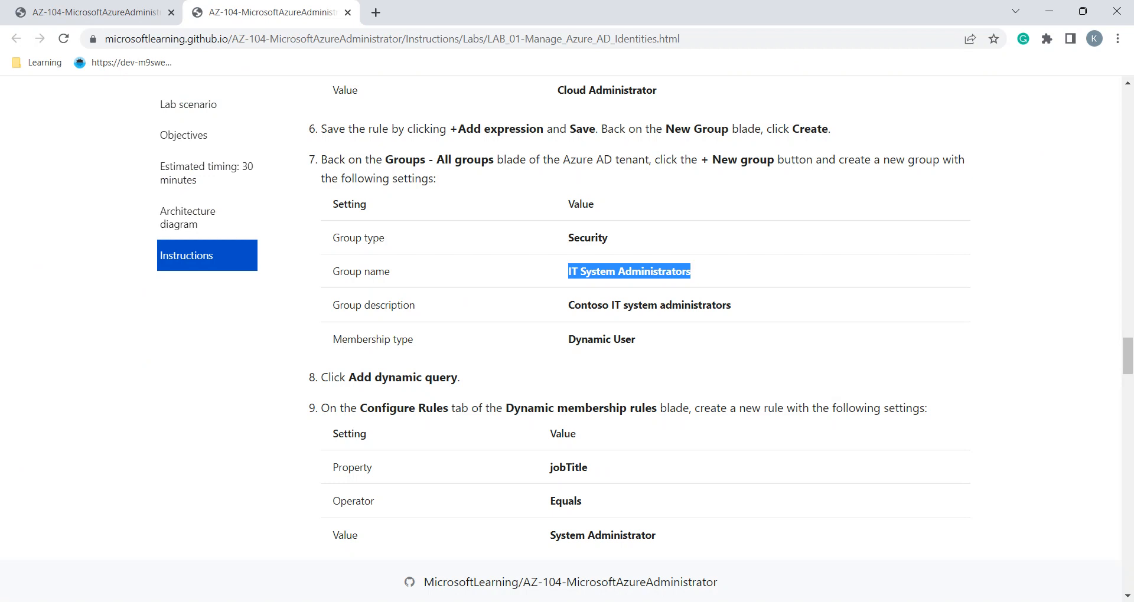
{"action": "triple_click", "coordinate": [610, 305]}
{"action": "key", "text": "ctrl+c"}
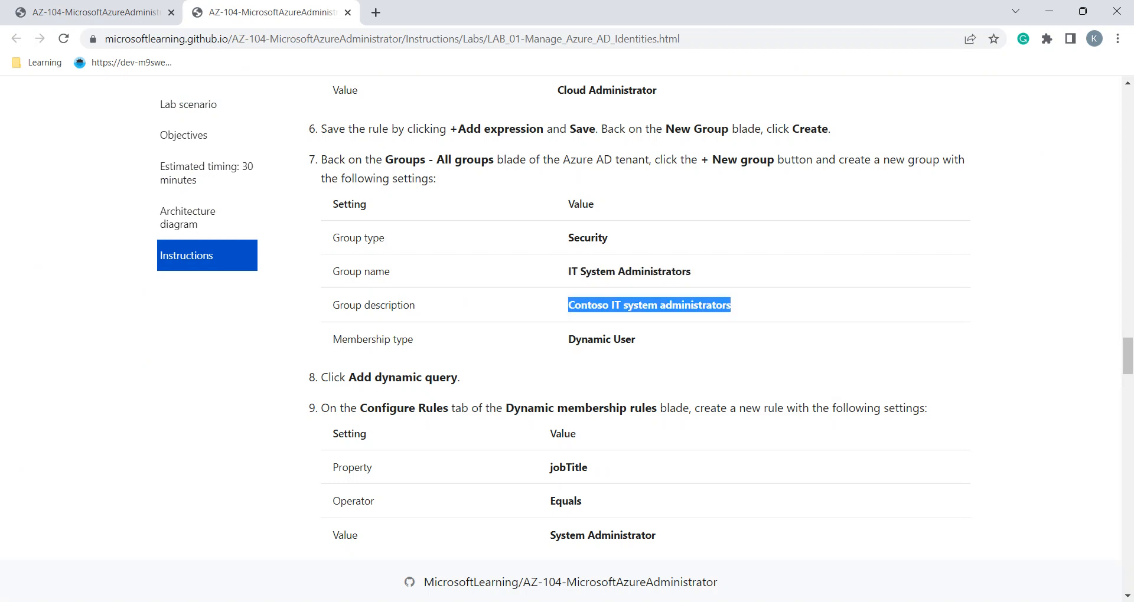
{"action": "key", "text": "alt+Tab"}
{"action": "left_click", "coordinate": [142, 330]}
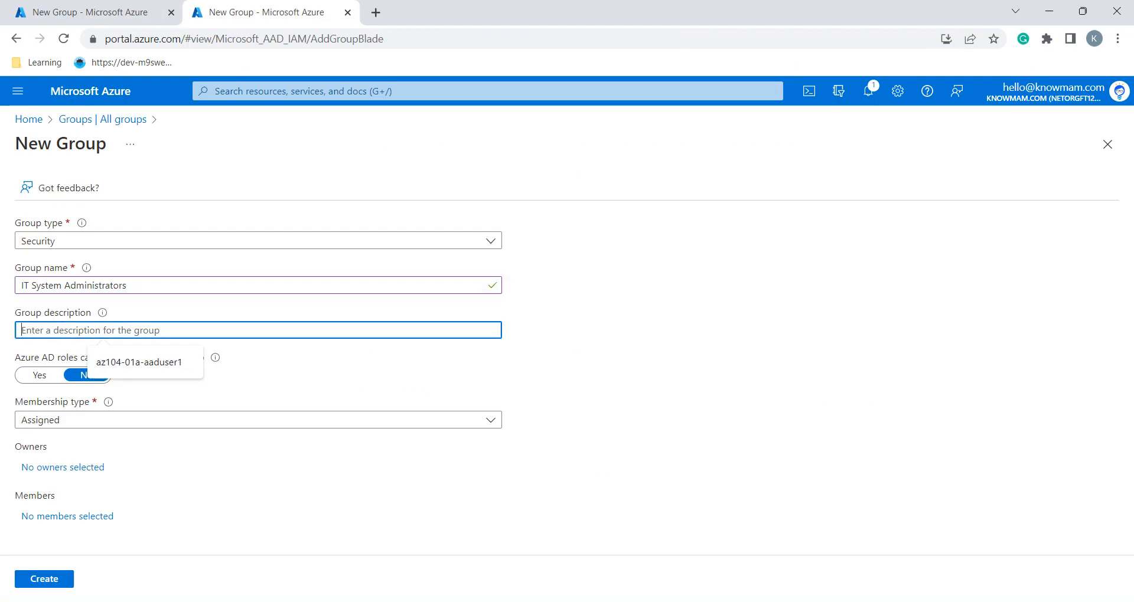
{"action": "key", "text": "ctrl+v"}
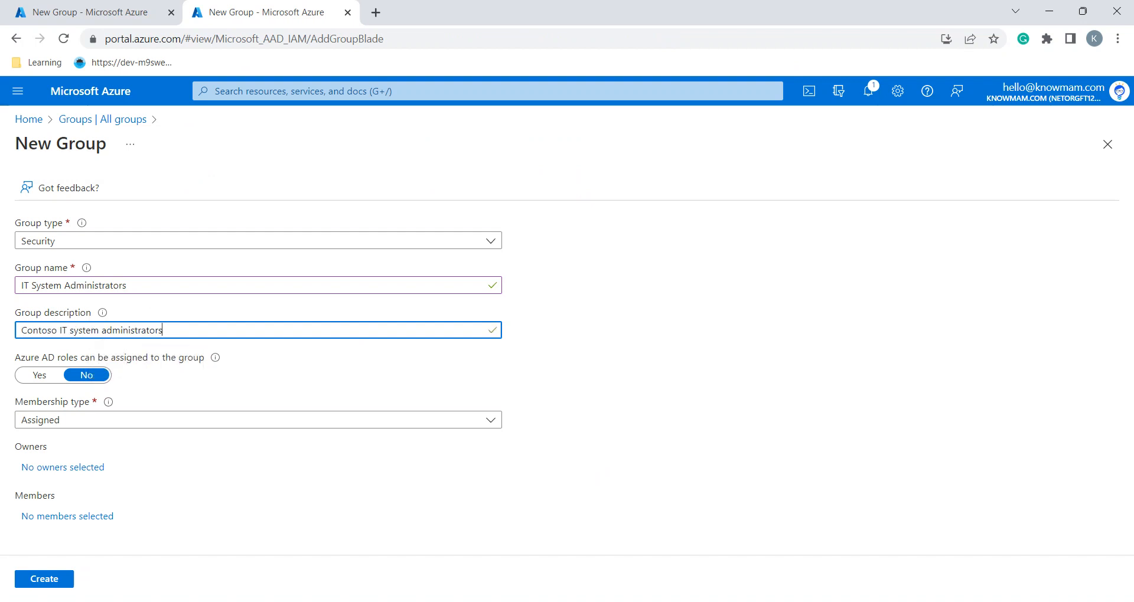
{"action": "left_click", "coordinate": [259, 420]}
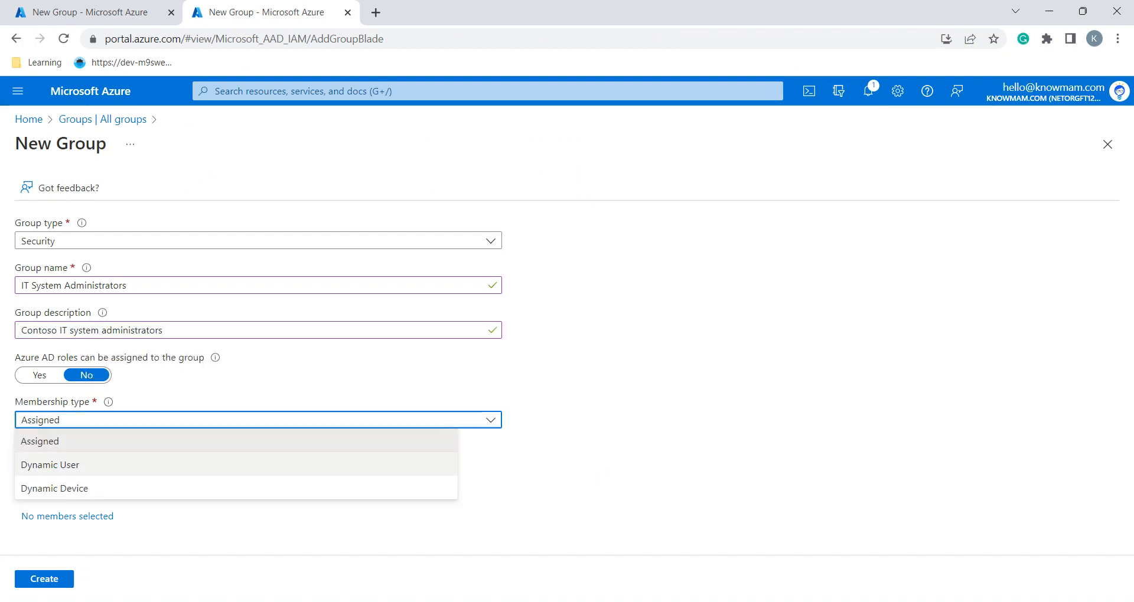
{"action": "left_click", "coordinate": [89, 464]}
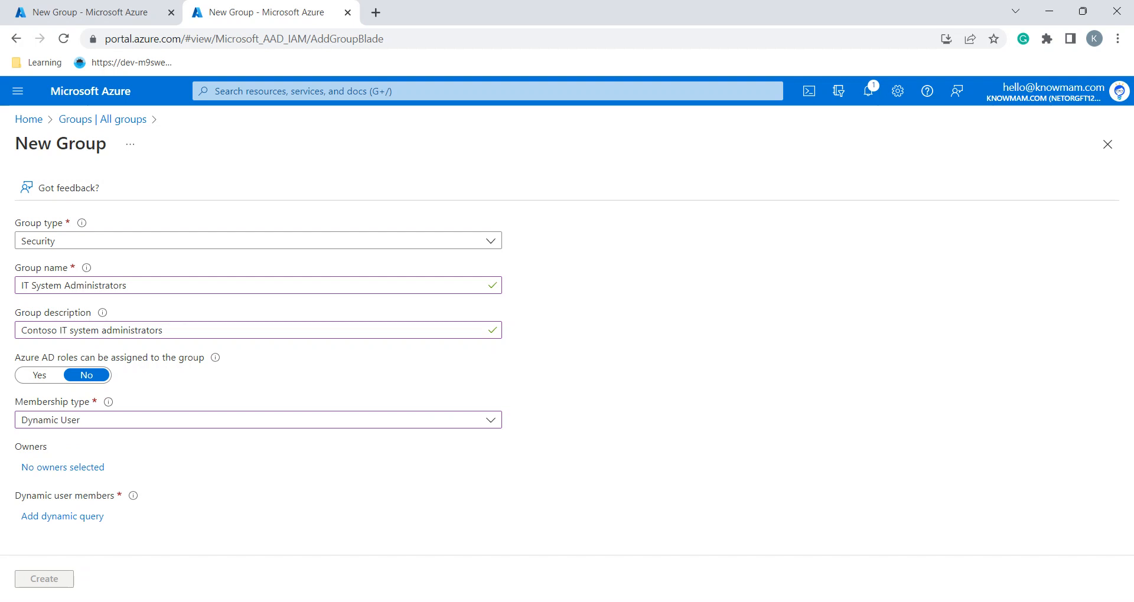
{"action": "left_click", "coordinate": [62, 516]}
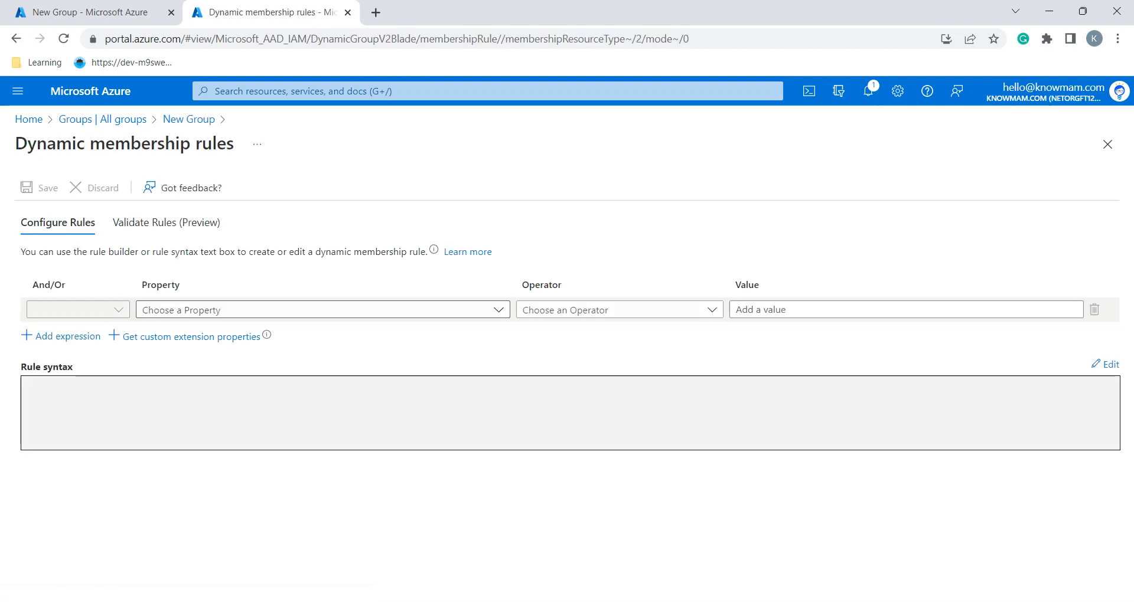
Set the rule condition's property to jobTitle with operator Equals
{"action": "key", "text": "alt+Tab"}
{"action": "scroll", "coordinate": [649, 319], "scroll_direction": "down", "scroll_amount": 1}
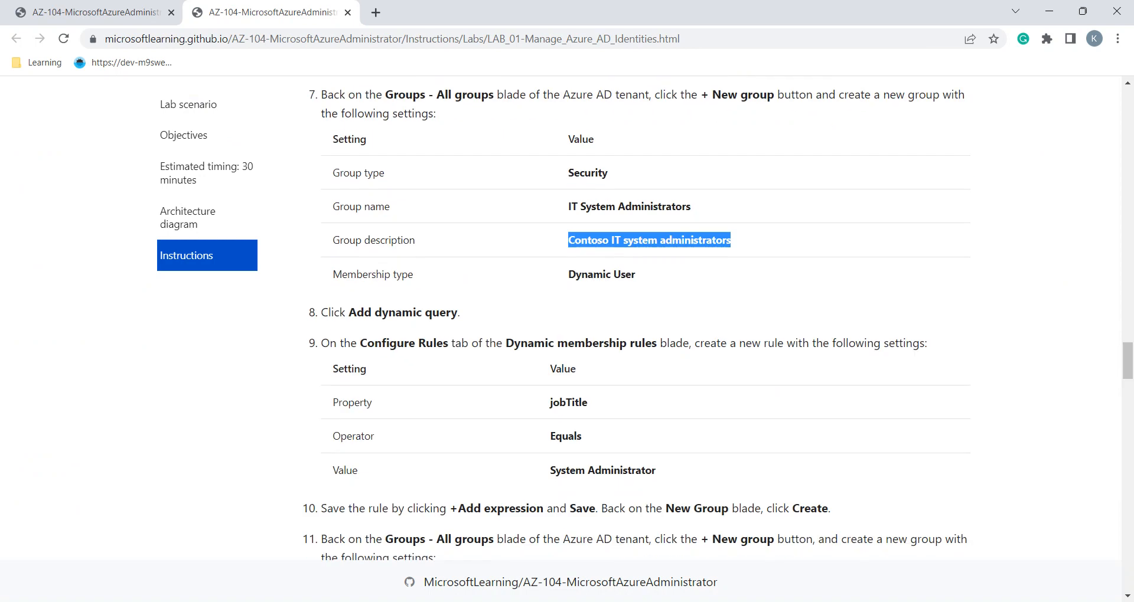
{"action": "scroll", "coordinate": [650, 318], "scroll_direction": "down", "scroll_amount": 1}
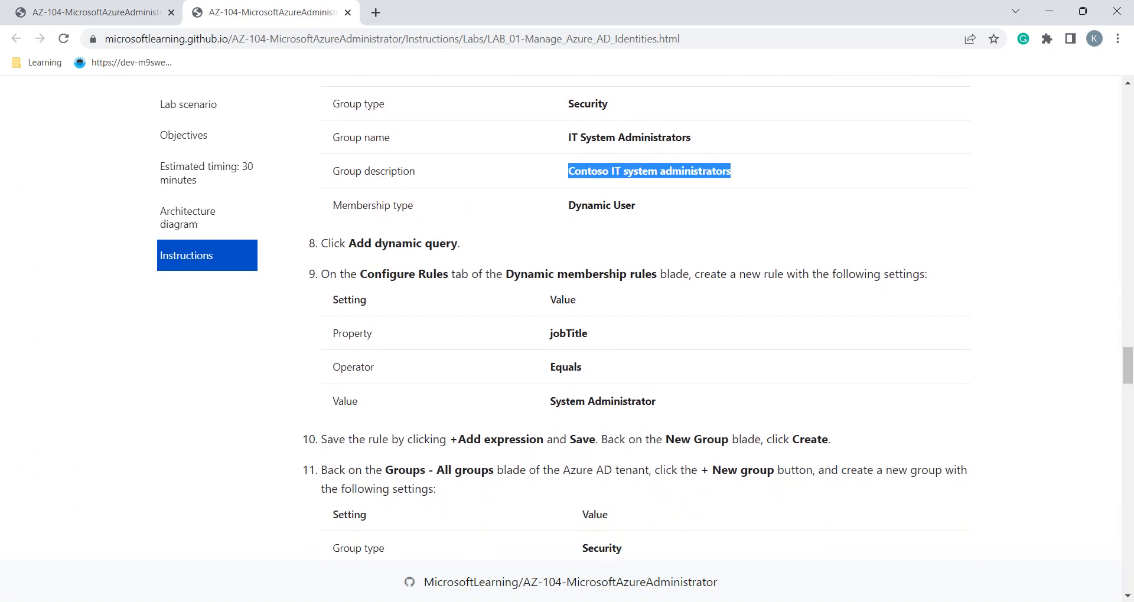
{"action": "key", "text": "alt+Tab"}
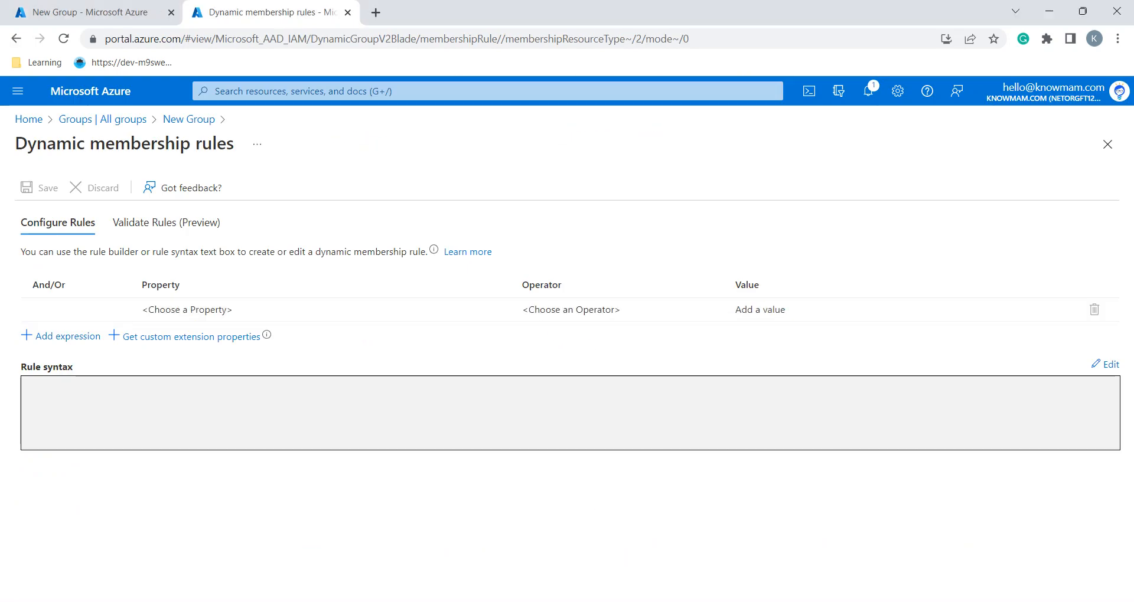
{"action": "left_click", "coordinate": [323, 309]}
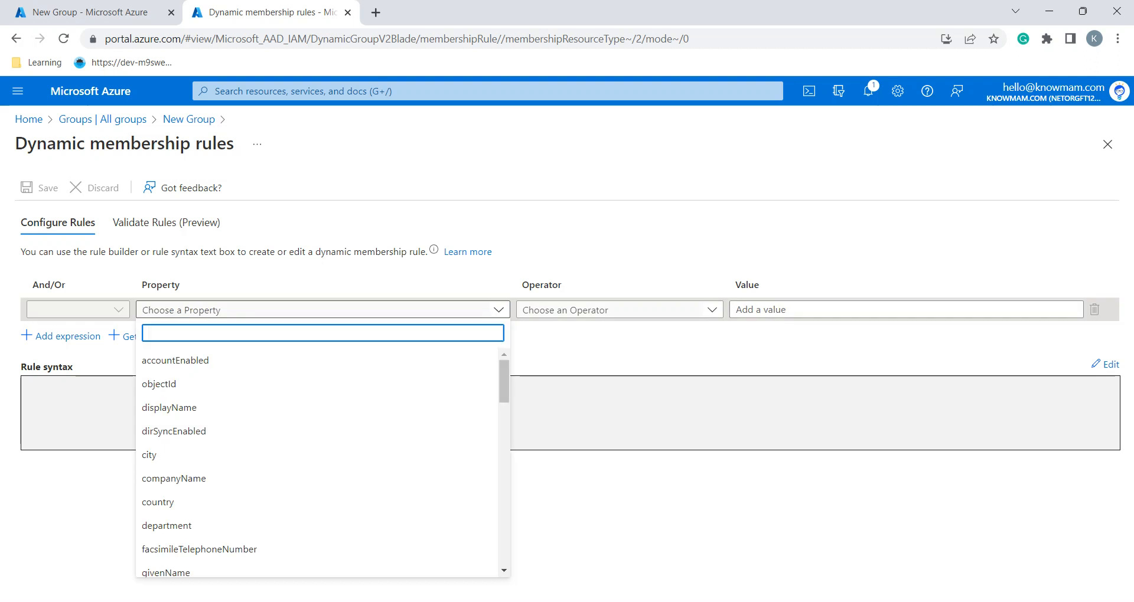
{"action": "type", "text": "job"}
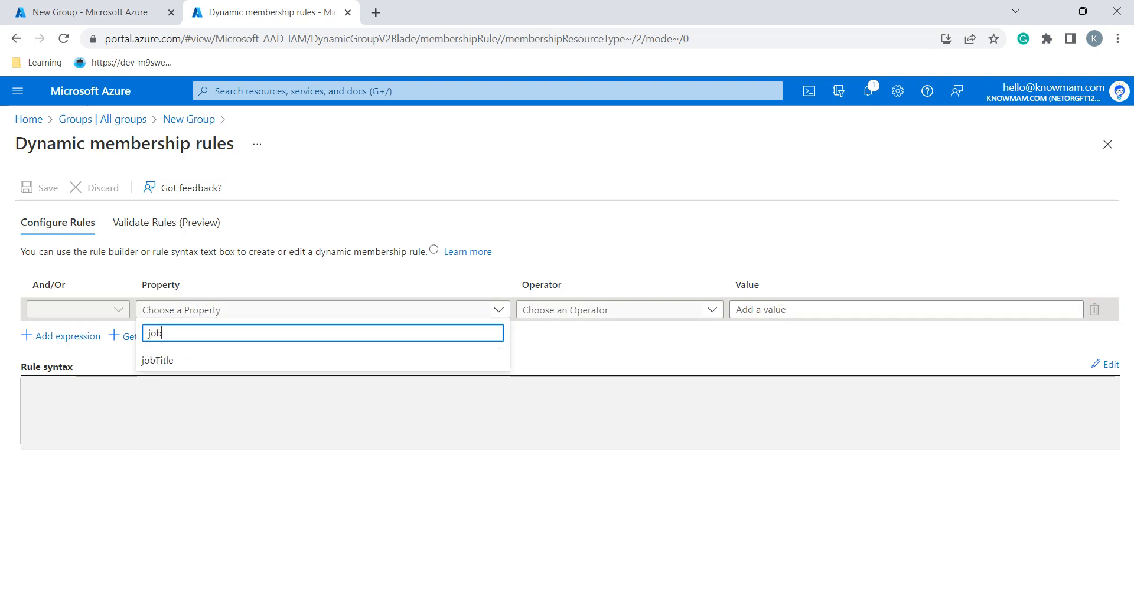
{"action": "left_click", "coordinate": [265, 360]}
{"action": "key", "text": "Tab"}
{"action": "type", "text": "e"}
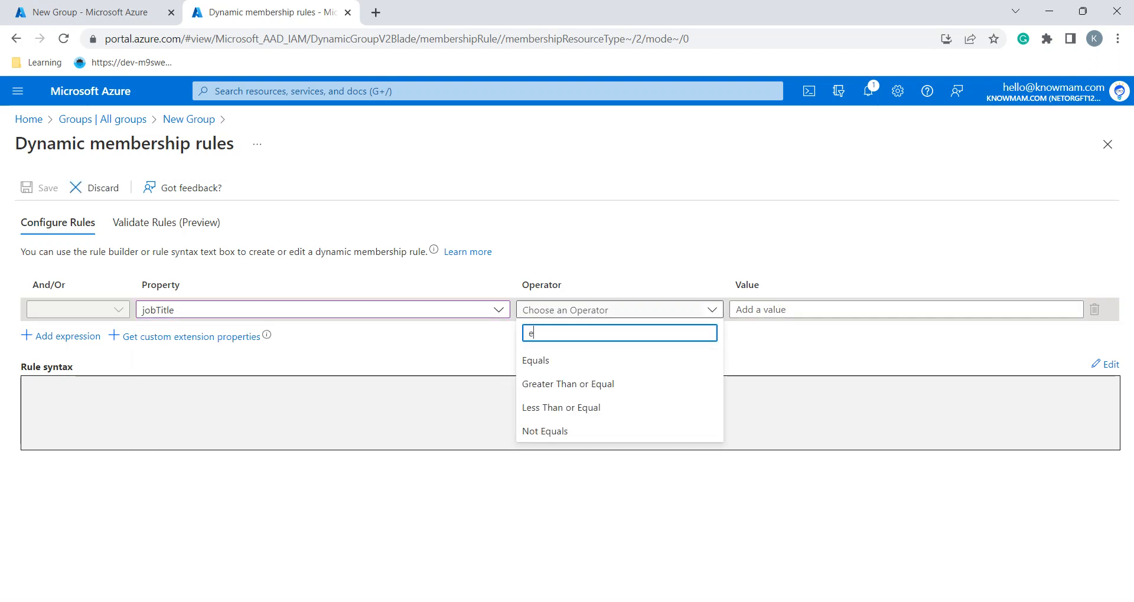
{"action": "key", "text": "Down"}
{"action": "key", "text": "Return"}
{"action": "key", "text": "Tab"}
Use System Administrator as the condition value and save the rule
{"action": "key", "text": "alt+Tab"}
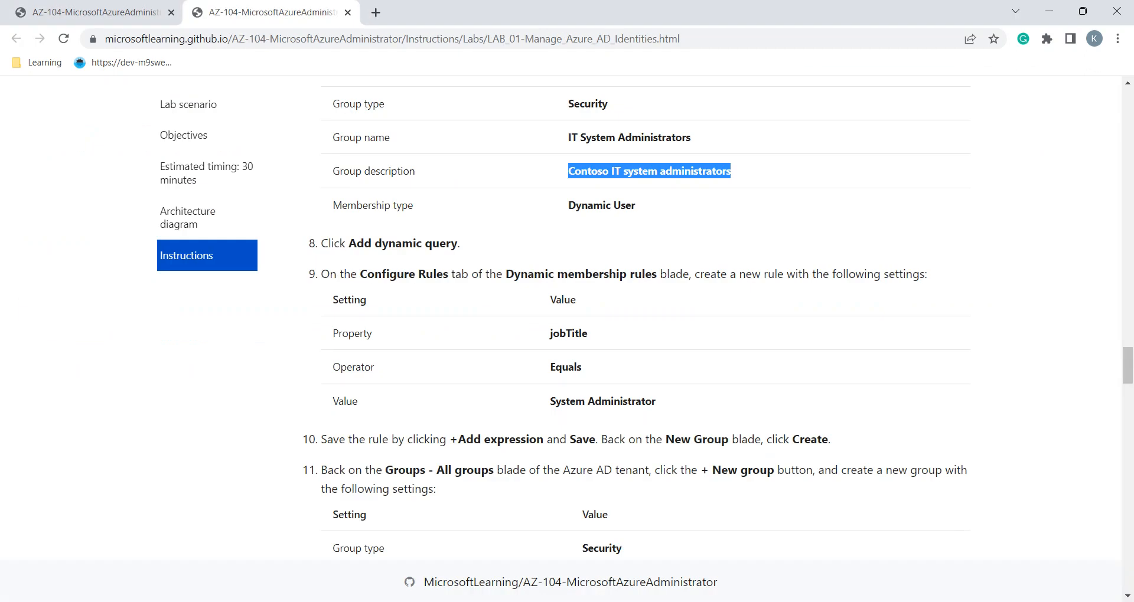
{"action": "left_click_drag", "start_coordinate": [655, 401], "coordinate": [550, 401]}
{"action": "key", "text": "ctrl+c"}
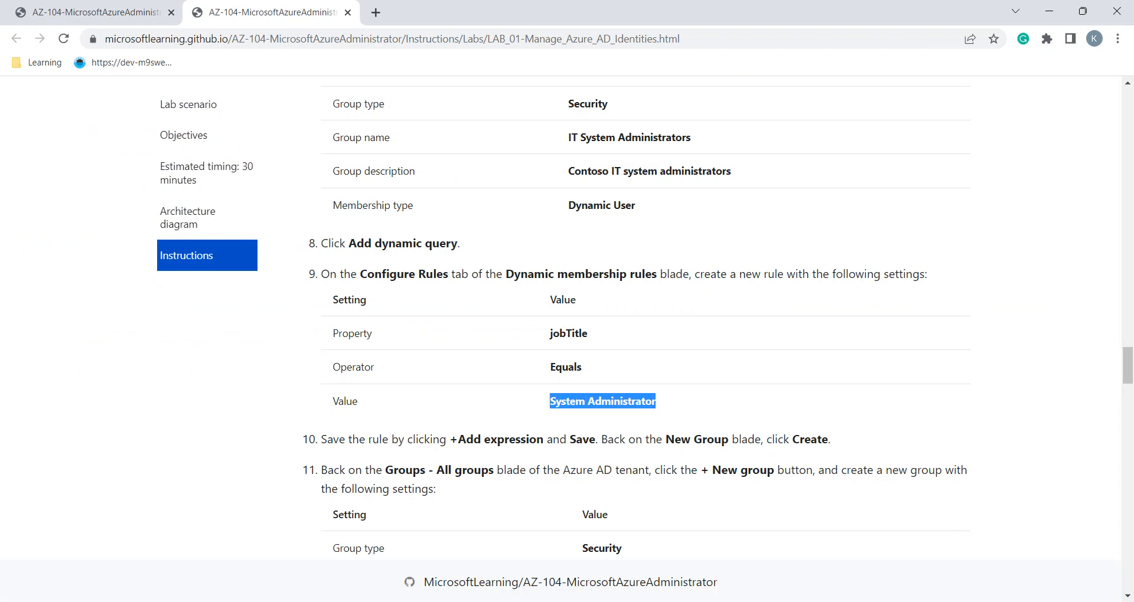
{"action": "key", "text": "alt+Tab"}
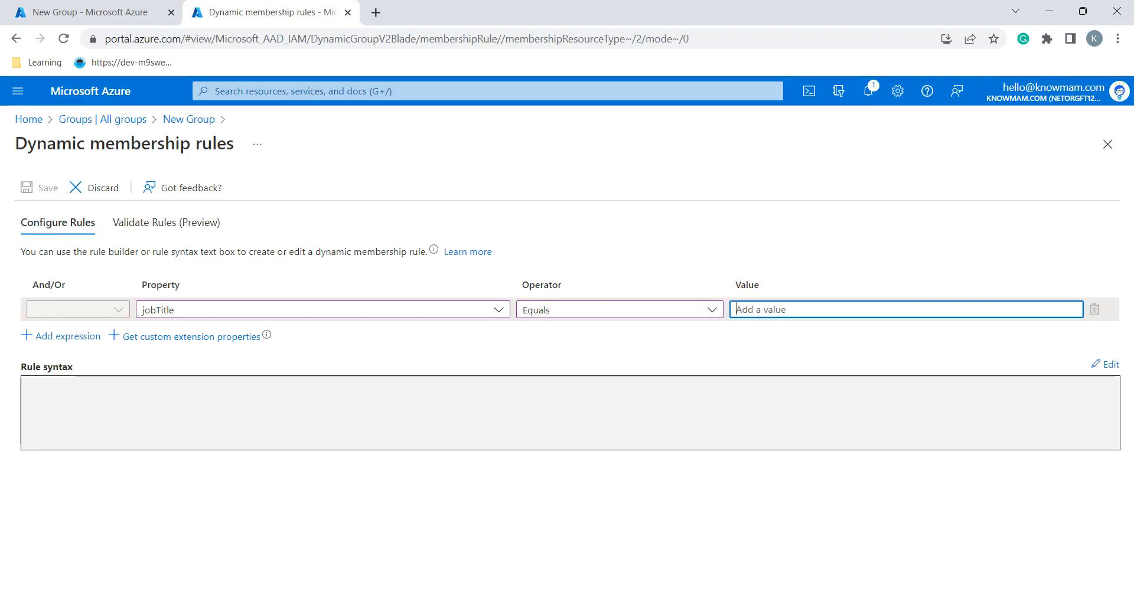
{"action": "key", "text": "ctrl+v"}
{"action": "left_click", "coordinate": [549, 401]}
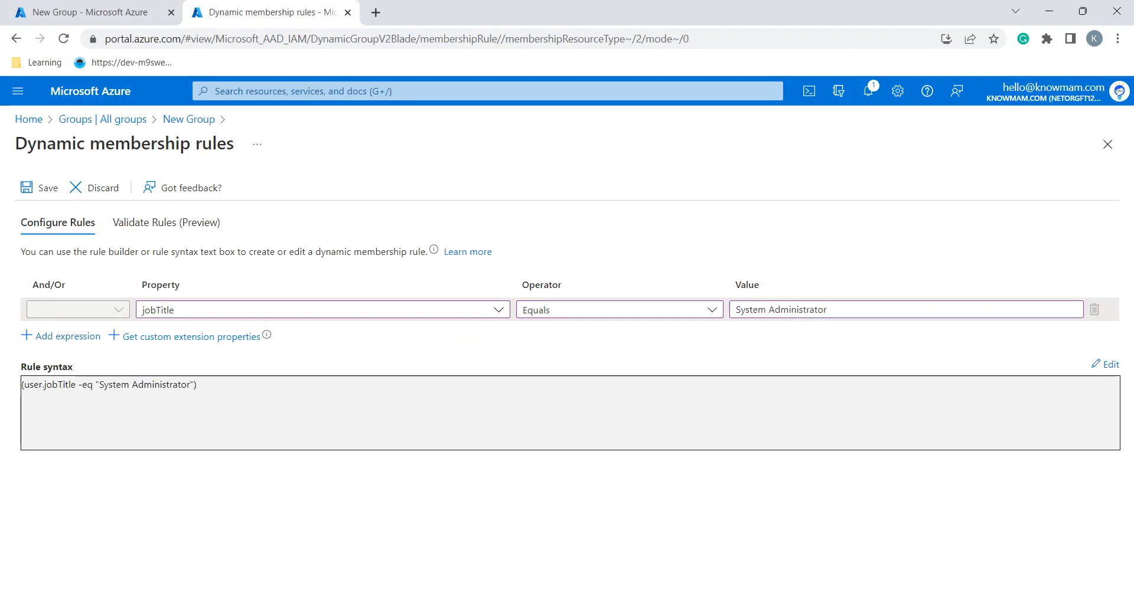
{"action": "left_click", "coordinate": [39, 188]}
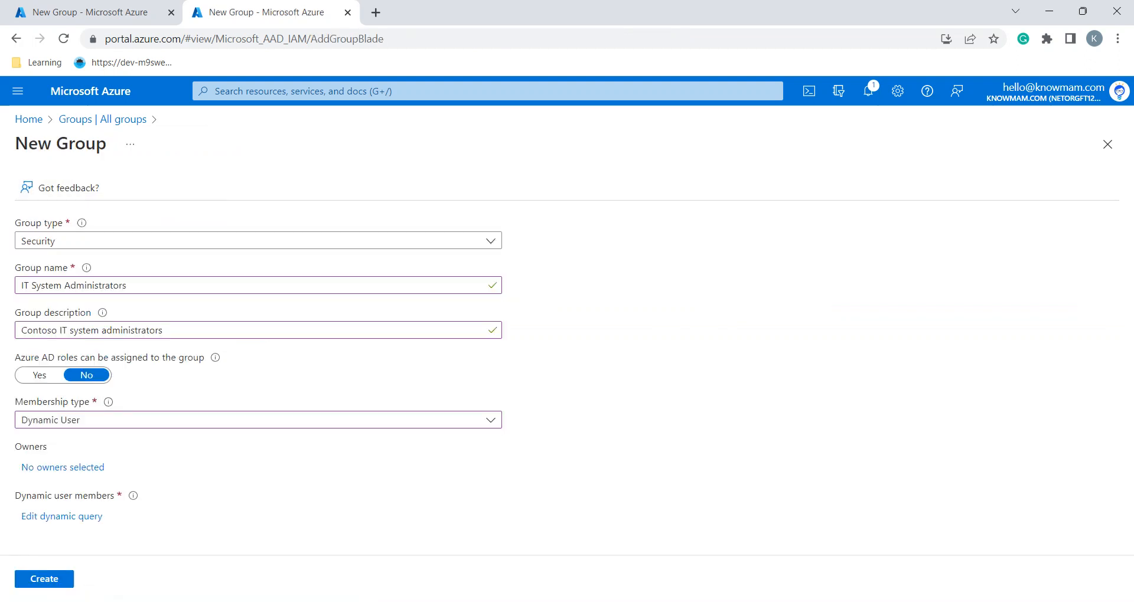
Create the IT System Administrators group, then refresh All groups until it appears among three groups
{"action": "left_click", "coordinate": [44, 579]}
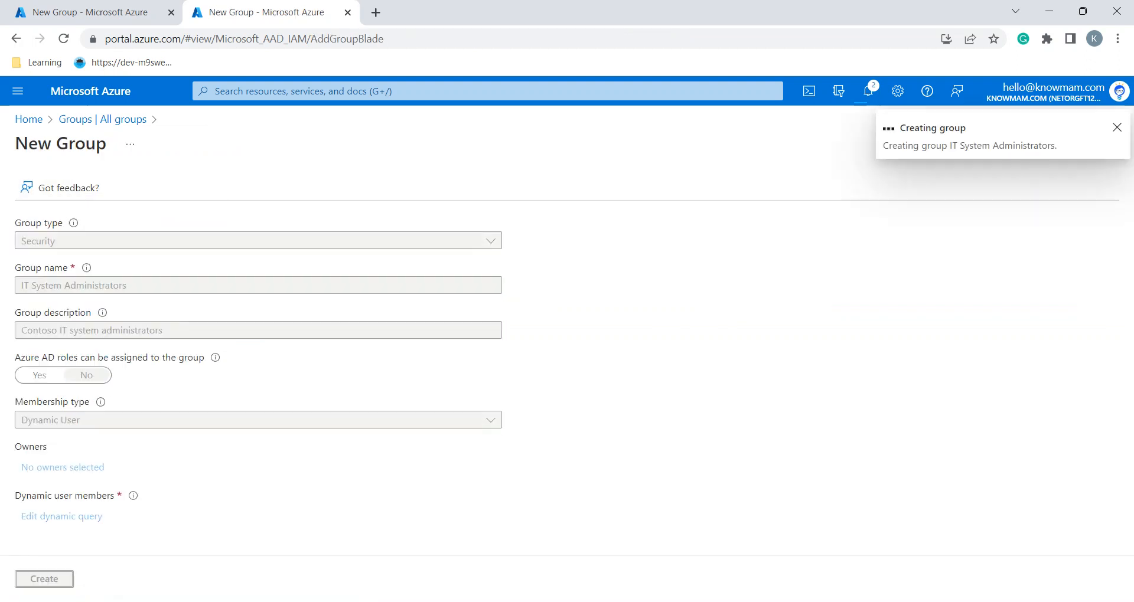
{"action": "left_click", "coordinate": [422, 187]}
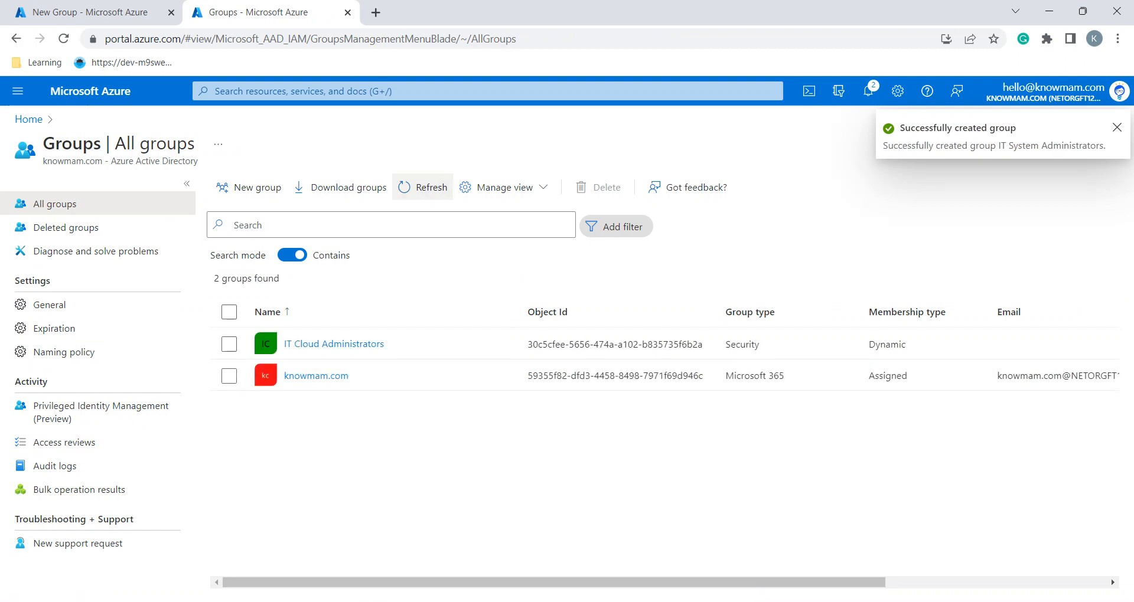
{"action": "left_click", "coordinate": [422, 187]}
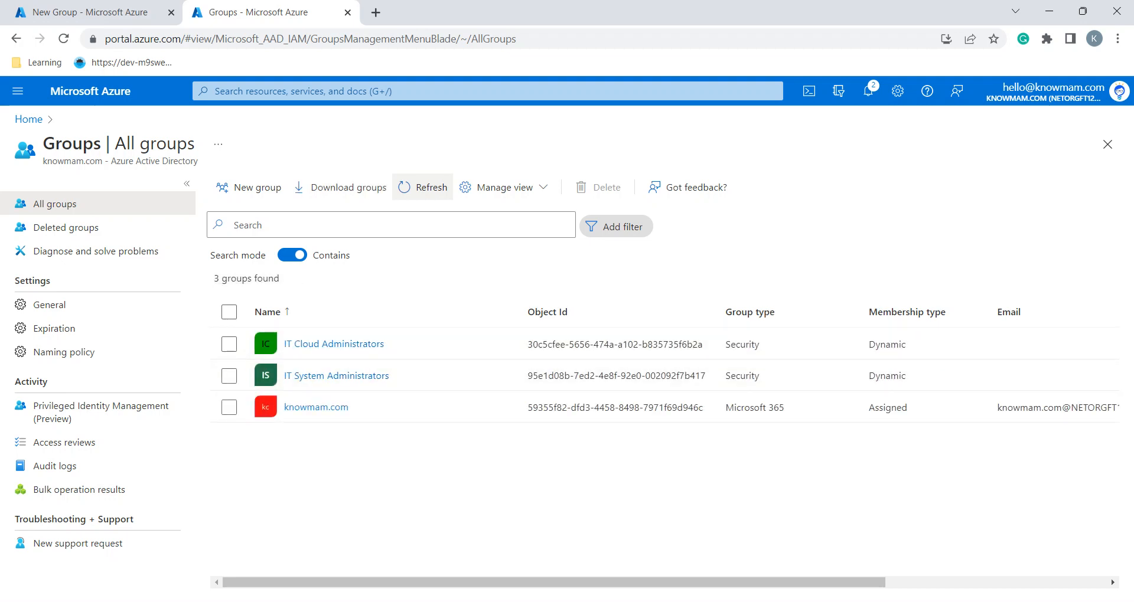
{"action": "left_click", "coordinate": [89, 13]}
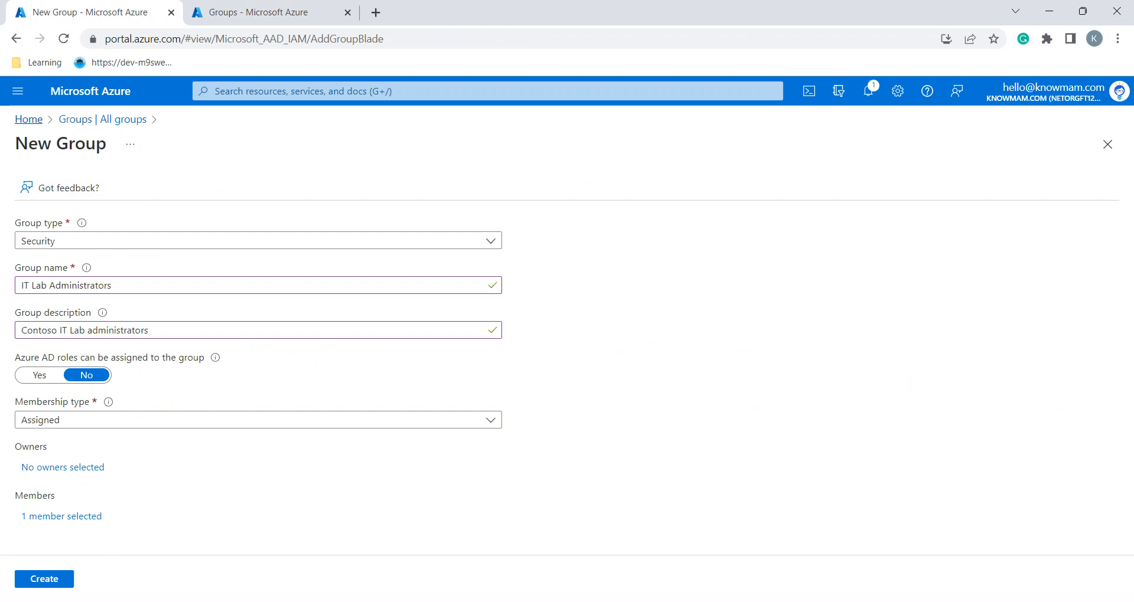
Return to All groups, copy 'IT Lab Administrators' from the lab instructions, and start a new group
{"action": "left_click", "coordinate": [102, 119]}
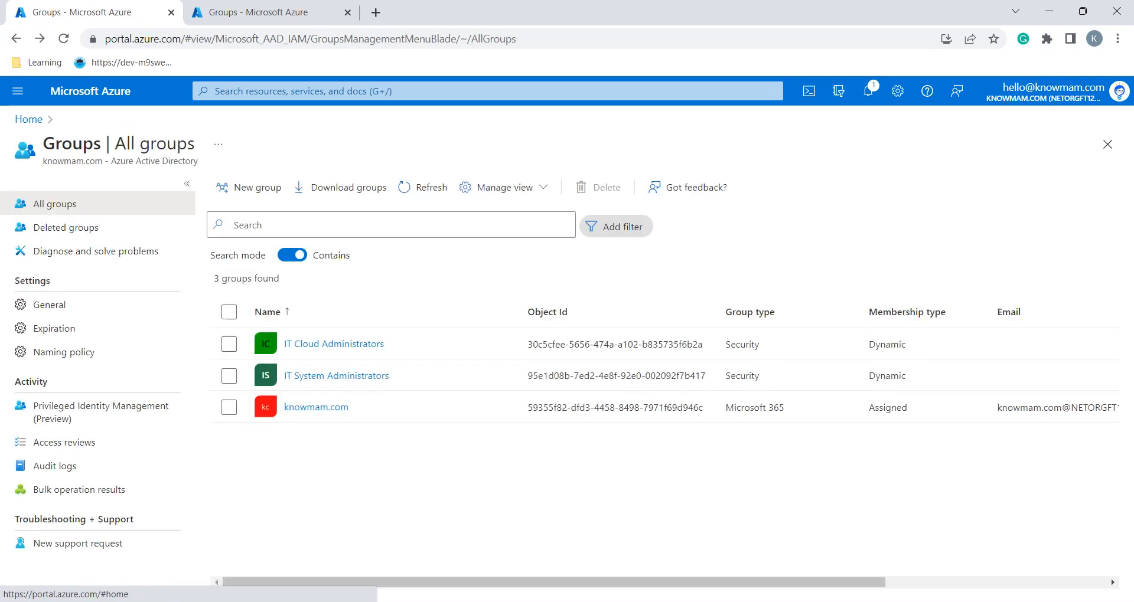
{"action": "key", "text": "alt+Tab"}
{"action": "scroll", "coordinate": [637, 319], "scroll_direction": "down", "scroll_amount": 2}
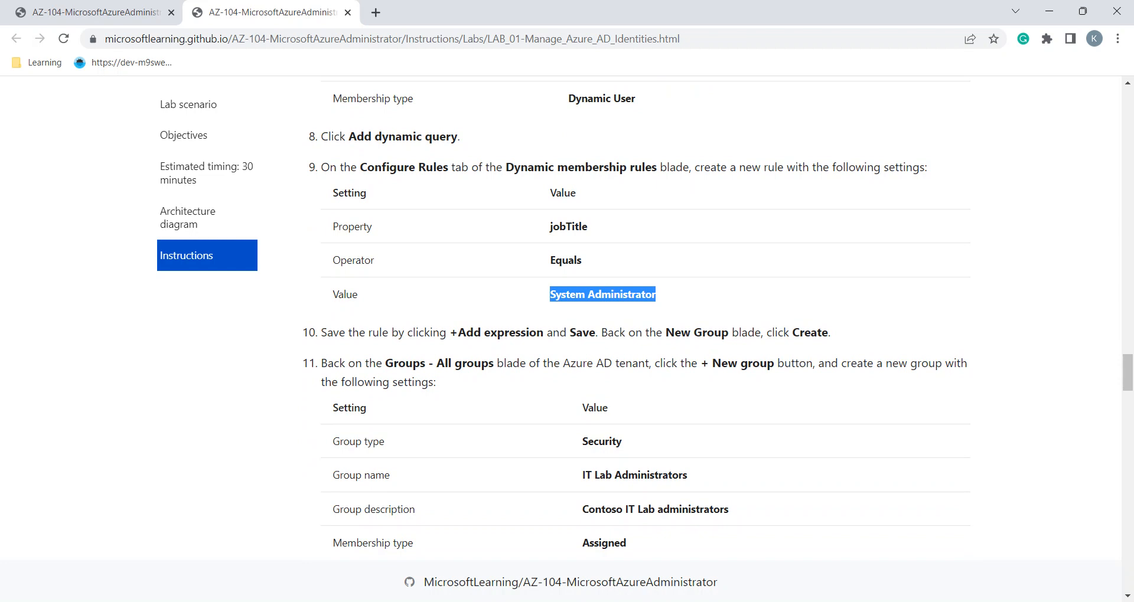
{"action": "scroll", "coordinate": [638, 319], "scroll_direction": "down", "scroll_amount": 1}
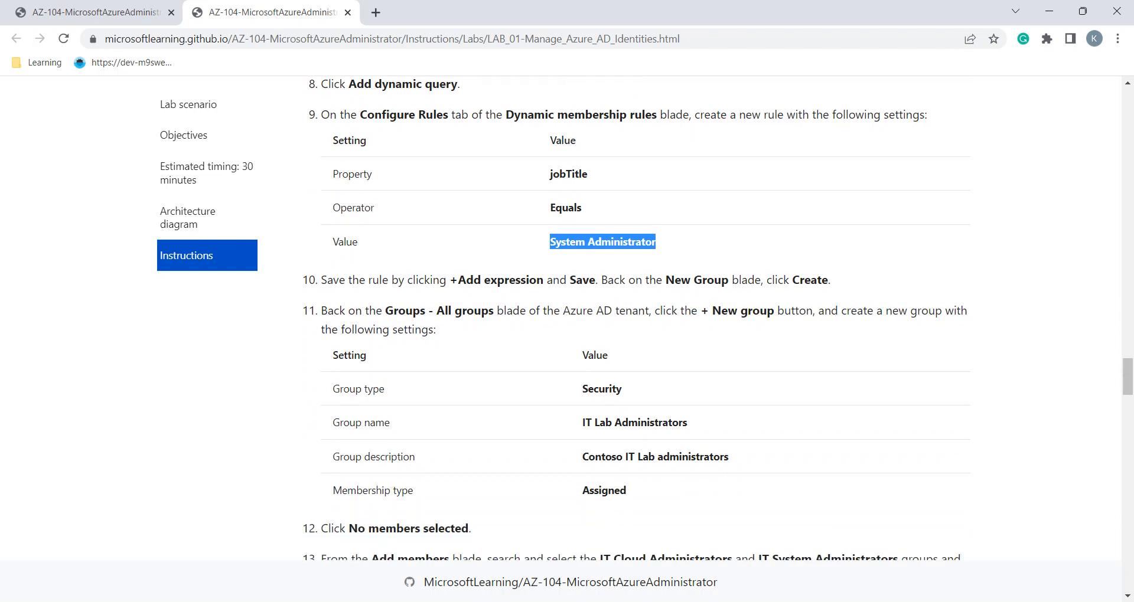
{"action": "triple_click", "coordinate": [650, 423]}
{"action": "key", "text": "ctrl+c"}
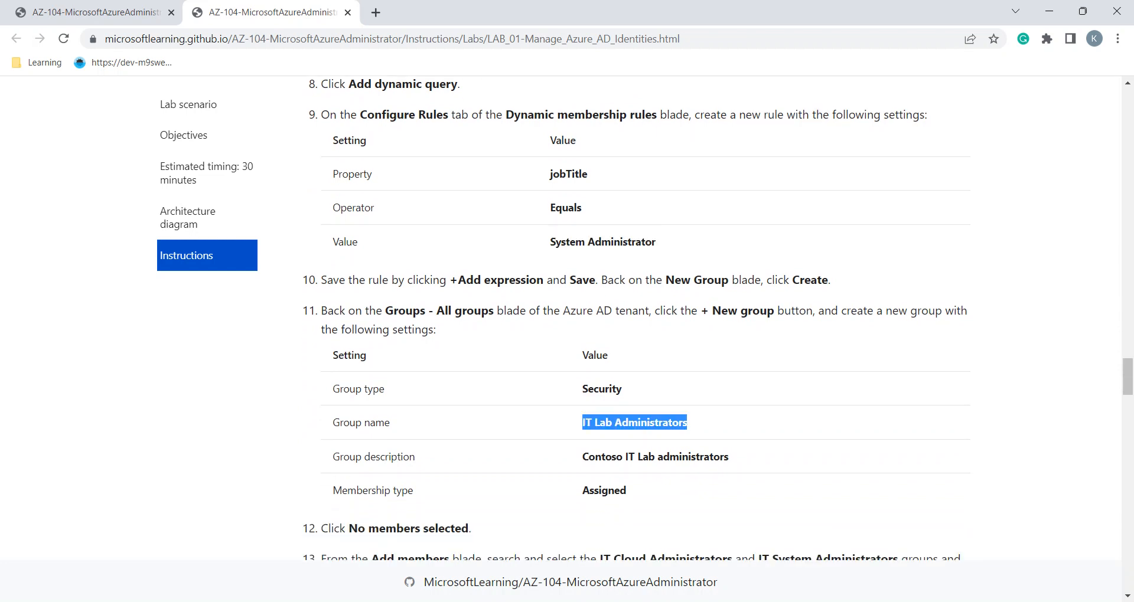
{"action": "scroll", "coordinate": [638, 319], "scroll_direction": "down", "scroll_amount": 1}
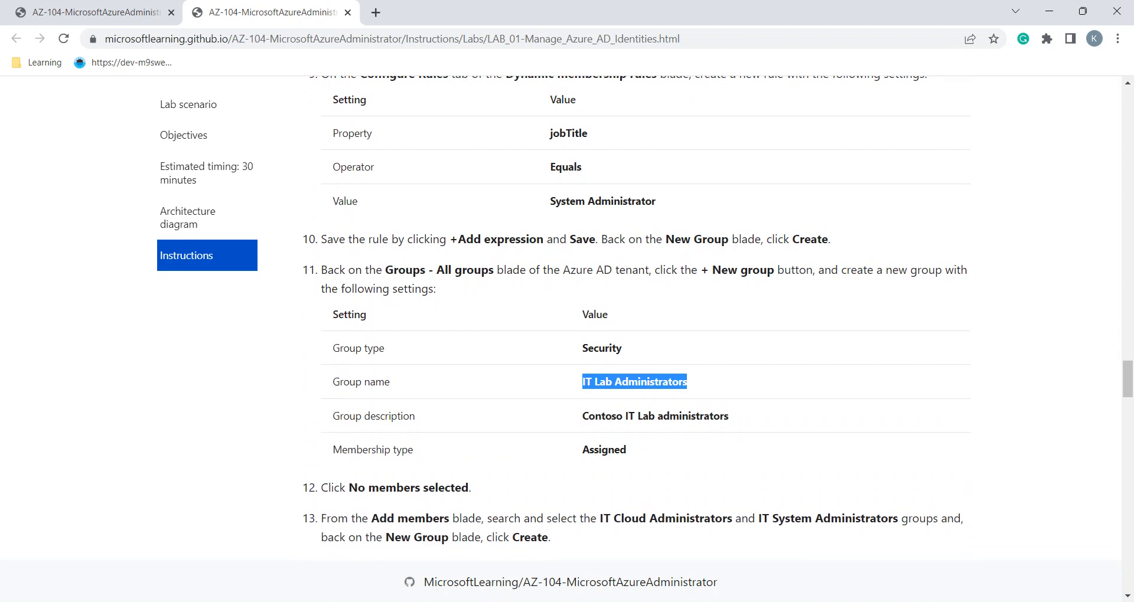
{"action": "key", "text": "alt+Tab"}
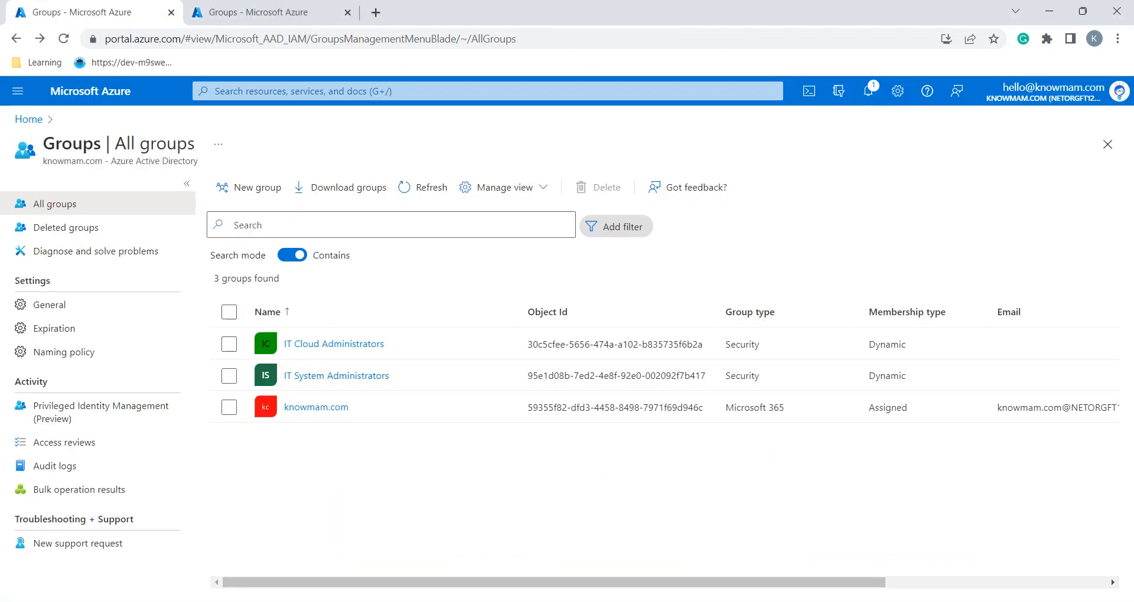
{"action": "left_click", "coordinate": [220, 194]}
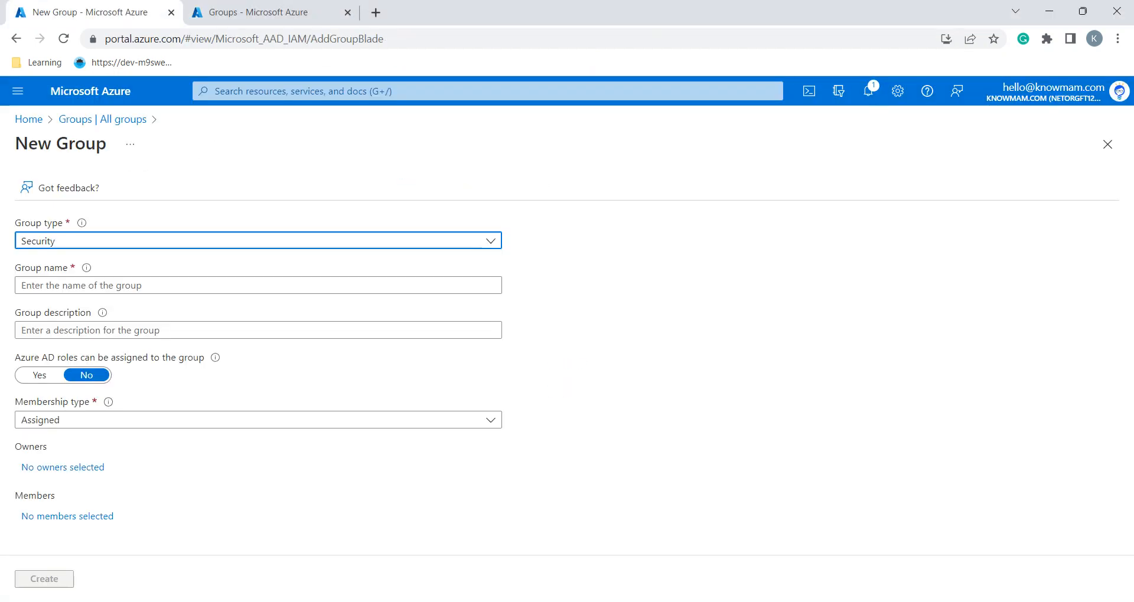
Enter group name 'IT Lab Administrators' and description 'Contoso IT Lab administrators' in the new group form
{"action": "left_click", "coordinate": [220, 285]}
{"action": "key", "text": "ctrl+v"}
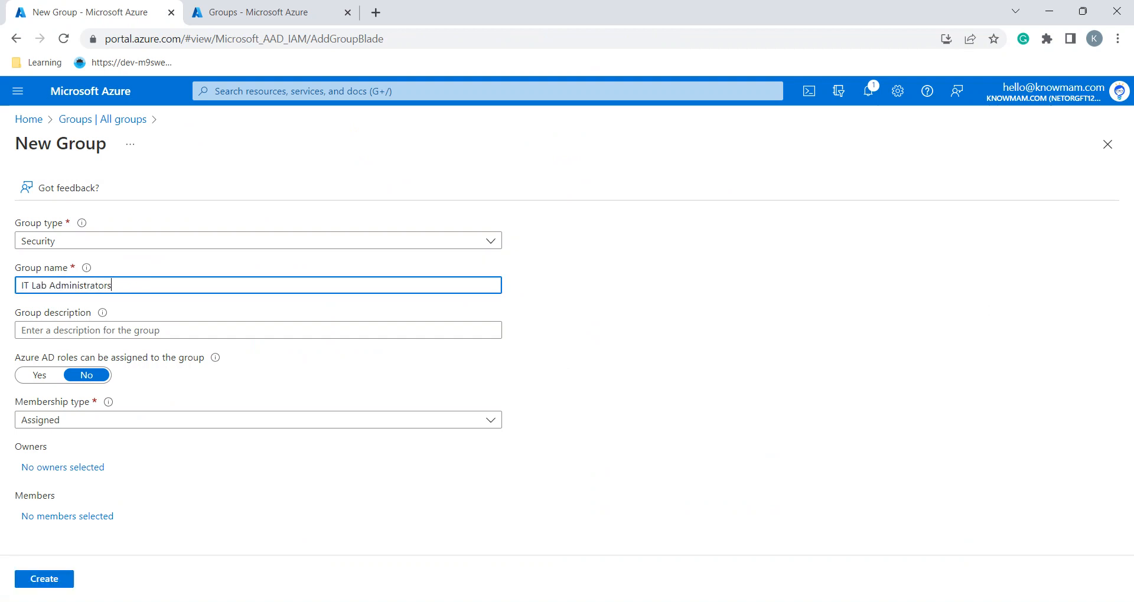
{"action": "key", "text": "alt+Tab"}
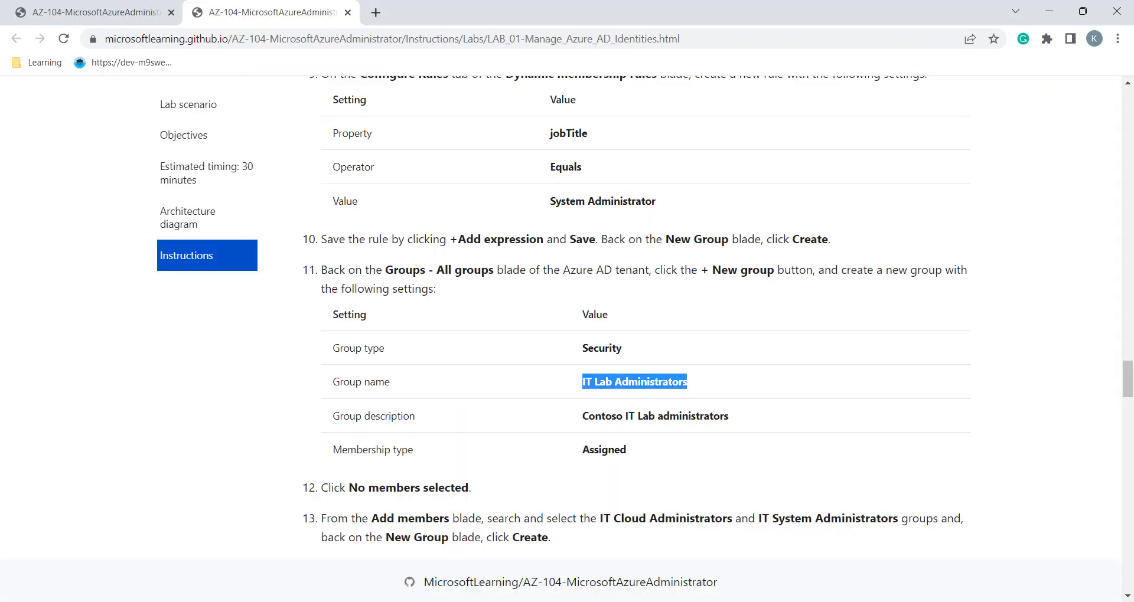
{"action": "triple_click", "coordinate": [603, 417]}
{"action": "key", "text": "ctrl+c"}
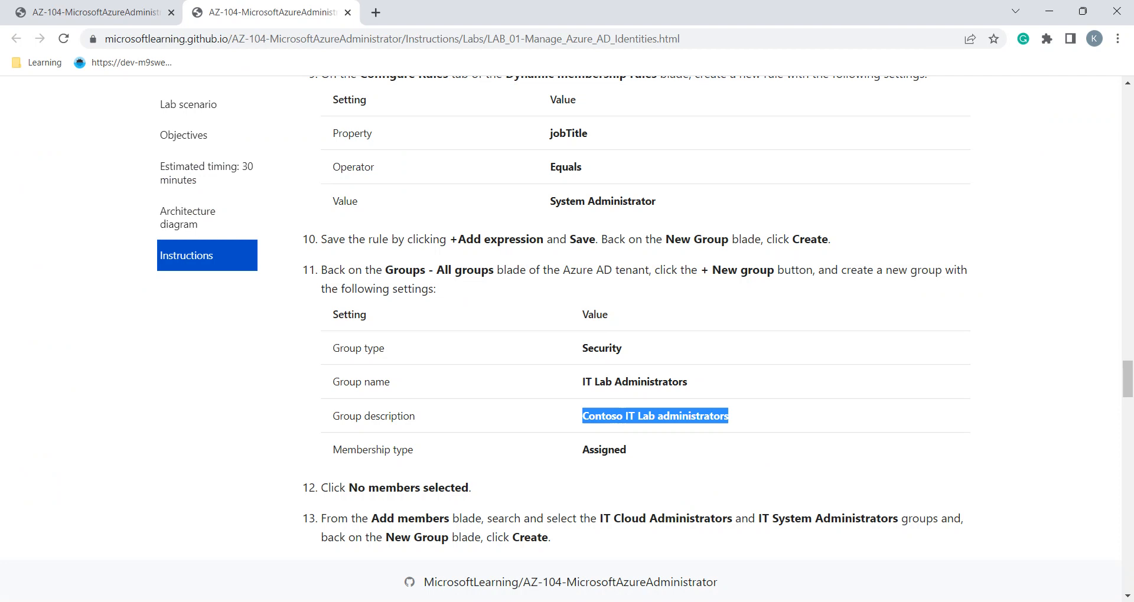
{"action": "key", "text": "alt+Tab"}
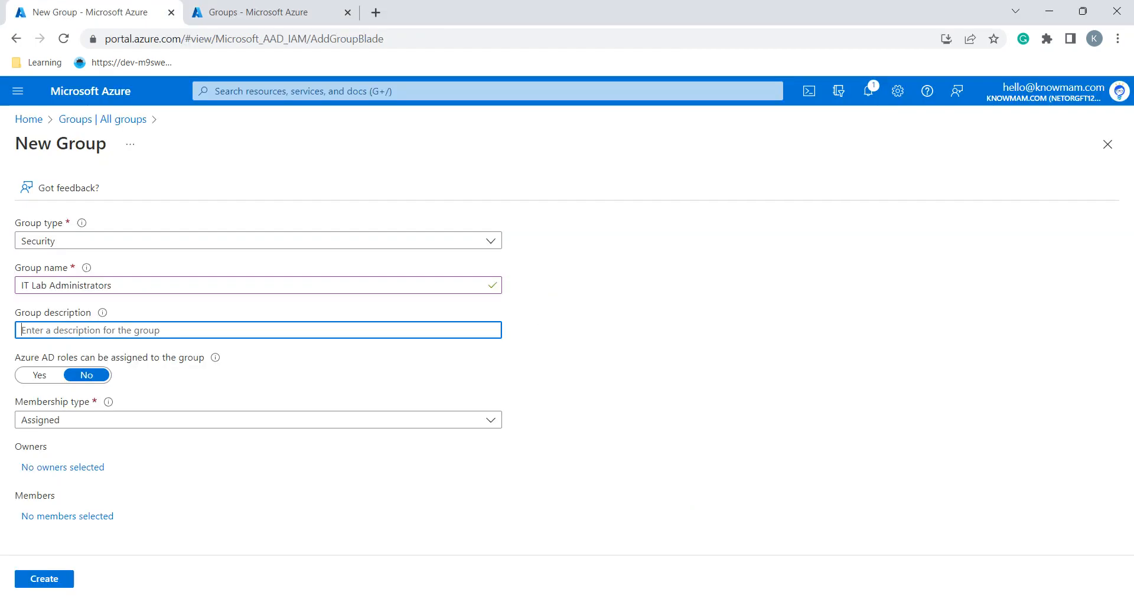
{"action": "key", "text": "ctrl+v"}
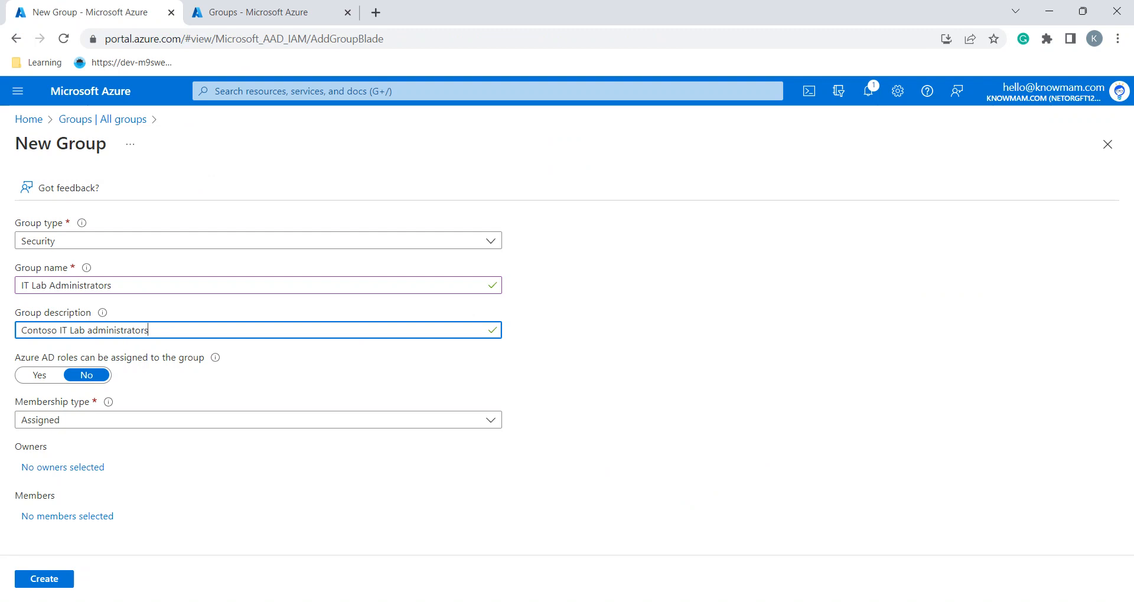
{"action": "key", "text": "Tab"}
{"action": "key", "text": "alt+Tab"}
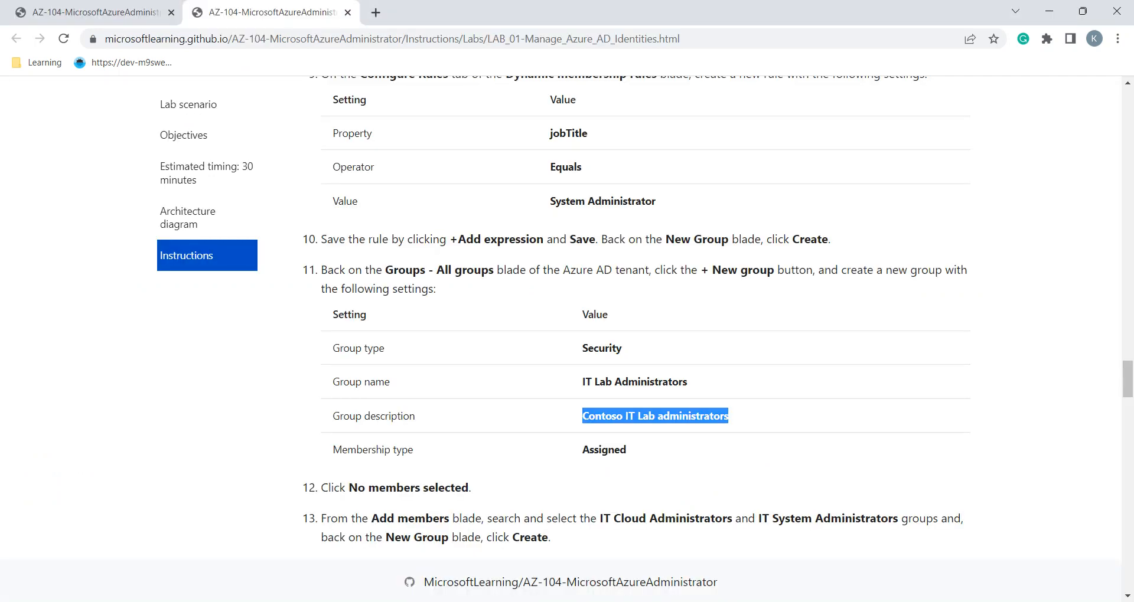
{"action": "scroll", "coordinate": [650, 319], "scroll_direction": "down", "scroll_amount": 3}
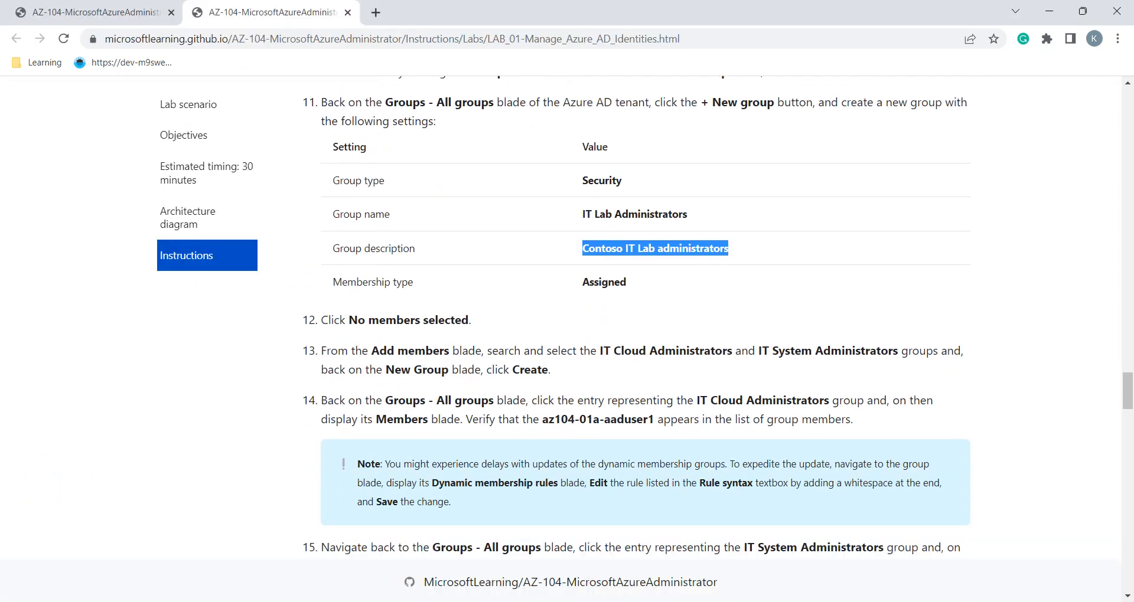
{"action": "scroll", "coordinate": [649, 319], "scroll_direction": "down", "scroll_amount": 2}
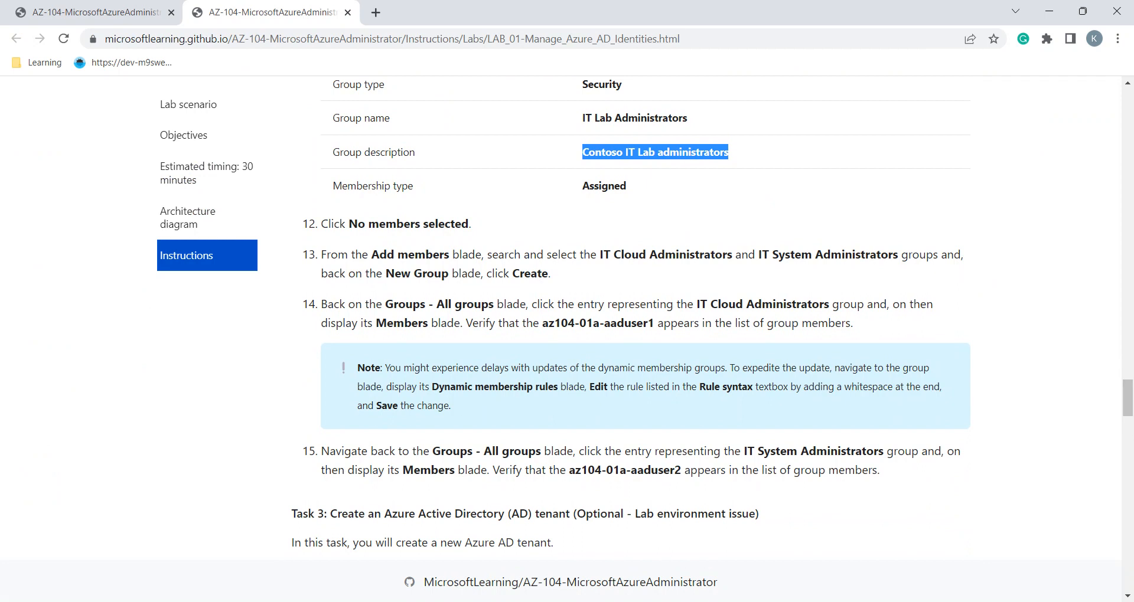
{"action": "key", "text": "alt+Tab"}
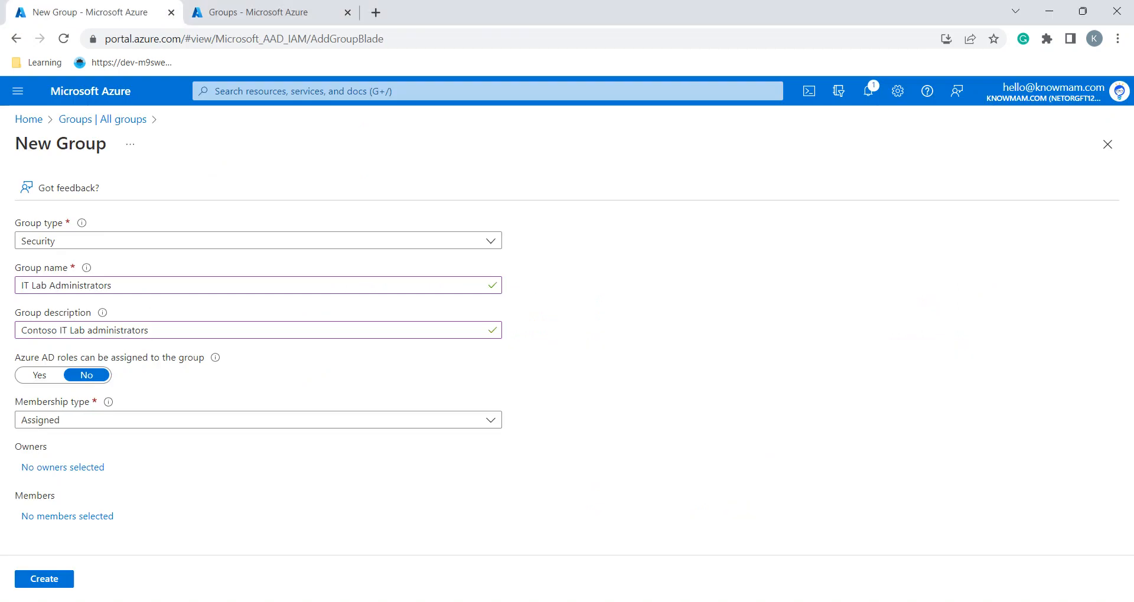
Search the member picker for 'IT Cl' and add IT Cloud Administrators
{"action": "left_click", "coordinate": [67, 516]}
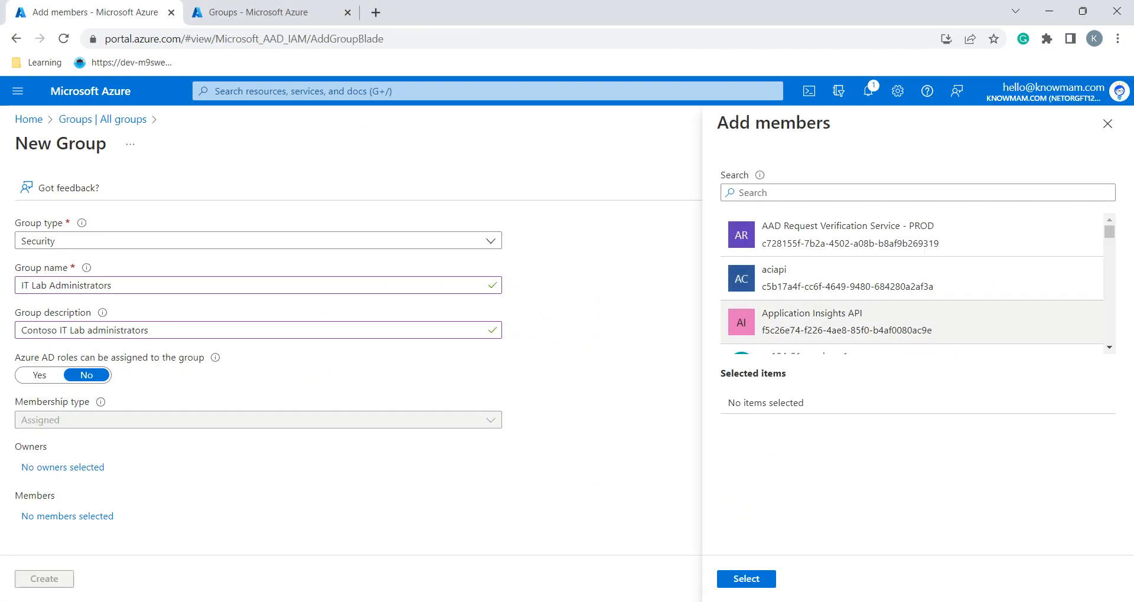
{"action": "key", "text": "alt+Tab"}
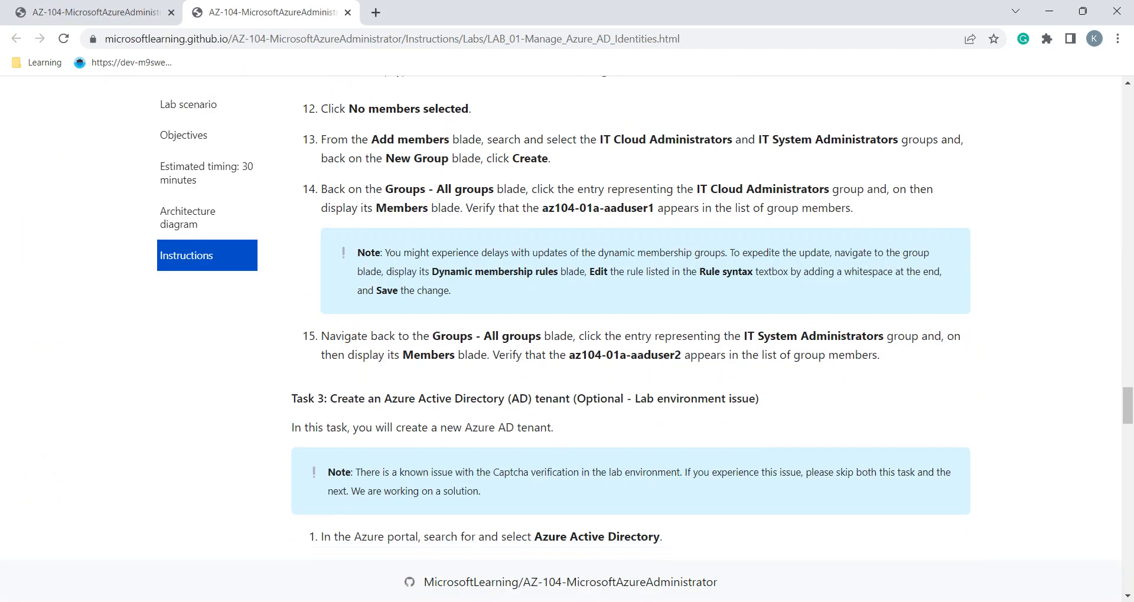
{"action": "double_click", "coordinate": [690, 140]}
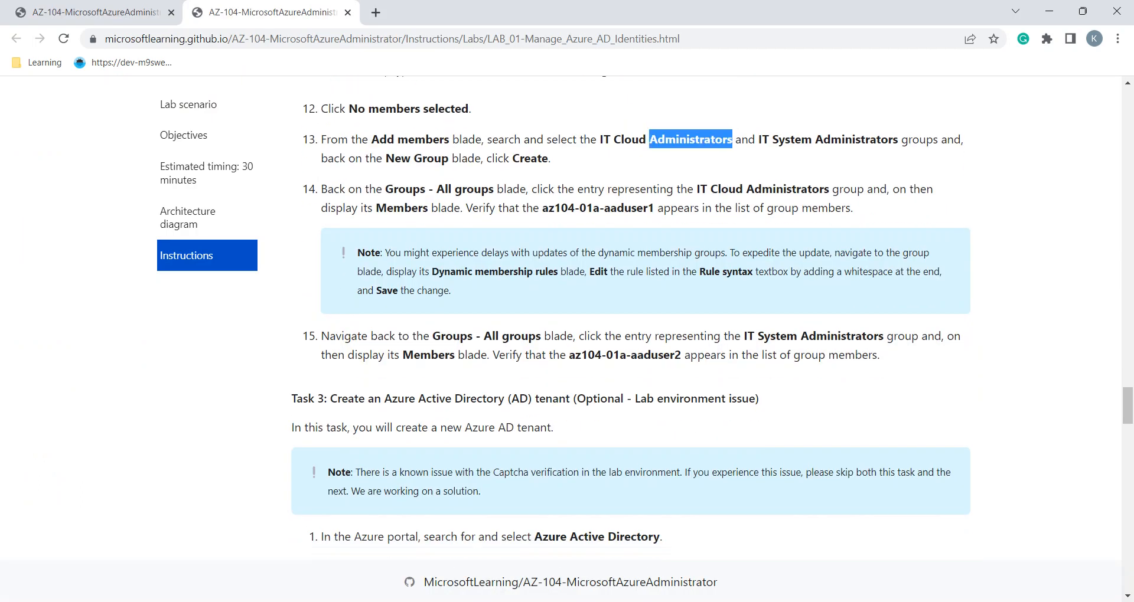
{"action": "key", "text": "alt+Tab"}
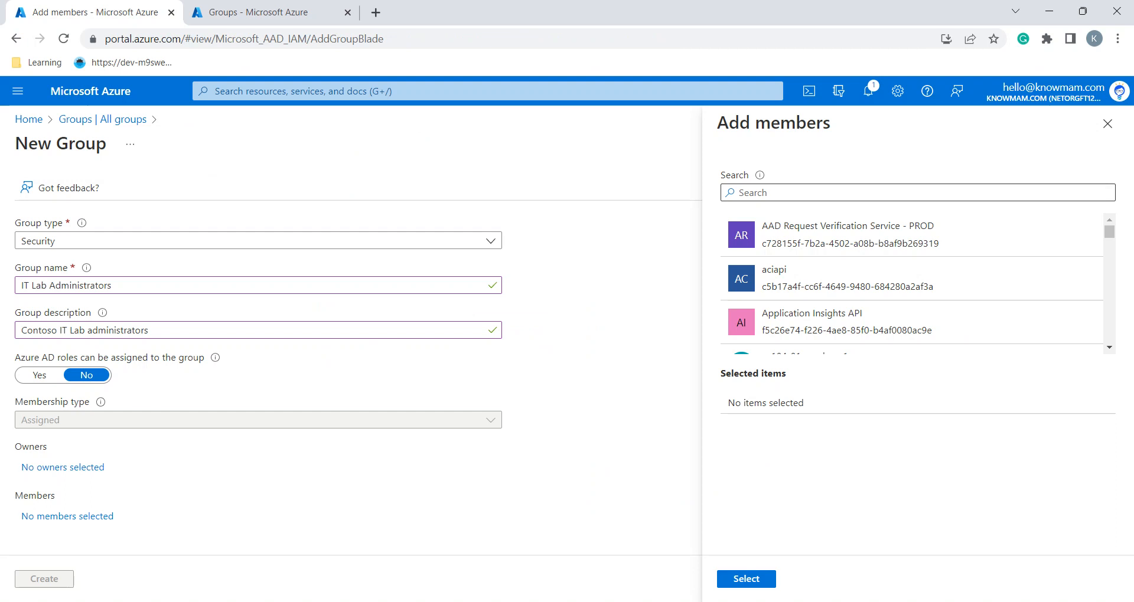
{"action": "type", "text": "IT Cl"}
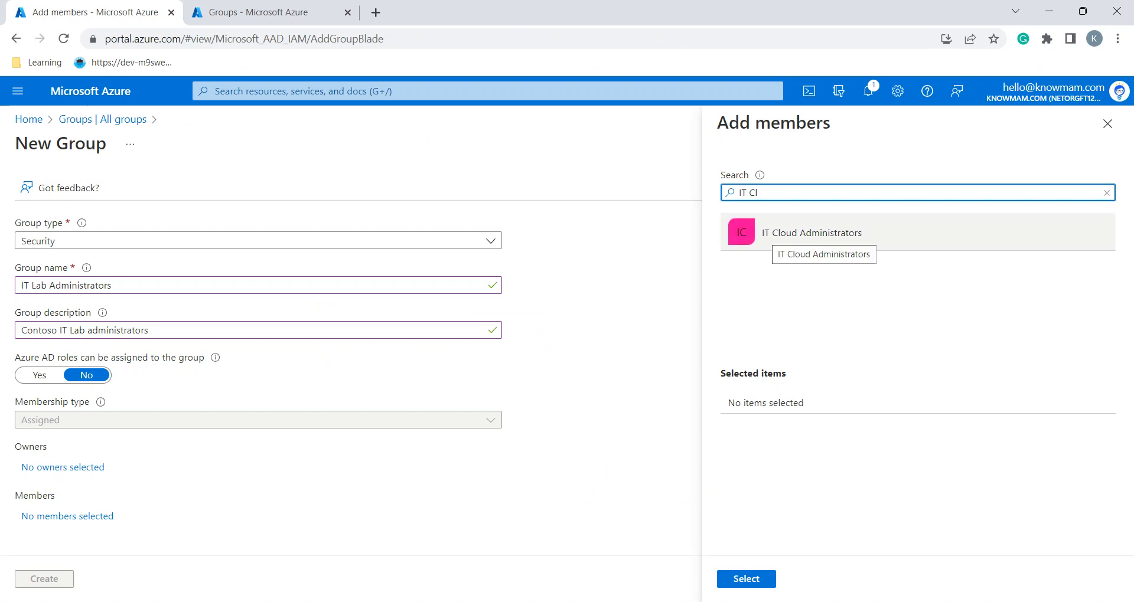
{"action": "left_click", "coordinate": [804, 234]}
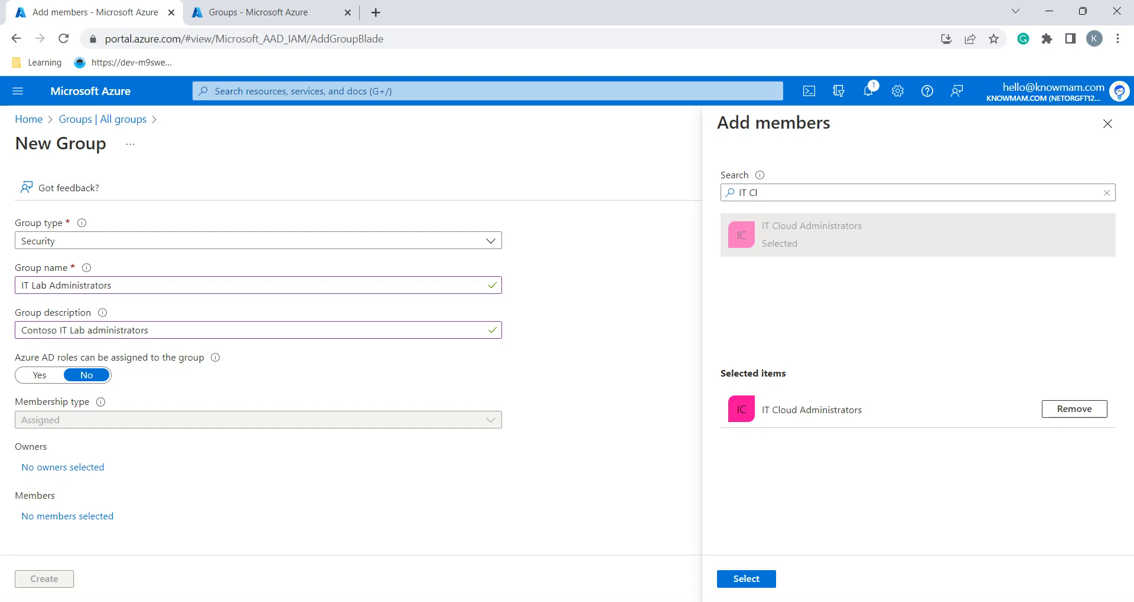
Add IT System Administrators too and confirm both groups as members
{"action": "left_click", "coordinate": [762, 192]}
{"action": "key", "text": "BackSpace"}
{"action": "key", "text": "BackSpace"}
{"action": "type", "text": "Sy"}
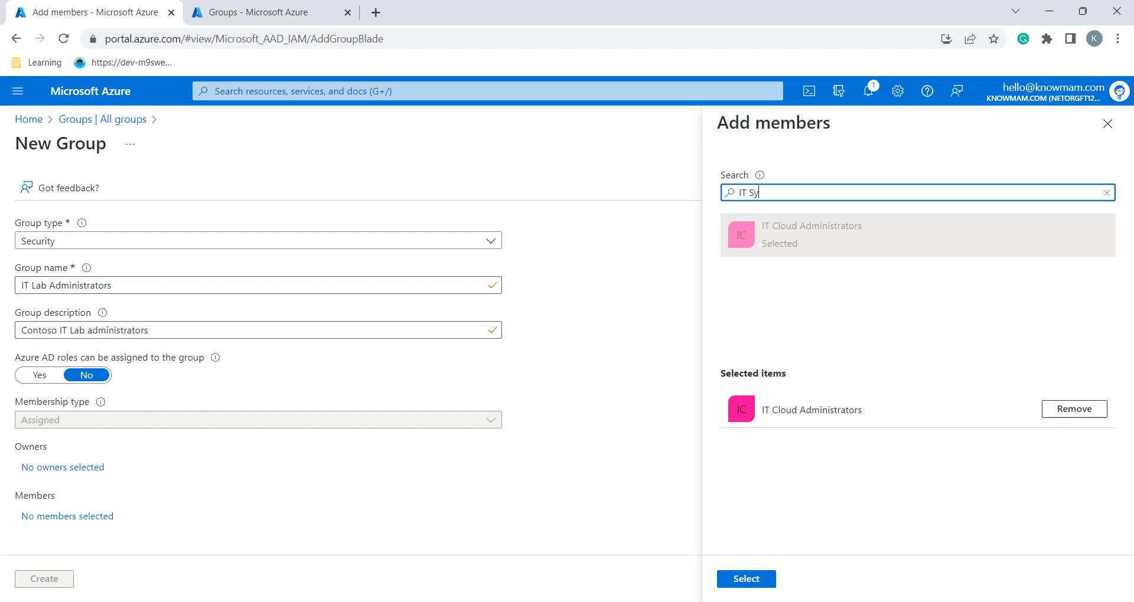
{"action": "left_click", "coordinate": [804, 234]}
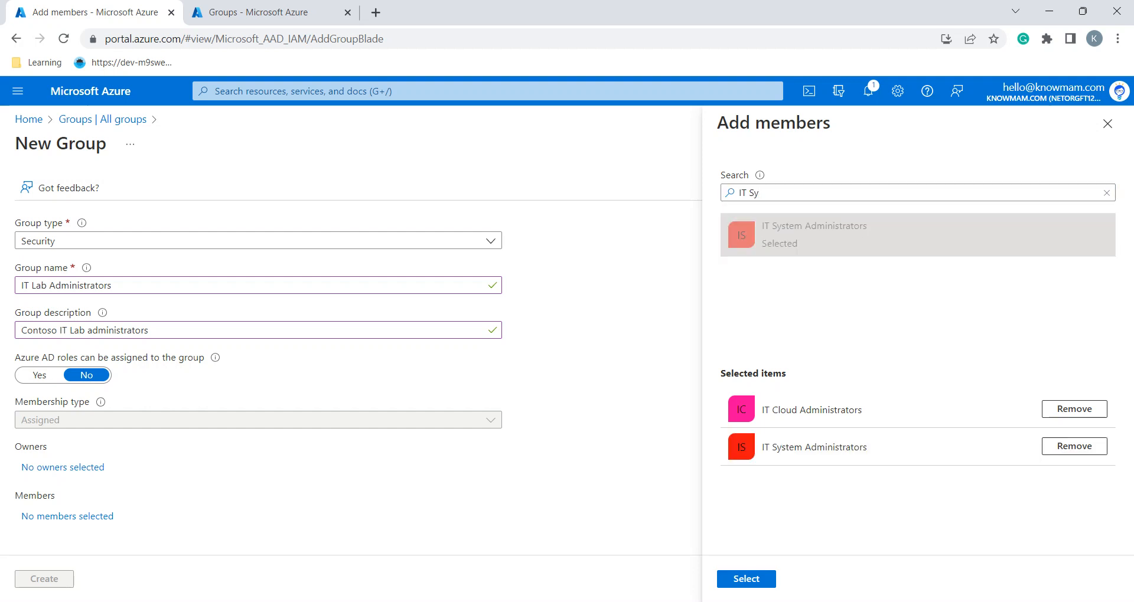
{"action": "key", "text": "alt+Tab"}
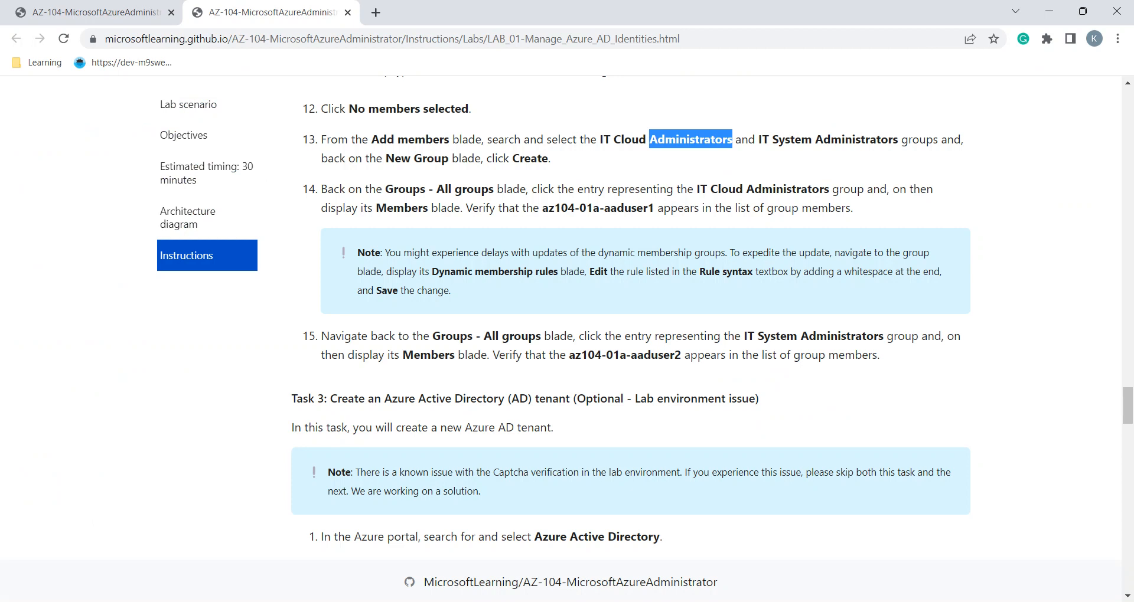
{"action": "key", "text": "alt+Tab"}
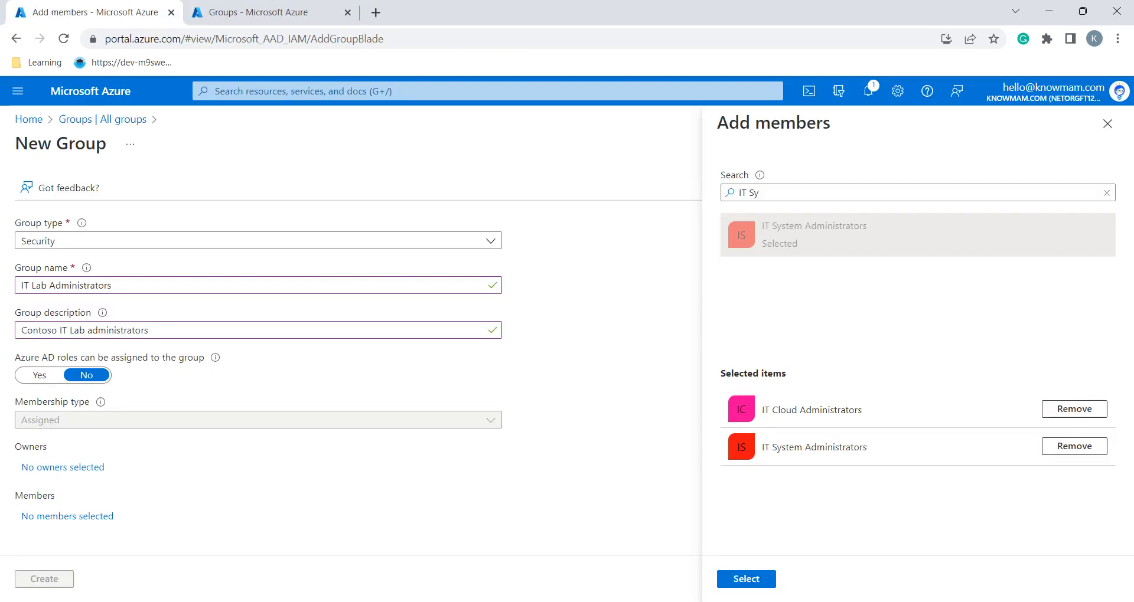
{"action": "left_click", "coordinate": [746, 579]}
{"action": "key", "text": "alt+Tab"}
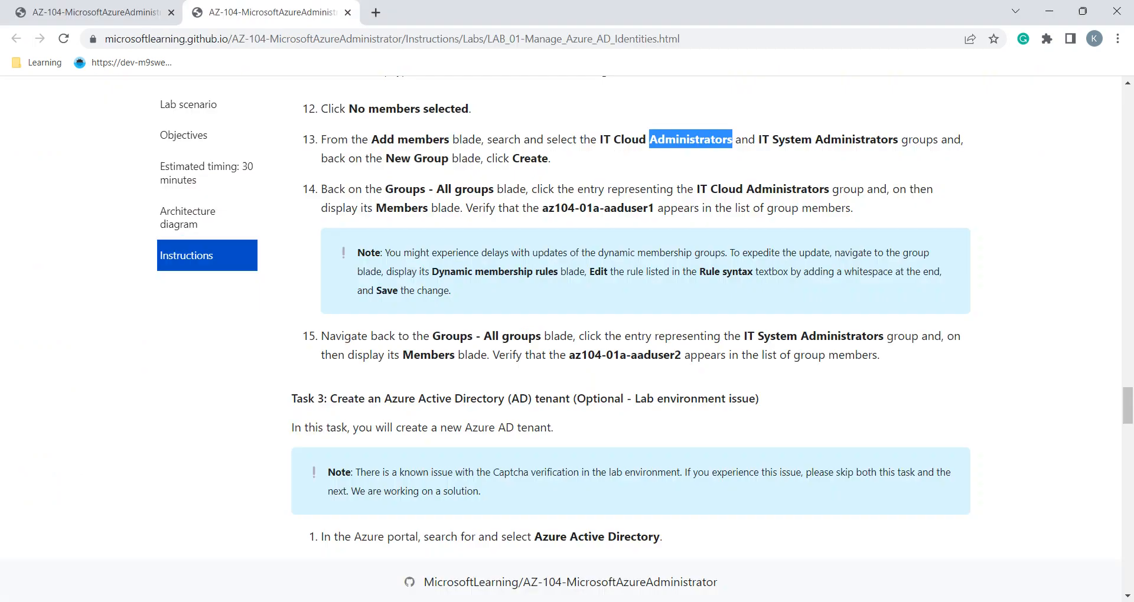
{"action": "key", "text": "alt+Tab"}
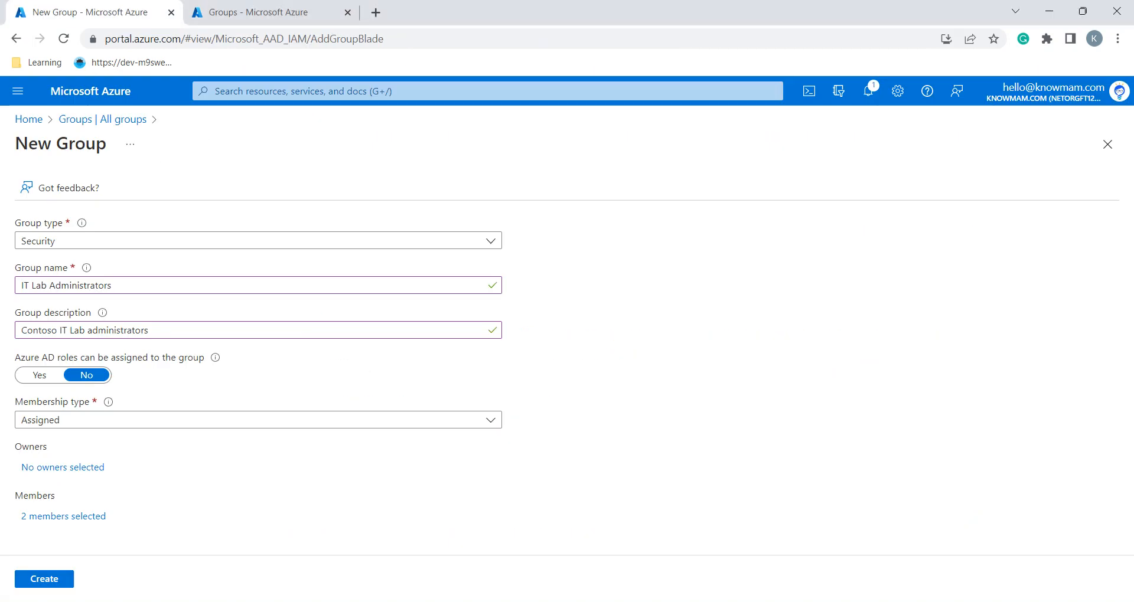
Create the IT Lab Administrators group and refresh All groups until it appears
{"action": "key", "text": "Return"}
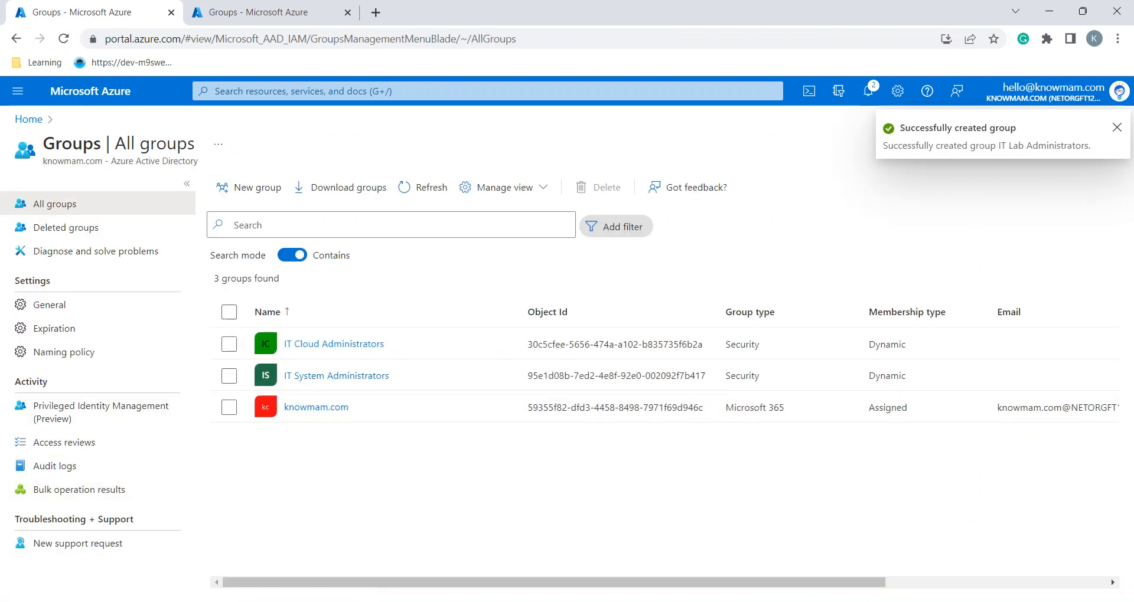
{"action": "left_click", "coordinate": [423, 187]}
{"action": "left_click", "coordinate": [423, 187]}
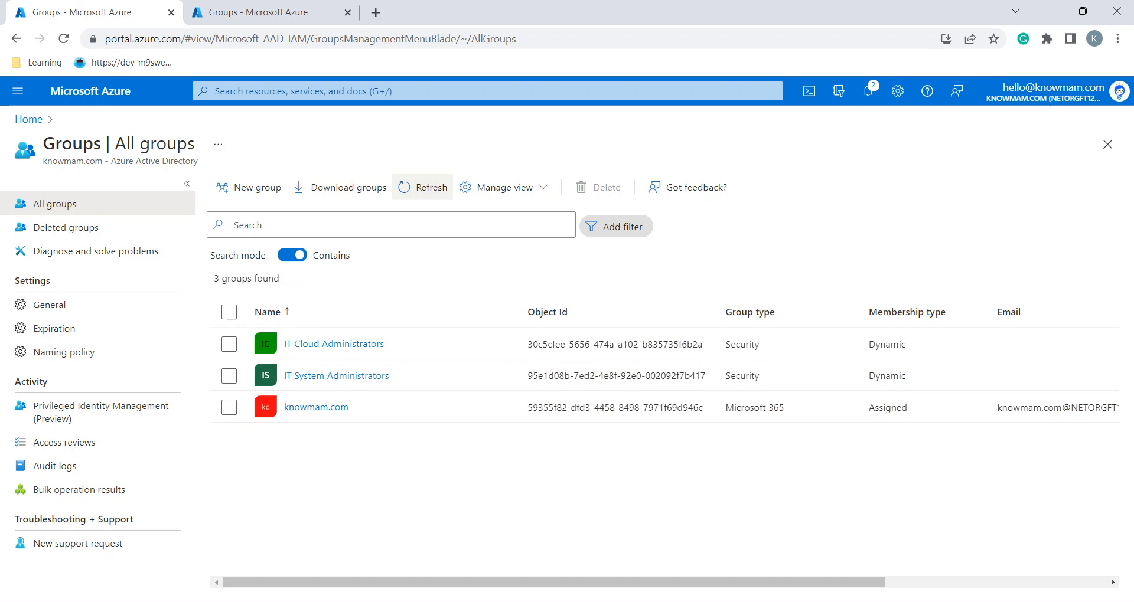
{"action": "left_click", "coordinate": [423, 187]}
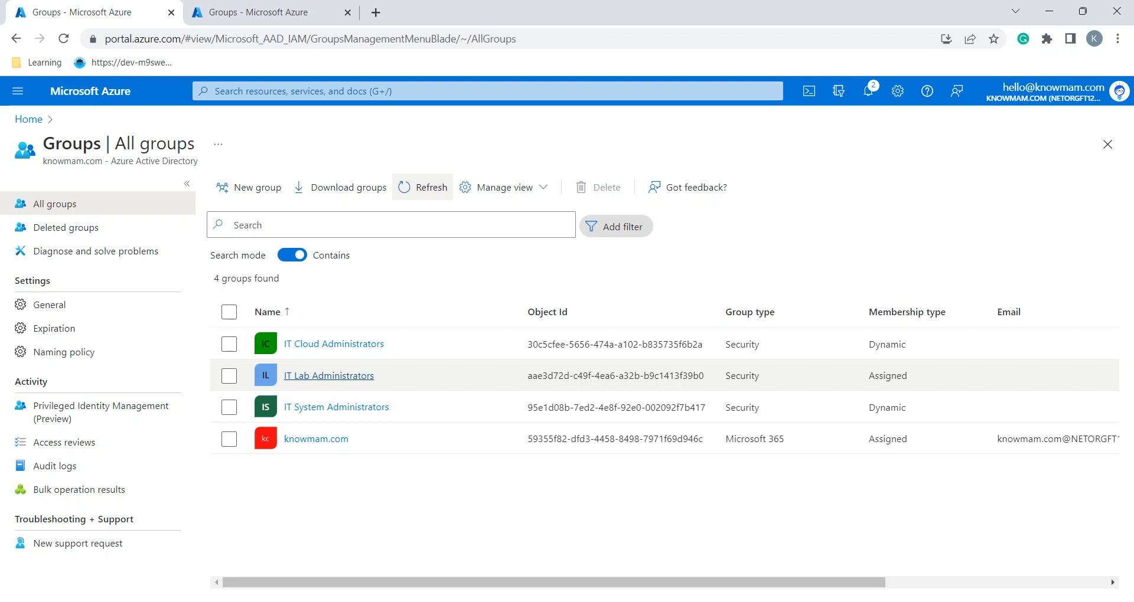
Open IT Lab Administrators to check its 2 direct members, then return to All groups
{"action": "left_click", "coordinate": [329, 375]}
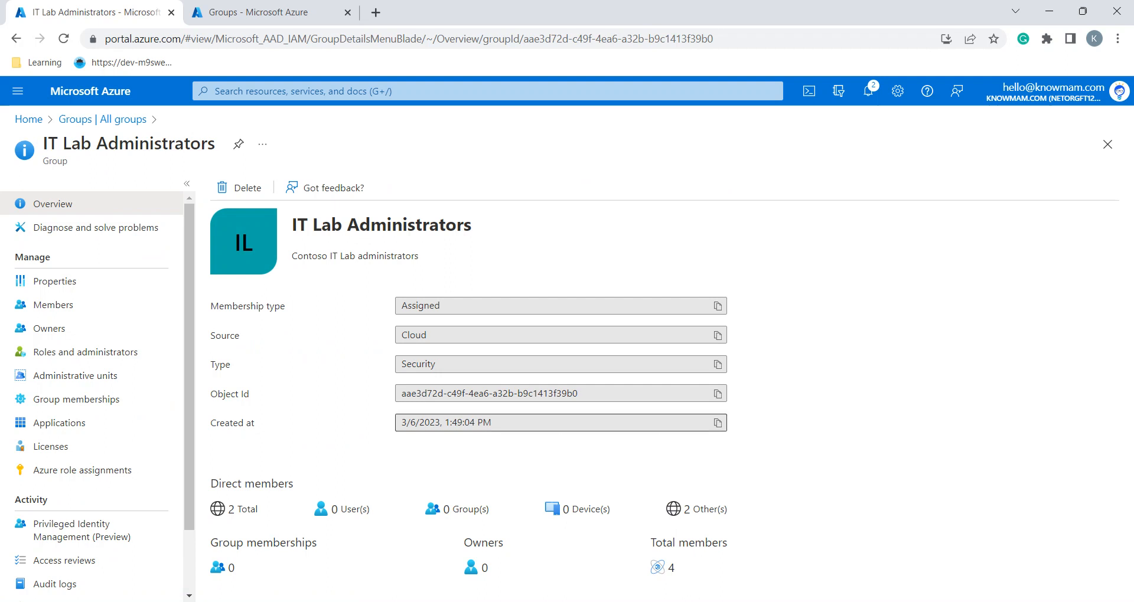
{"action": "key", "text": "alt+Tab"}
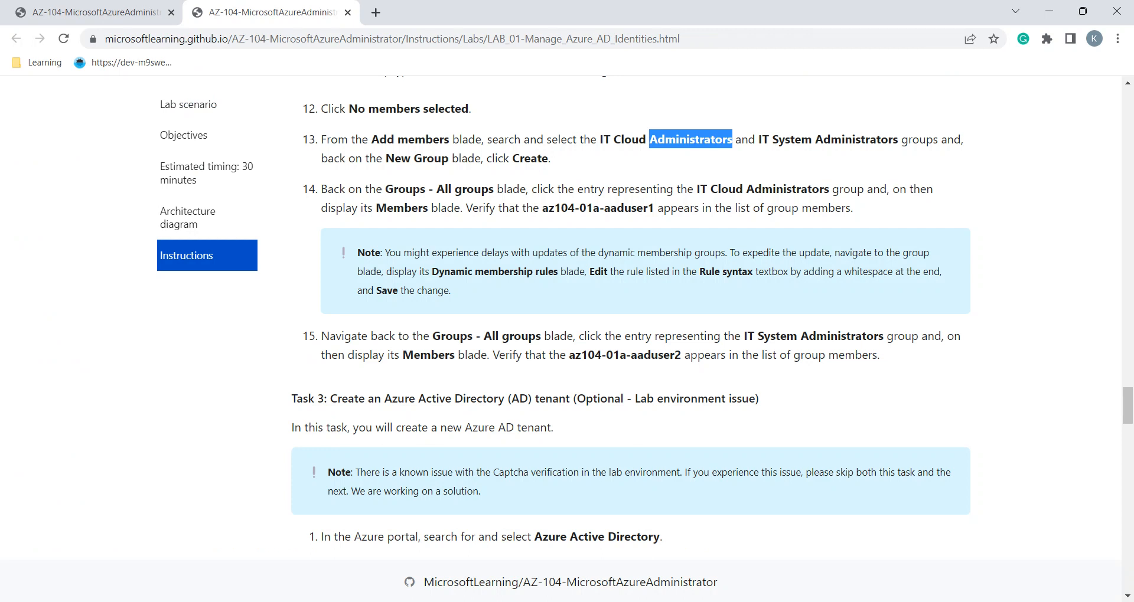
{"action": "key", "text": "alt+Tab"}
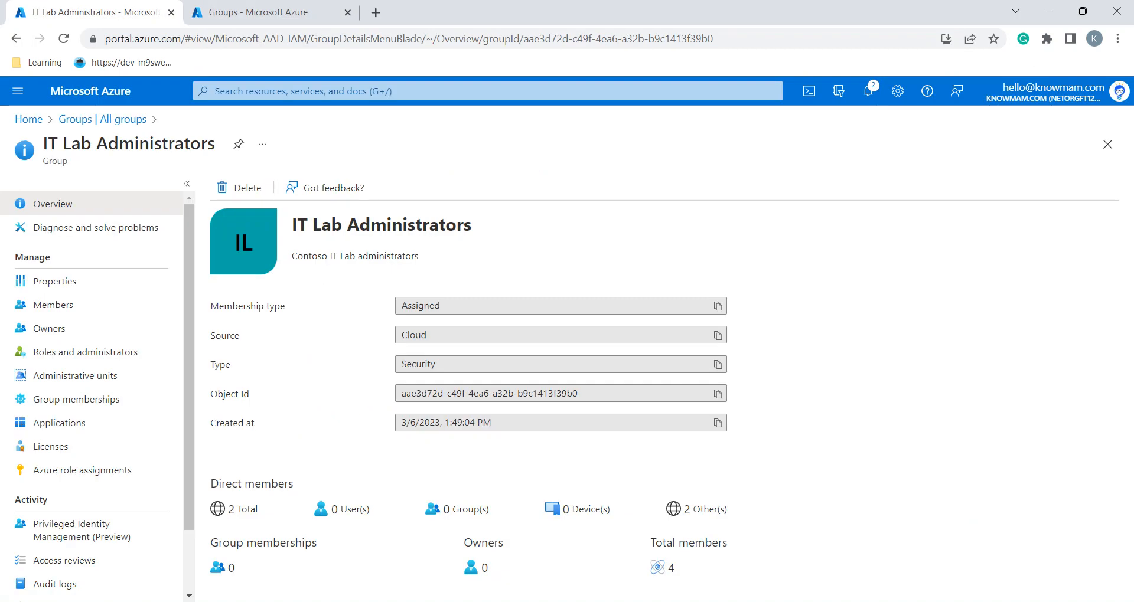
{"action": "left_click", "coordinate": [103, 119]}
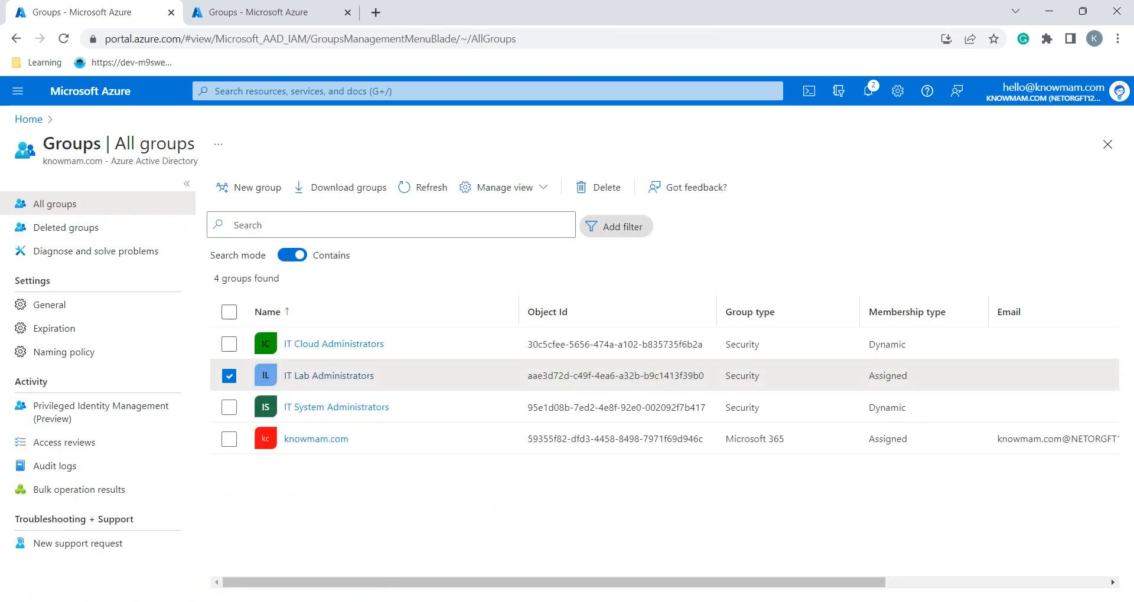
Check that IT Cloud Administrators lists the expected test user as a member
{"action": "left_click", "coordinate": [334, 344]}
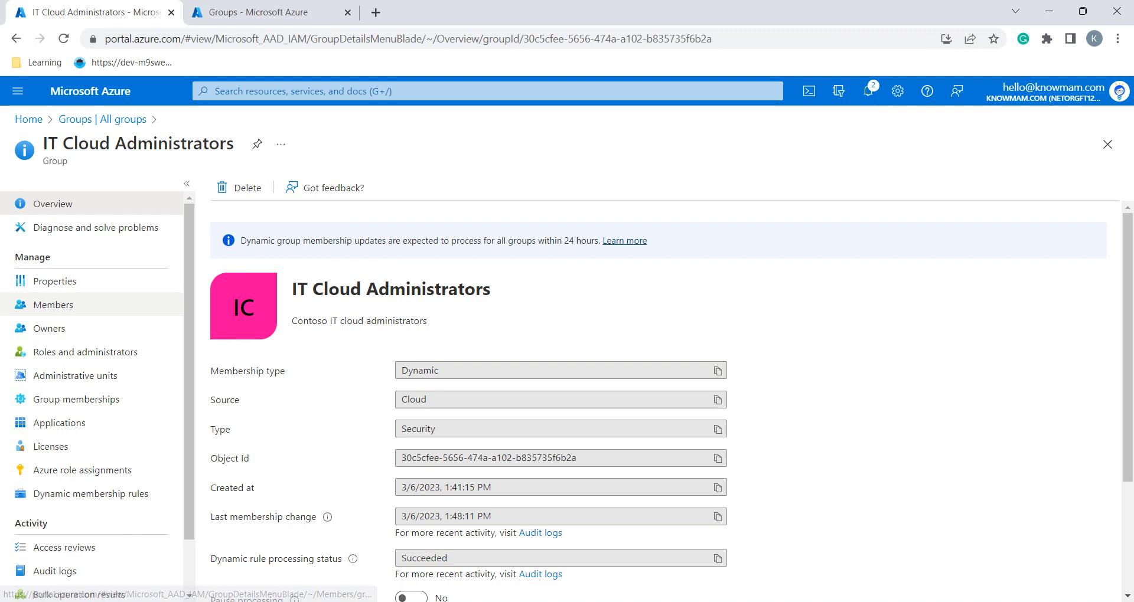
{"action": "left_click", "coordinate": [53, 305]}
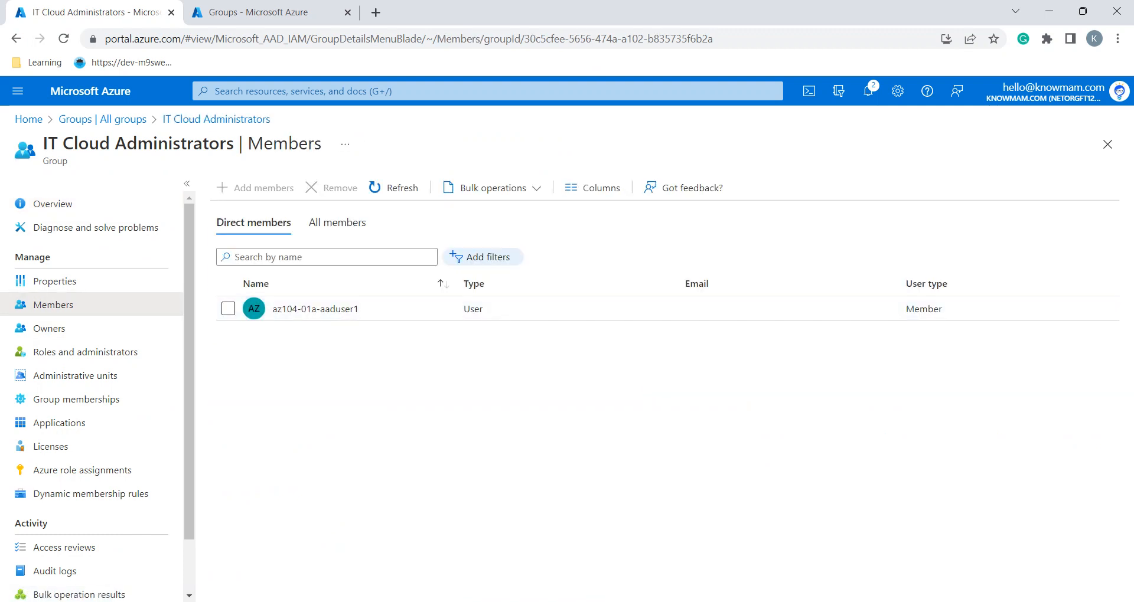
{"action": "key", "text": "alt+Tab"}
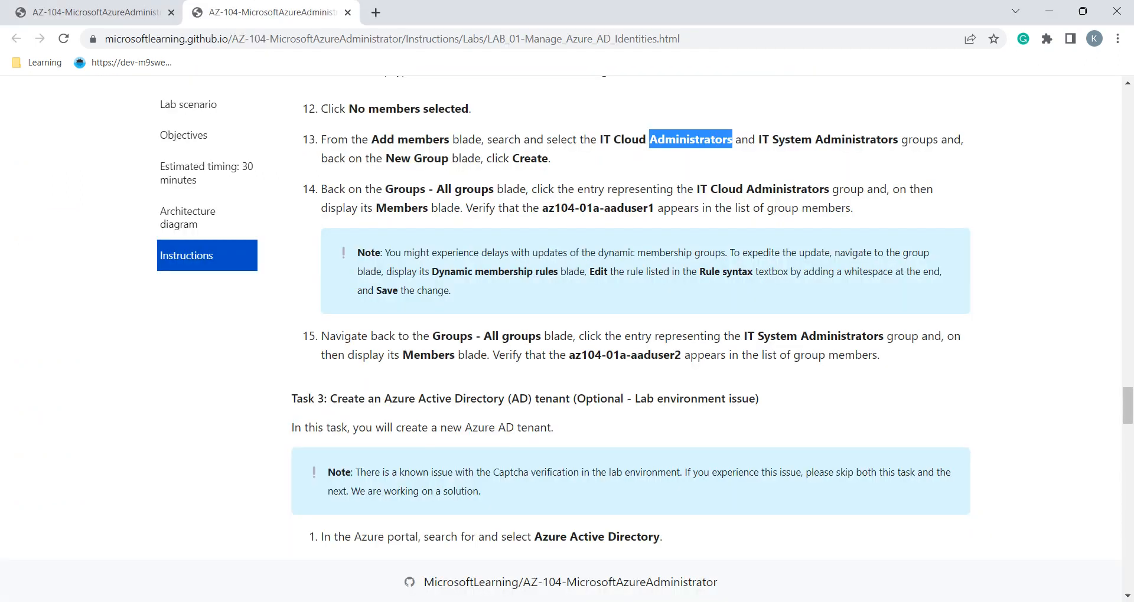
{"action": "double_click", "coordinate": [629, 208]}
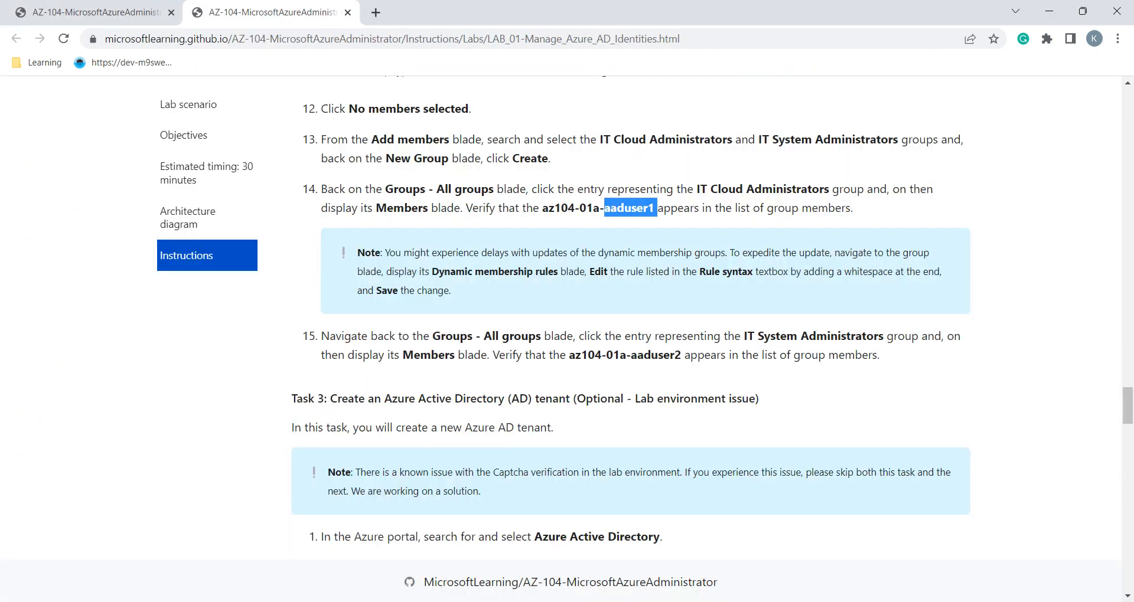
{"action": "scroll", "coordinate": [631, 319], "scroll_direction": "down", "scroll_amount": 1}
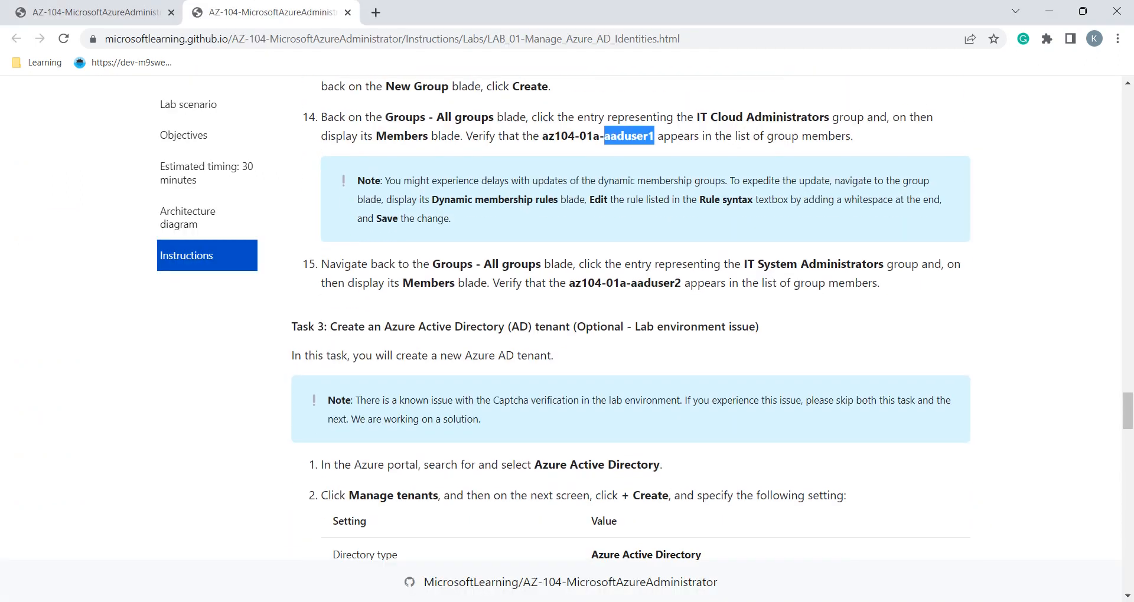
{"action": "key", "text": "alt+Tab"}
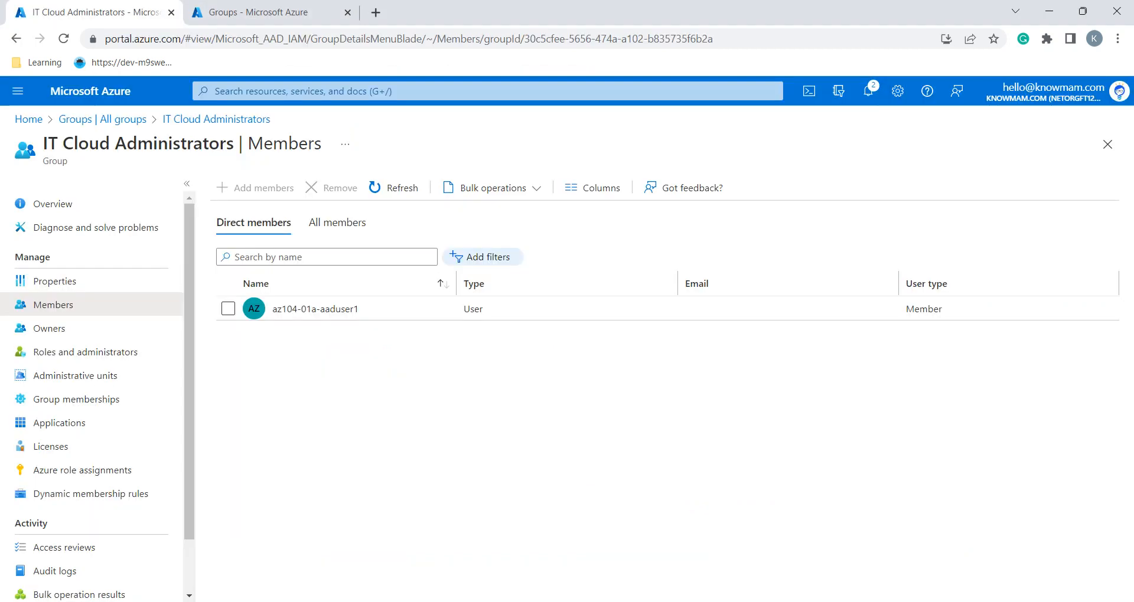
{"action": "left_click", "coordinate": [216, 119]}
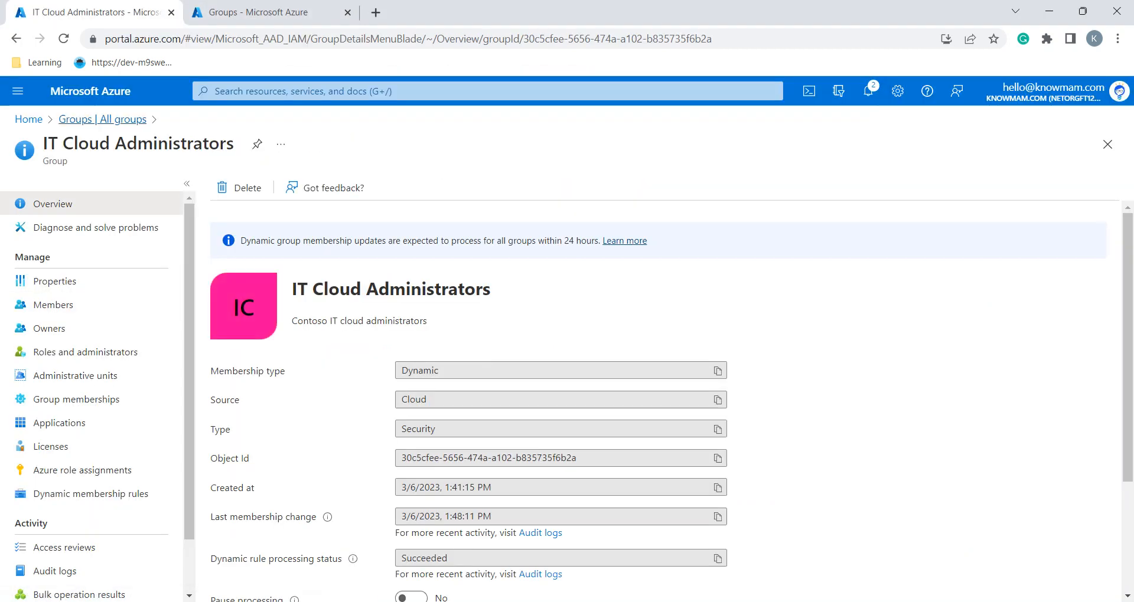
{"action": "left_click", "coordinate": [102, 119]}
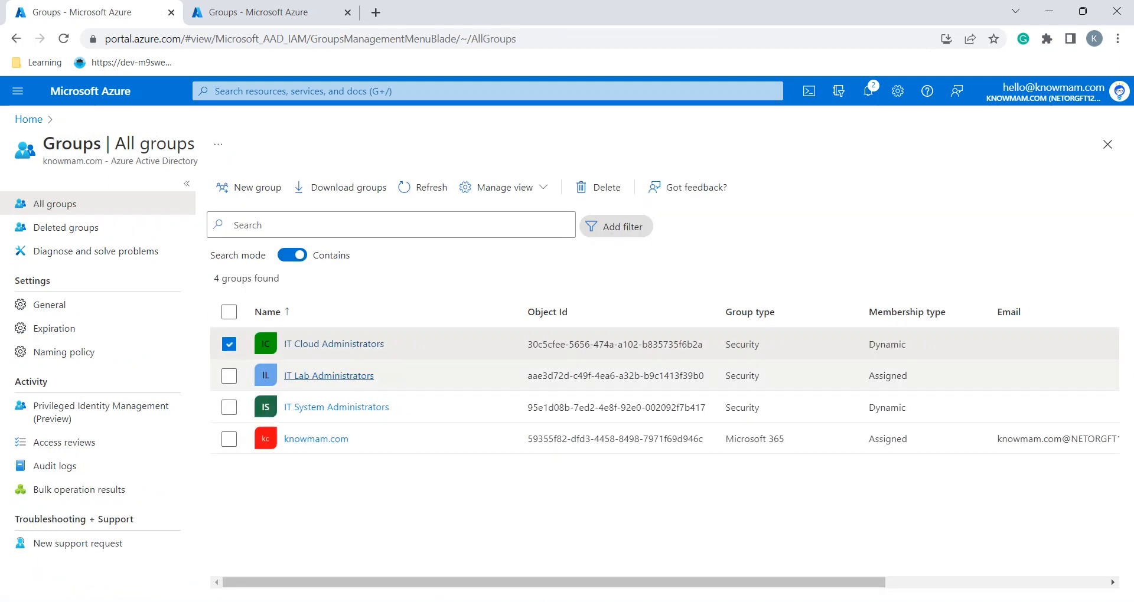
Check the member list of IT System Administrators against the lab instructions
{"action": "left_click", "coordinate": [336, 407]}
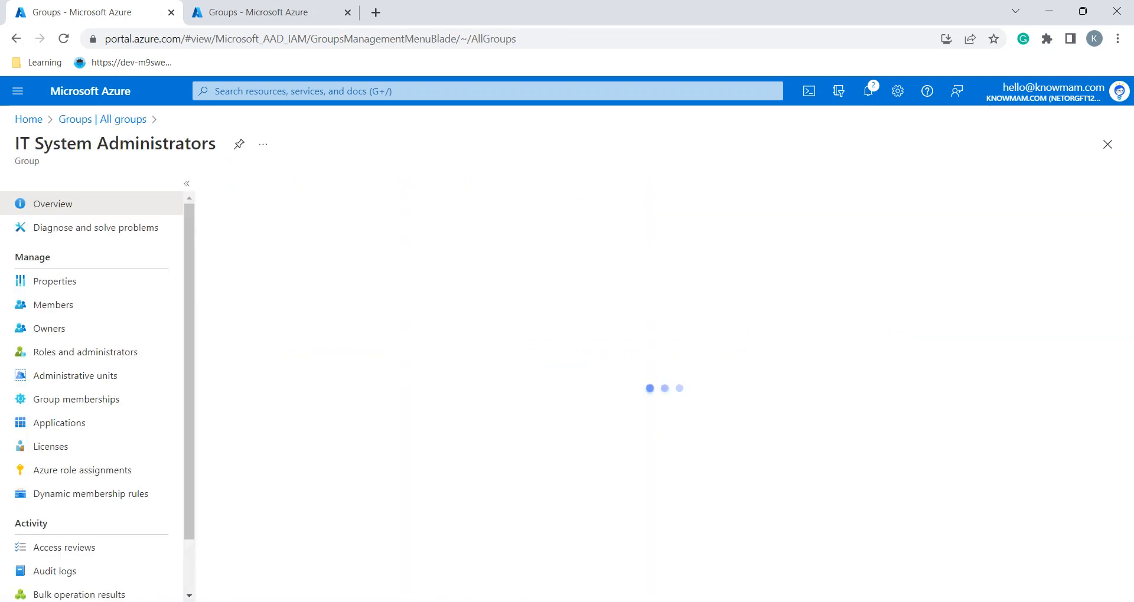
{"action": "left_click", "coordinate": [54, 305]}
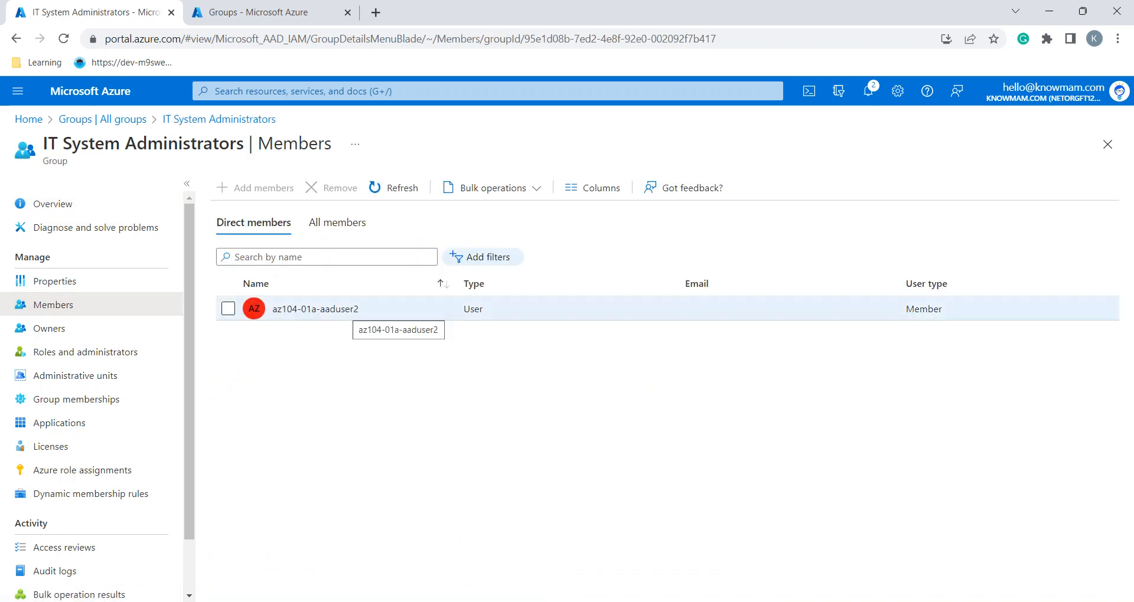
{"action": "key", "text": "alt+Tab"}
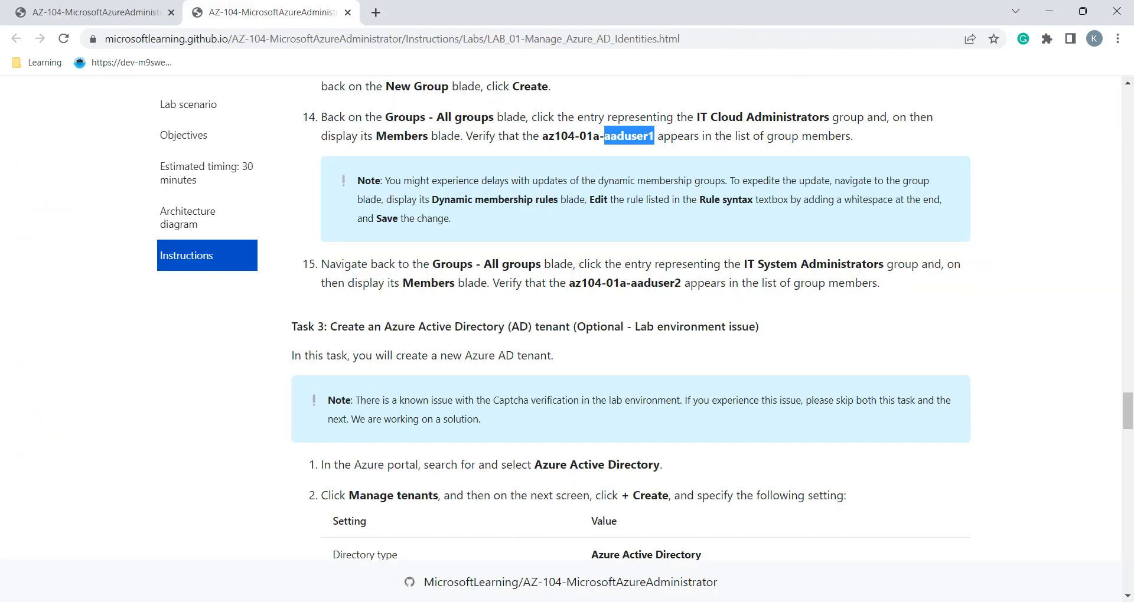
{"action": "scroll", "coordinate": [713, 319], "scroll_direction": "down", "scroll_amount": 1}
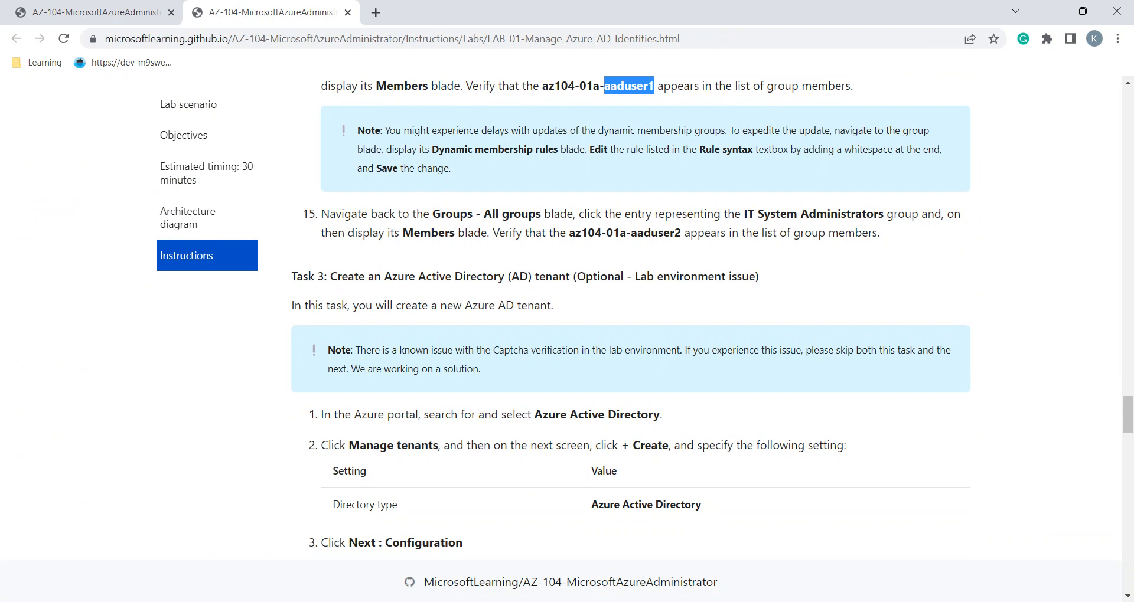
Scroll through the lab instructions to review the remaining steps
{"action": "scroll", "coordinate": [712, 319], "scroll_direction": "down", "scroll_amount": 1}
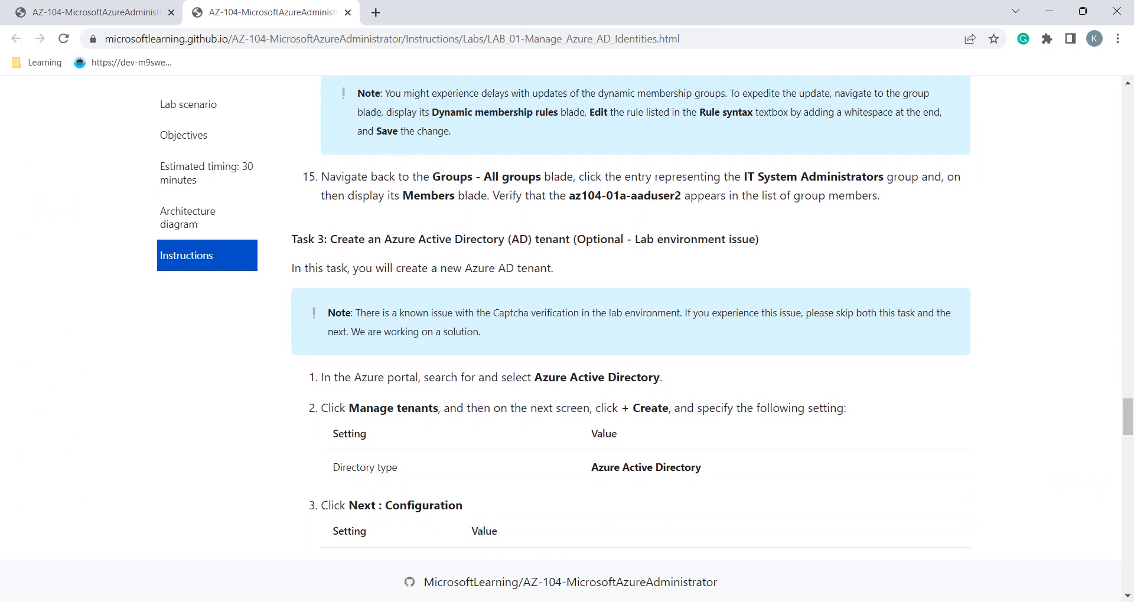
{"action": "scroll", "coordinate": [712, 319], "scroll_direction": "up", "scroll_amount": 1}
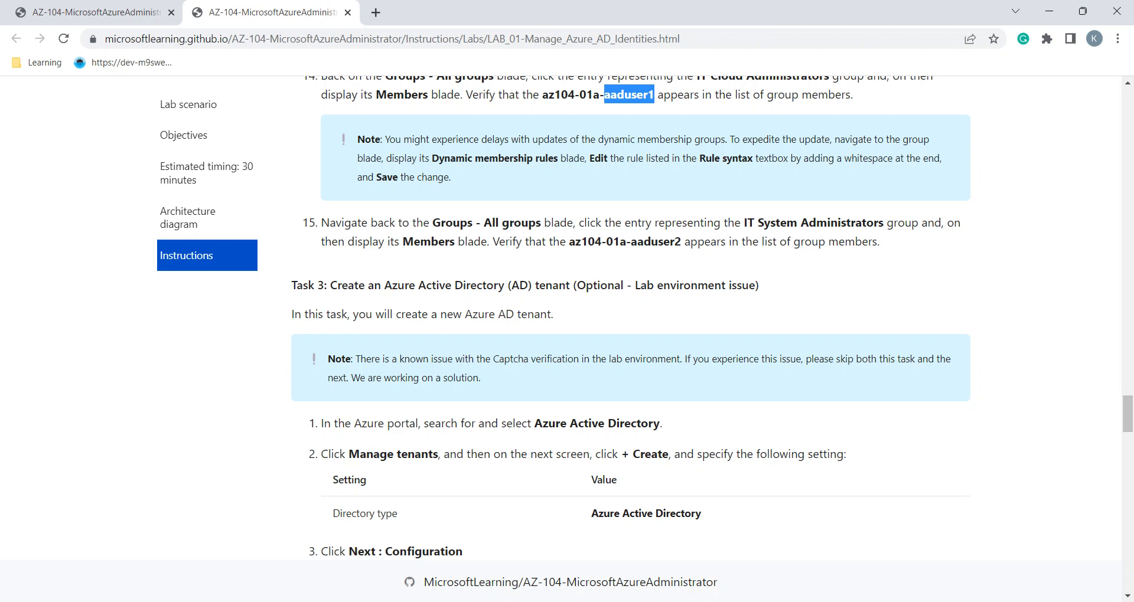
{"action": "scroll", "coordinate": [631, 318], "scroll_direction": "down", "scroll_amount": 1}
{"action": "scroll", "coordinate": [630, 322], "scroll_direction": "down", "scroll_amount": 1}
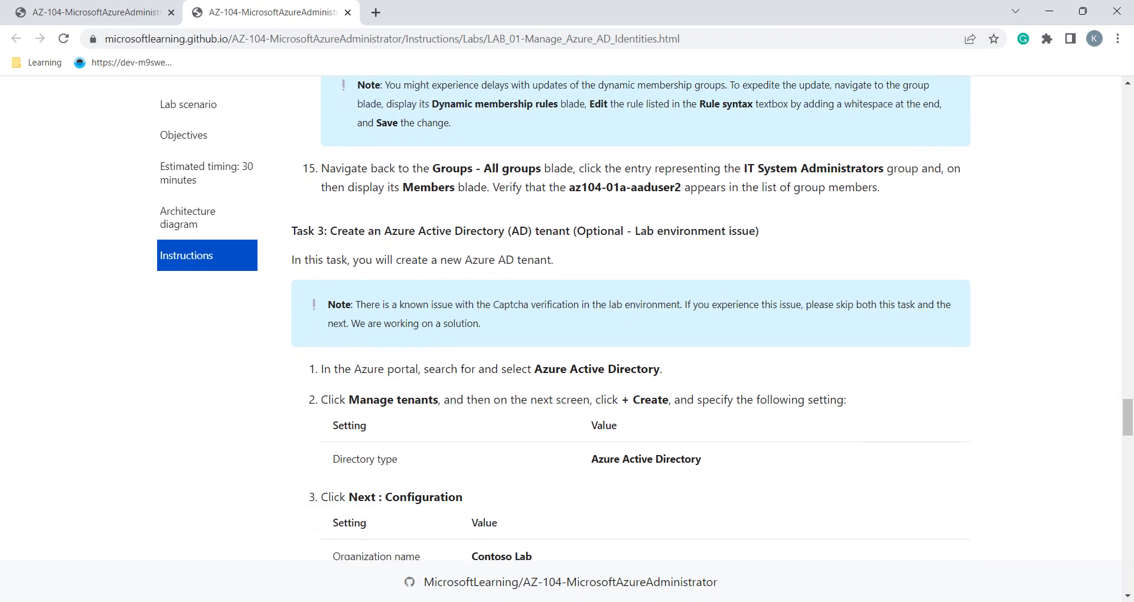
{"action": "scroll", "coordinate": [630, 319], "scroll_direction": "up", "scroll_amount": 3}
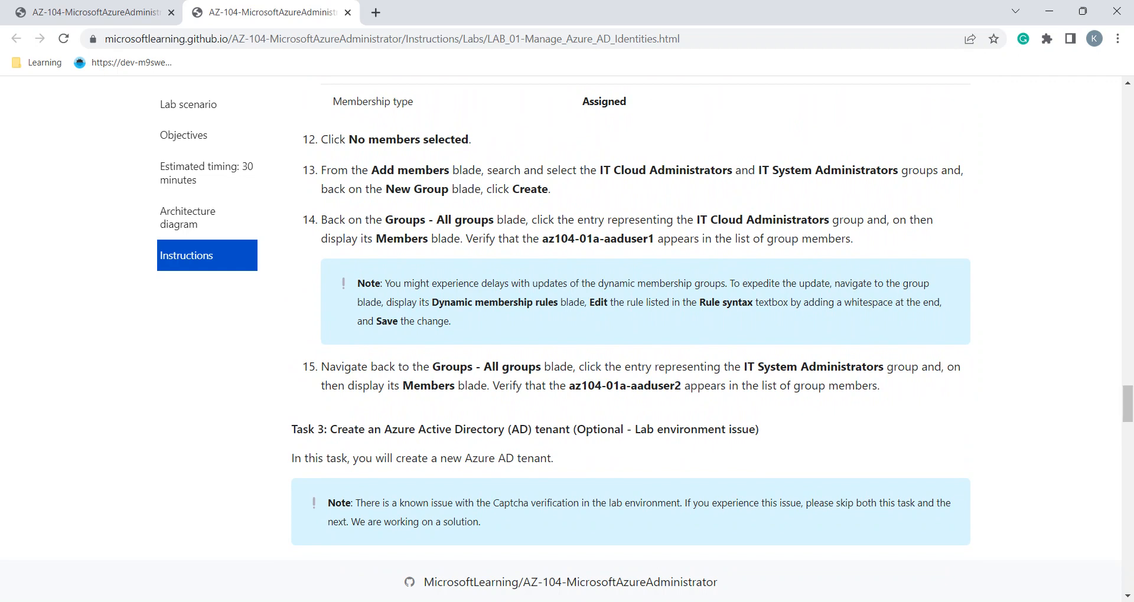
{"action": "scroll", "coordinate": [631, 319], "scroll_direction": "up", "scroll_amount": 2}
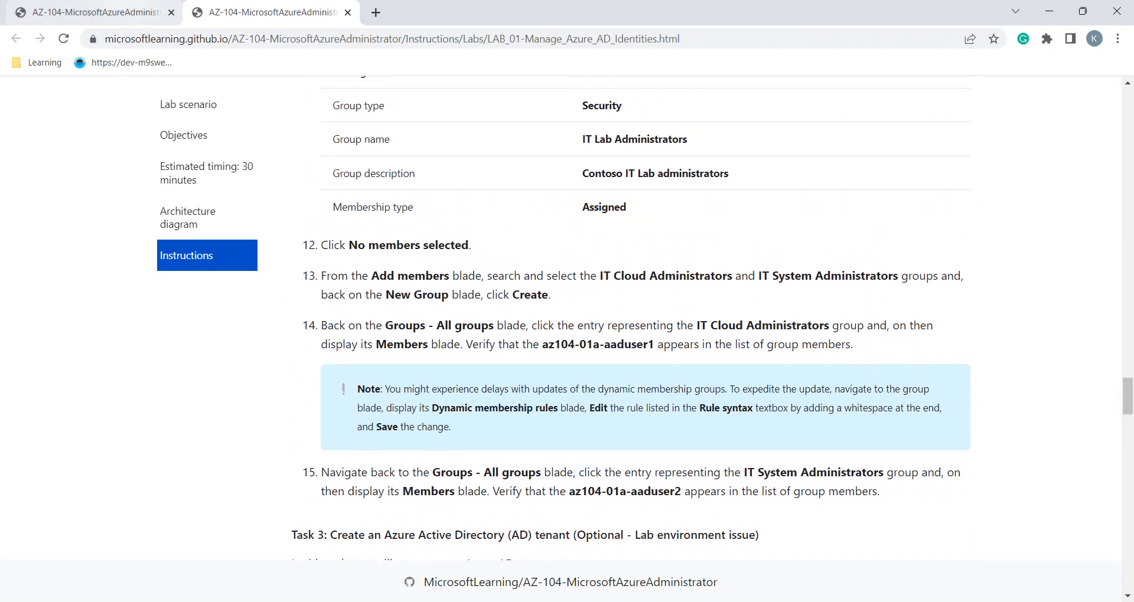
Show the AZ-104 Content Directory page at its top, listing all labs
{"action": "left_click", "coordinate": [106, 12]}
{"action": "scroll", "coordinate": [561, 319], "scroll_direction": "down", "scroll_amount": 4}
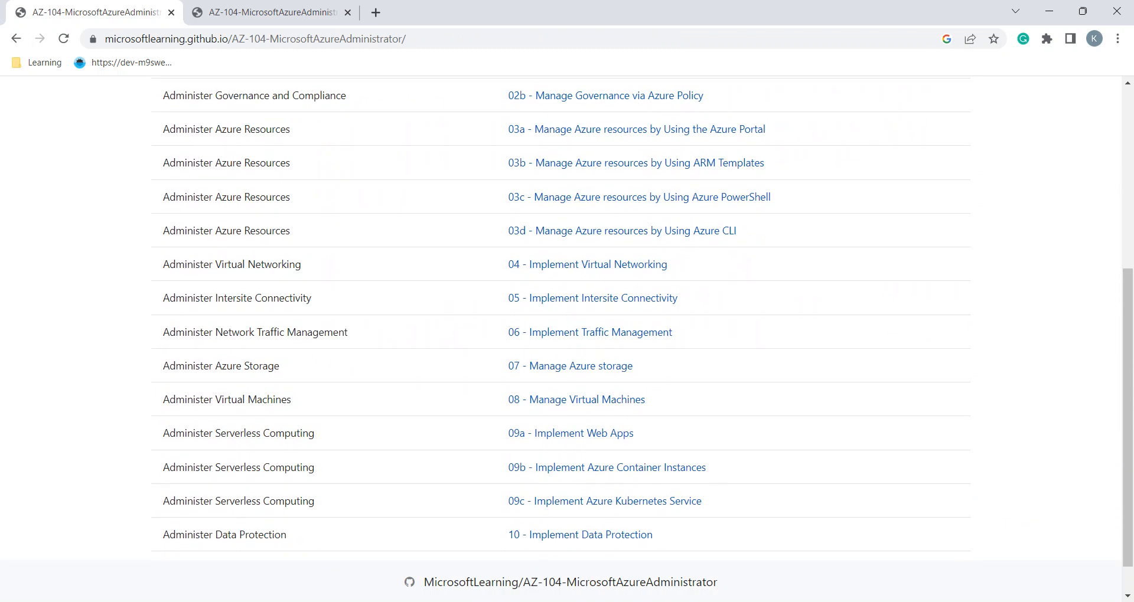
{"action": "scroll", "coordinate": [561, 319], "scroll_direction": "up", "scroll_amount": 2}
{"action": "scroll", "coordinate": [561, 318], "scroll_direction": "up", "scroll_amount": 3}
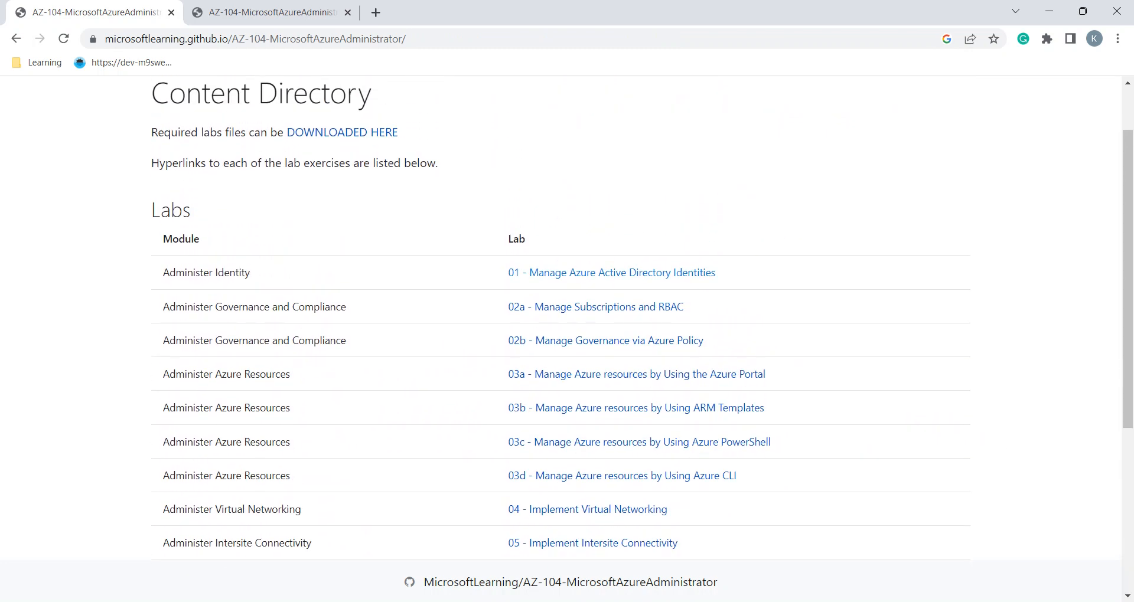